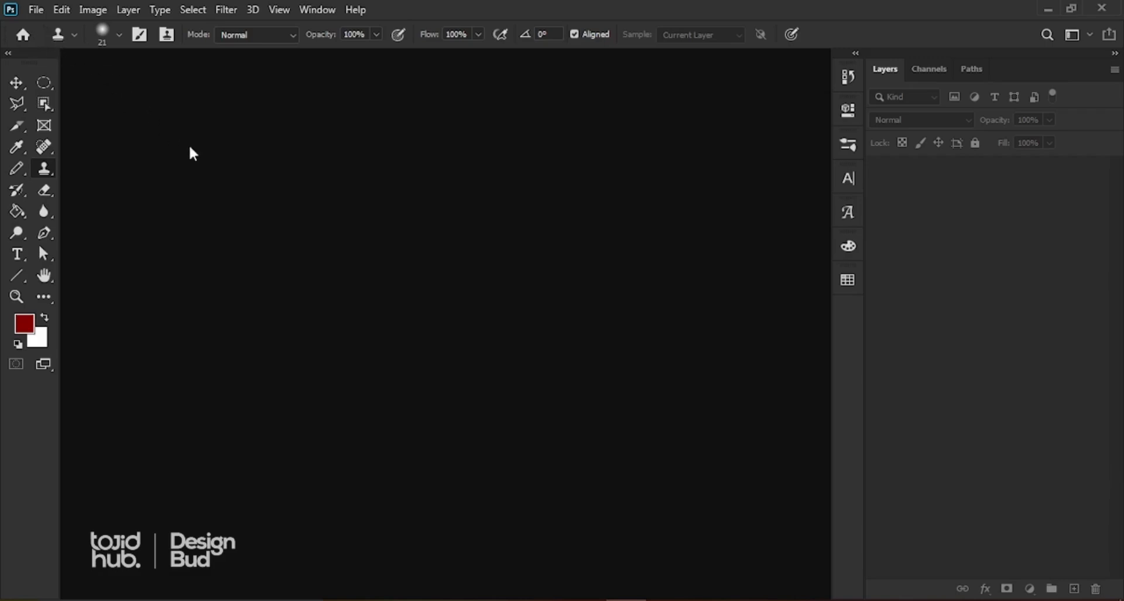
# Step: Create a new International Paper A4 document (210 × 297 mm, 300 ppi) and select the Move tool
pyautogui.click(34, 10)
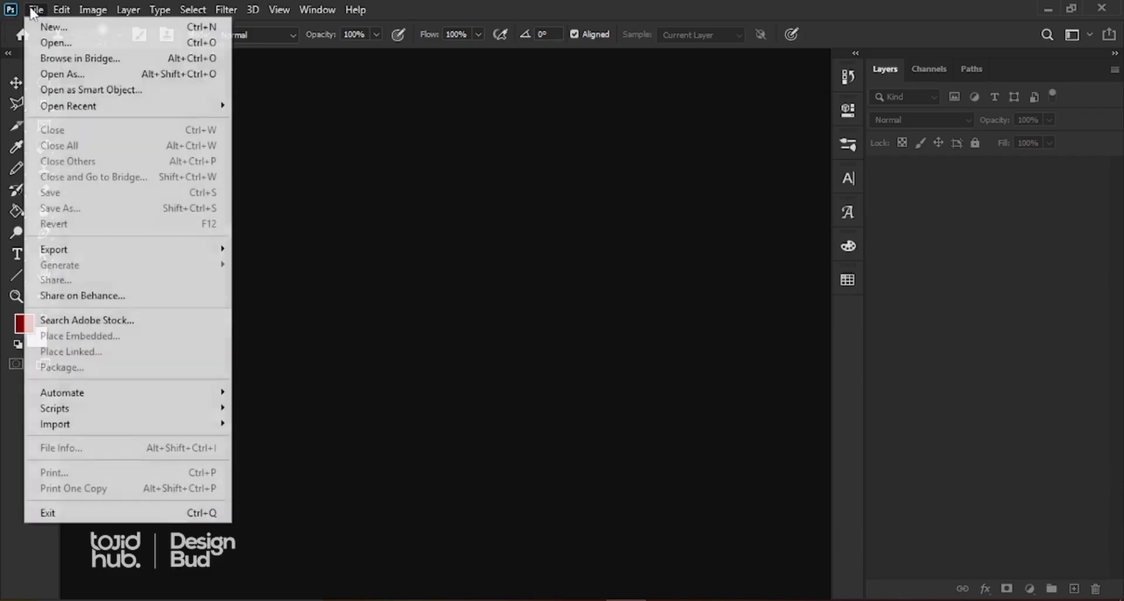
pyautogui.click(52, 28)
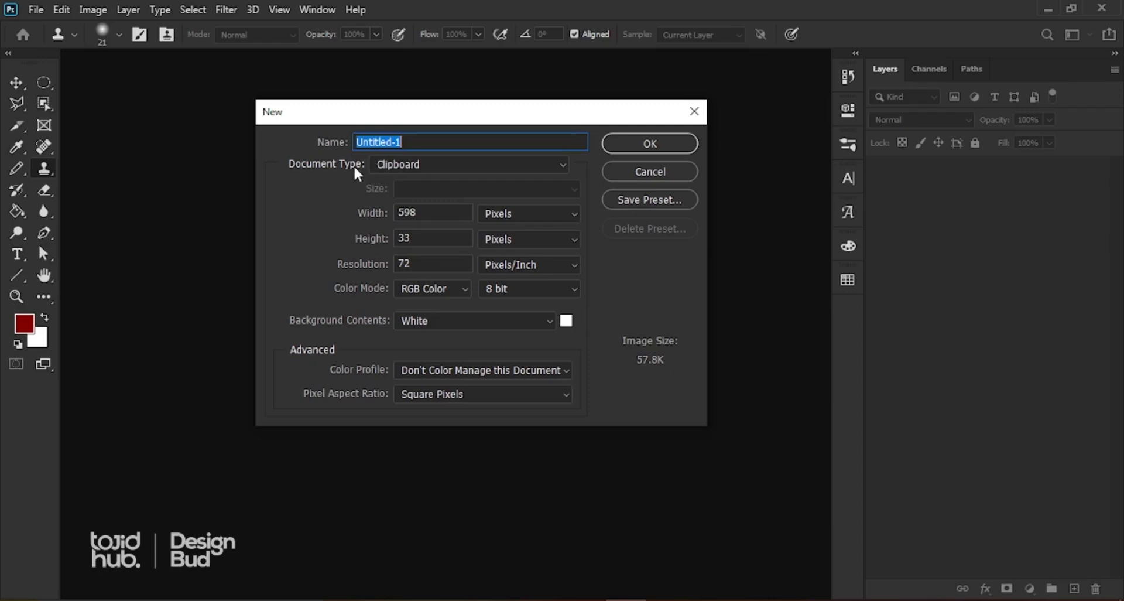
pyautogui.click(409, 162)
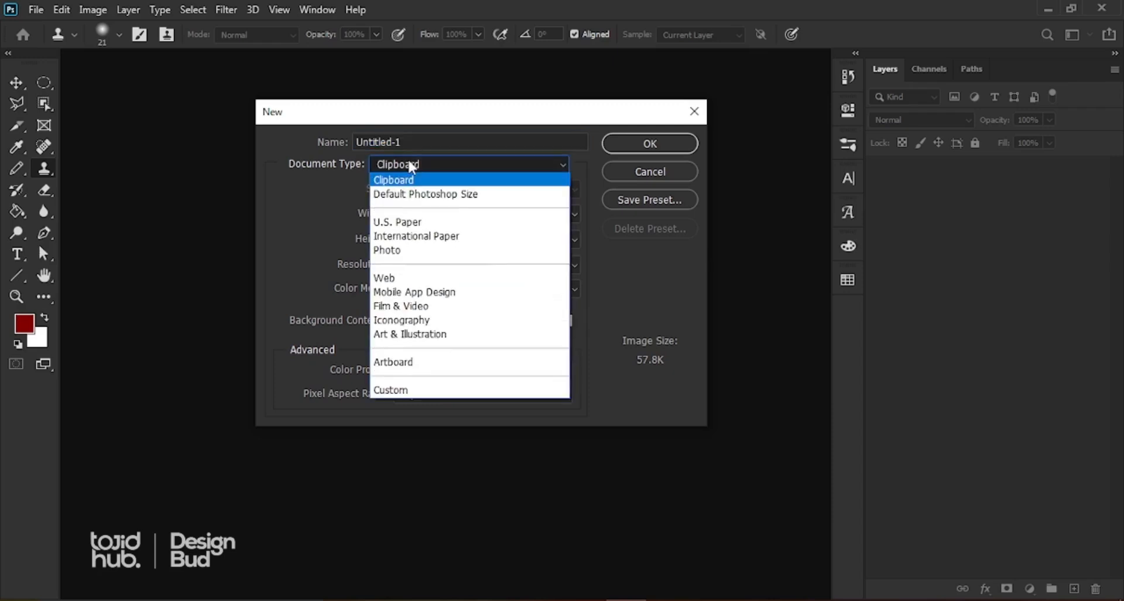
pyautogui.click(408, 237)
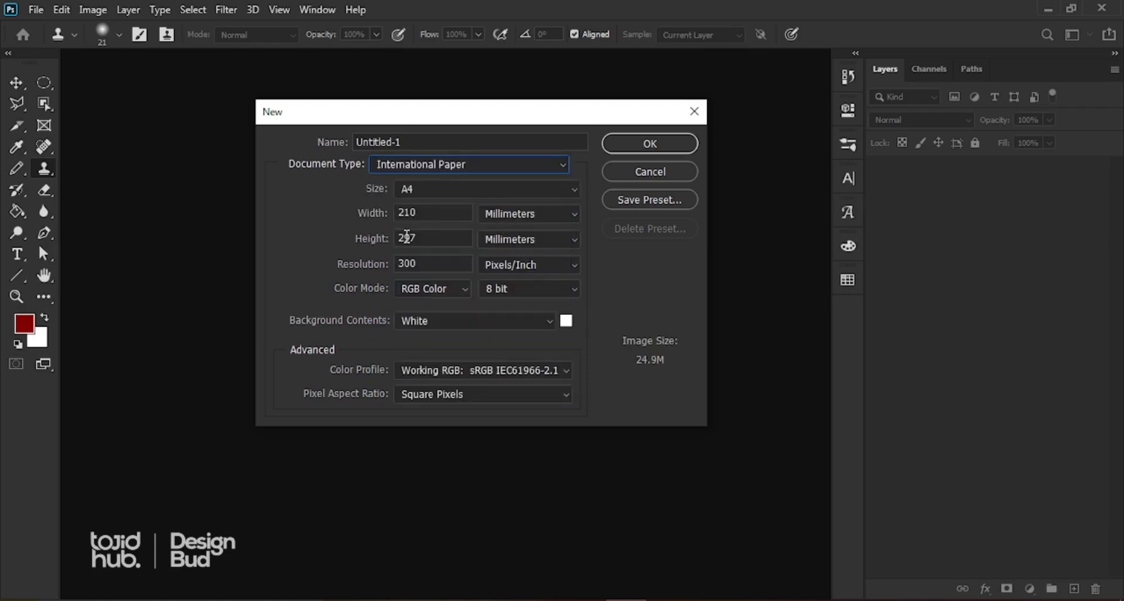
pyautogui.click(419, 192)
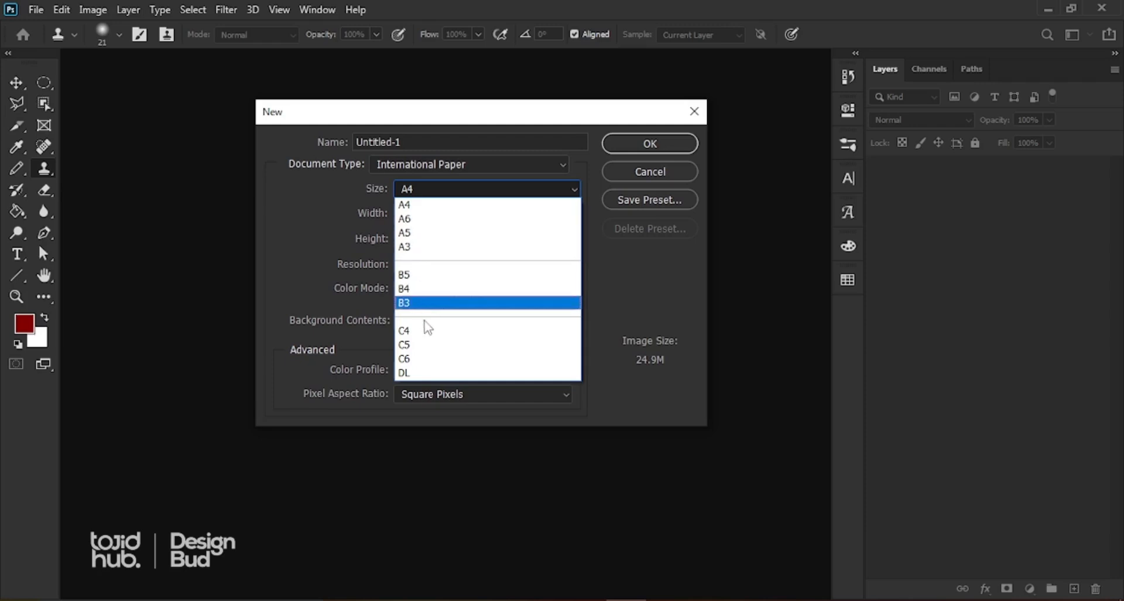
pyautogui.click(415, 206)
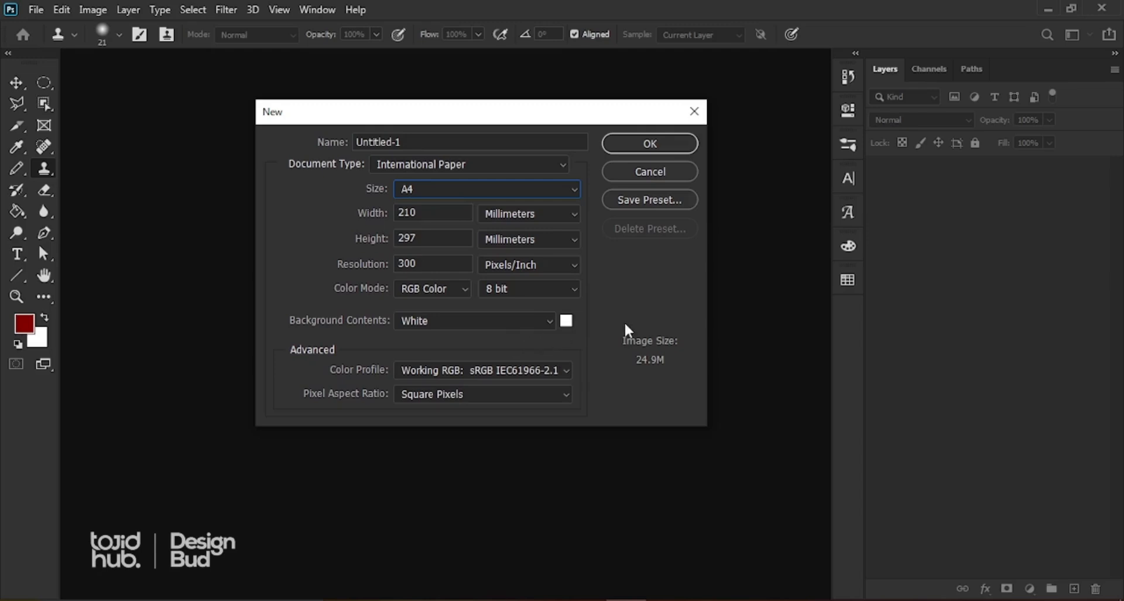
pyautogui.click(649, 144)
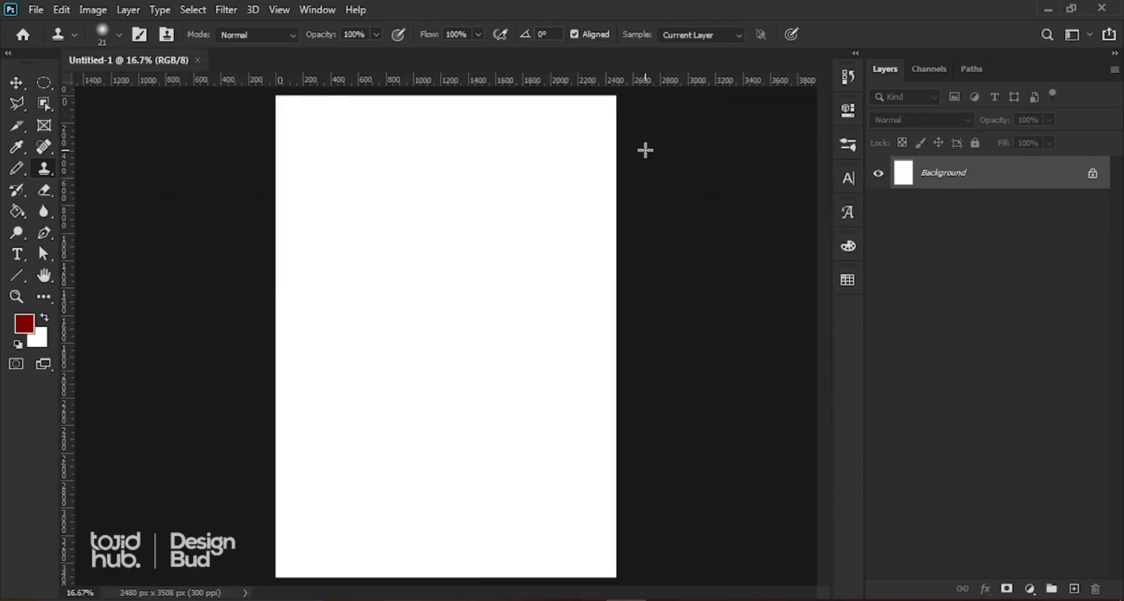
pyautogui.scroll(-1, 493, 296)
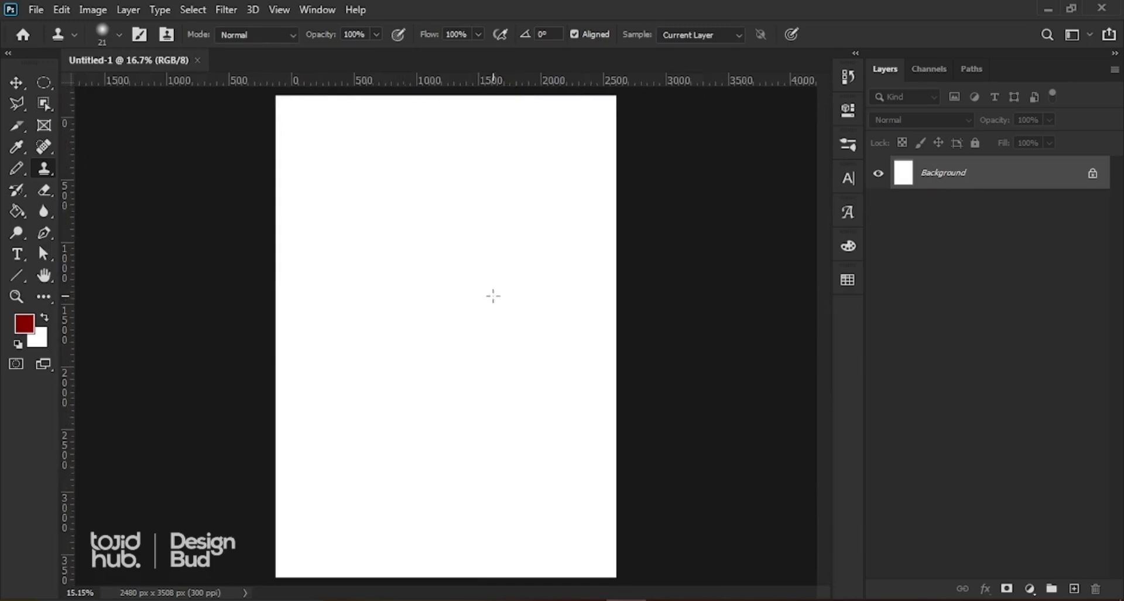
pyautogui.click(18, 82)
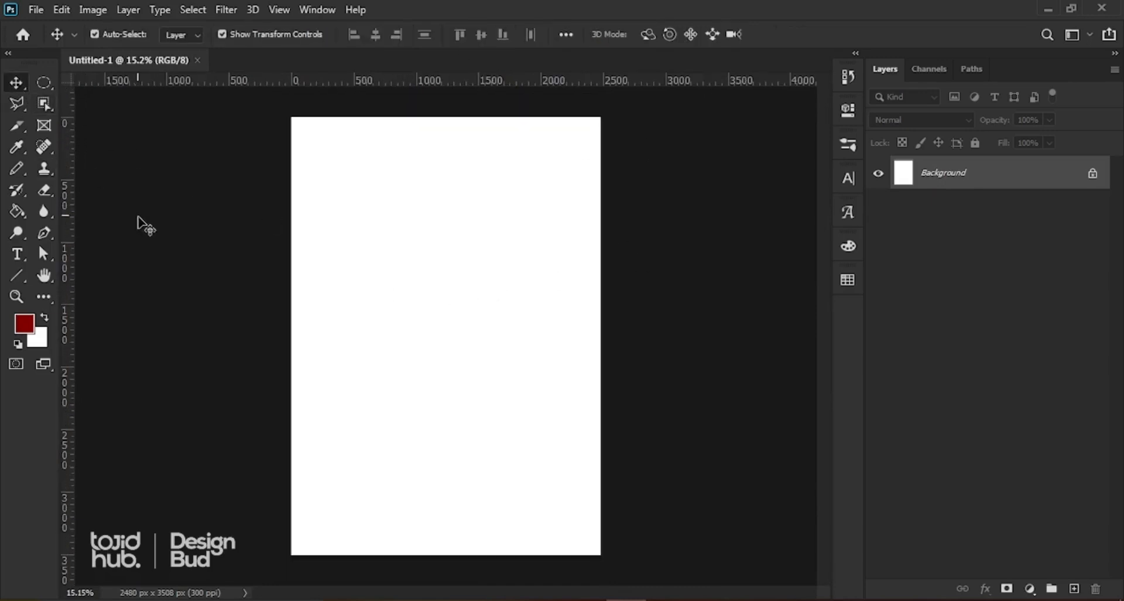
pyautogui.scroll(-1, 404, 341)
pyautogui.scroll(1, 395, 351)
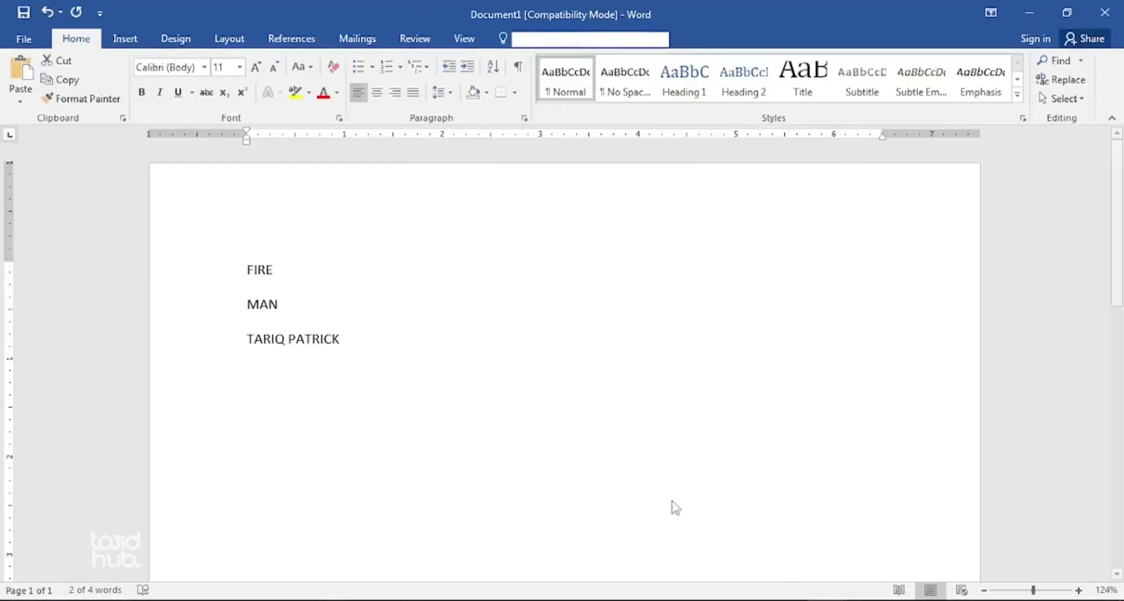
# Step: Select the FIRE and MAN title lines in the Word notes document
pyautogui.tripleClick(296, 338)
pyautogui.click(290, 304)
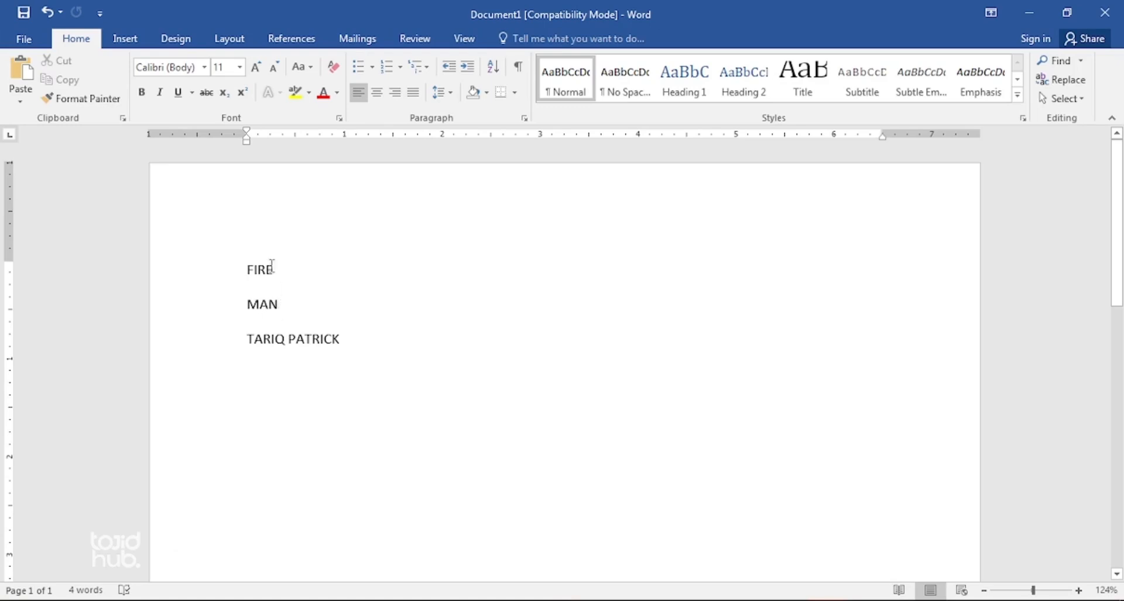
pyautogui.moveTo(246, 261); pyautogui.dragTo(282, 311)
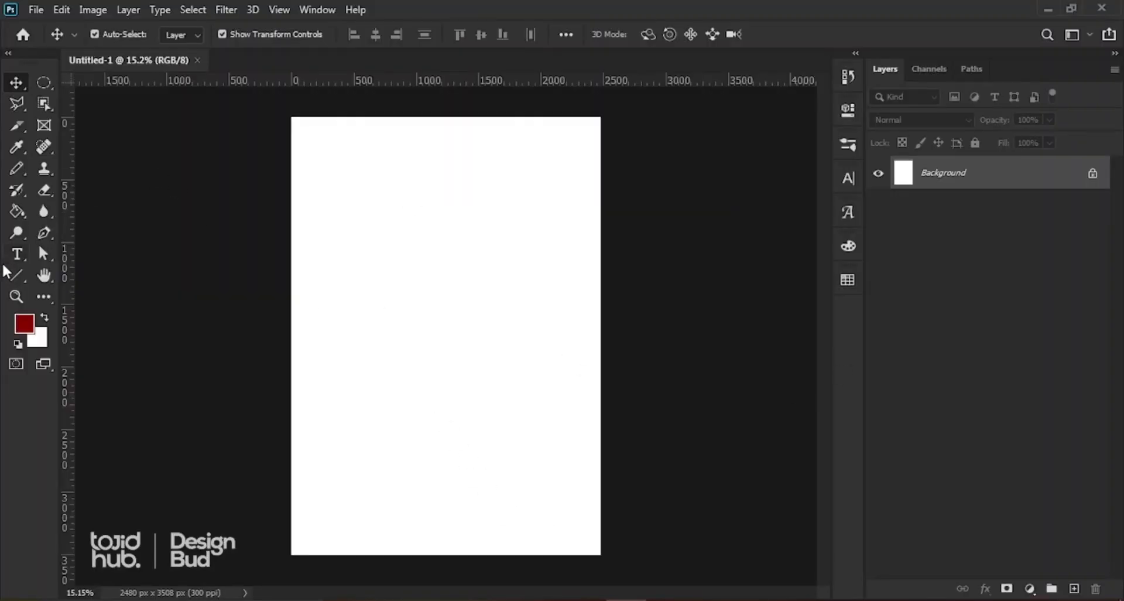
# Step: Paste FIRE MAN onto the page as a new horizontal text layer and commit it
pyautogui.click(22, 259)
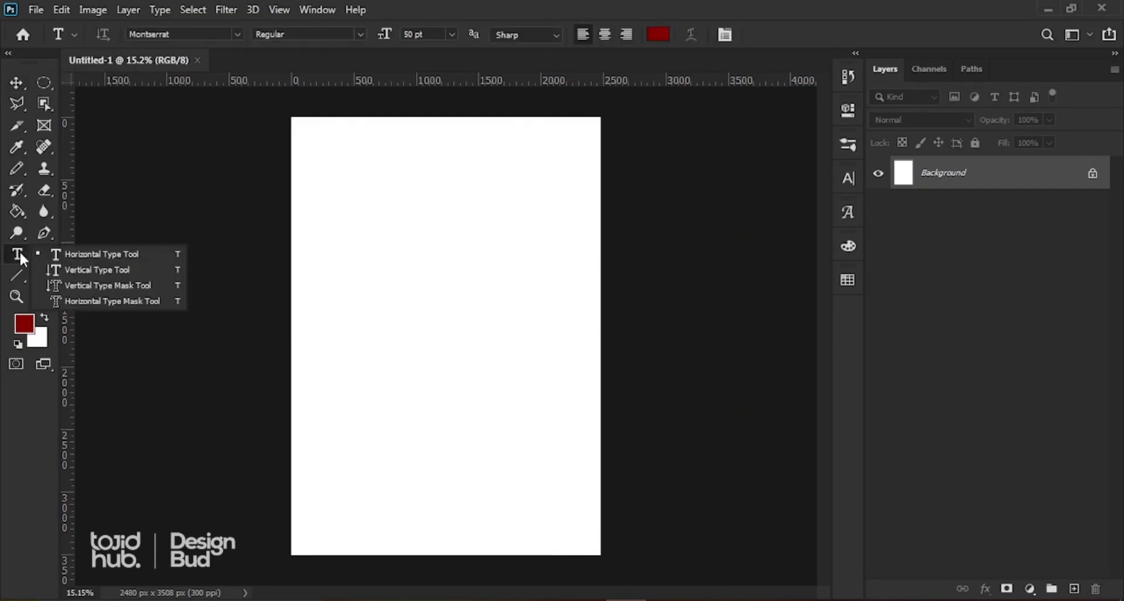
pyautogui.click(71, 254)
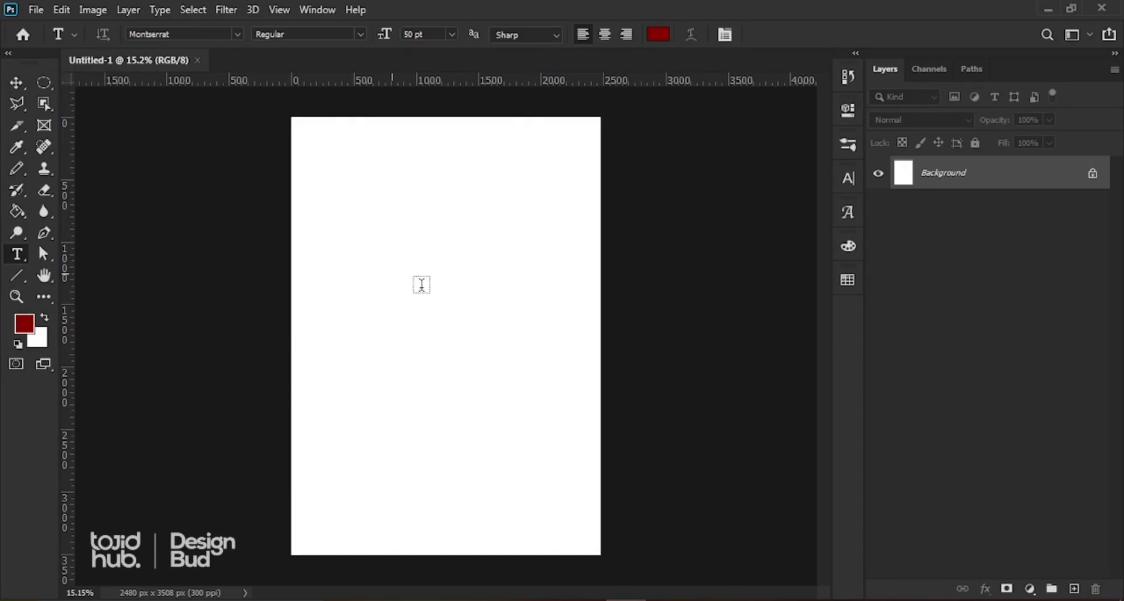
pyautogui.click(419, 280)
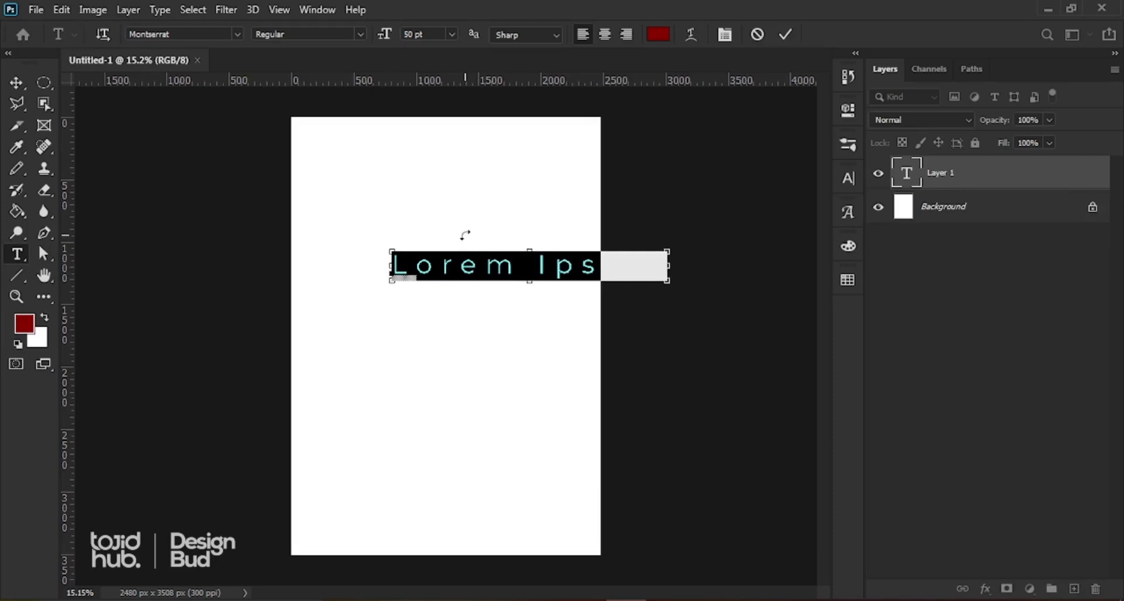
pyautogui.write('Lorem Ipsum')
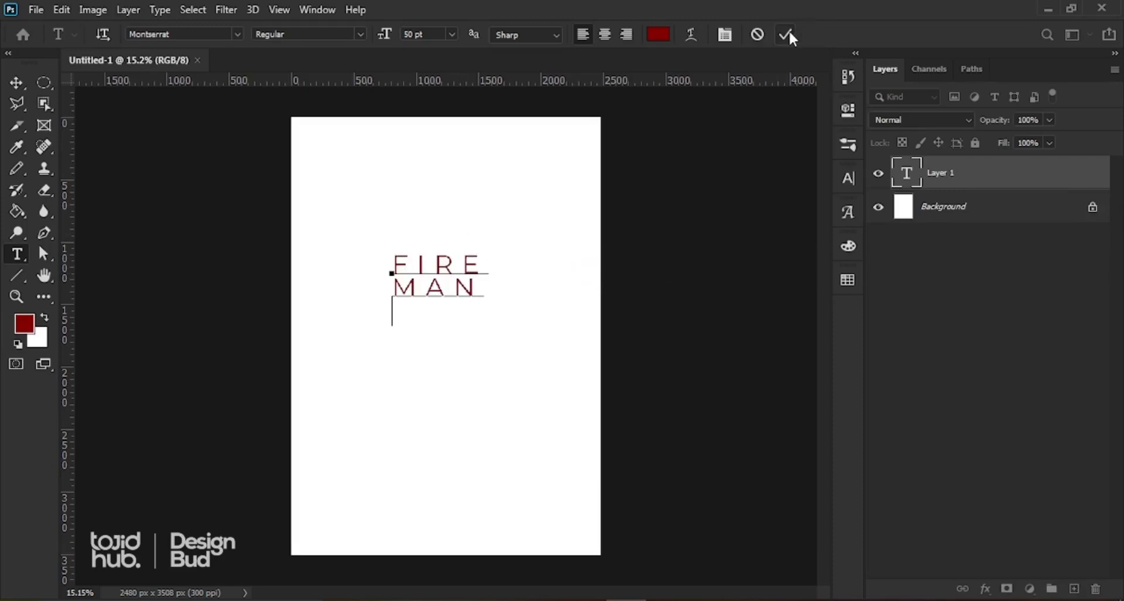
pyautogui.click(754, 88)
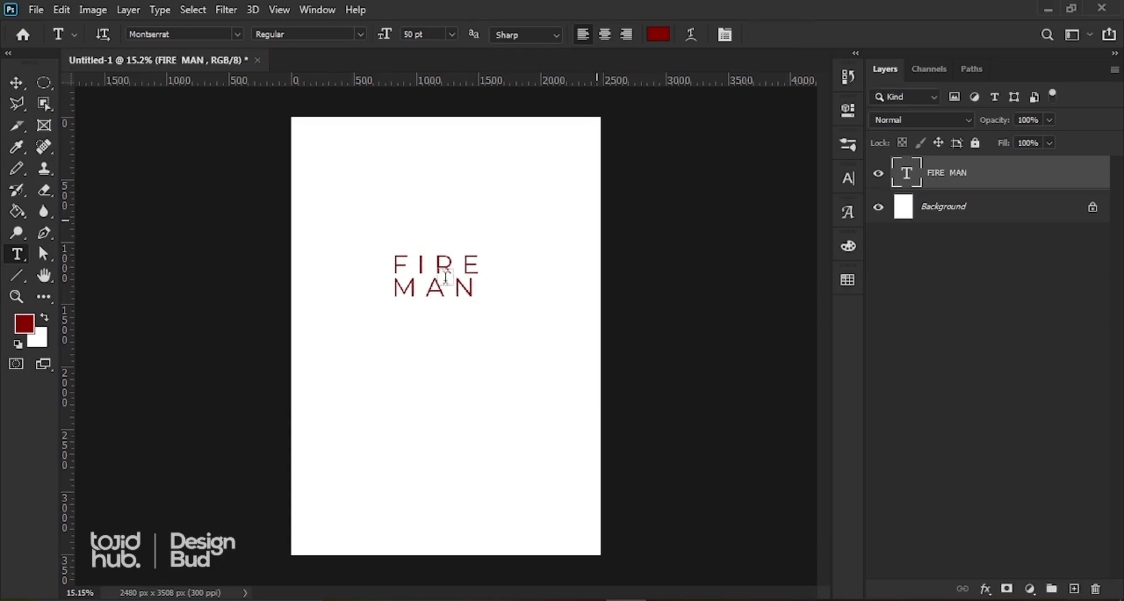
# Step: Shift the FIRE MAN title slightly right and set its tracking to -50 in the Character panel
pyautogui.press('v')
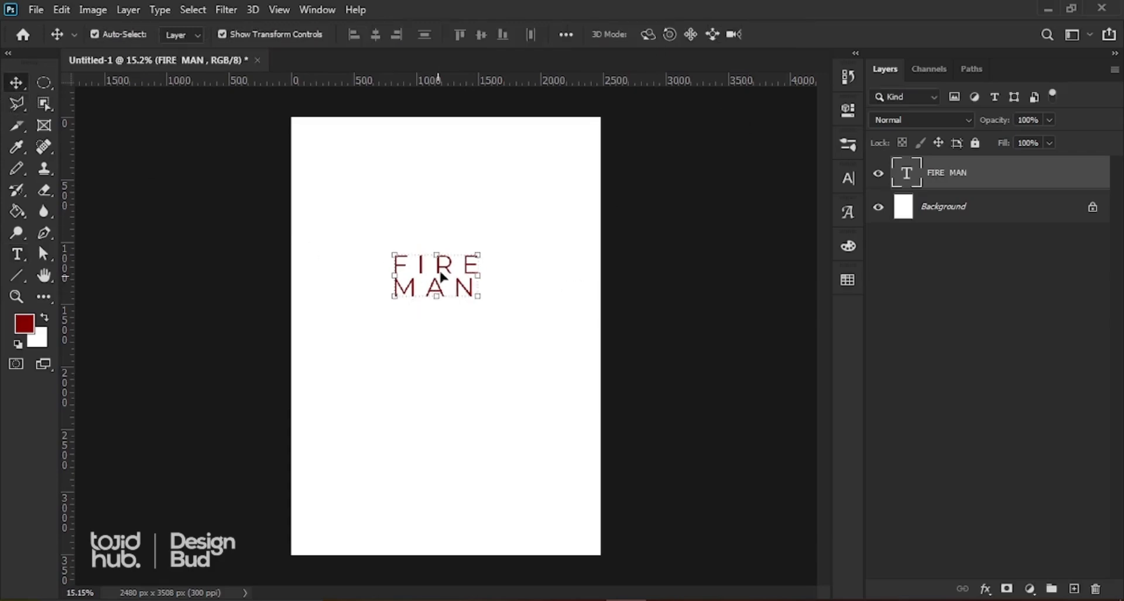
pyautogui.moveTo(442, 269); pyautogui.dragTo(525, 268)
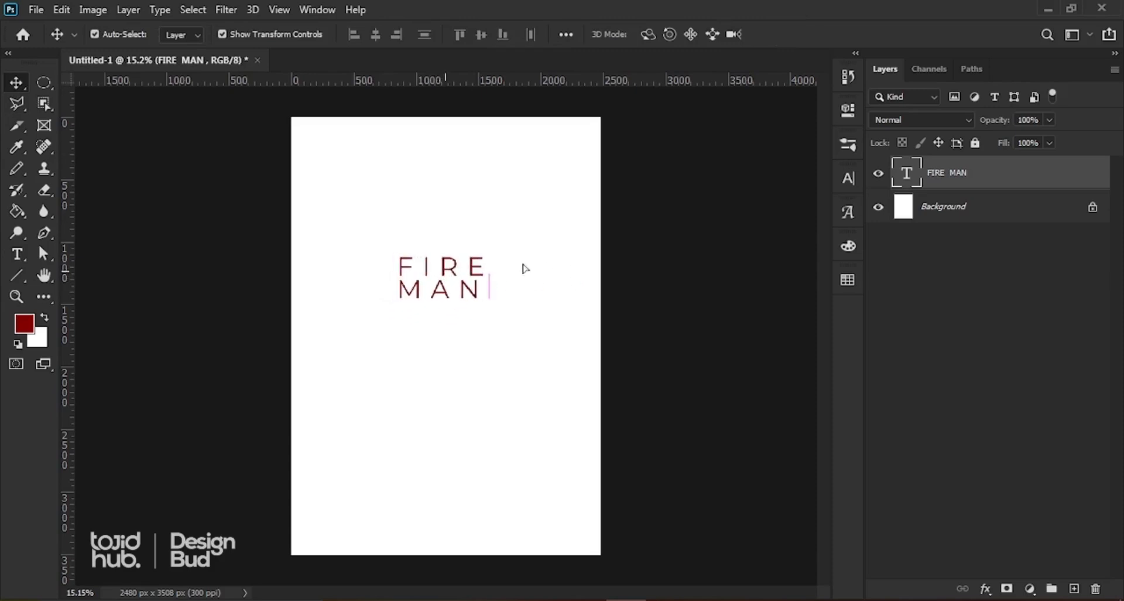
pyautogui.click(848, 177)
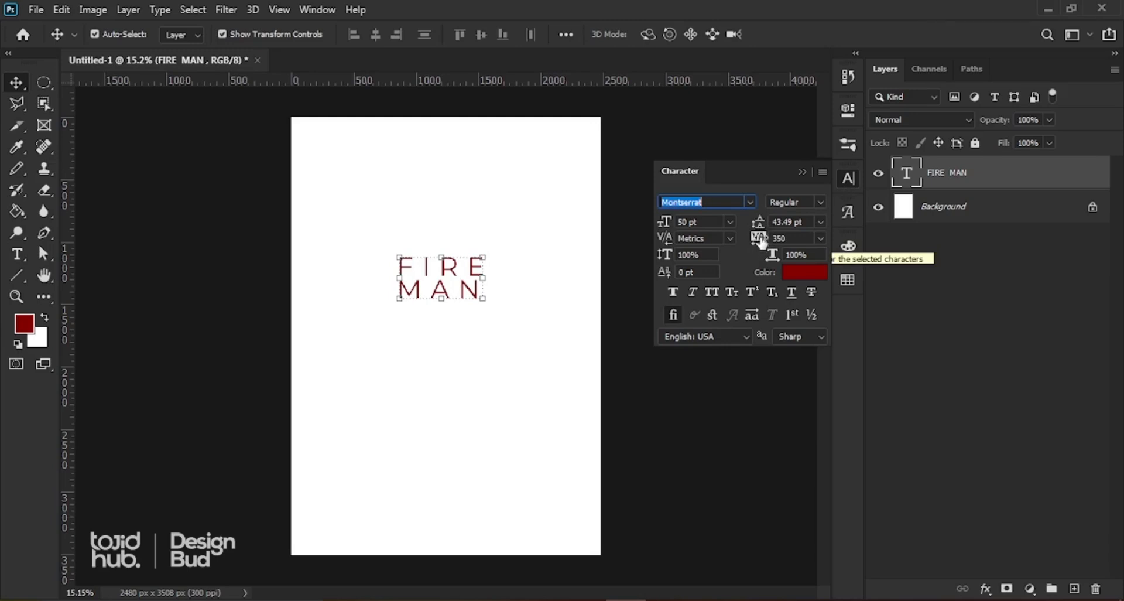
pyautogui.moveTo(762, 241); pyautogui.dragTo(782, 237)
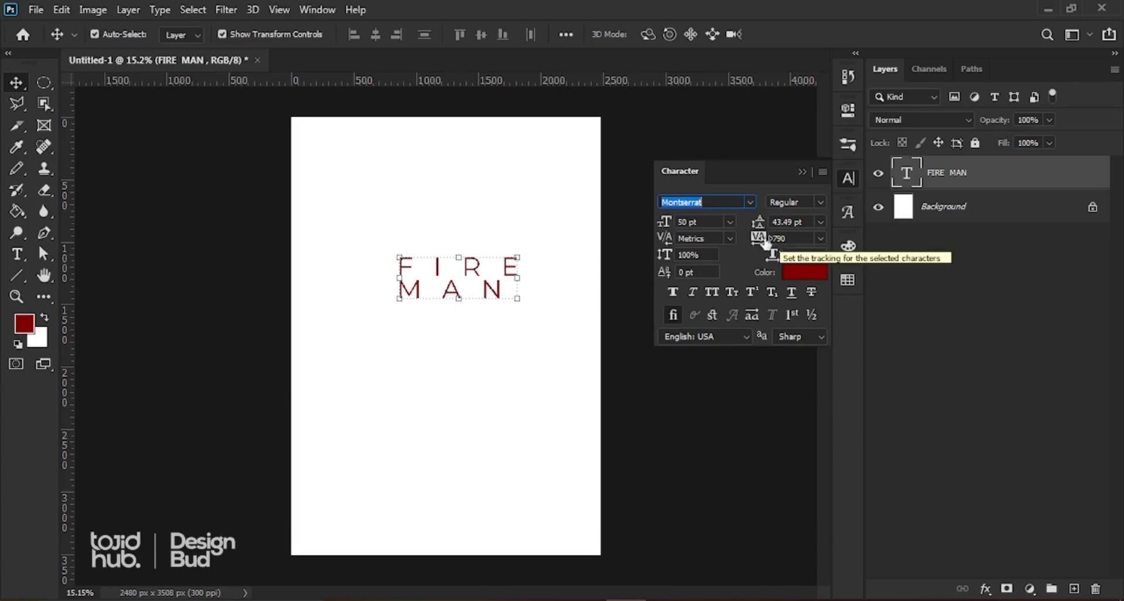
pyautogui.moveTo(763, 241); pyautogui.dragTo(752, 246)
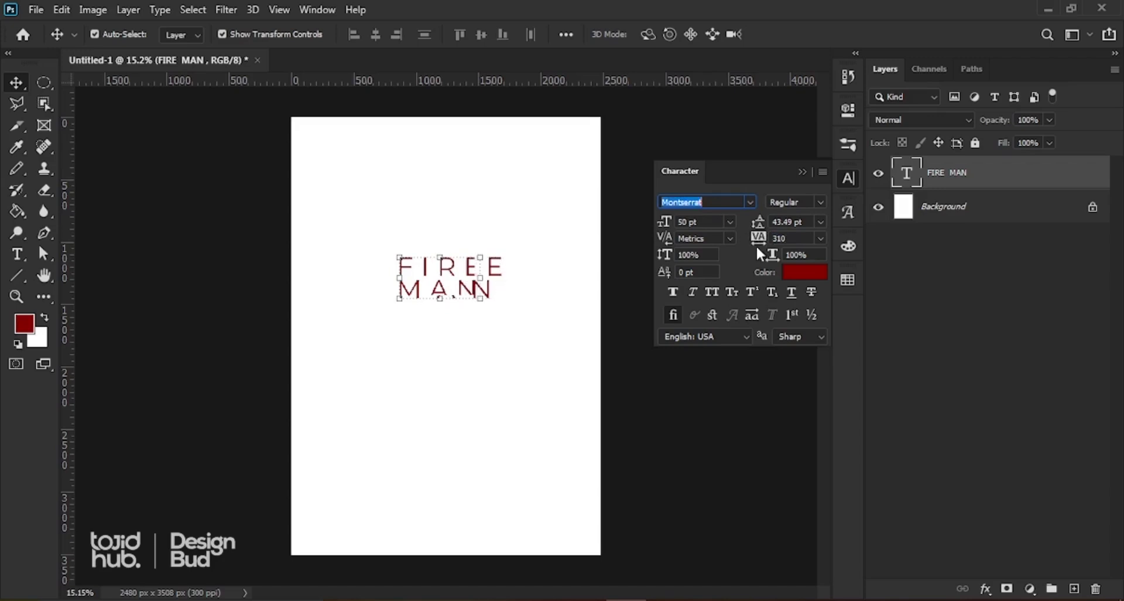
pyautogui.moveTo(764, 242); pyautogui.dragTo(745, 240)
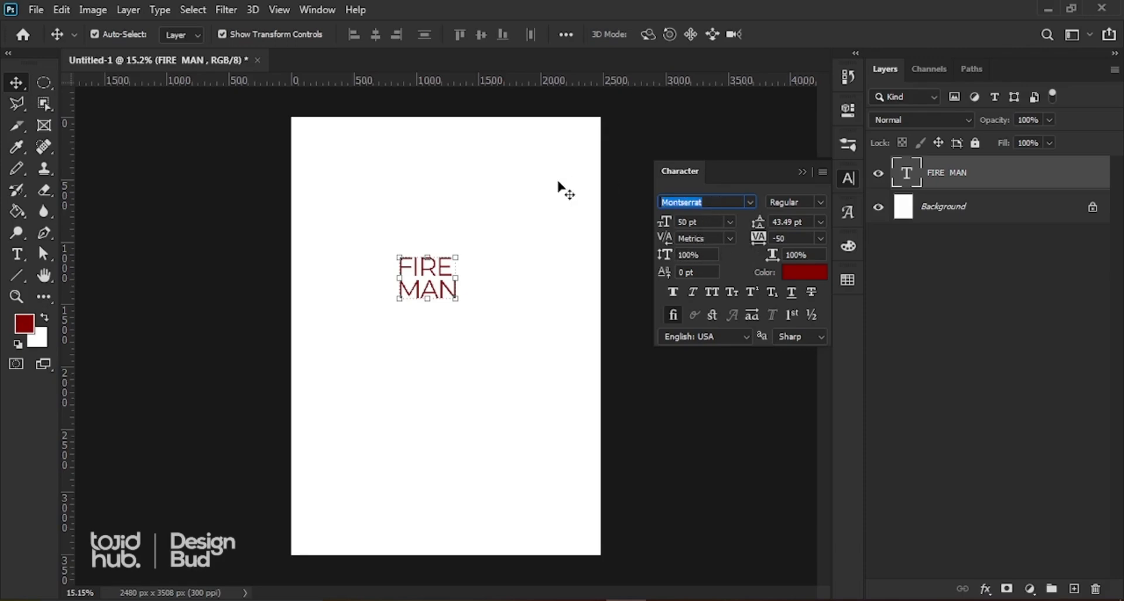
# Step: Search fonts for 'BLOO' and apply BloodFeast Regular to the title
pyautogui.write('B')
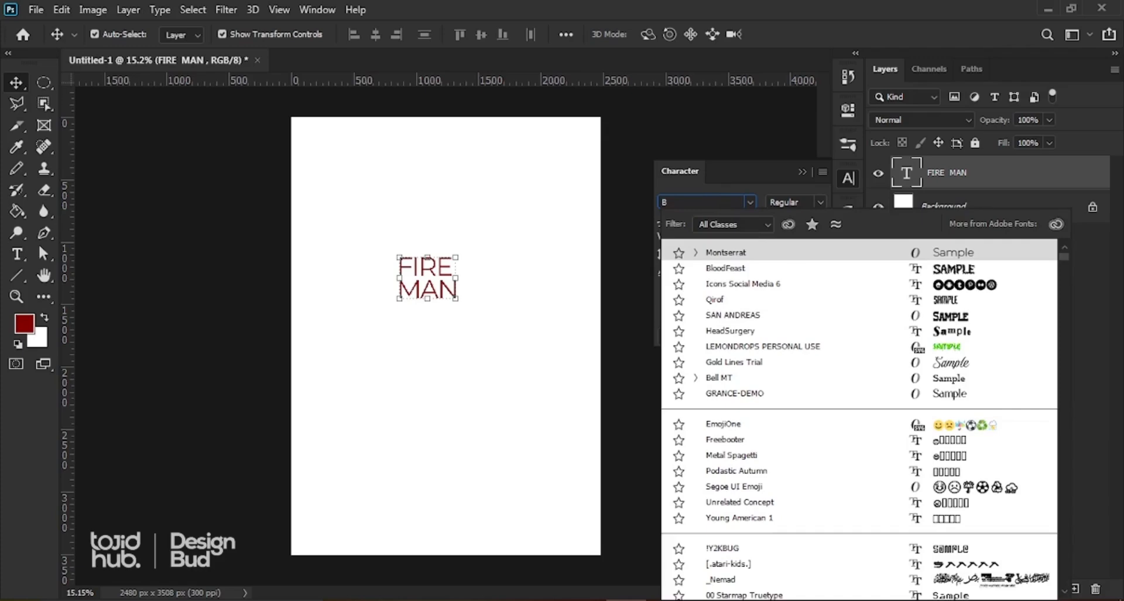
pyautogui.write('LOO')
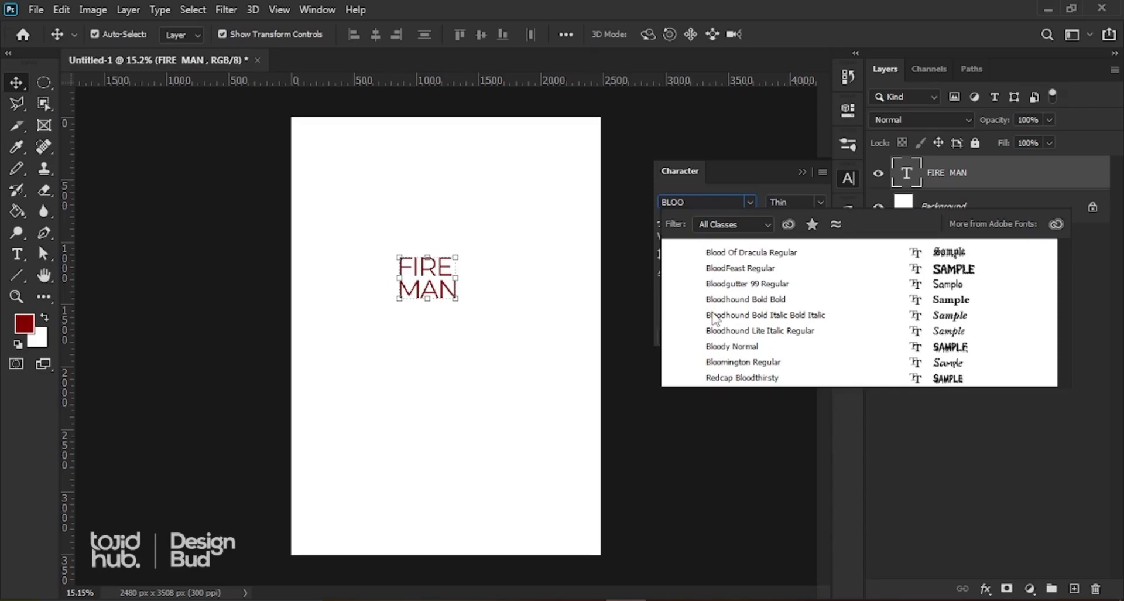
pyautogui.press('Down')
pyautogui.press('Down')
pyautogui.press('Down')
pyautogui.press('Down')
pyautogui.press('Down')
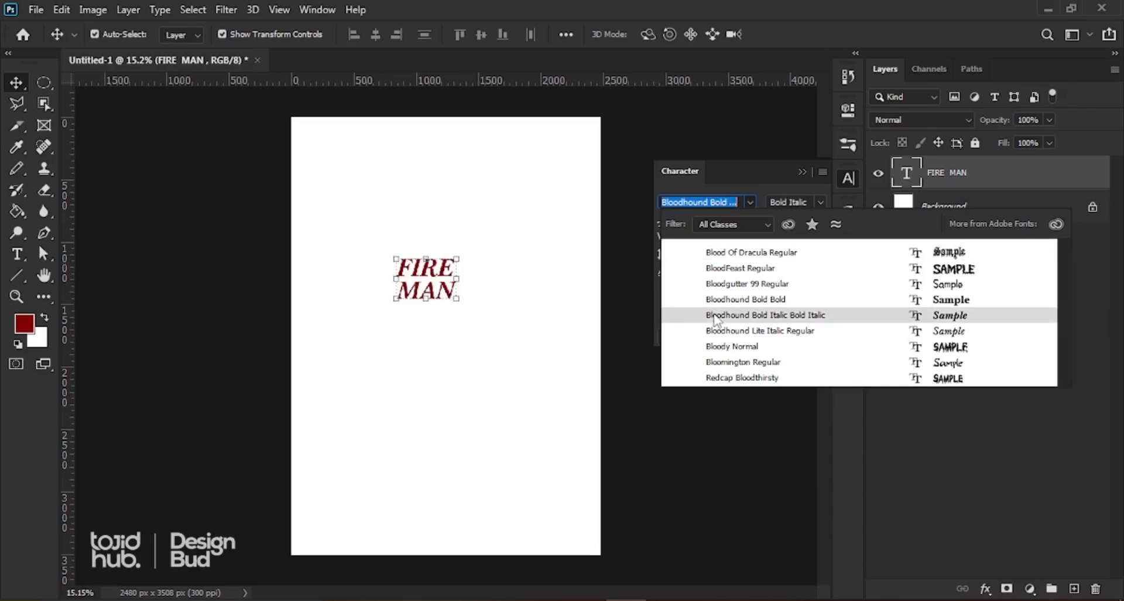
pyautogui.press('Up')
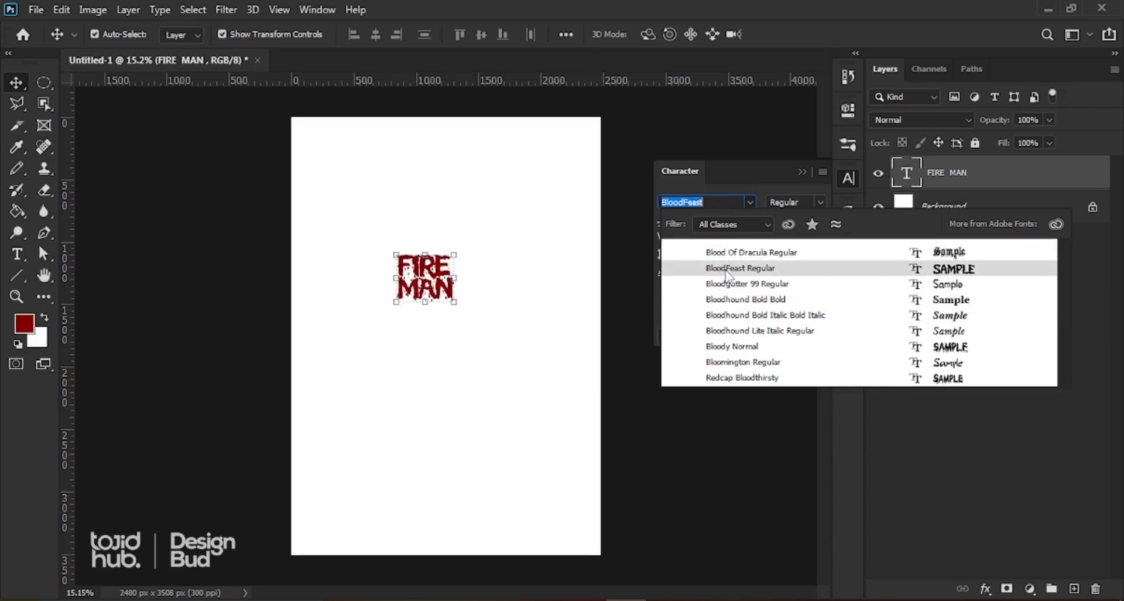
pyautogui.click(726, 273)
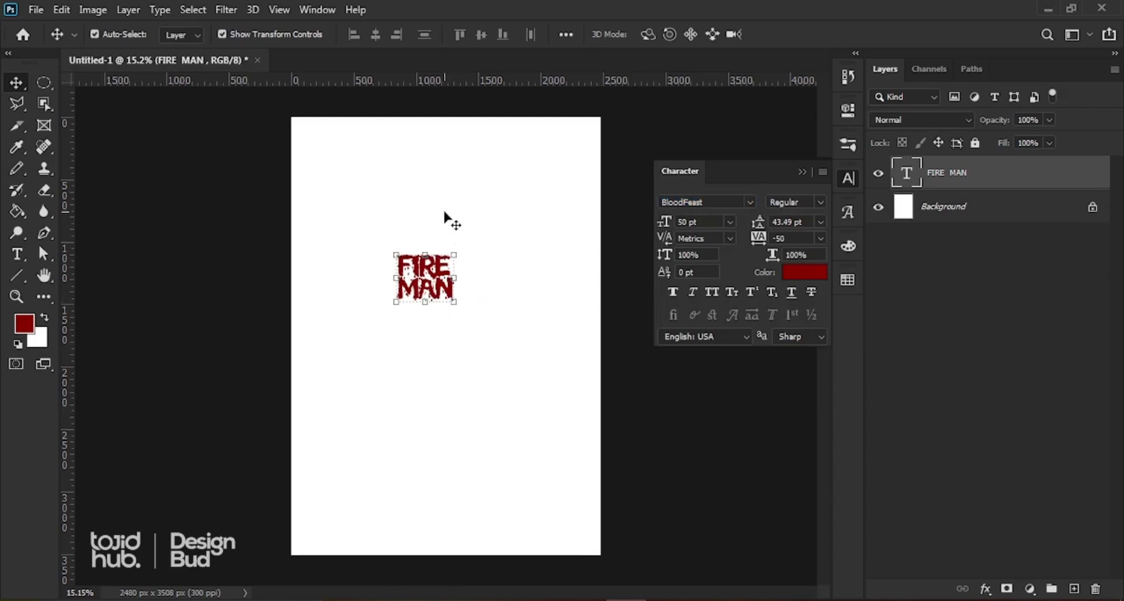
# Step: Free Transform the FIRE MAN title larger and move it toward the page centre
pyautogui.hotkey('ctrl', 't')
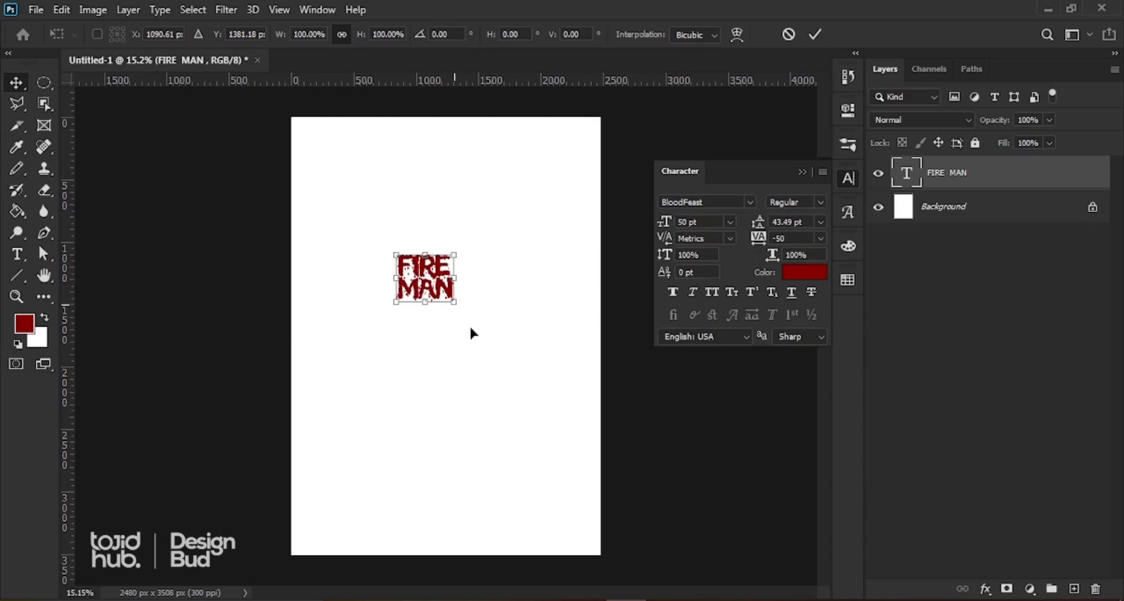
pyautogui.moveTo(470, 328)
pyautogui.mouseDown()
pyautogui.moveTo(485, 352)
pyautogui.moveTo(424, 302)
pyautogui.moveTo(479, 346)
pyautogui.mouseUp()
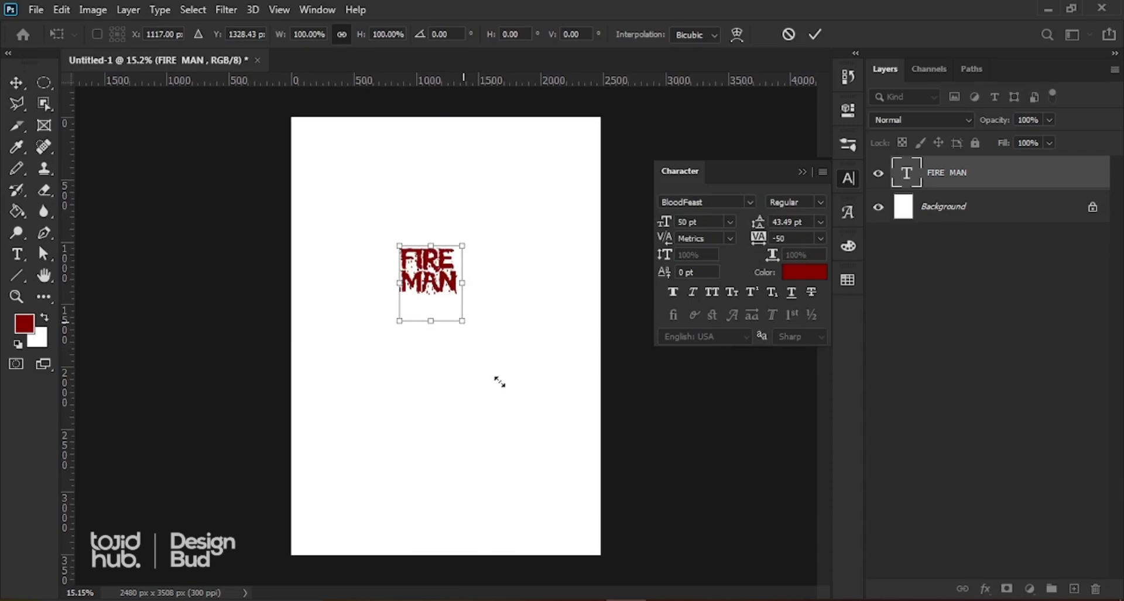
pyautogui.moveTo(500, 382); pyautogui.dragTo(472, 261)
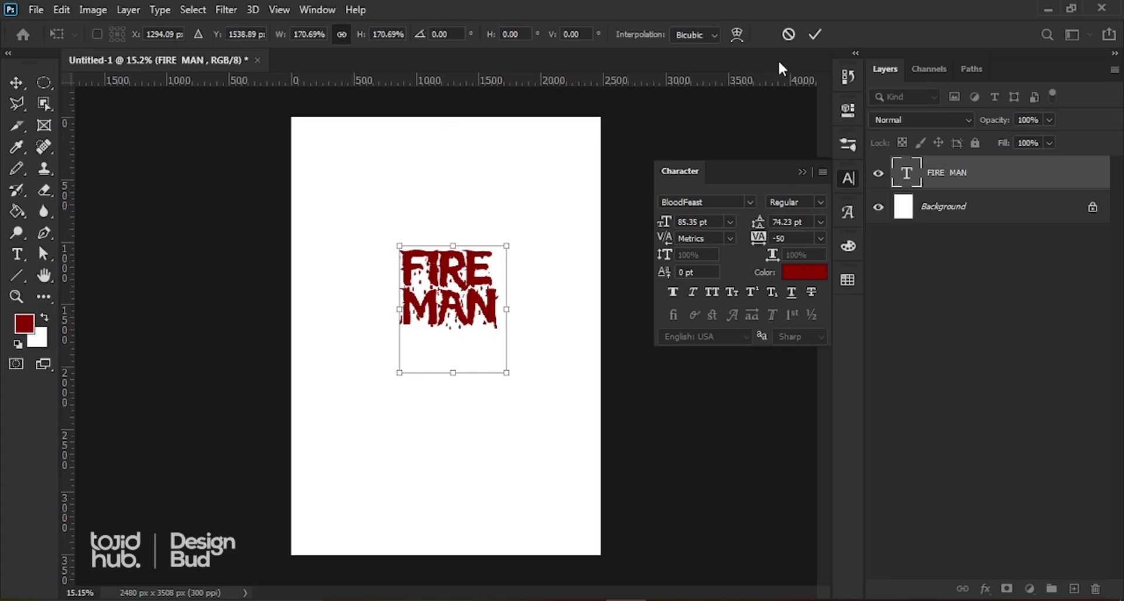
pyautogui.click(813, 35)
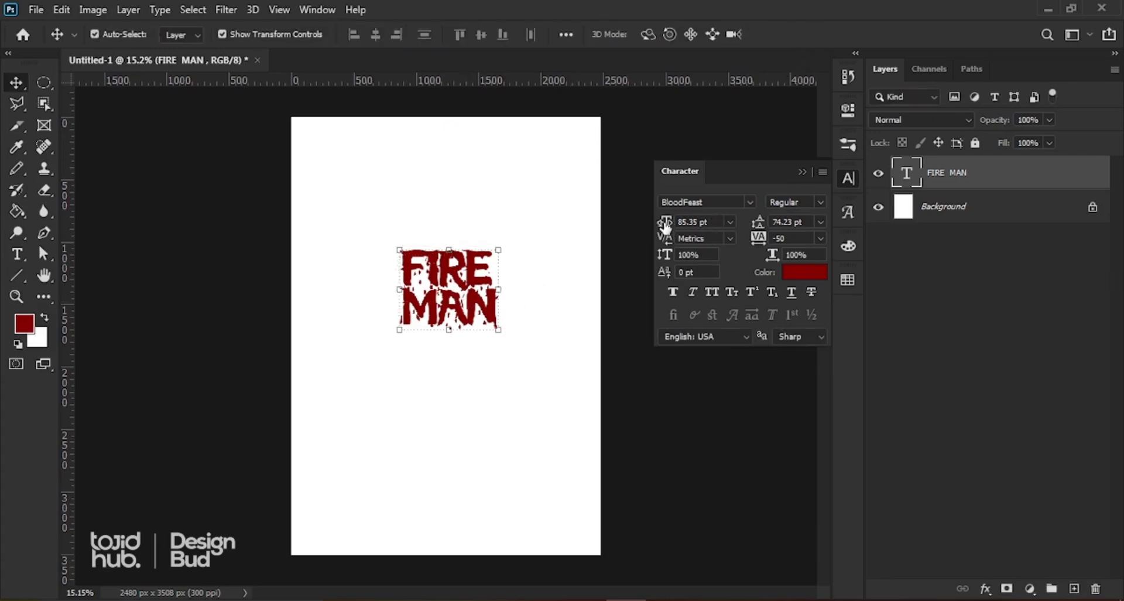
# Step: Set the title to 107.35 pt, tracking 90 and leading 118.23 pt, shifting it left
pyautogui.moveTo(663, 223); pyautogui.dragTo(708, 227)
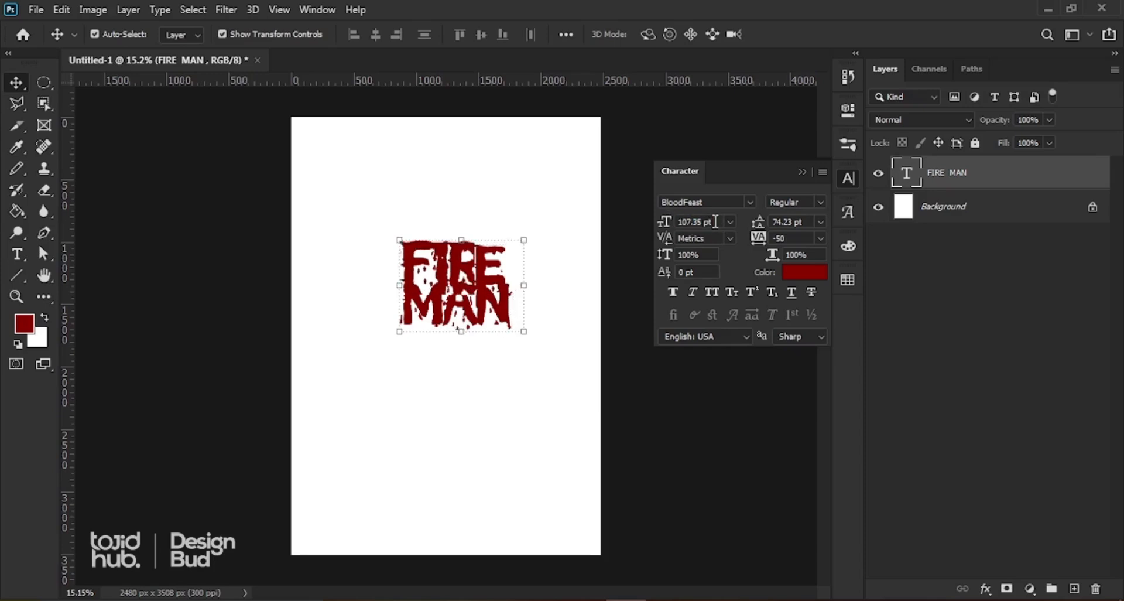
pyautogui.moveTo(504, 300); pyautogui.dragTo(481, 294)
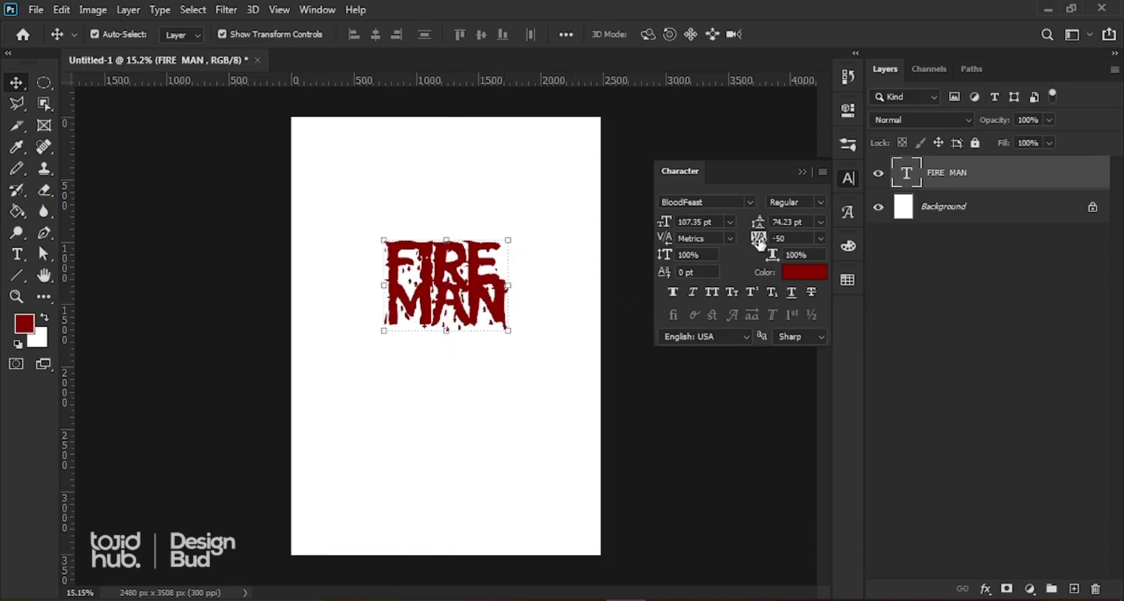
pyautogui.moveTo(759, 240); pyautogui.dragTo(753, 249)
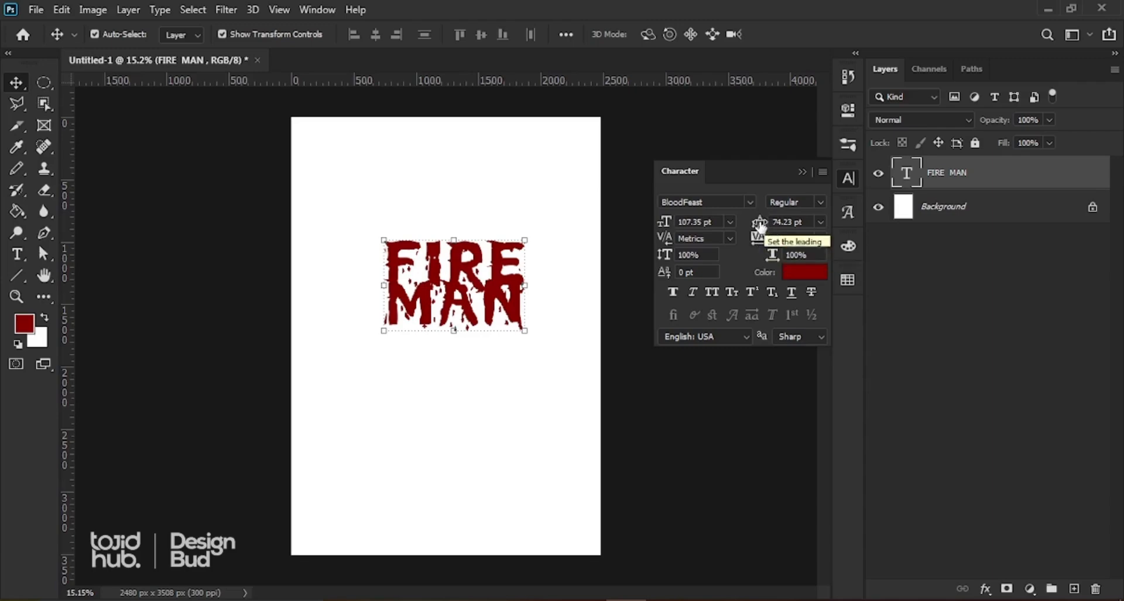
pyautogui.moveTo(760, 226); pyautogui.dragTo(794, 195)
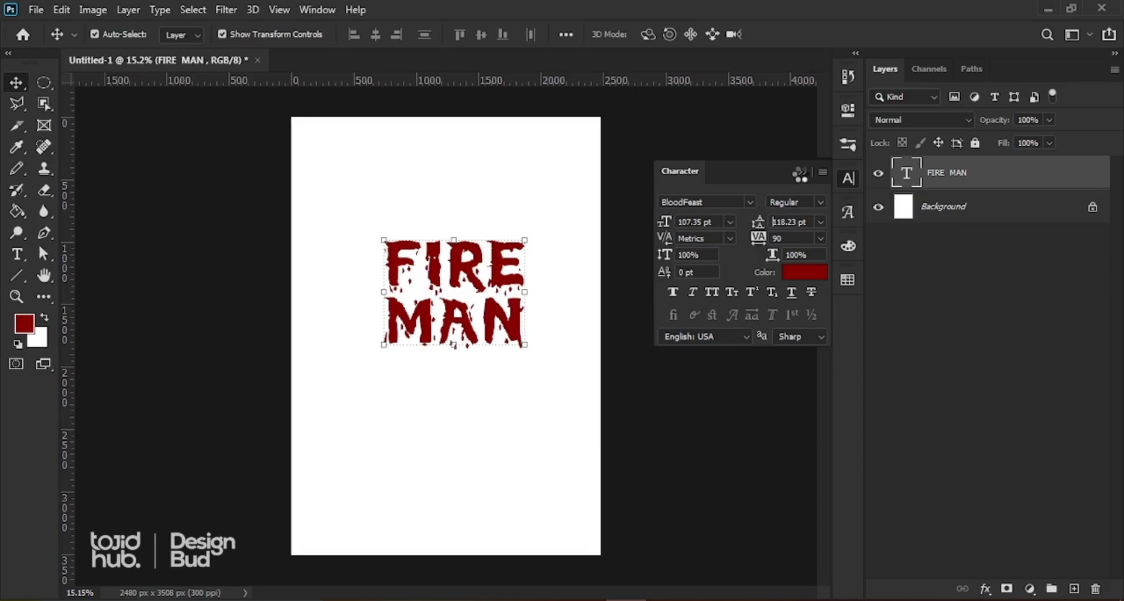
pyautogui.click(773, 222)
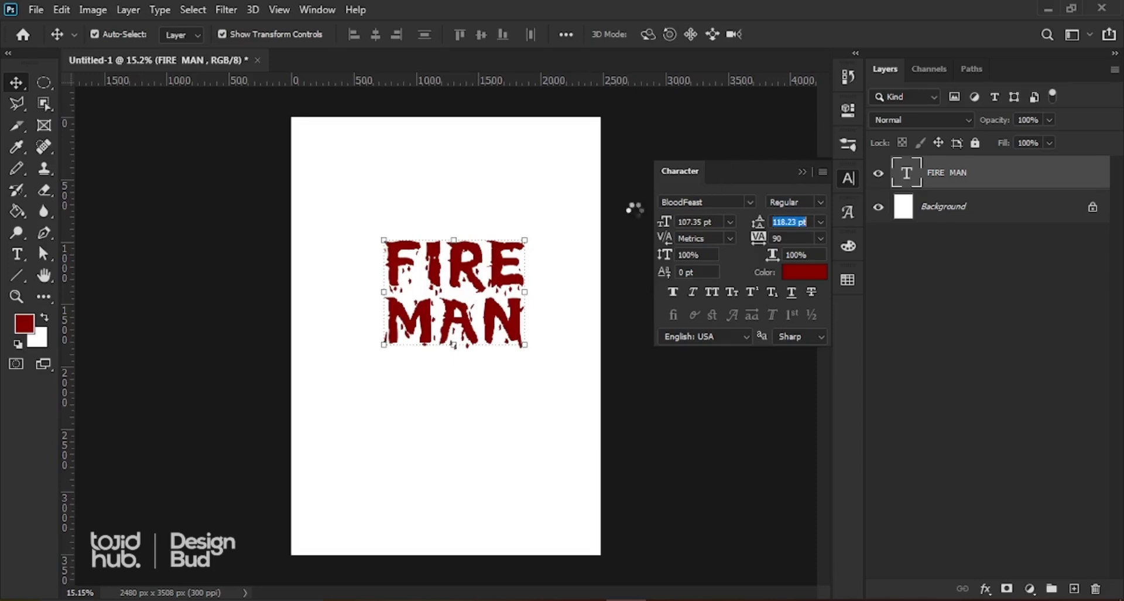
pyautogui.click(621, 158)
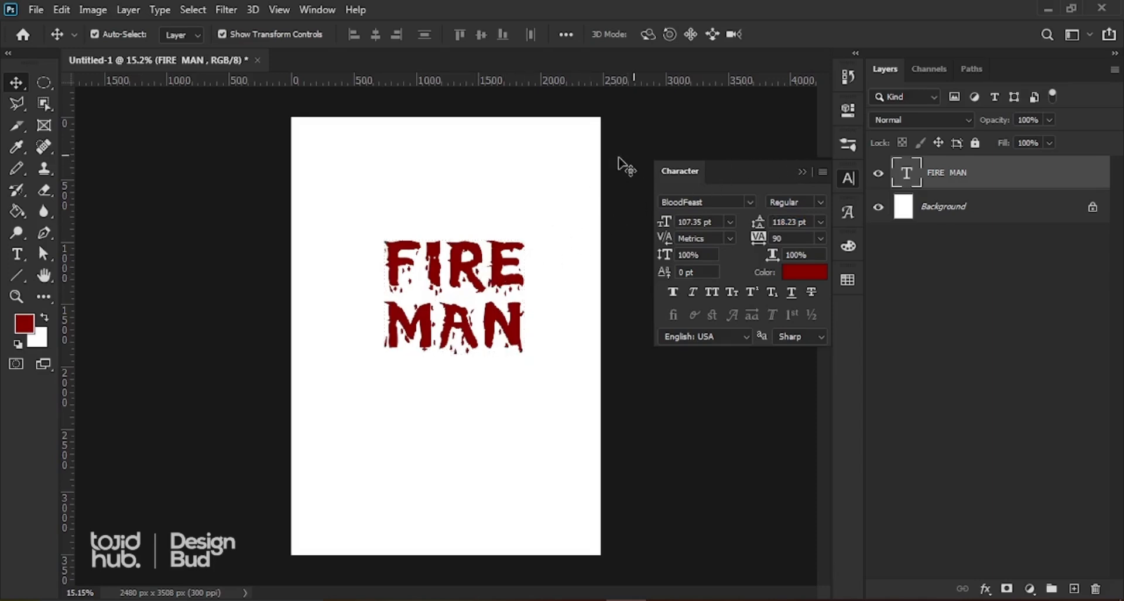
# Step: Fine-tune the position of the original FIRE MAN title on the page
pyautogui.moveTo(474, 277); pyautogui.dragTo(465, 263)
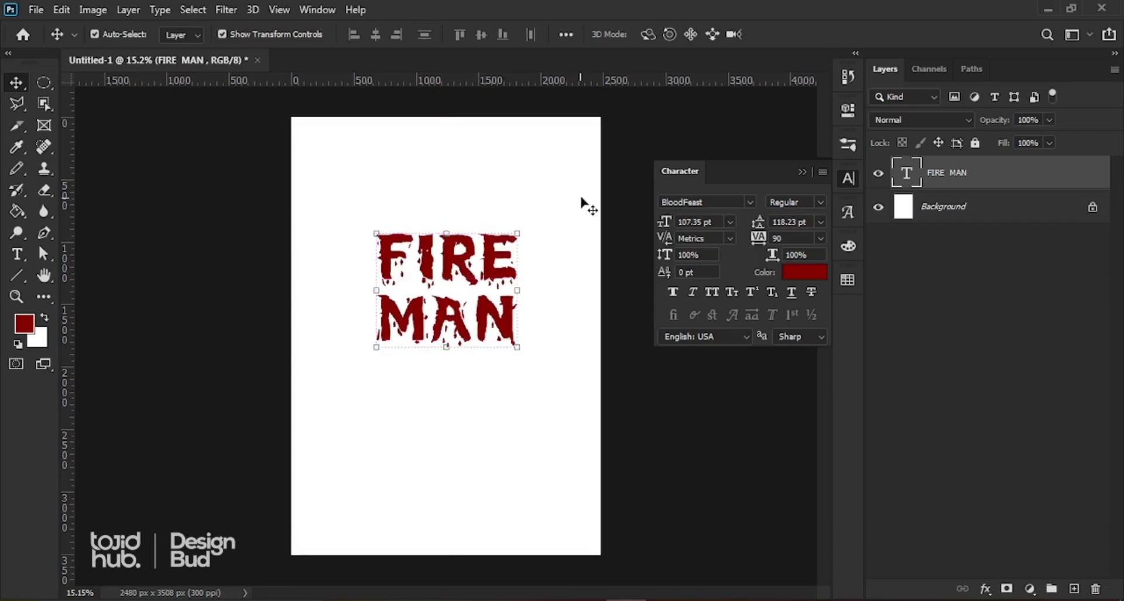
pyautogui.click(538, 217)
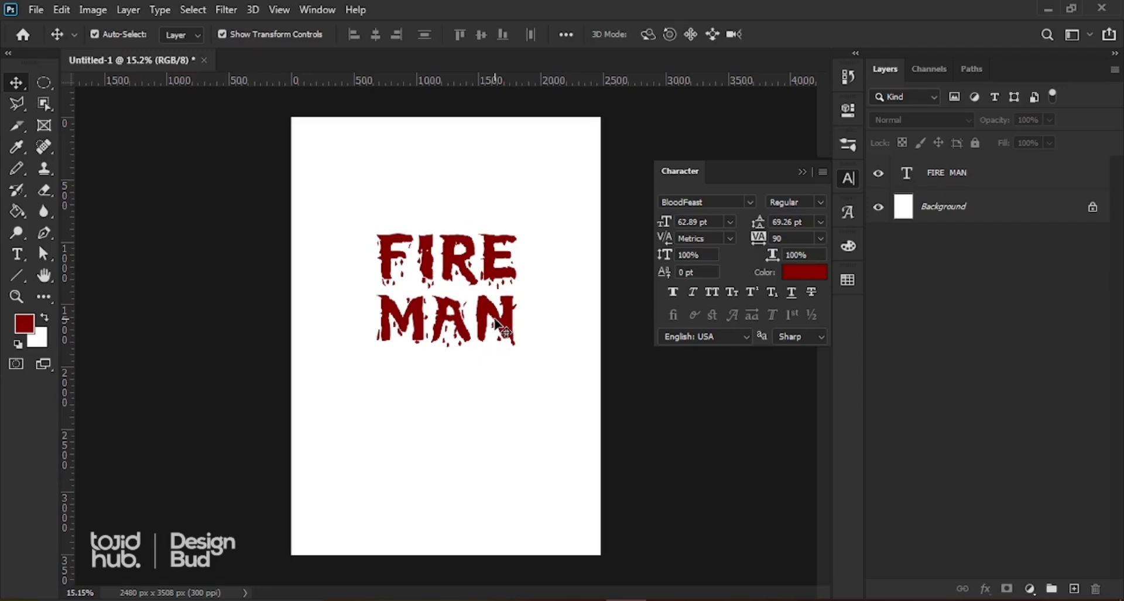
pyautogui.click(504, 326)
pyautogui.click(519, 349)
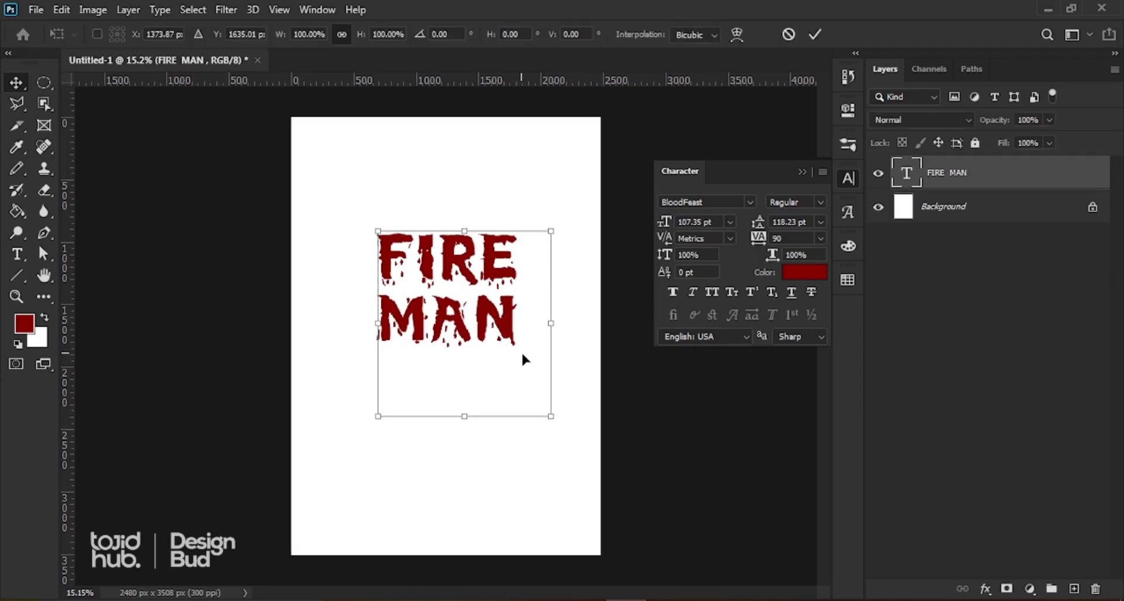
pyautogui.moveTo(521, 350); pyautogui.dragTo(523, 352)
pyautogui.click(815, 34)
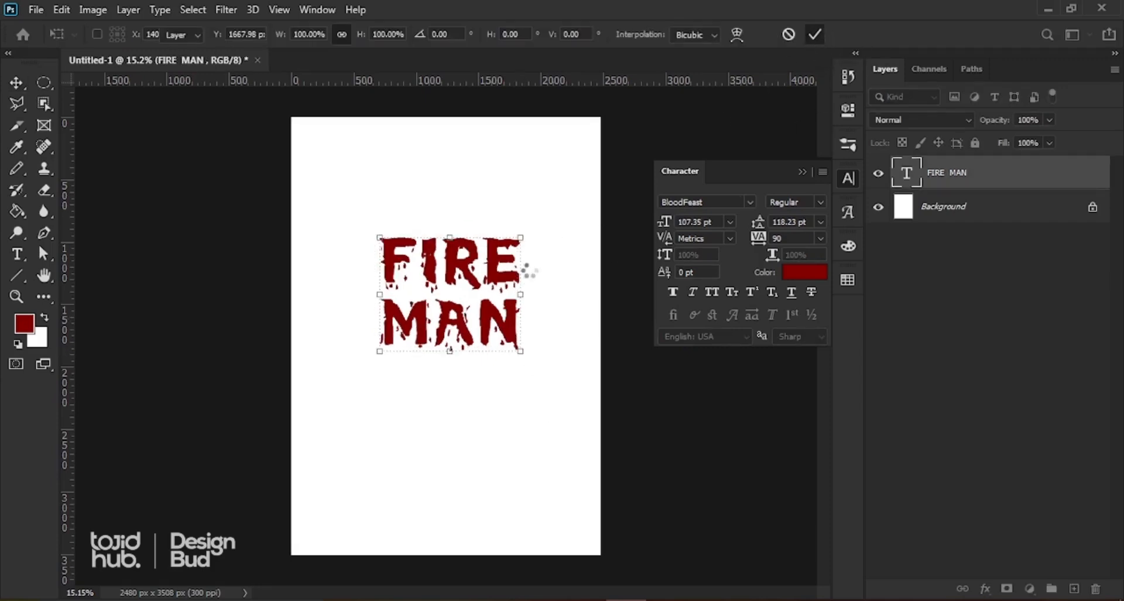
pyautogui.moveTo(494, 275); pyautogui.dragTo(489, 275)
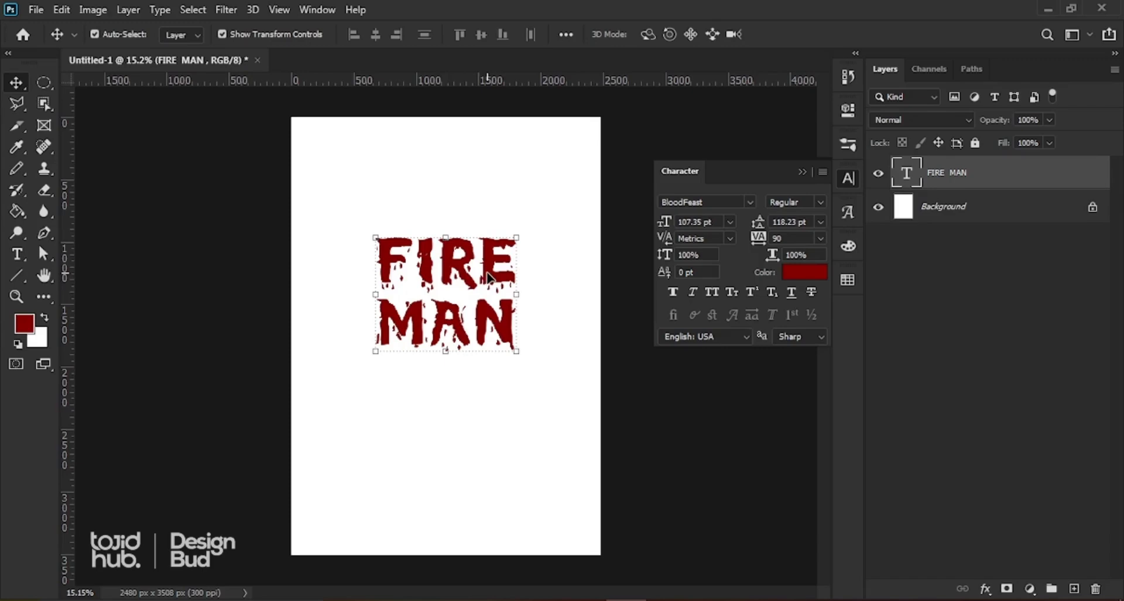
pyautogui.click(451, 287)
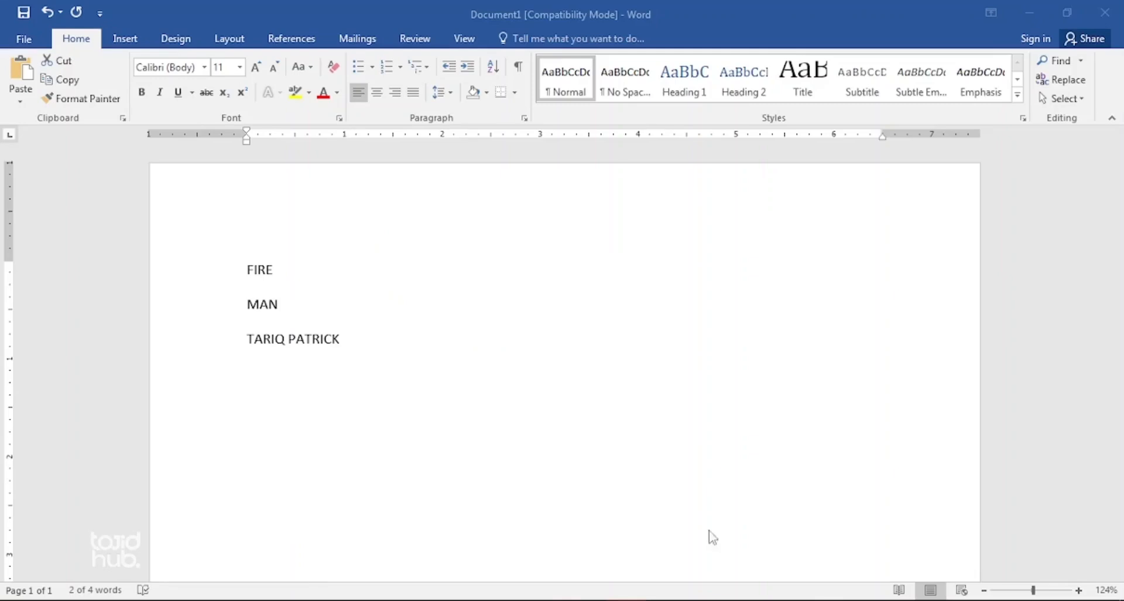
# Step: Alt-drag a FIRE MAN copy up near the top of the page
pyautogui.moveTo(276, 200); pyautogui.dragTo(383, 351)
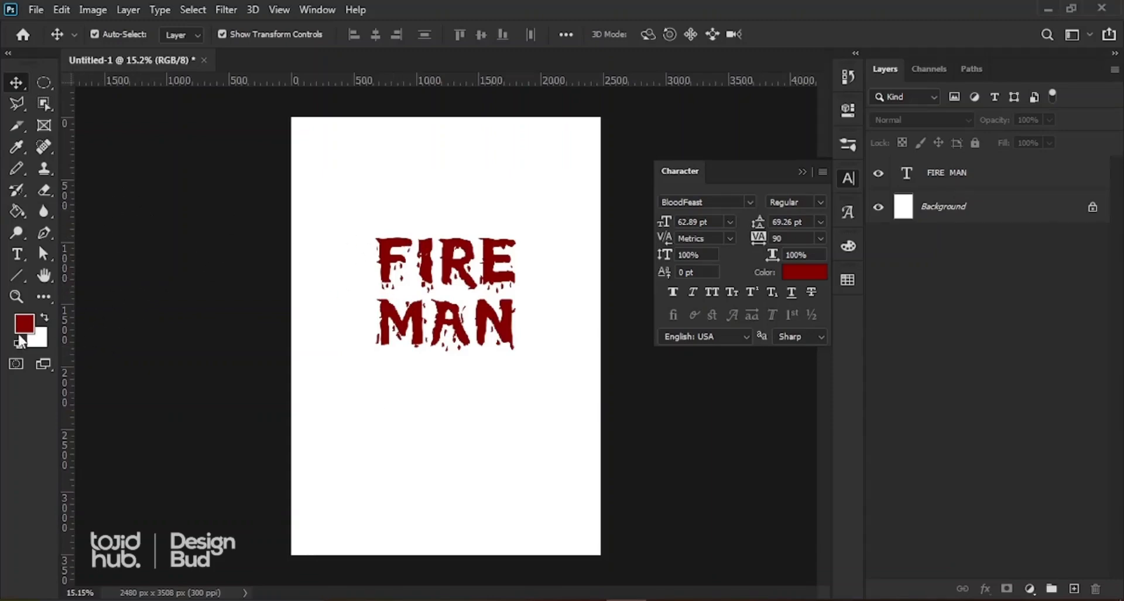
pyautogui.moveTo(446, 282); pyautogui.dragTo(466, 308)
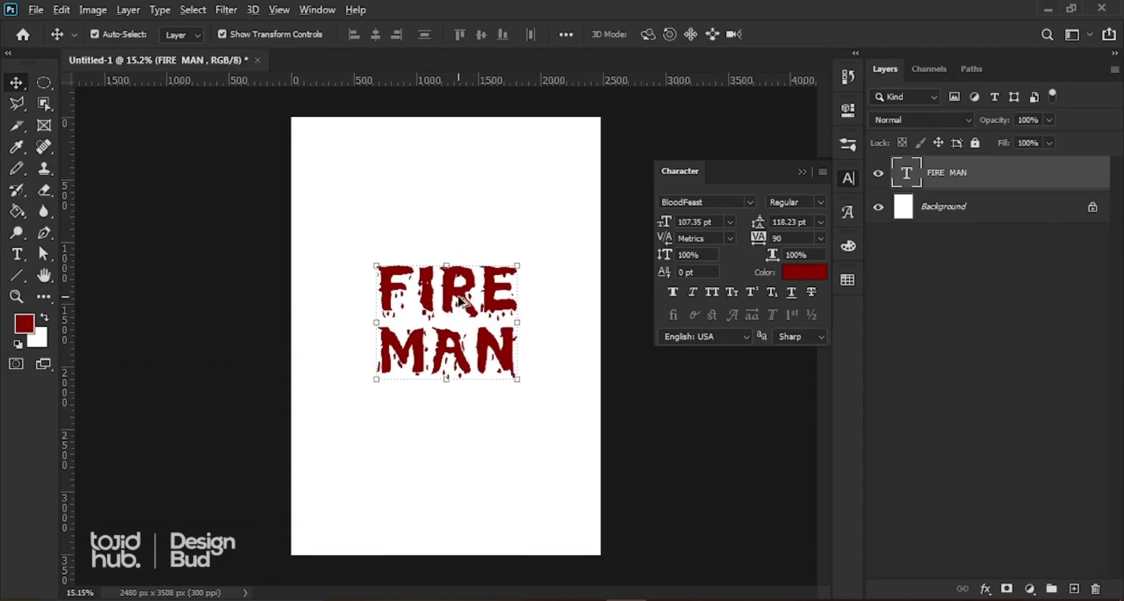
pyautogui.moveTo(465, 305); pyautogui.dragTo(452, 179)
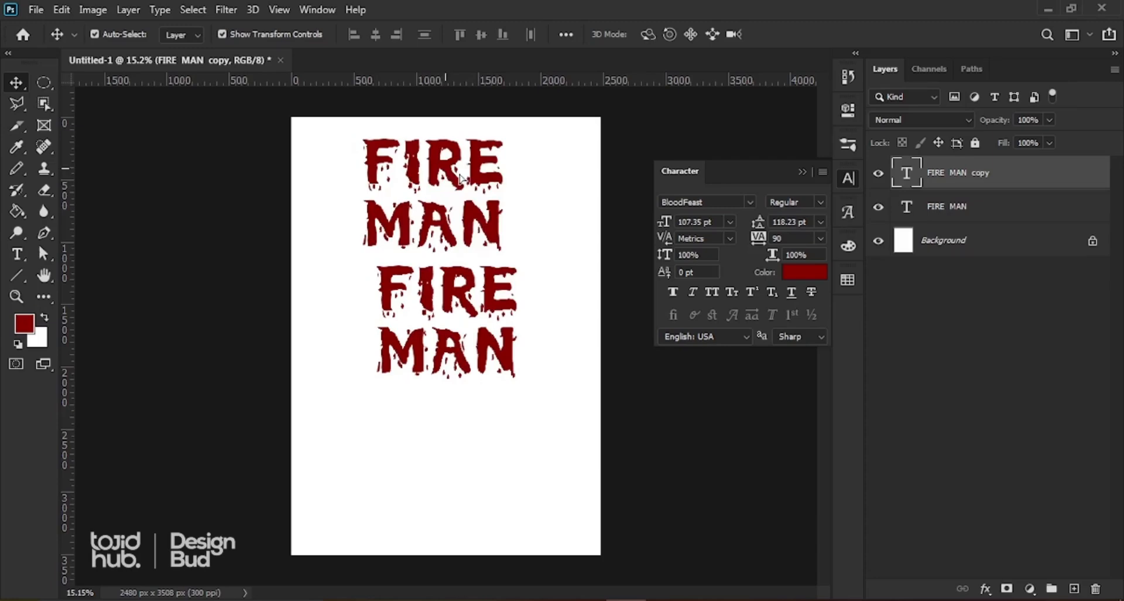
pyautogui.moveTo(444, 174); pyautogui.dragTo(448, 440)
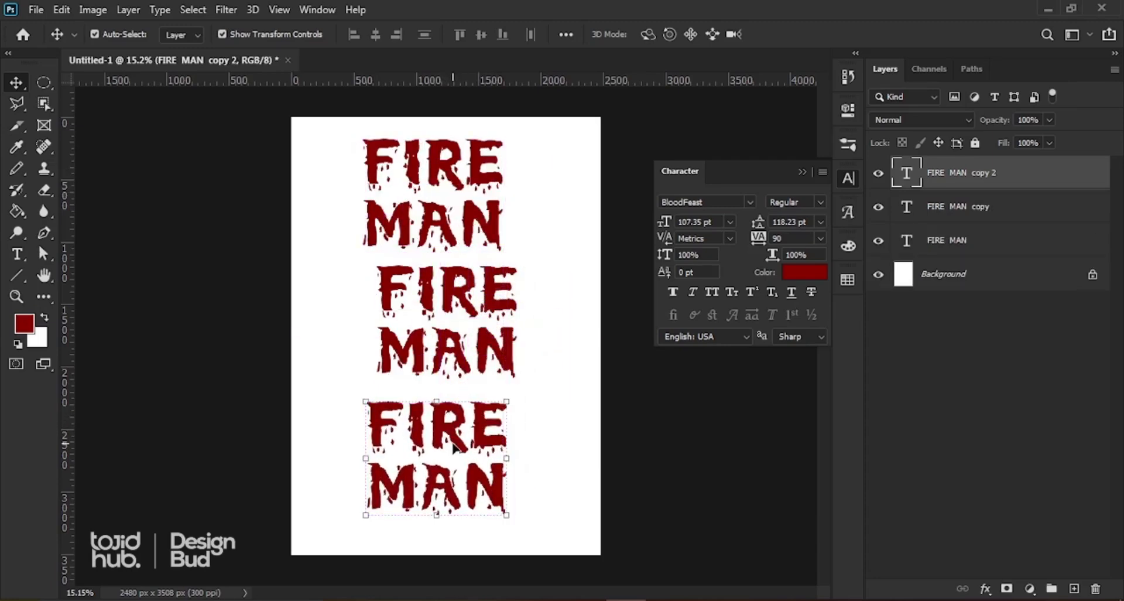
pyautogui.hotkey('ctrl', 'z')
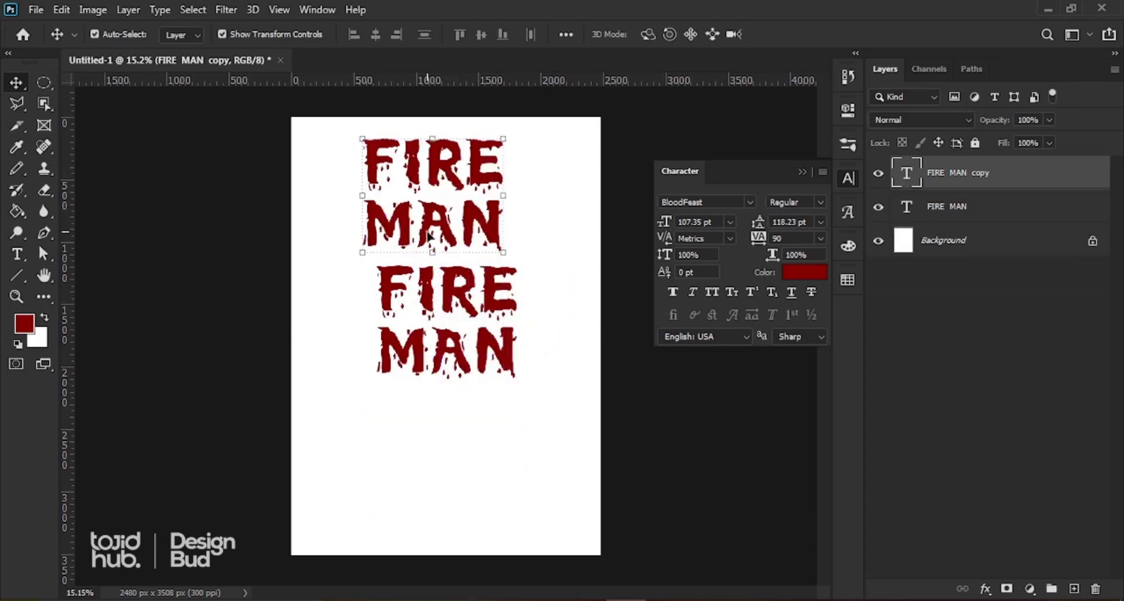
# Step: Replace the top copy's text with the author's name
pyautogui.doubleClick(430, 232)
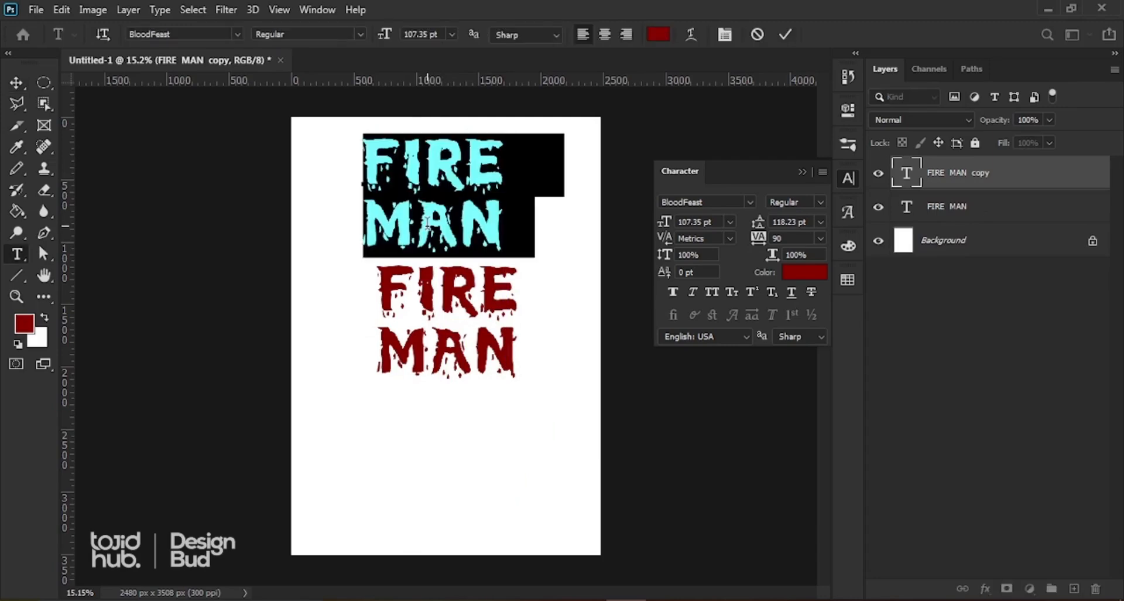
pyautogui.hotkey('ctrl', 'a')
pyautogui.write('TARIQ')
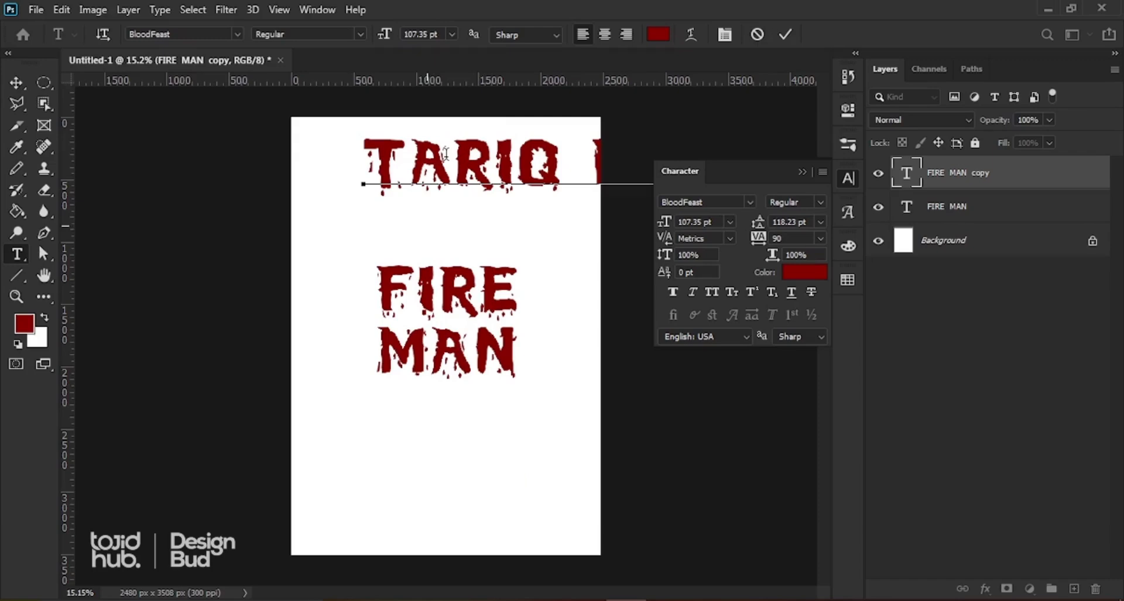
pyautogui.click(786, 34)
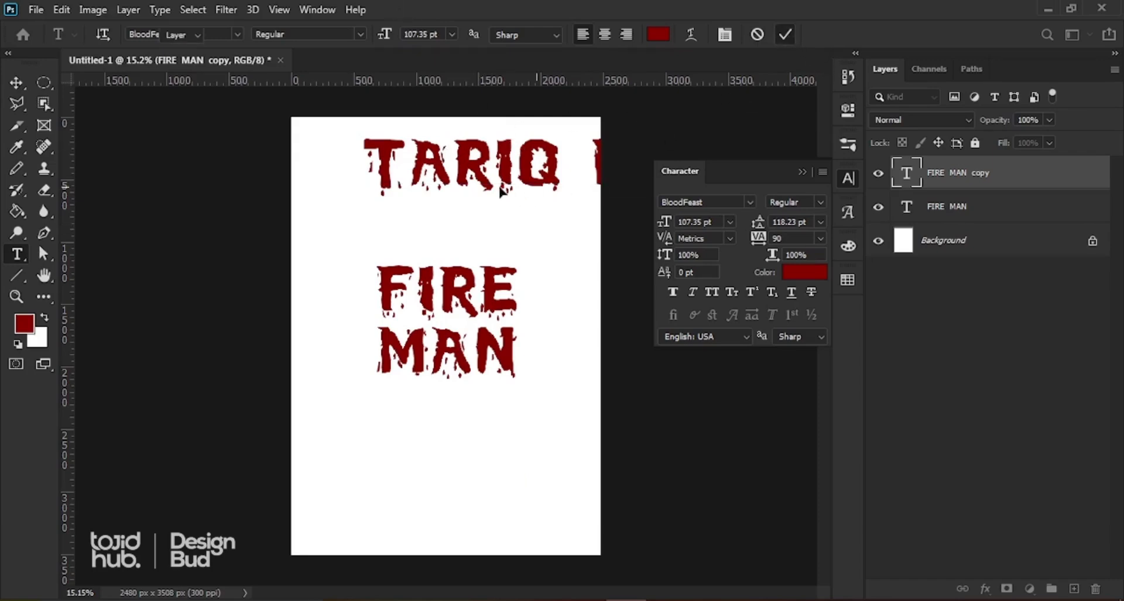
# Step: Set the author's name to 50 pt and centre it horizontally near the top
pyautogui.click(715, 223)
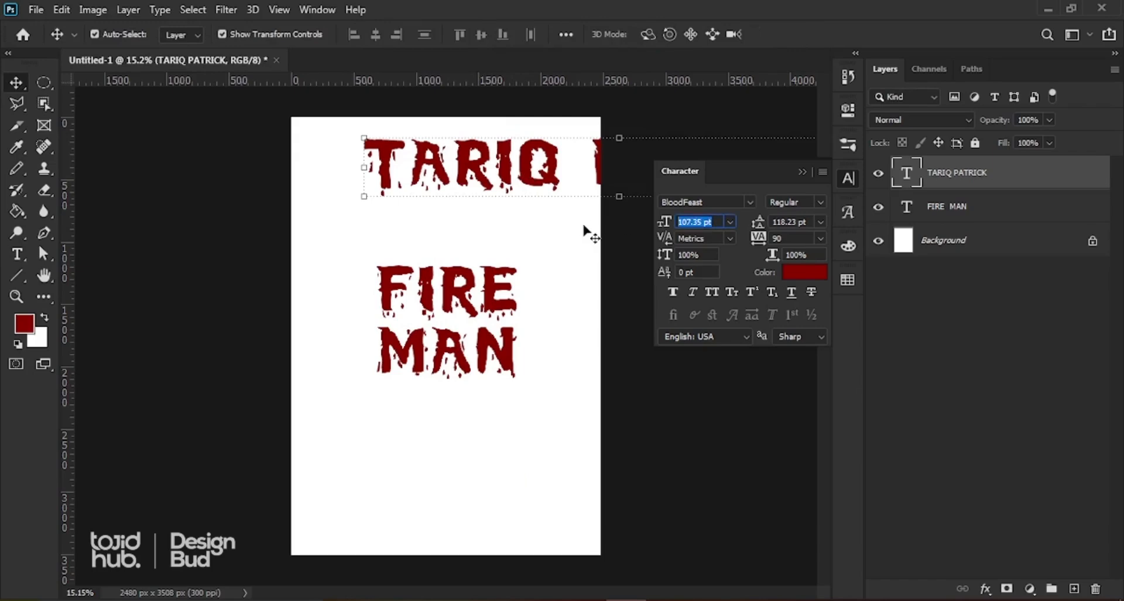
pyautogui.write('50')
pyautogui.press('Return')
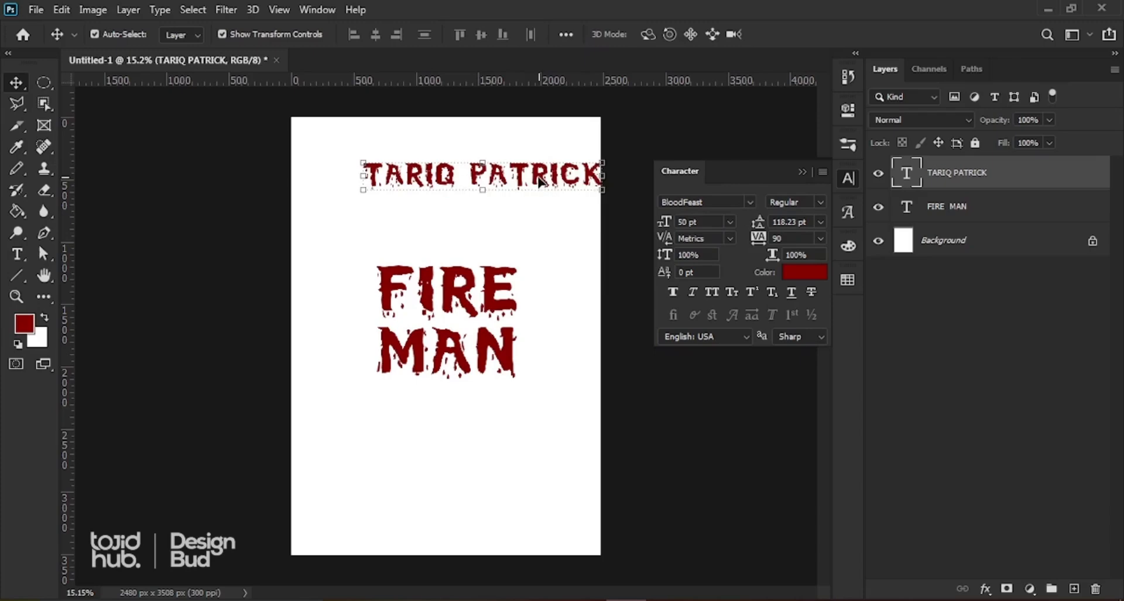
pyautogui.moveTo(540, 182); pyautogui.dragTo(502, 180)
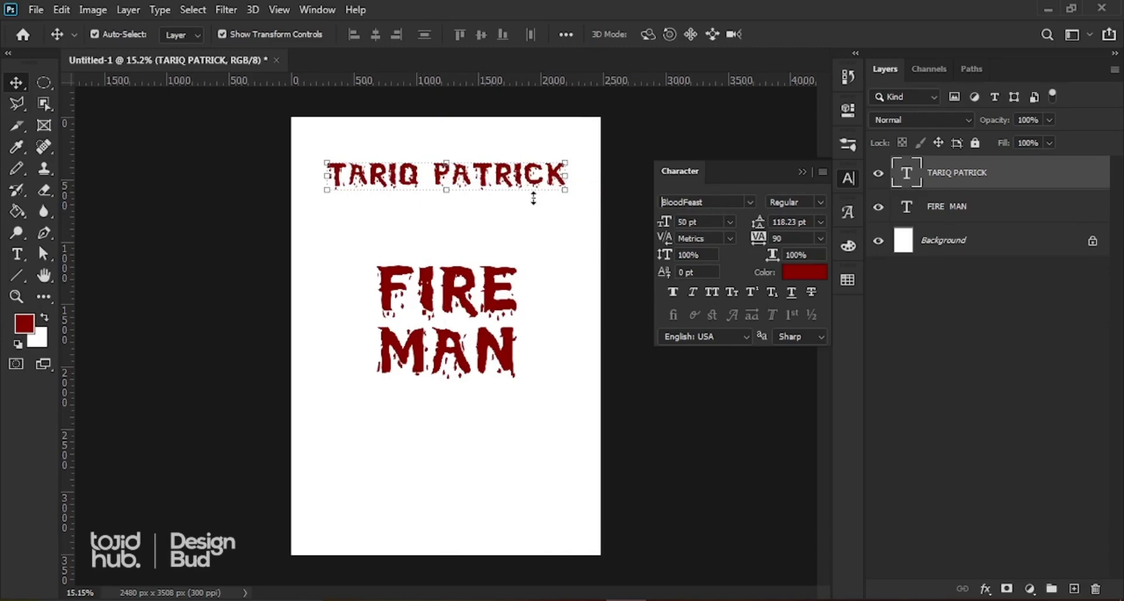
# Step: Change the author name's font to Montserrat Regular
pyautogui.write('MONT')
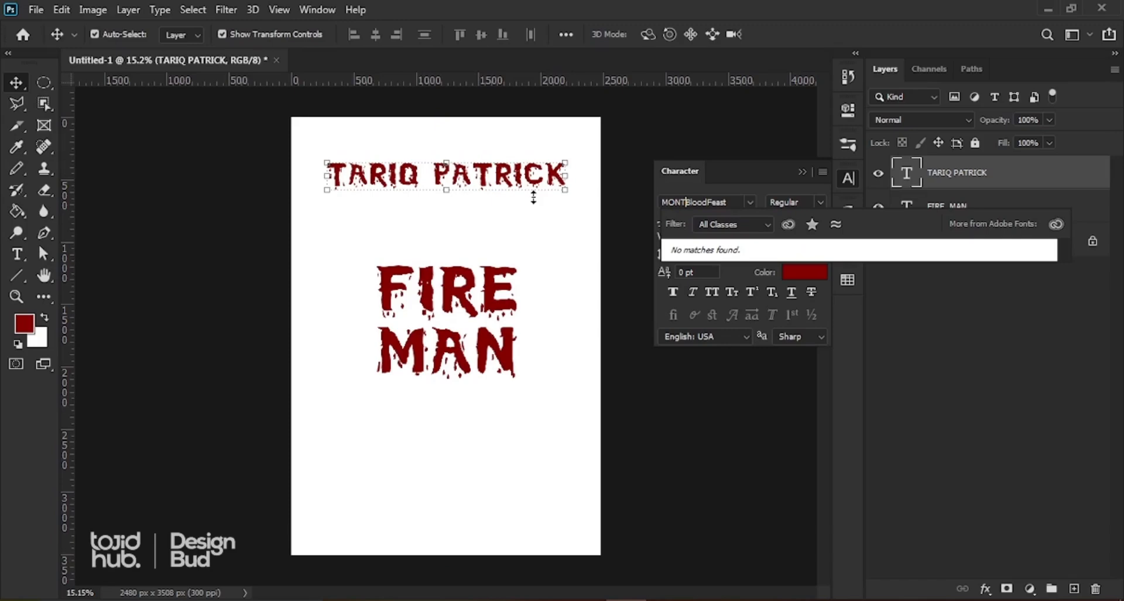
pyautogui.hotkey('ctrl', 'a')
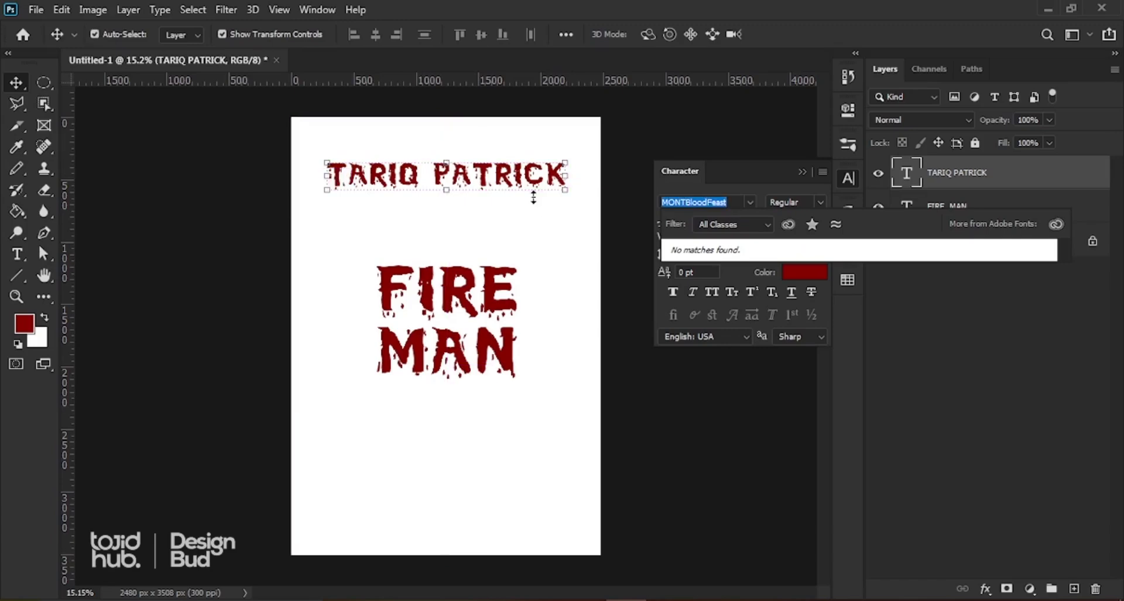
pyautogui.write('MONT')
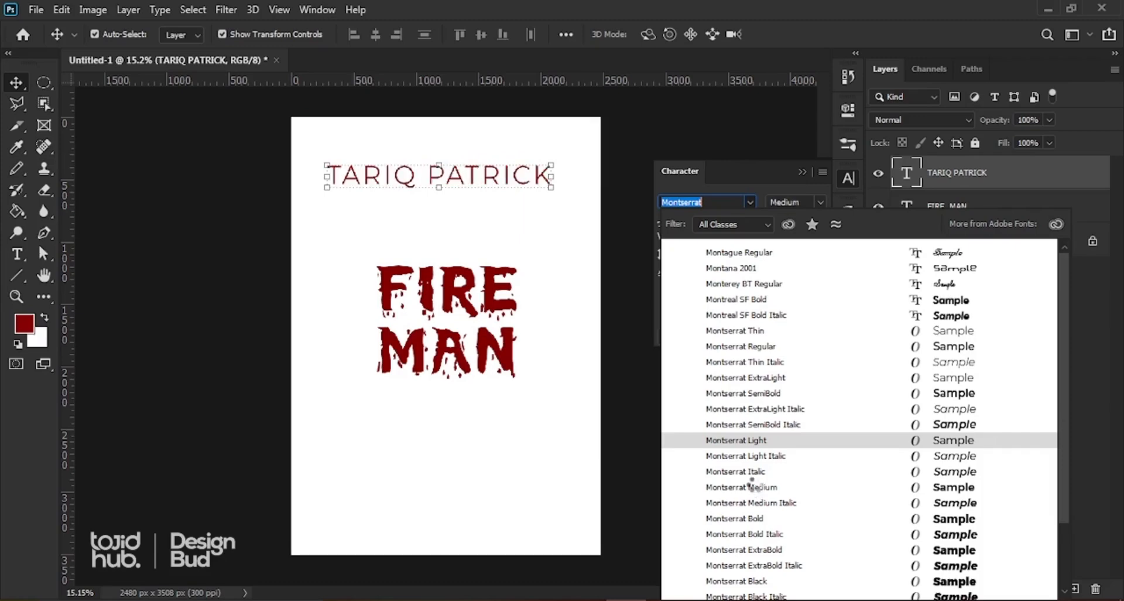
pyautogui.click(755, 488)
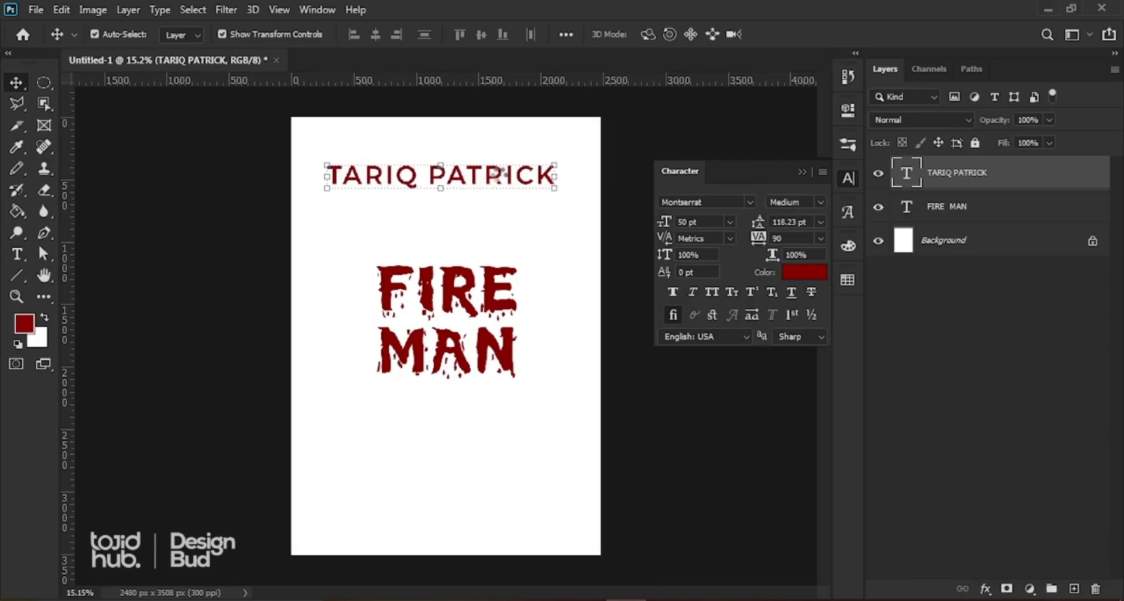
pyautogui.click(821, 202)
pyautogui.click(806, 230)
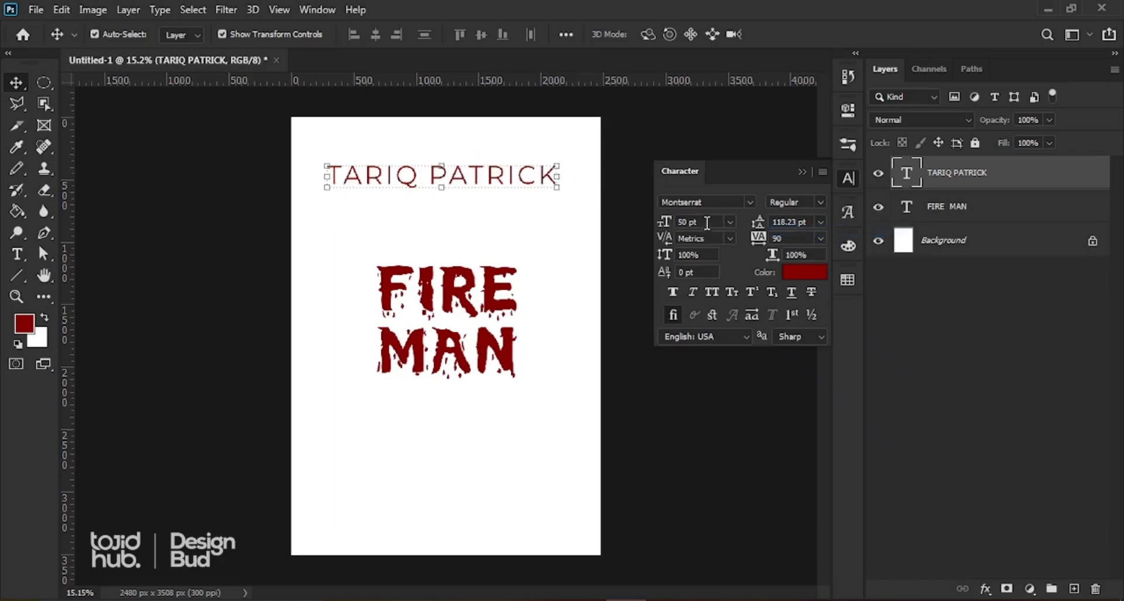
# Step: Size the author name to 30 pt with tracking 290, centred at the page top
pyautogui.moveTo(704, 222); pyautogui.dragTo(542, 216)
pyautogui.write('25')
pyautogui.press('Return')
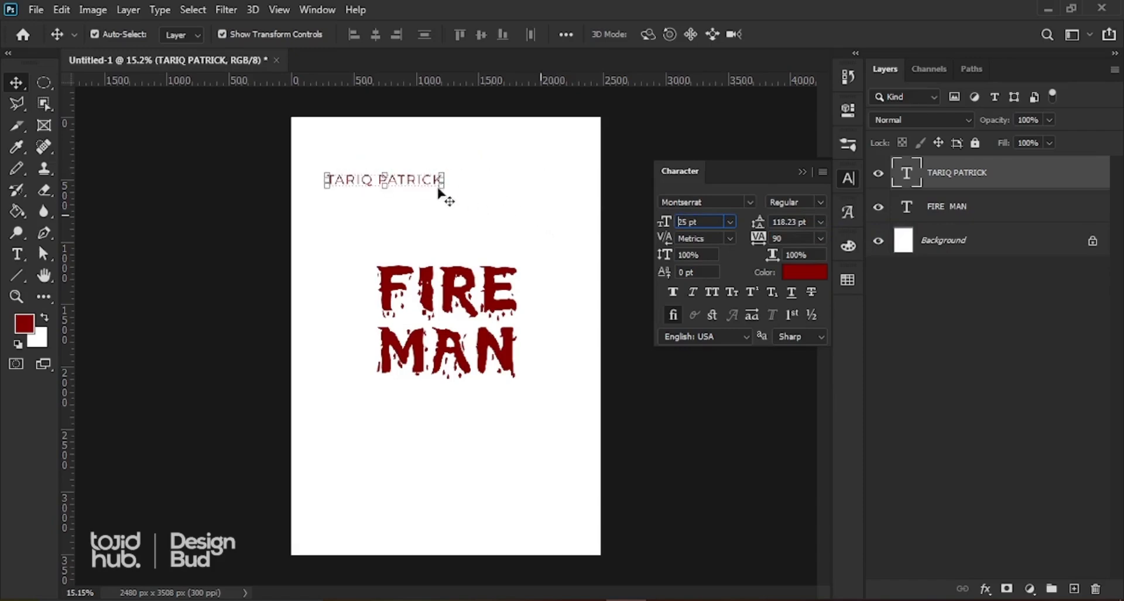
pyautogui.moveTo(702, 222); pyautogui.dragTo(482, 201)
pyautogui.moveTo(428, 184); pyautogui.dragTo(463, 189)
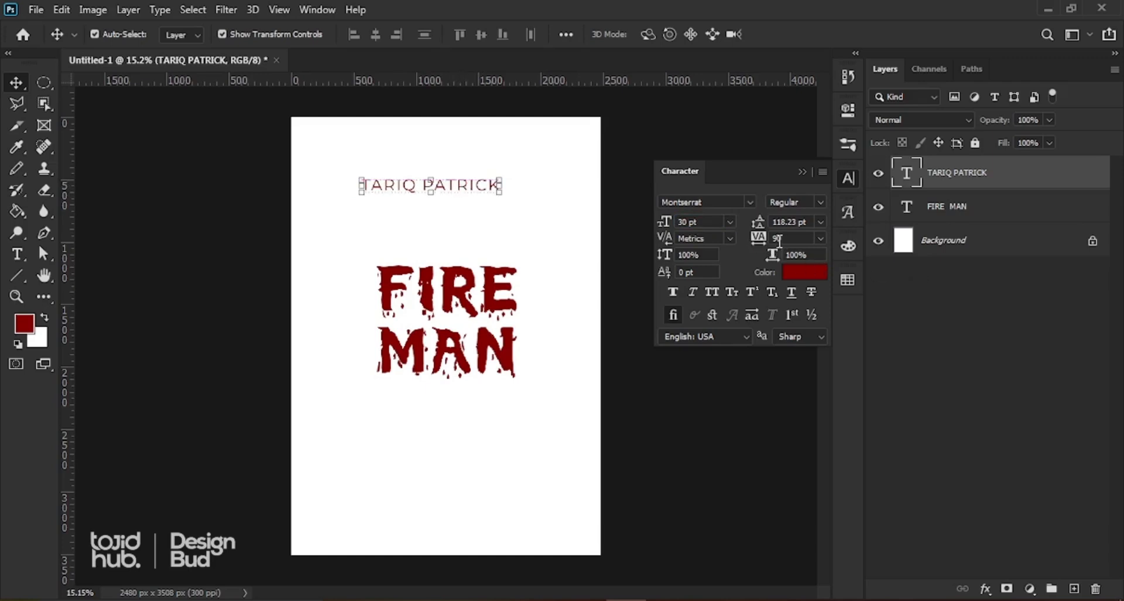
pyautogui.moveTo(761, 242); pyautogui.dragTo(761, 241)
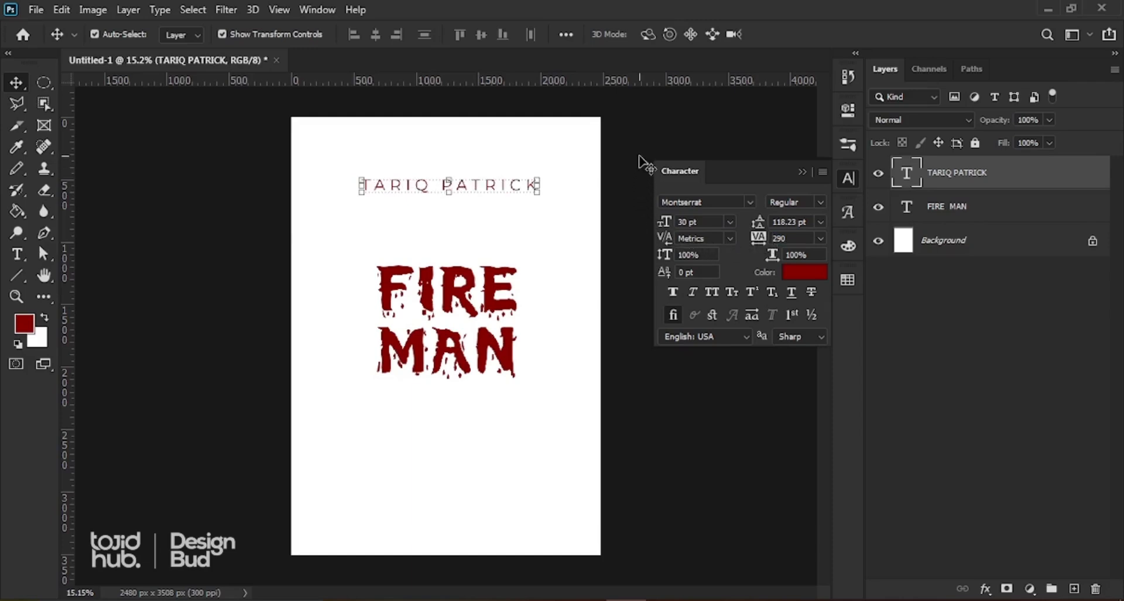
pyautogui.click(655, 131)
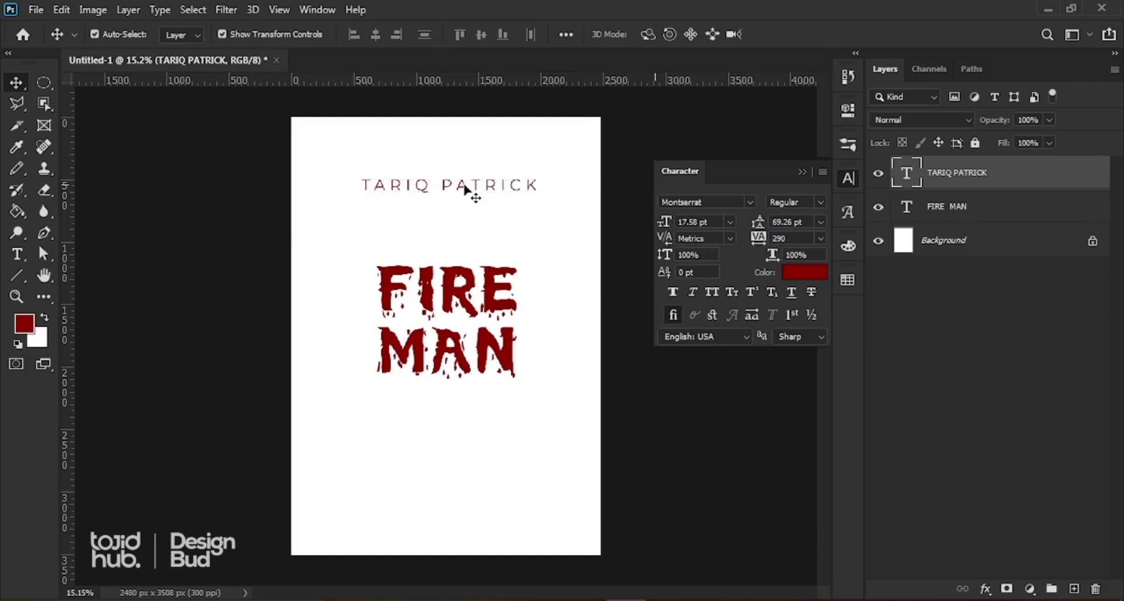
pyautogui.moveTo(465, 188); pyautogui.dragTo(456, 189)
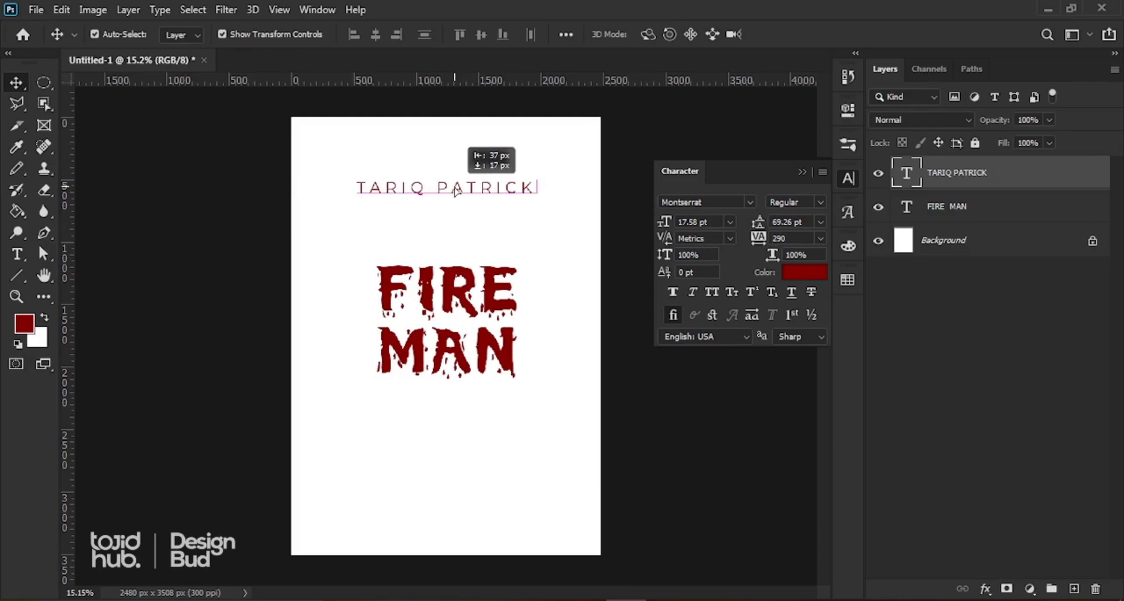
# Step: Move FIRE MAN up and resize it to 150 pt, then 140 pt
pyautogui.click(457, 296)
pyautogui.moveTo(458, 295); pyautogui.dragTo(447, 270)
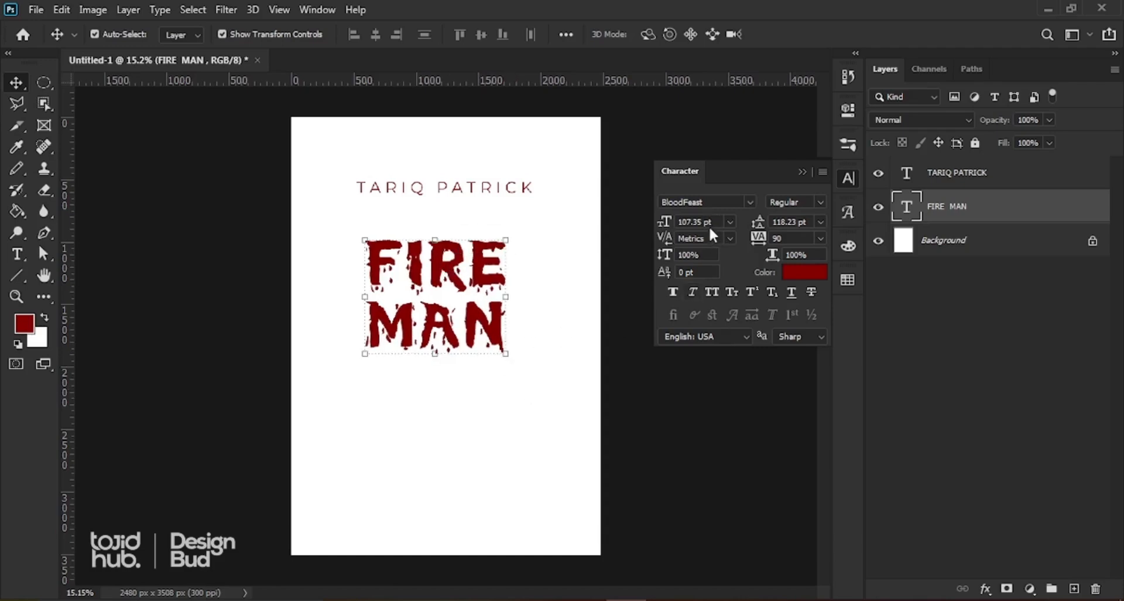
pyautogui.moveTo(716, 222); pyautogui.dragTo(565, 210)
pyautogui.write('150')
pyautogui.press('Return')
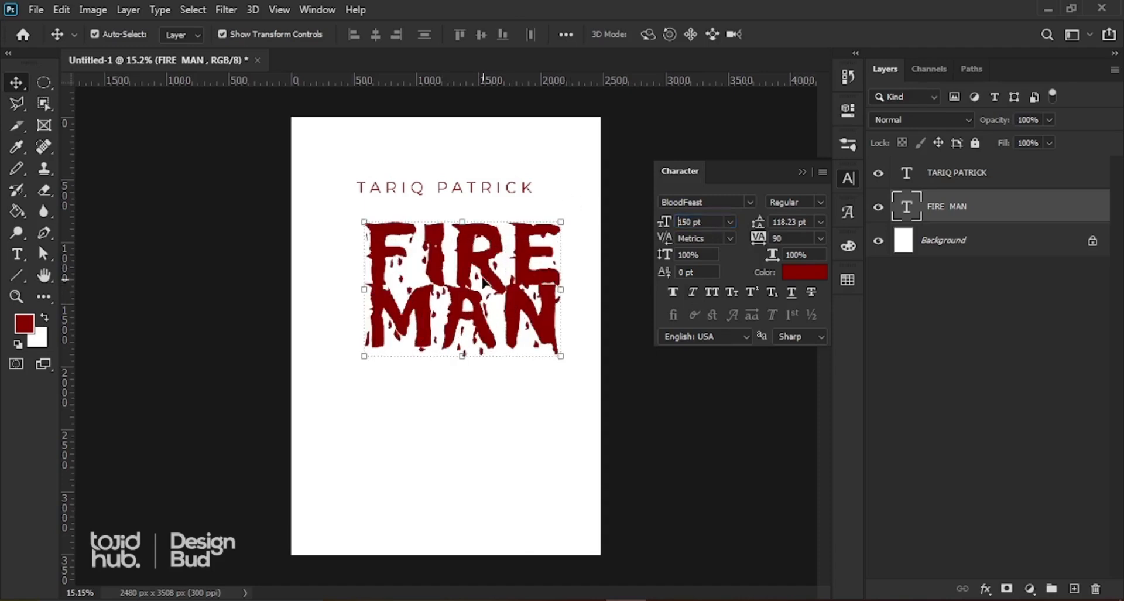
pyautogui.moveTo(483, 283); pyautogui.dragTo(473, 292)
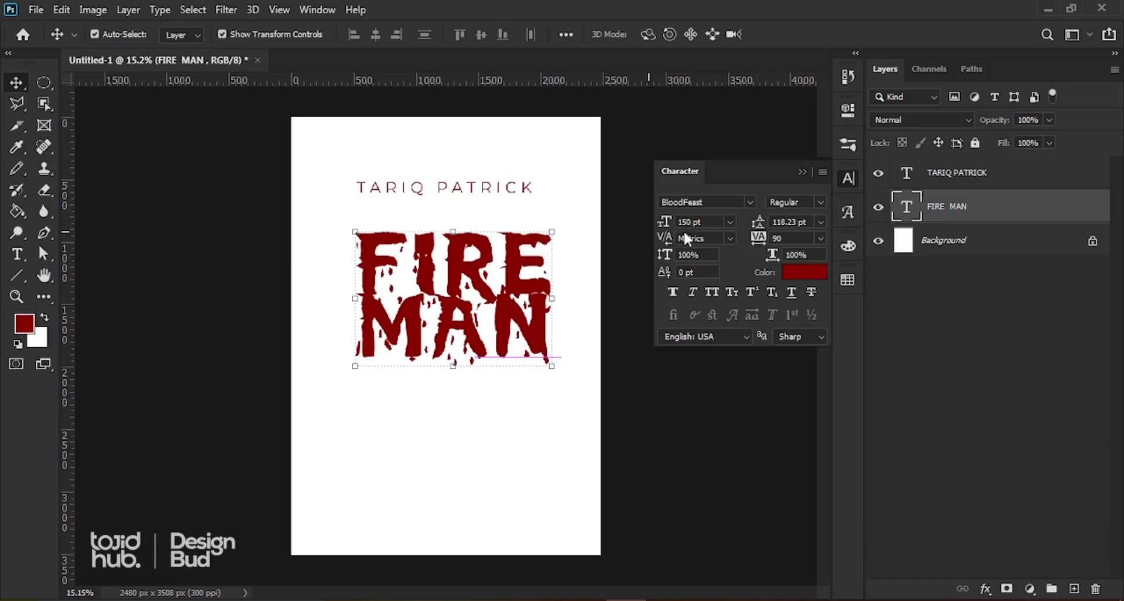
pyautogui.click(699, 223)
pyautogui.write('140')
pyautogui.press('Return')
# Step: Raise FIRE MAN's leading to 142.23 pt and move it up about 15 px
pyautogui.moveTo(504, 325); pyautogui.dragTo(509, 325)
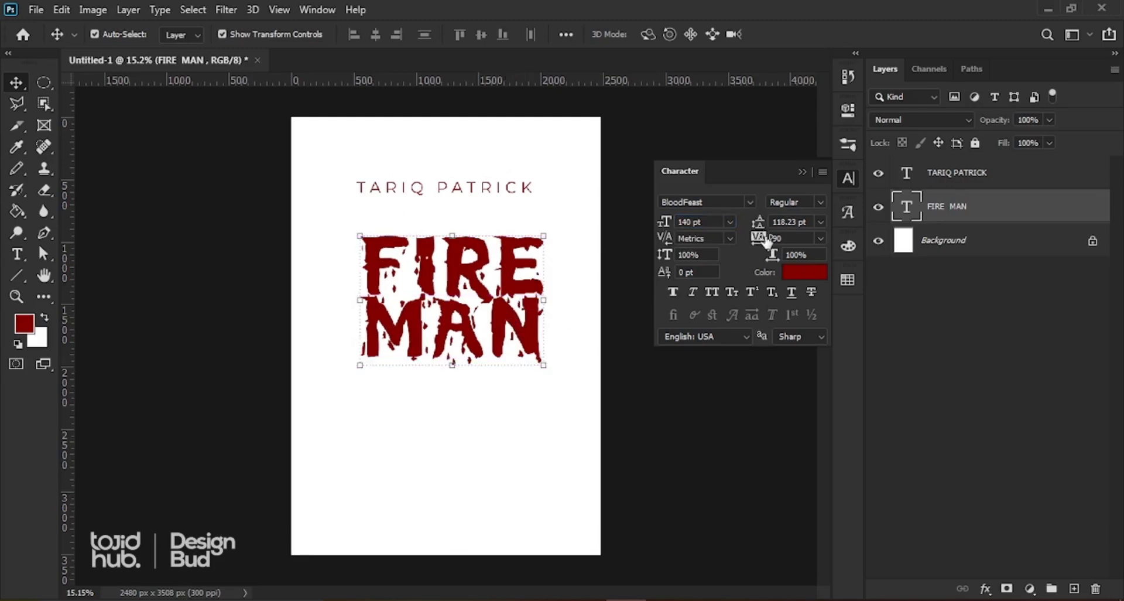
pyautogui.moveTo(760, 225); pyautogui.dragTo(773, 222)
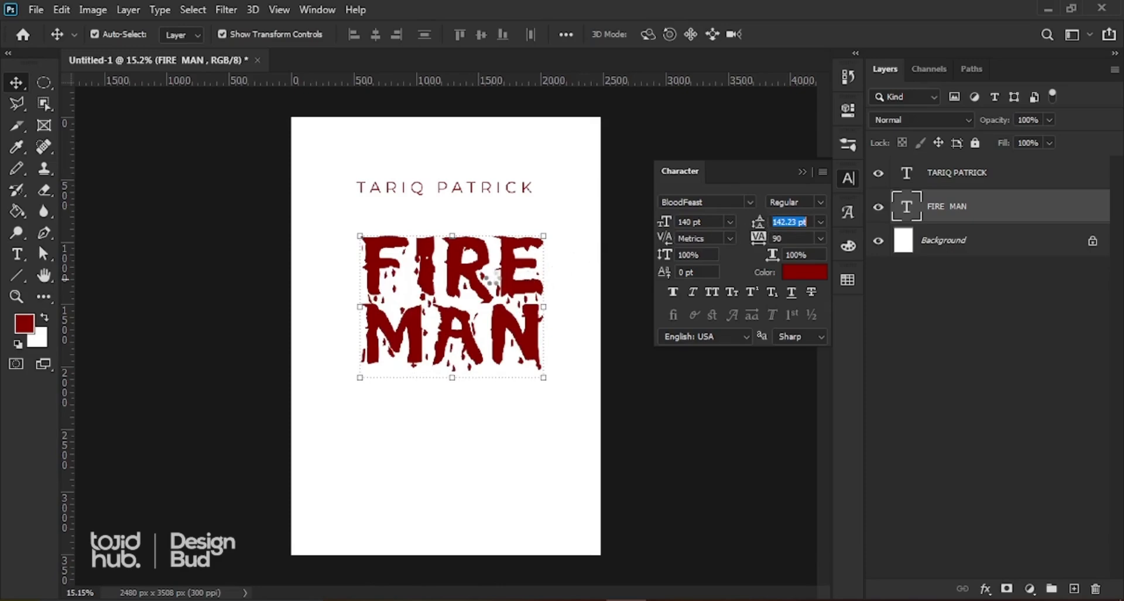
pyautogui.moveTo(502, 266); pyautogui.dragTo(502, 266)
pyautogui.moveTo(499, 270); pyautogui.dragTo(500, 268)
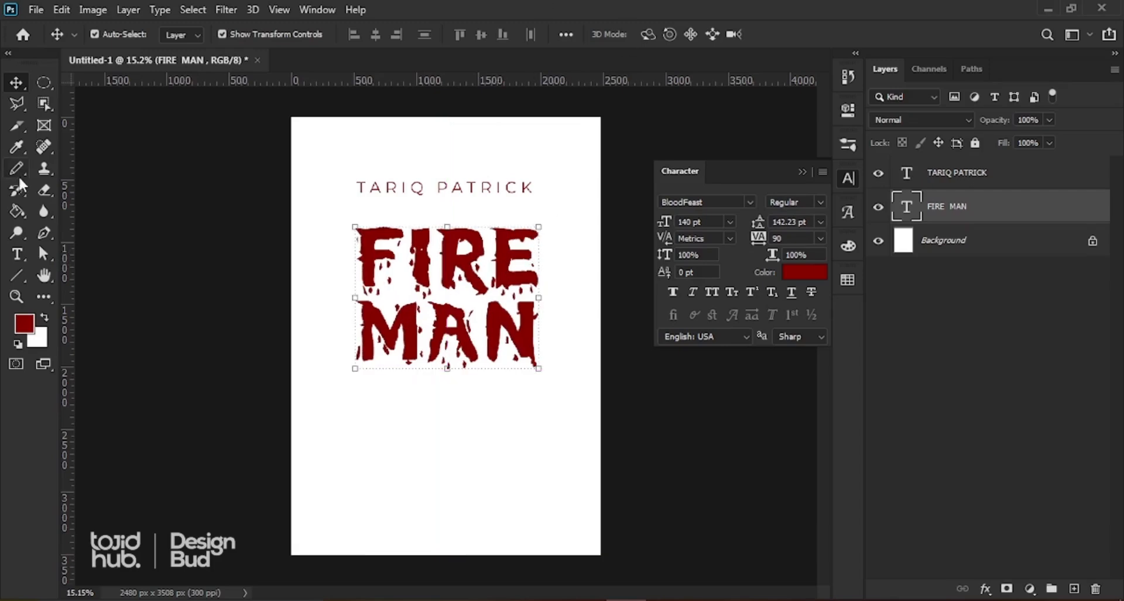
# Step: Place the fire hand image as an embedded object and move it below FIRE MAN
pyautogui.click(36, 10)
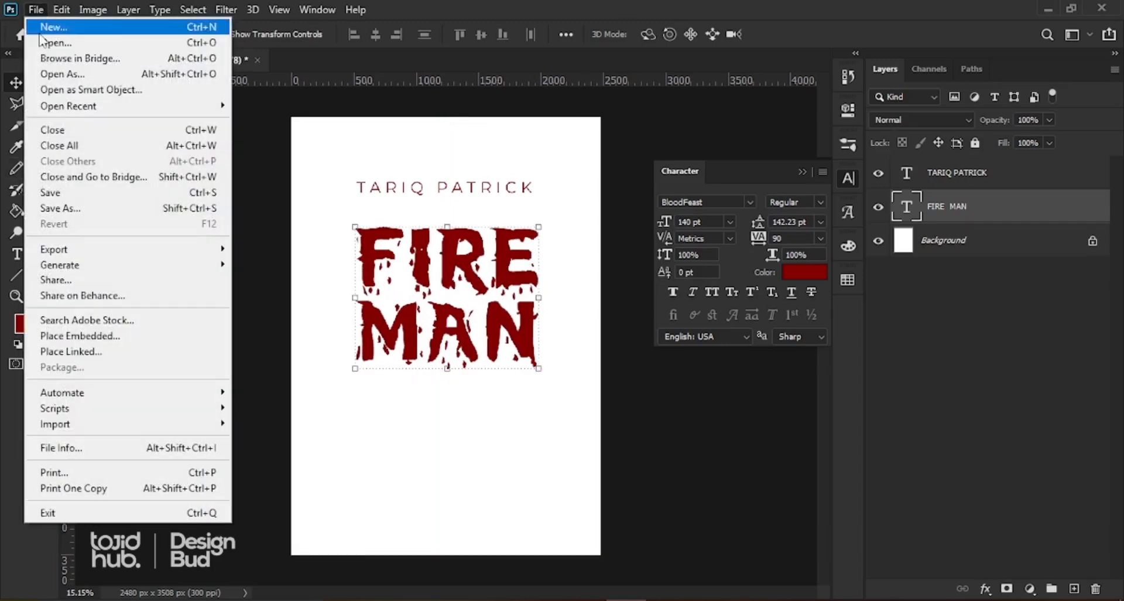
pyautogui.click(77, 336)
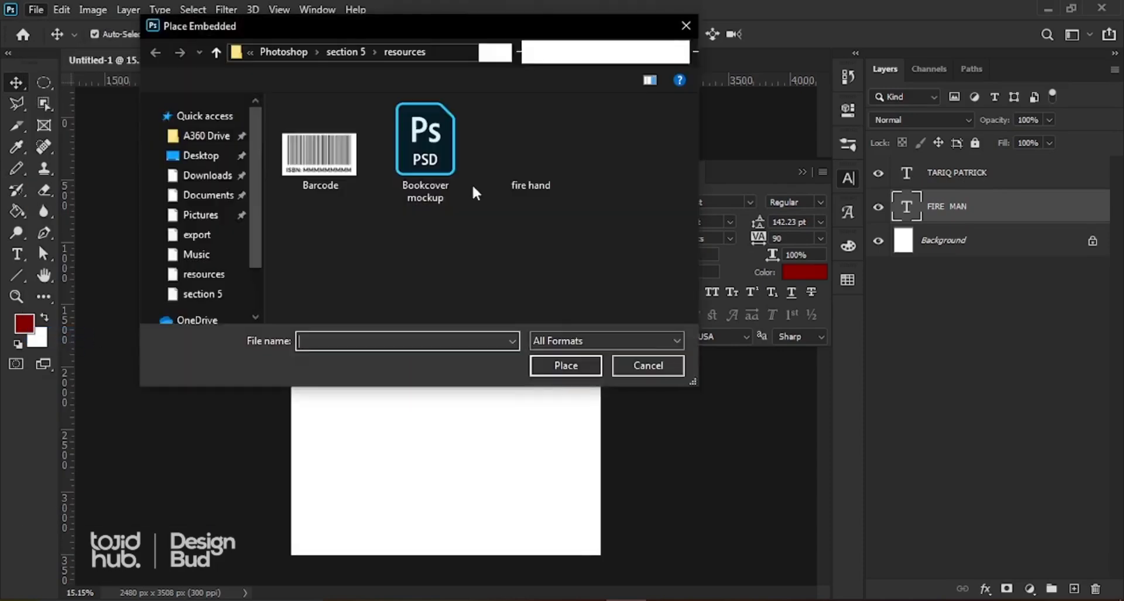
pyautogui.doubleClick(521, 147)
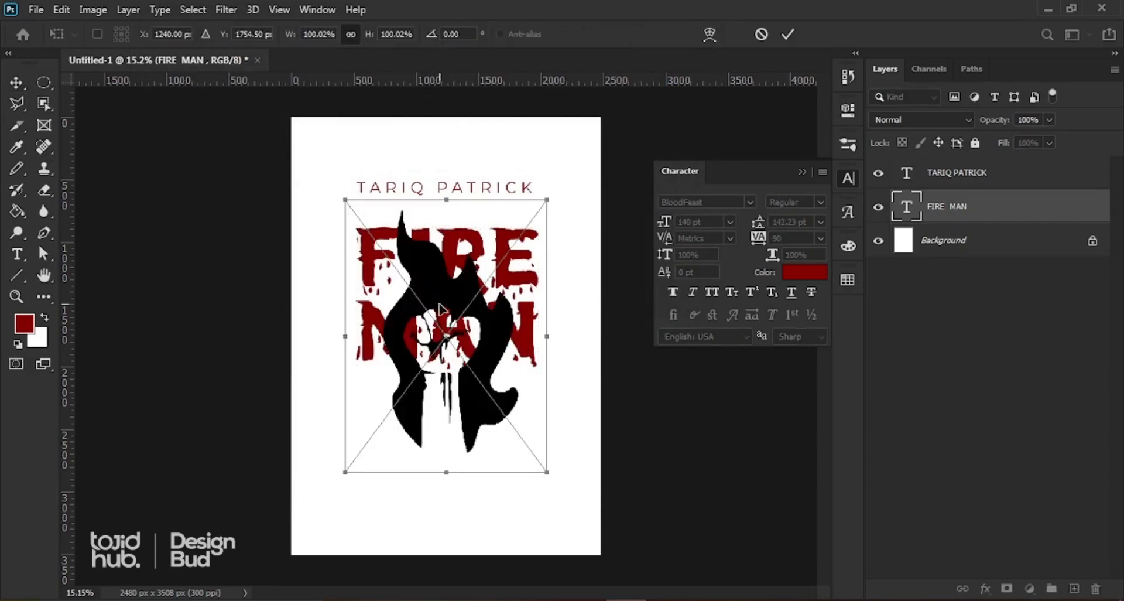
pyautogui.click(788, 34)
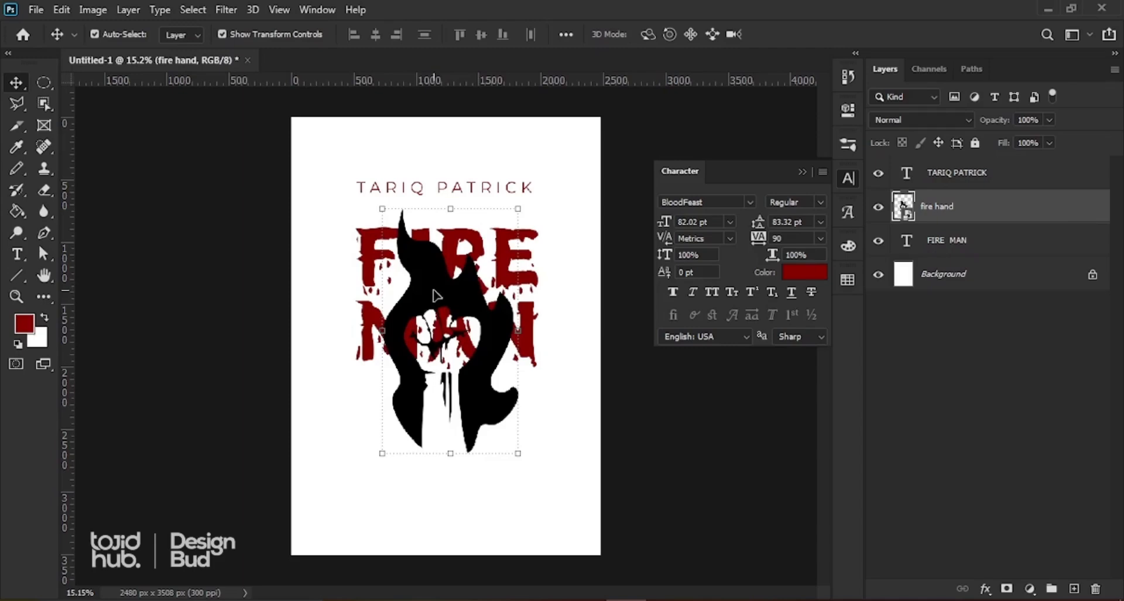
pyautogui.moveTo(434, 294); pyautogui.dragTo(434, 420)
# Step: Scale the fire hand to about 85.57% and centre it beneath the title
pyautogui.hotkey('ctrl', 't')
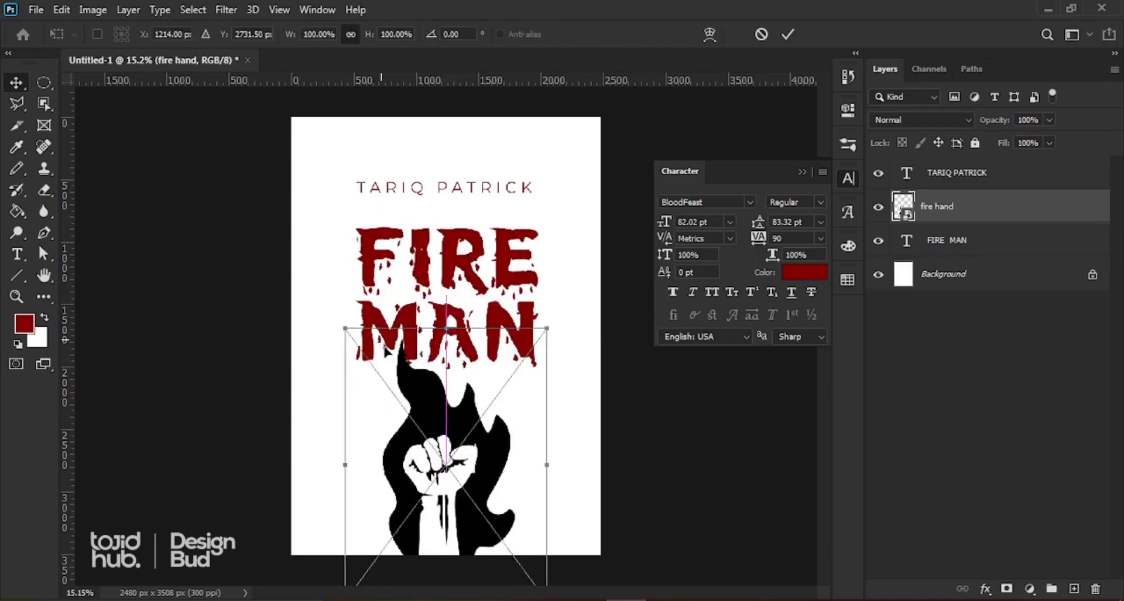
pyautogui.moveTo(385, 346); pyautogui.dragTo(395, 369)
pyautogui.moveTo(557, 350); pyautogui.dragTo(509, 394)
pyautogui.moveTo(445, 471)
pyautogui.mouseDown()
pyautogui.moveTo(456, 448)
pyautogui.moveTo(451, 469)
pyautogui.moveTo(440, 465)
pyautogui.mouseUp()
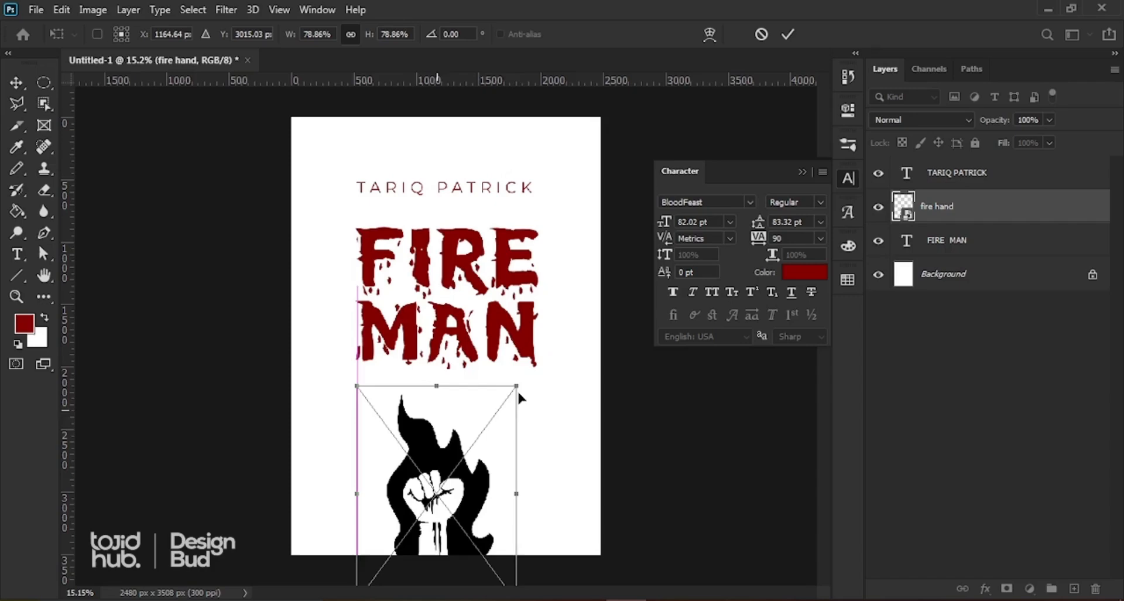
pyautogui.moveTo(517, 387); pyautogui.dragTo(535, 361)
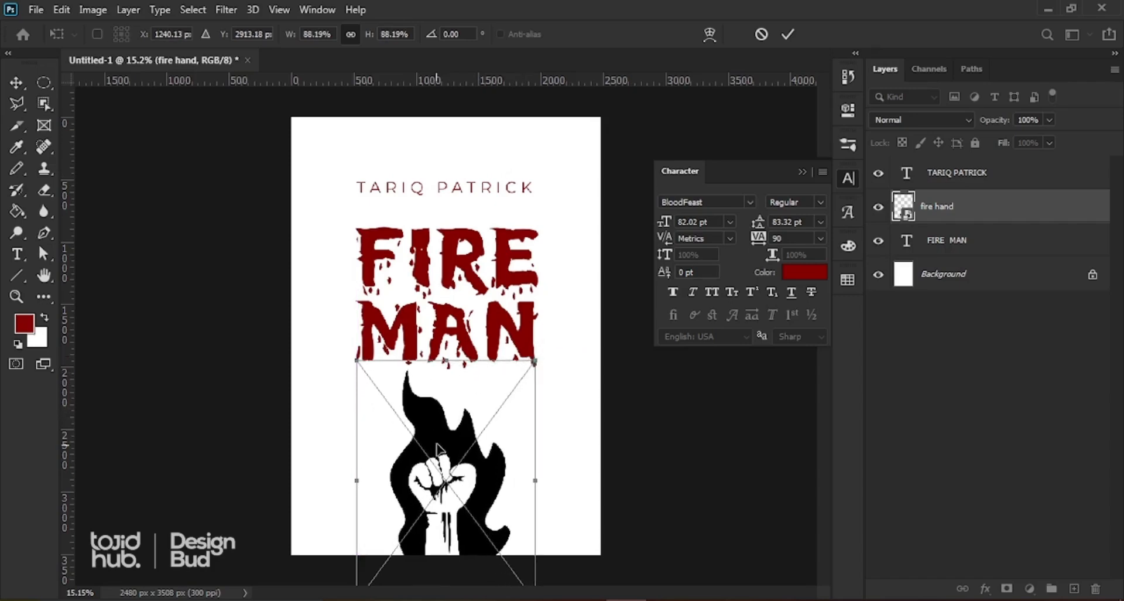
pyautogui.moveTo(482, 422)
pyautogui.mouseDown()
pyautogui.moveTo(482, 403)
pyautogui.moveTo(477, 414)
pyautogui.moveTo(456, 403)
pyautogui.moveTo(479, 423)
pyautogui.mouseUp()
pyautogui.moveTo(532, 360); pyautogui.dragTo(527, 367)
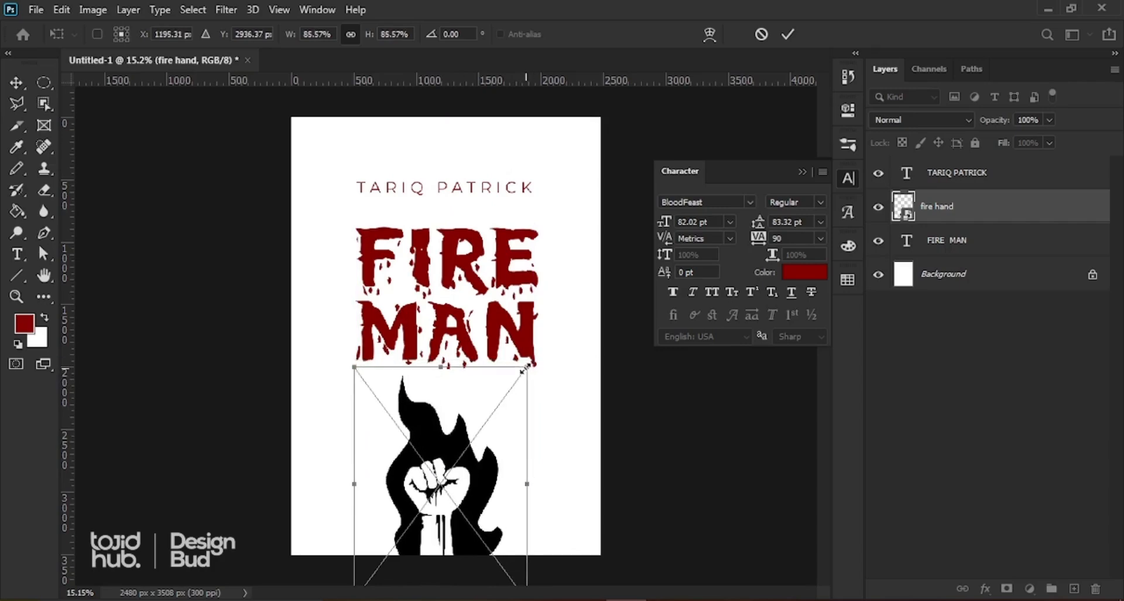
pyautogui.moveTo(443, 434); pyautogui.dragTo(448, 435)
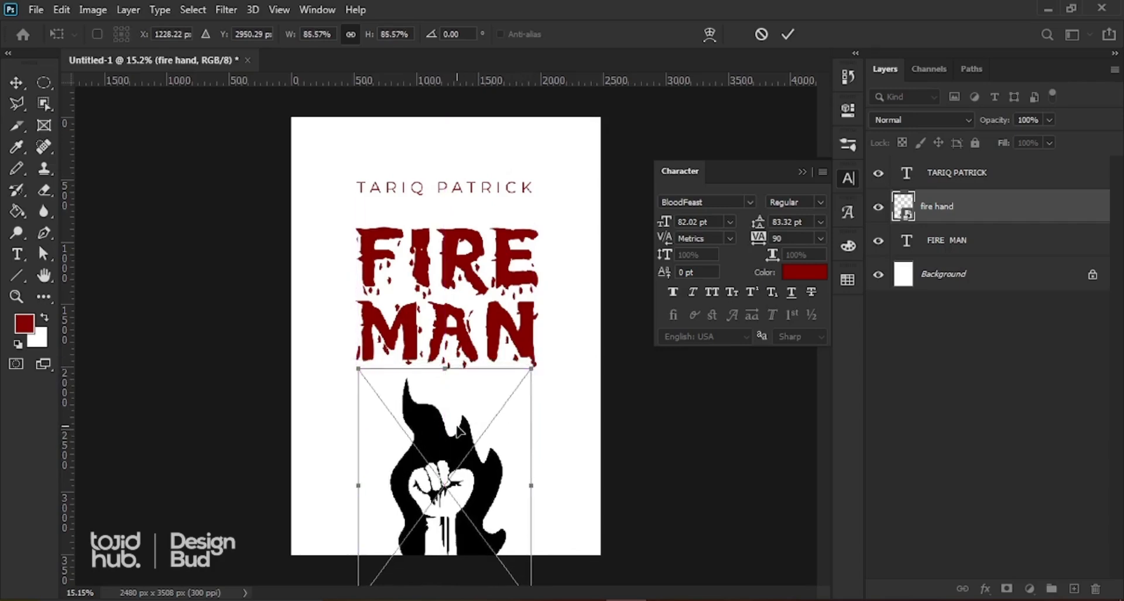
pyautogui.press('Return')
pyautogui.click(455, 329)
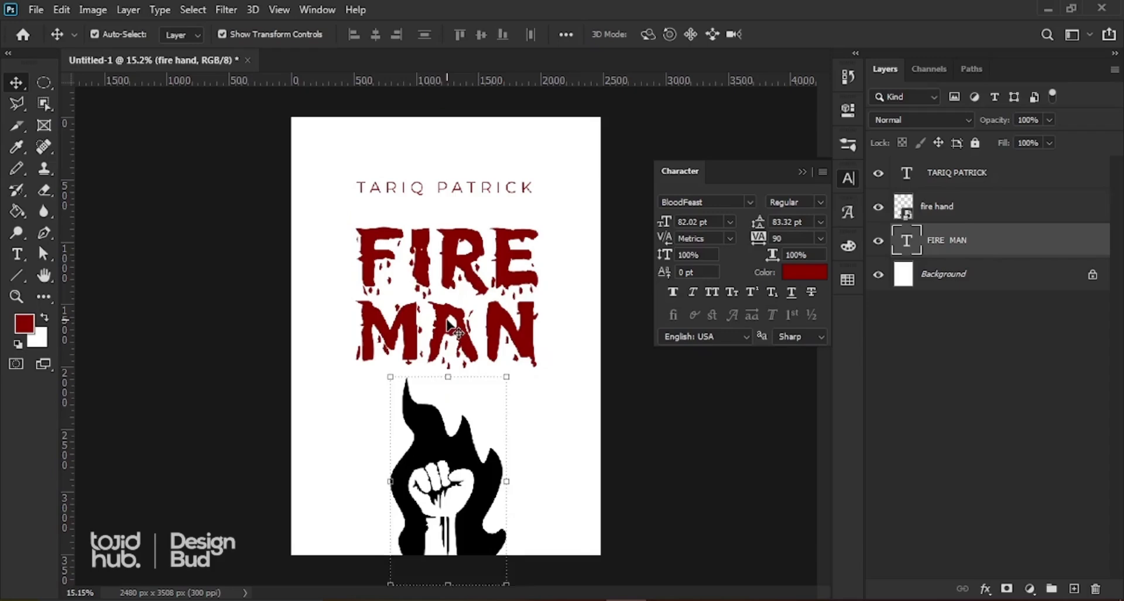
# Step: Set FIRE MAN to 130 pt, nudge it up, and raise the author name 52 px
pyautogui.click(713, 223)
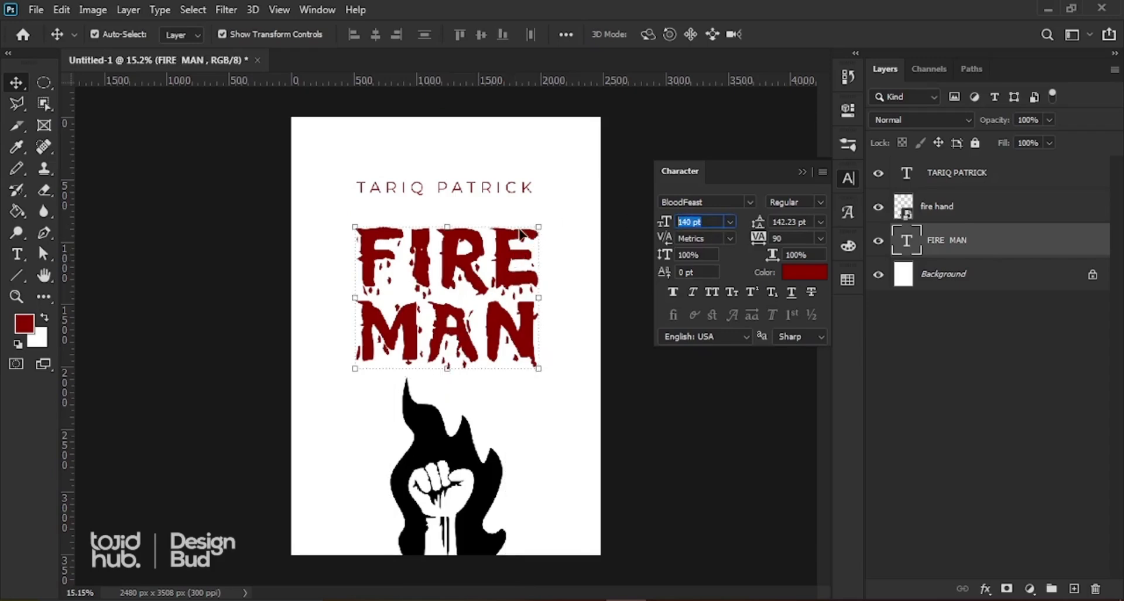
pyautogui.write('1')
pyautogui.press('Return')
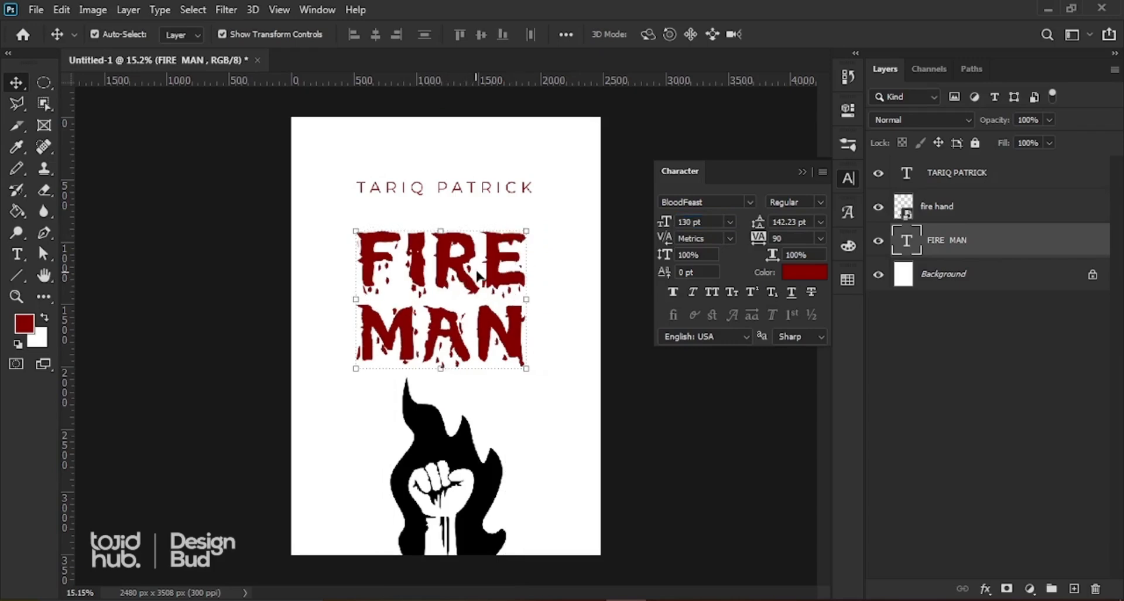
pyautogui.moveTo(491, 267); pyautogui.dragTo(496, 262)
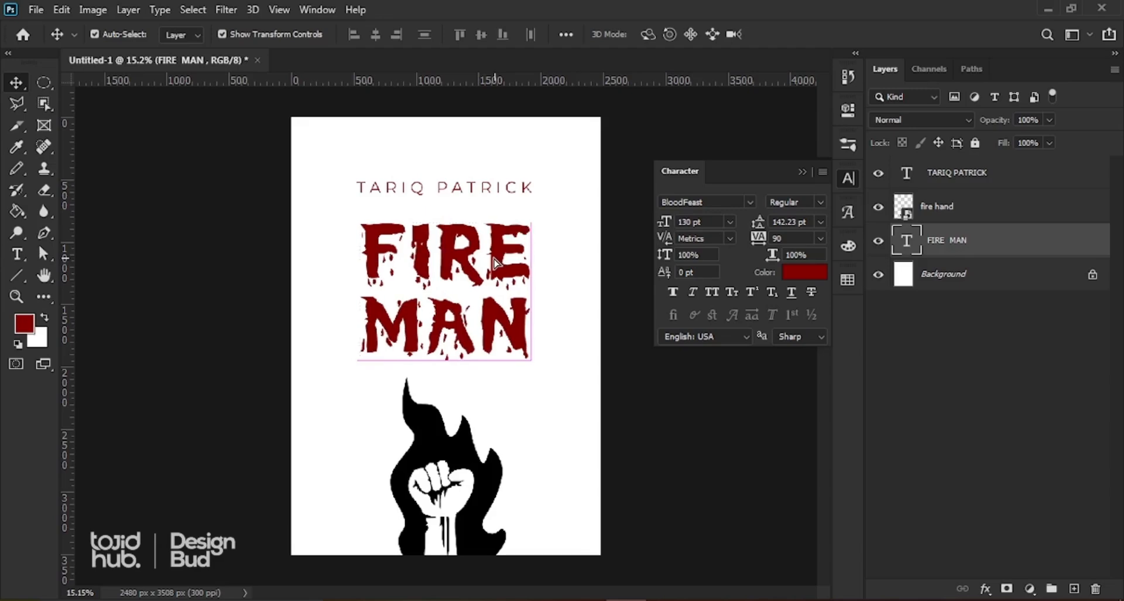
pyautogui.click(486, 197)
pyautogui.moveTo(485, 188); pyautogui.dragTo(484, 183)
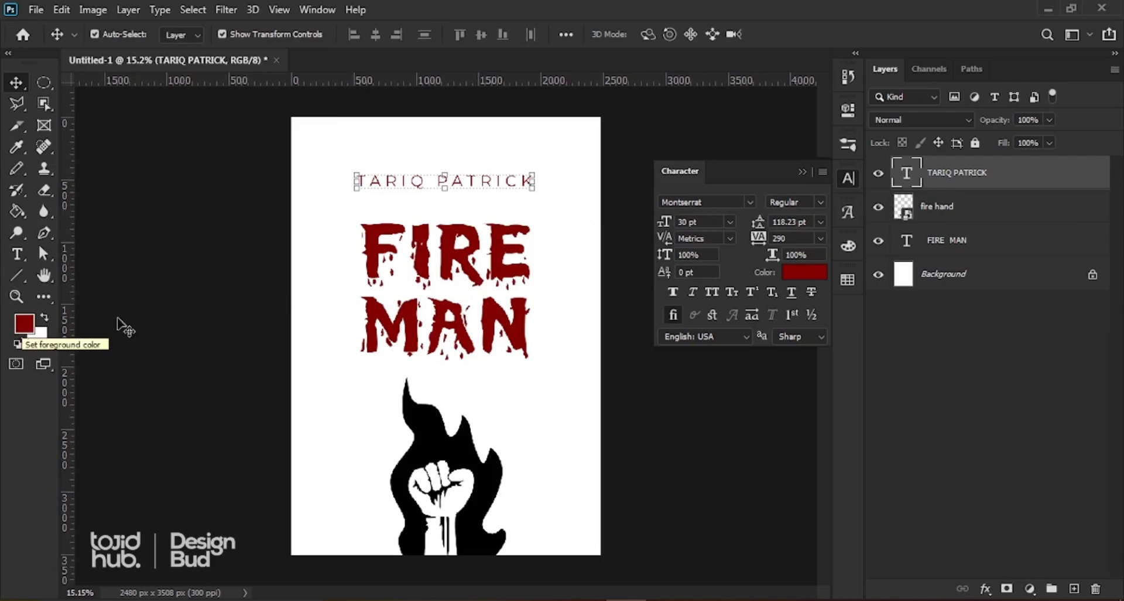
# Step: Pick grey #898787 as the foreground colour and select the author name text
pyautogui.click(801, 170)
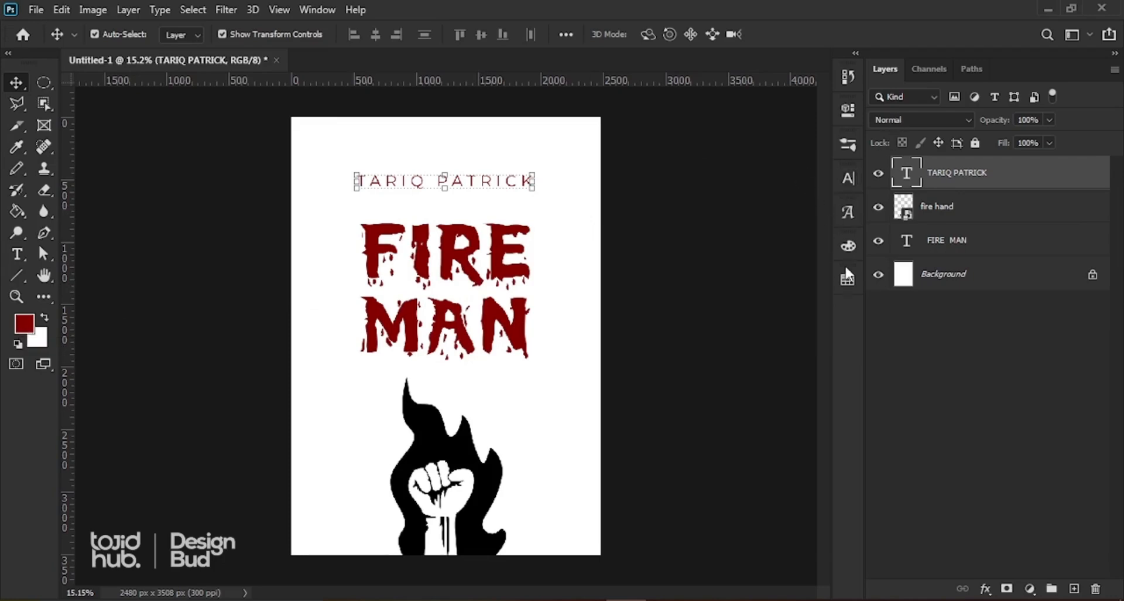
pyautogui.click(846, 281)
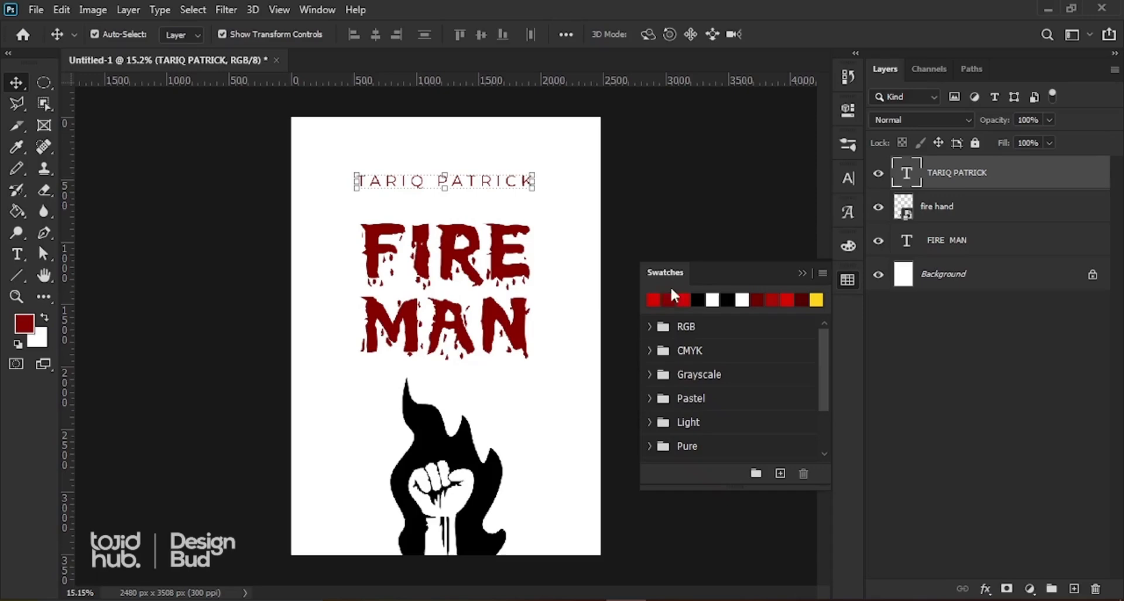
pyautogui.click(802, 273)
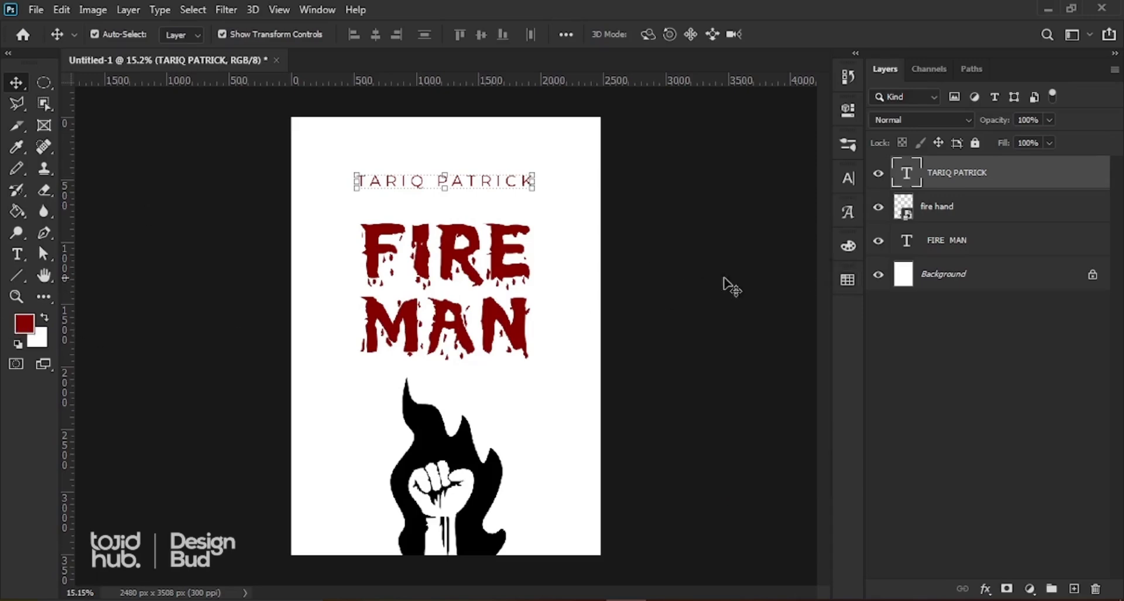
pyautogui.click(847, 281)
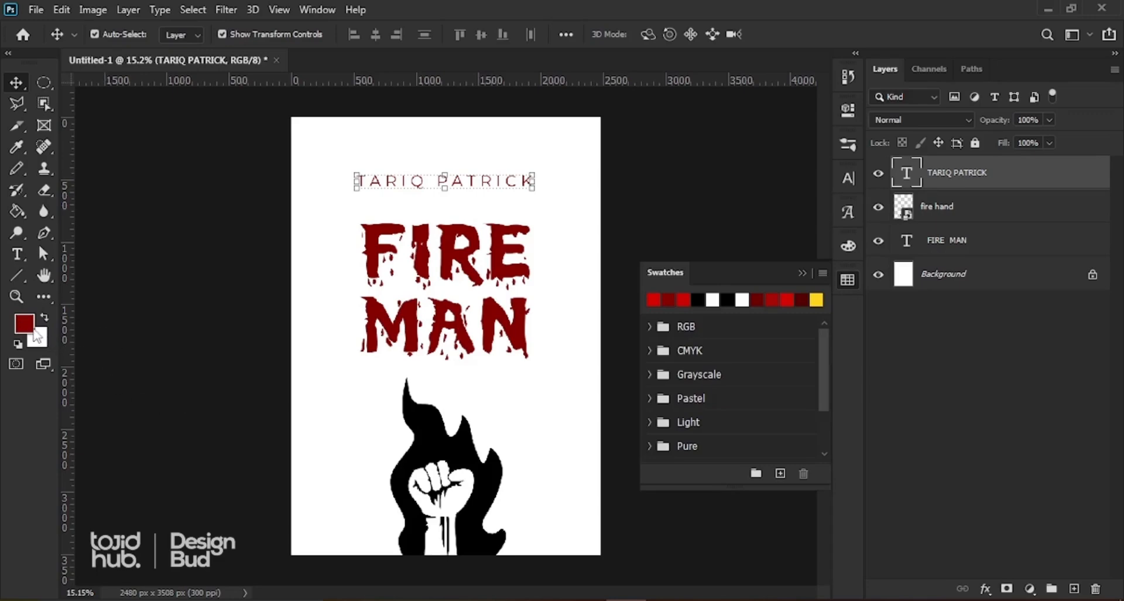
pyautogui.click(26, 327)
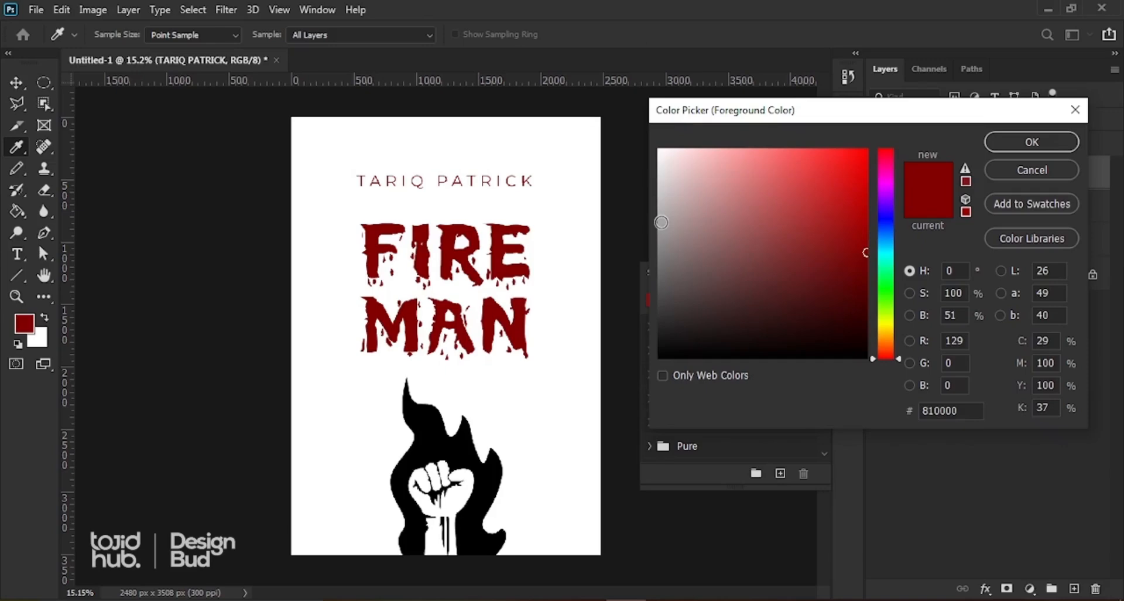
pyautogui.moveTo(655, 226)
pyautogui.mouseDown()
pyautogui.moveTo(656, 207)
pyautogui.moveTo(654, 232)
pyautogui.mouseUp()
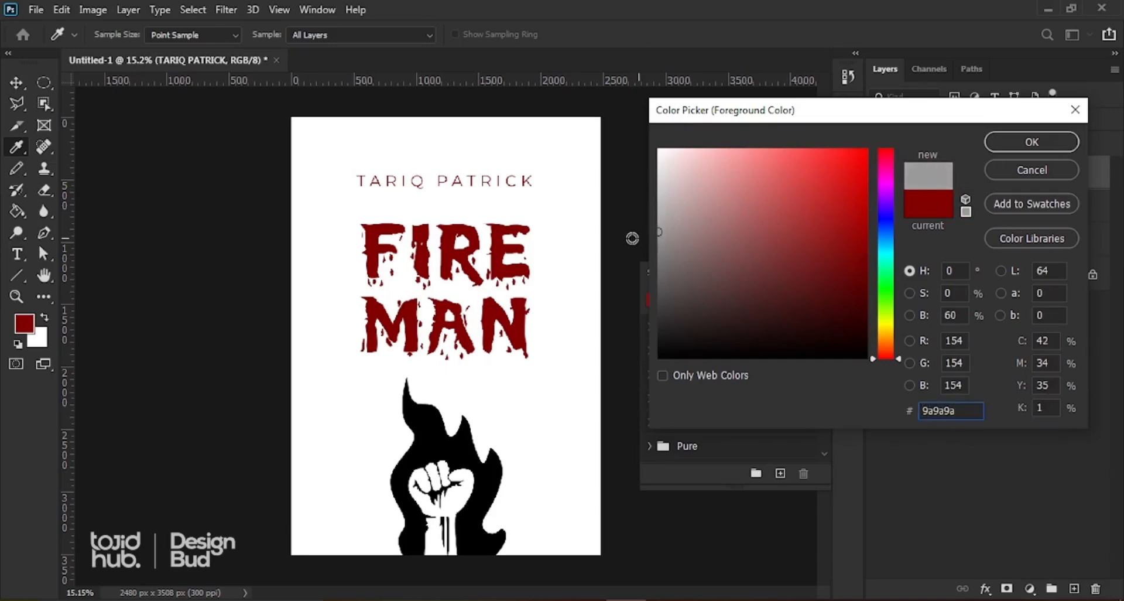
pyautogui.click(662, 246)
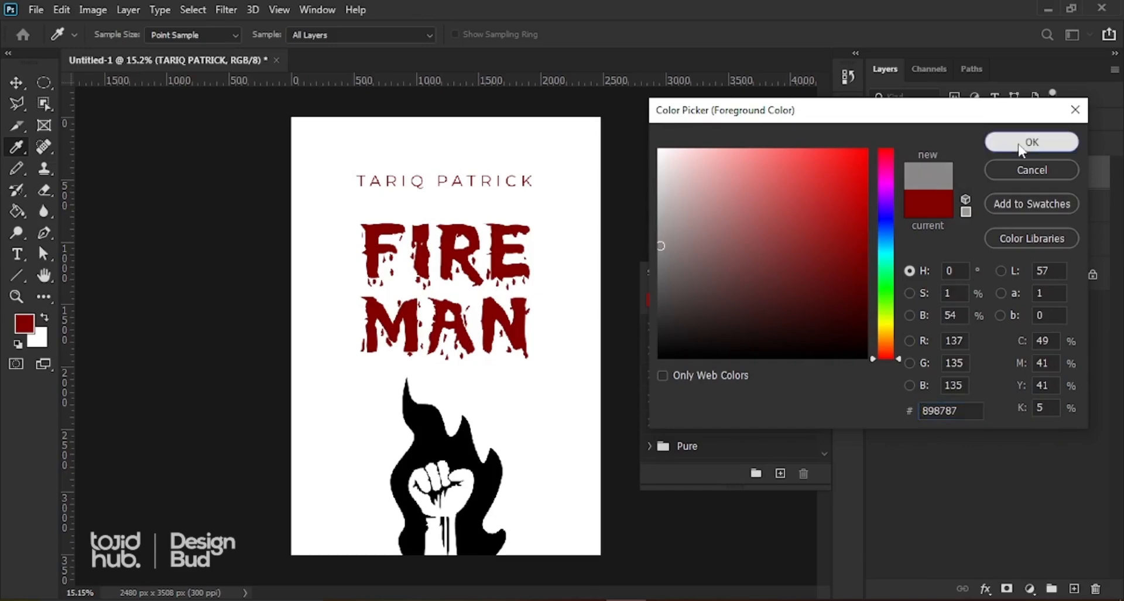
pyautogui.click(1025, 141)
pyautogui.click(652, 318)
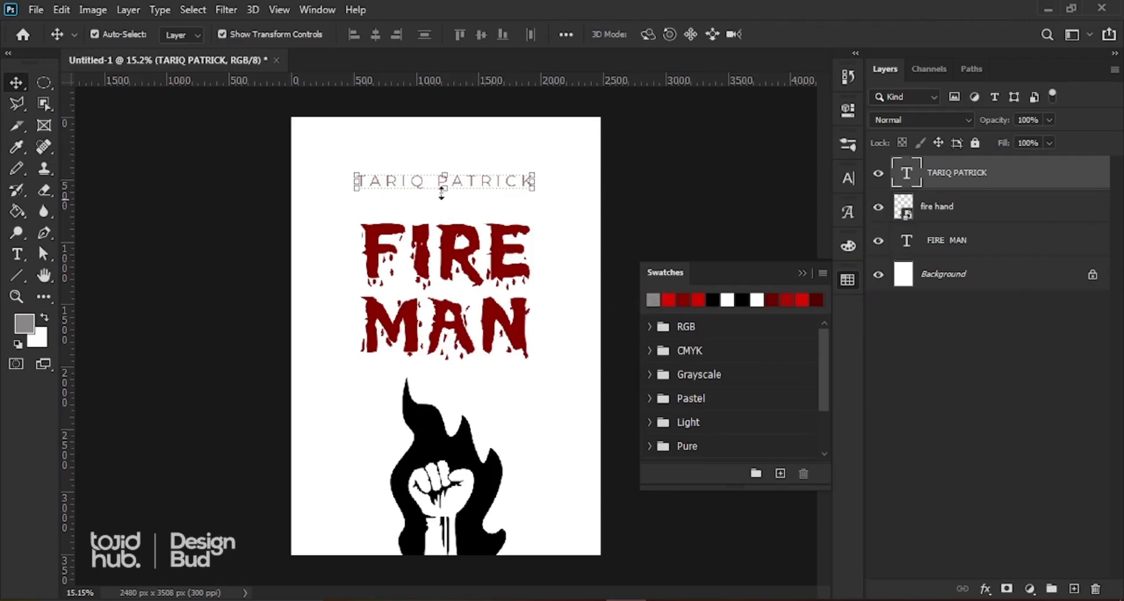
# Step: Select the fist-and-flame artwork and choose the bright red swatch as foreground colour
pyautogui.click(444, 158)
pyautogui.scroll(5, 444, 159)
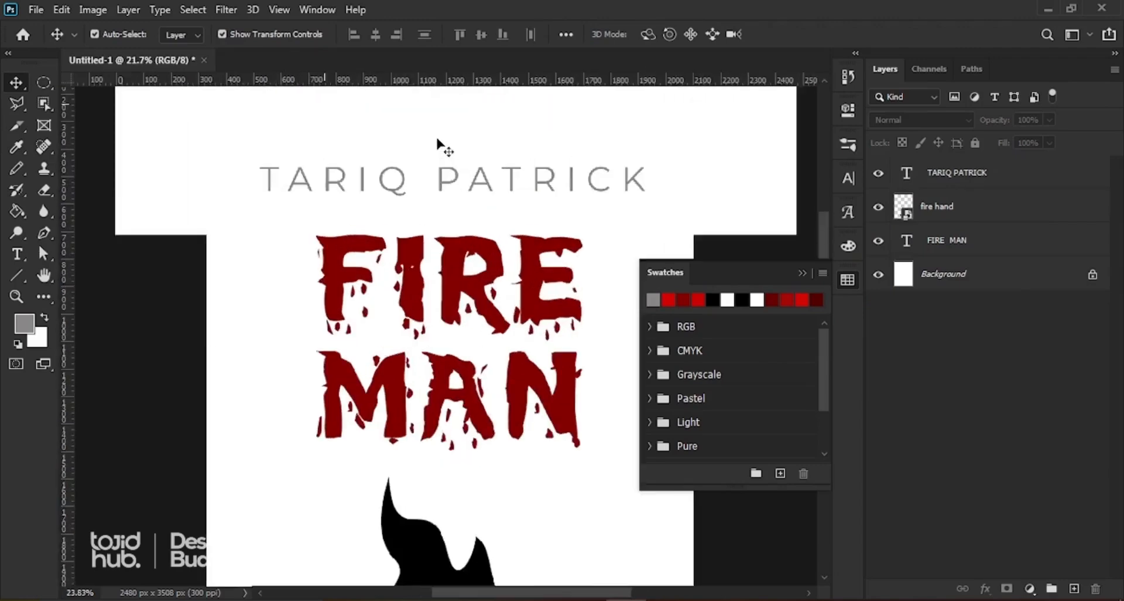
pyautogui.scroll(-3, 438, 149)
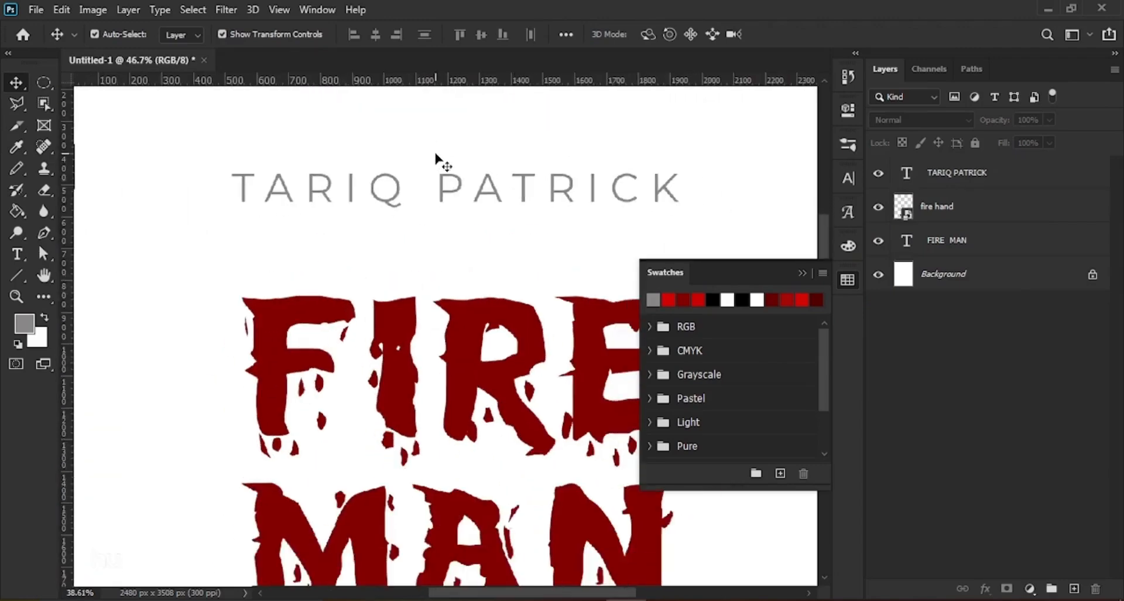
pyautogui.scroll(-3, 438, 159)
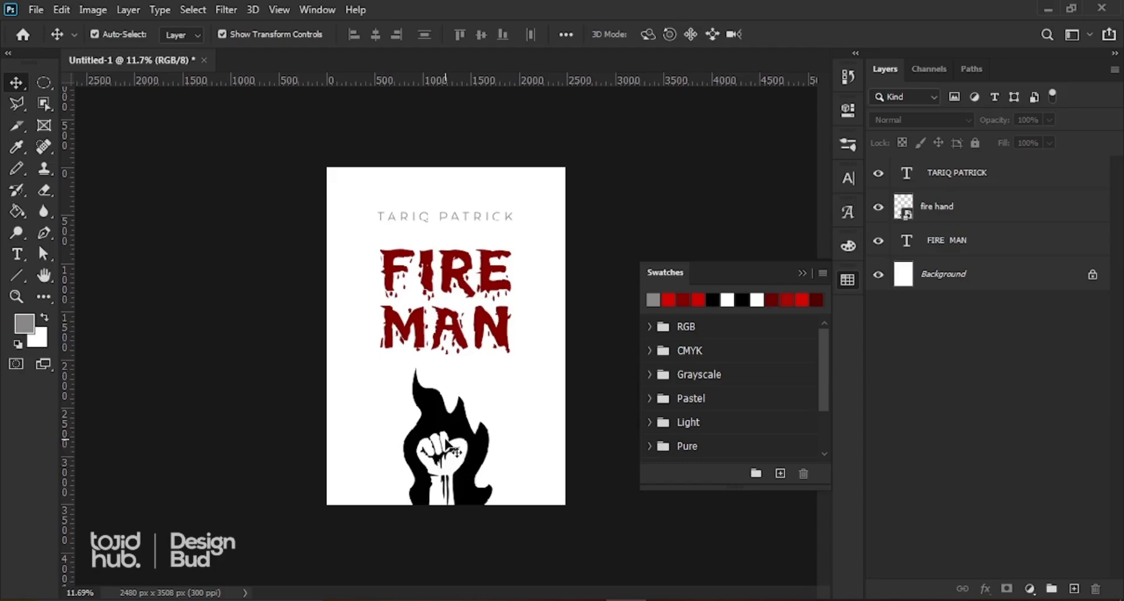
pyautogui.click(443, 427)
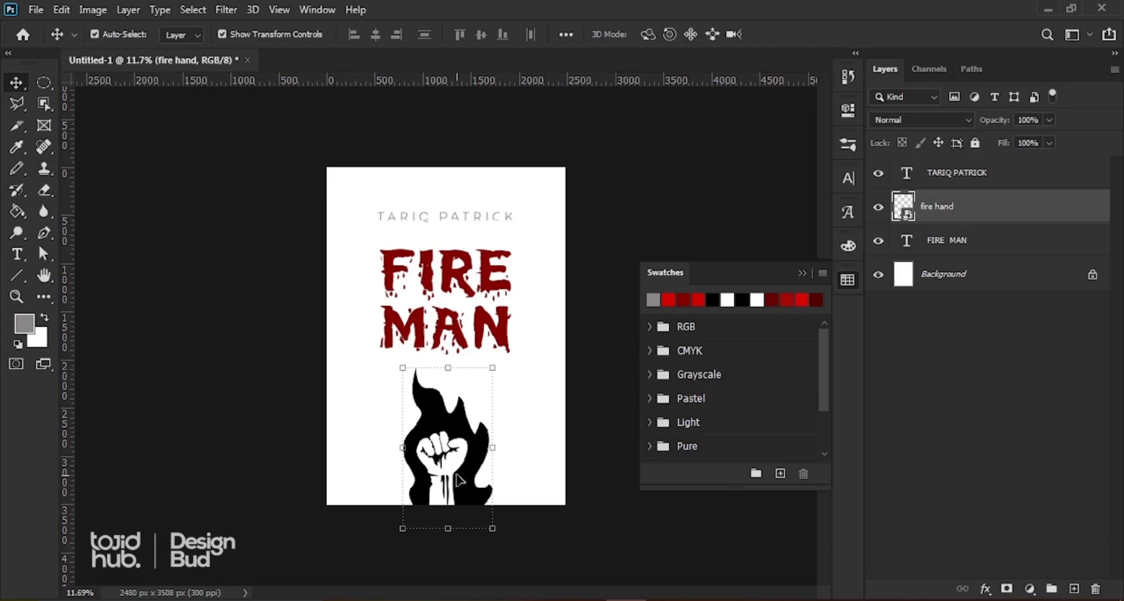
pyautogui.click(671, 300)
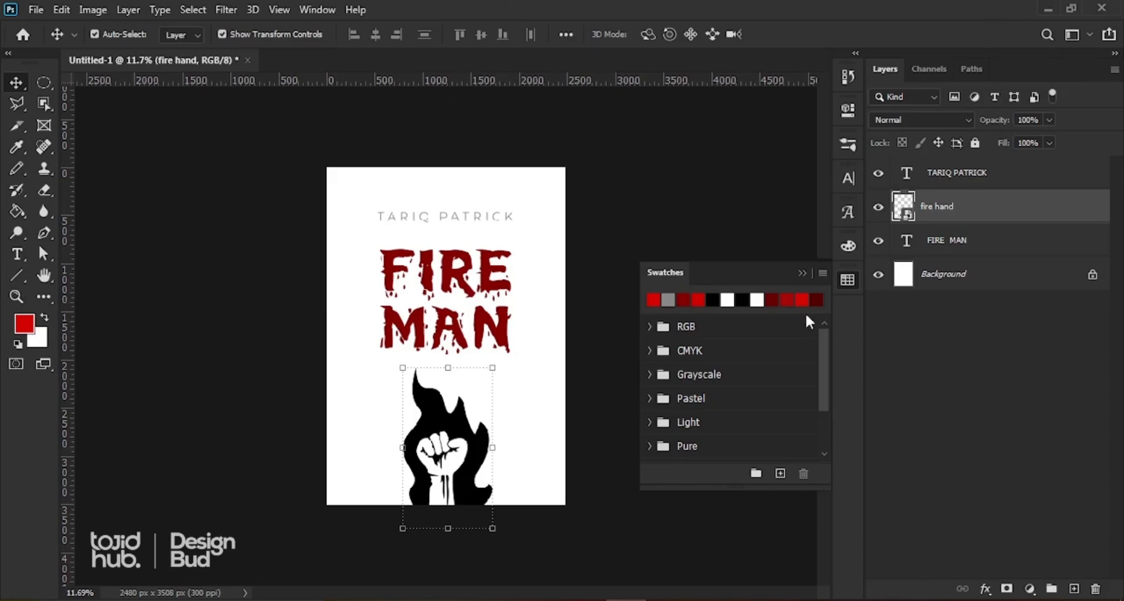
# Step: Open Blending Options for the fire hand layer and enable Color Overlay
pyautogui.click(801, 274)
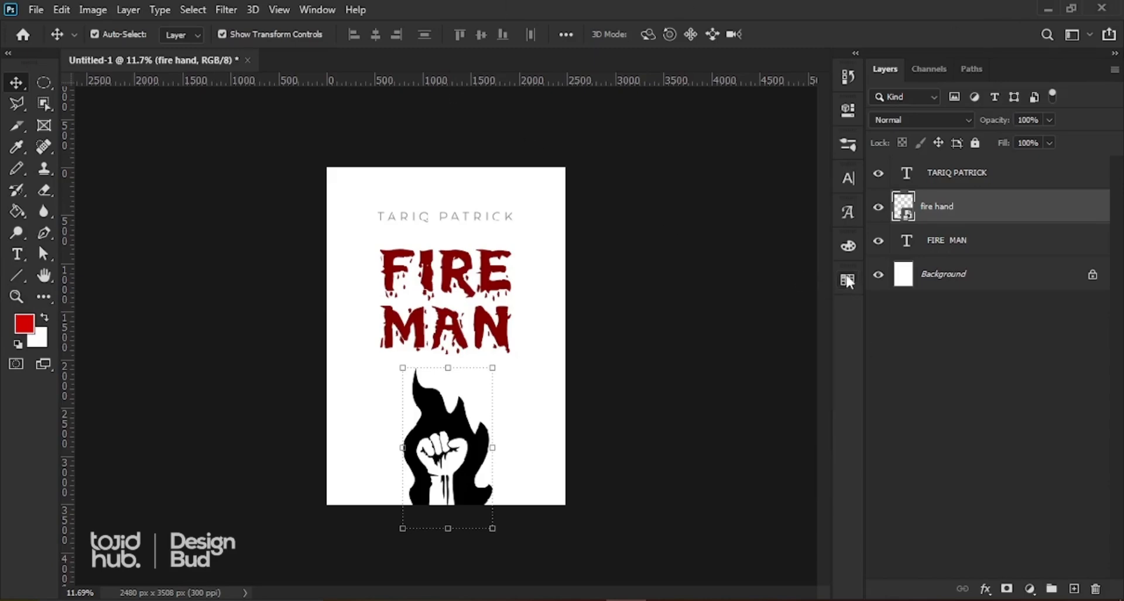
pyautogui.doubleClick(995, 209)
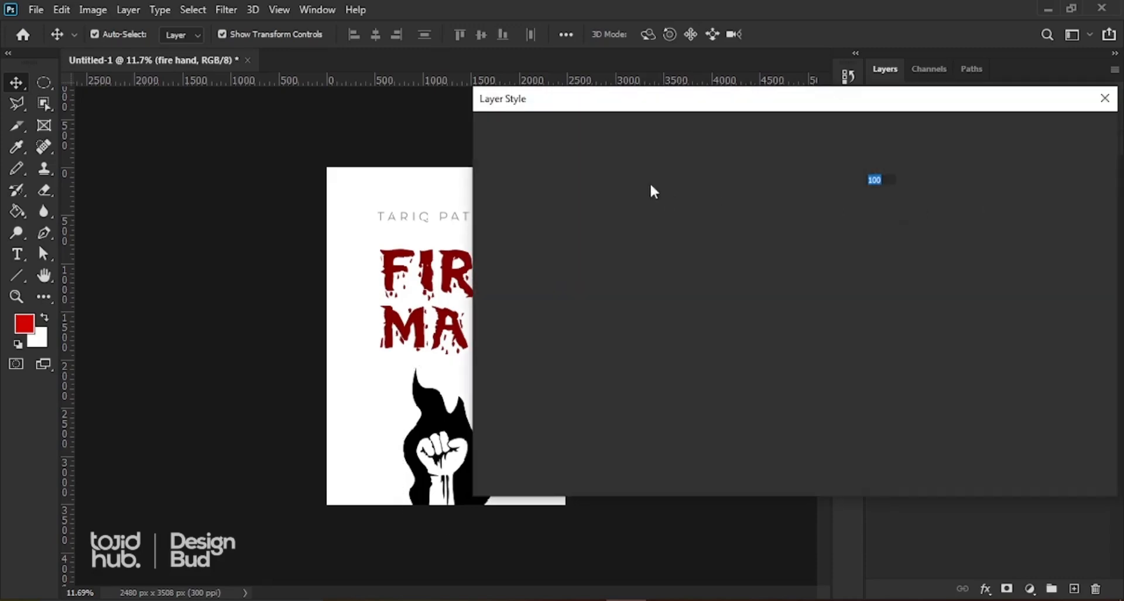
pyautogui.moveTo(780, 104); pyautogui.dragTo(583, 96)
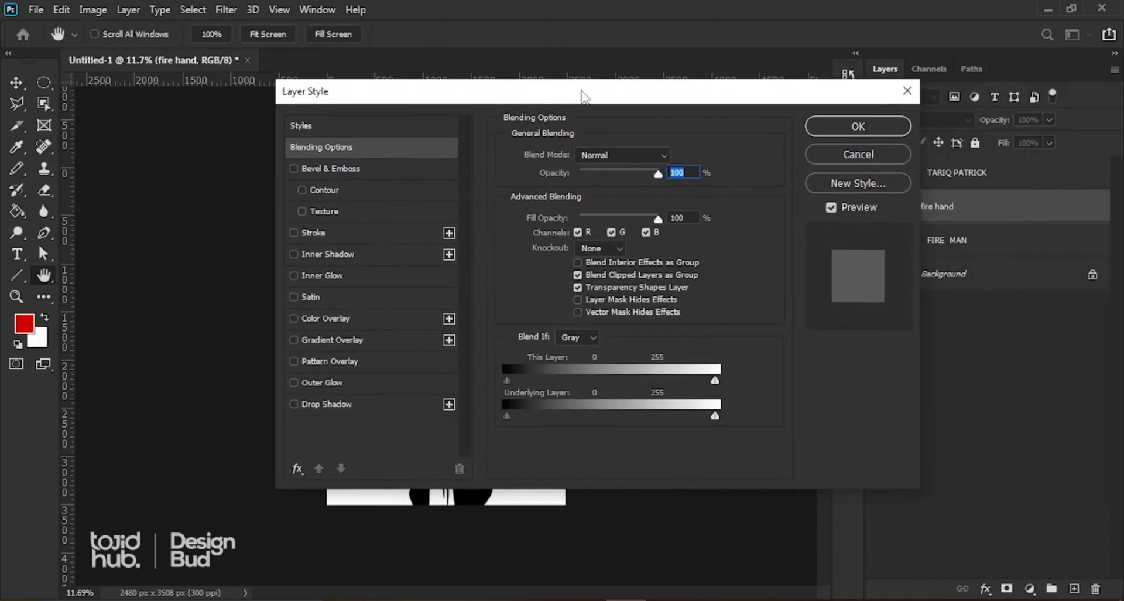
pyautogui.click(907, 92)
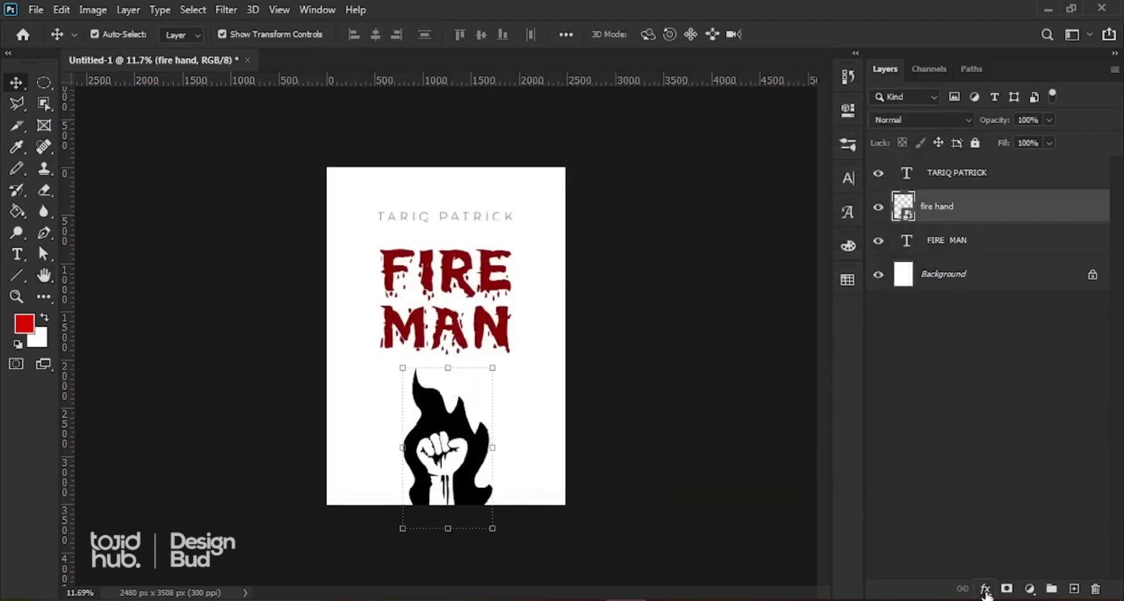
pyautogui.click(985, 589)
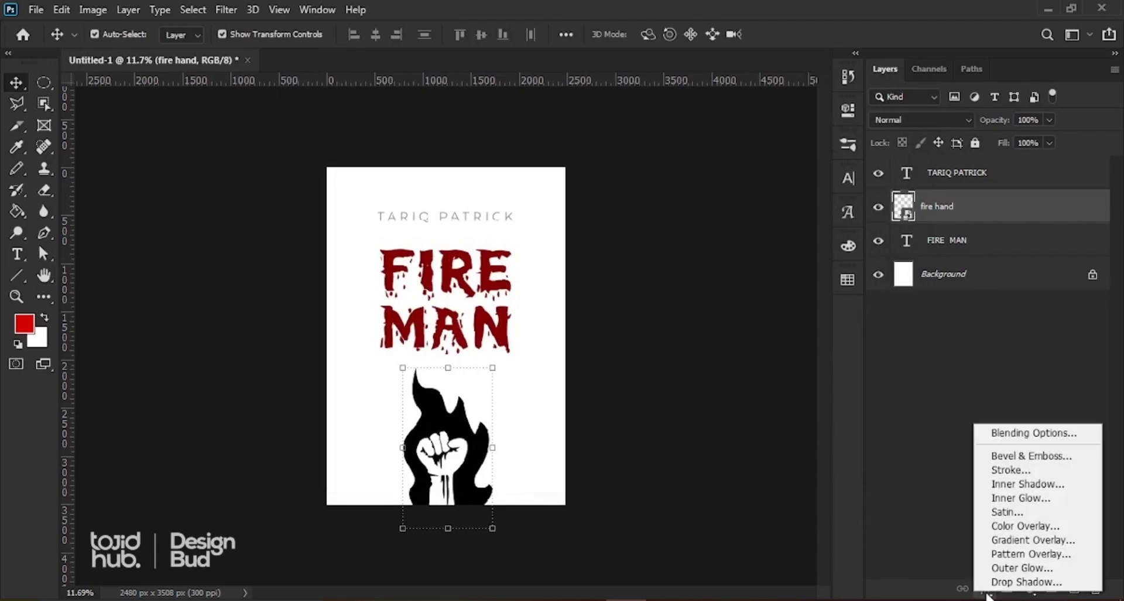
pyautogui.click(1015, 434)
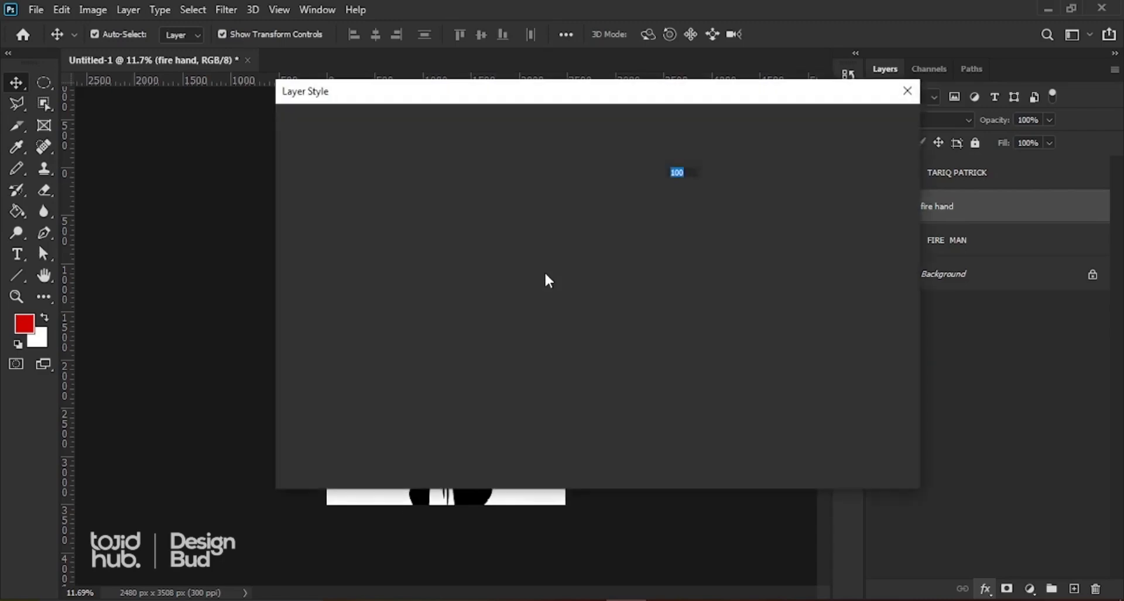
pyautogui.moveTo(532, 99); pyautogui.dragTo(553, 120)
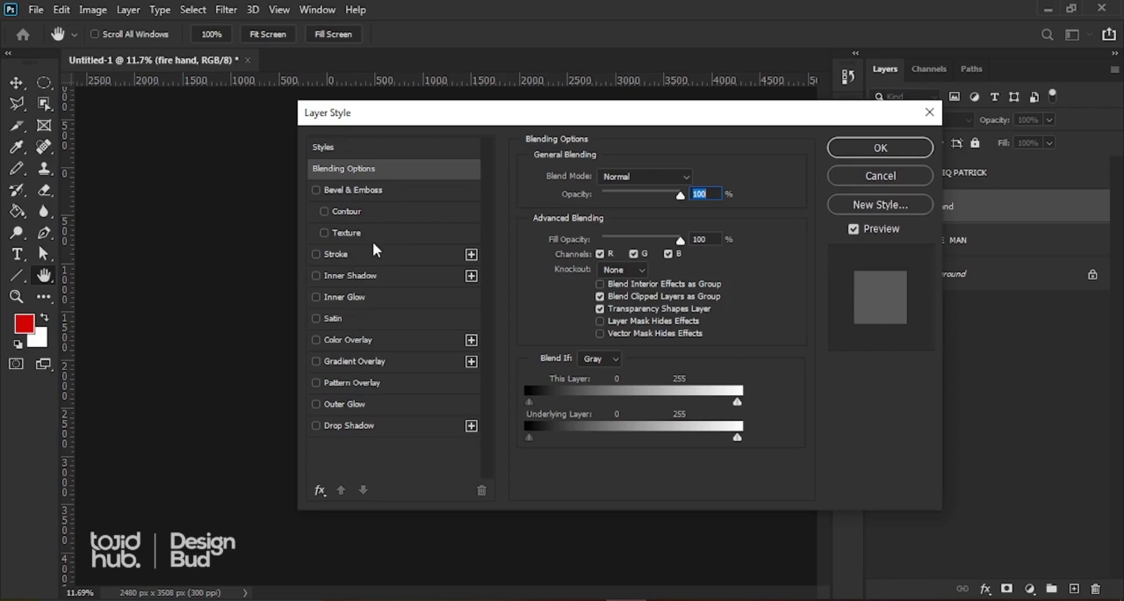
pyautogui.moveTo(417, 123); pyautogui.dragTo(435, 118)
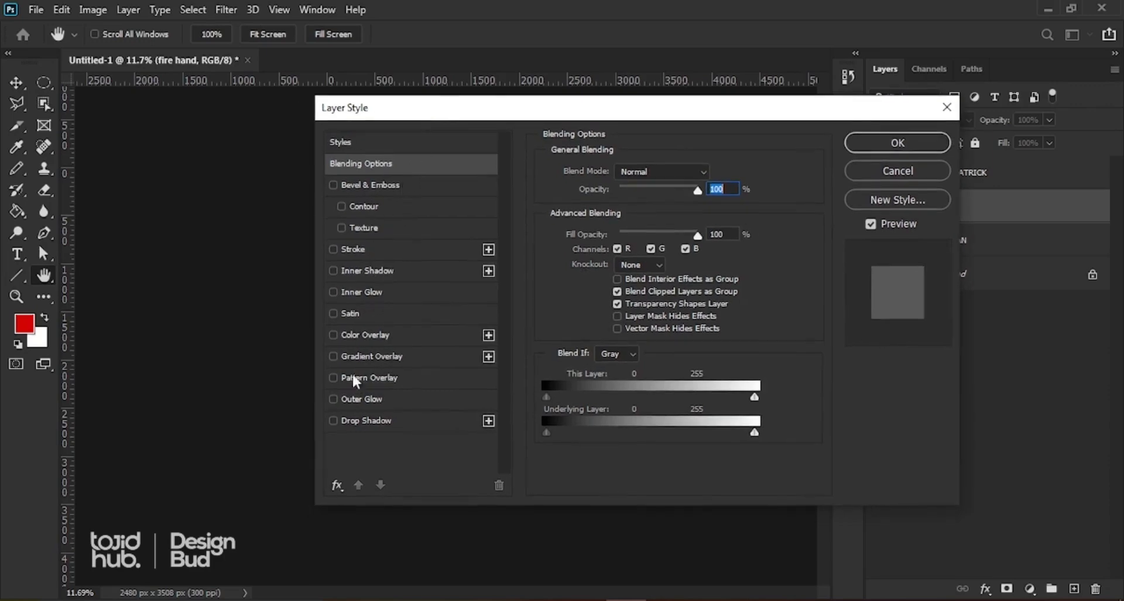
pyautogui.click(375, 338)
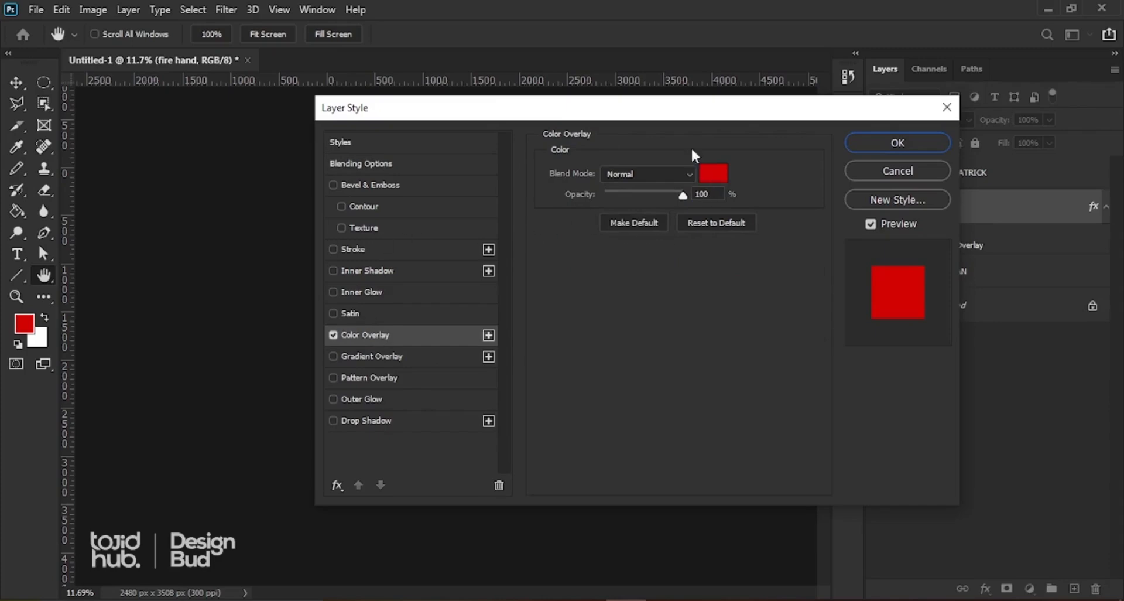
# Step: Set the Color Overlay colour to dark red #b00000 and apply the layer style
pyautogui.moveTo(655, 117); pyautogui.dragTo(896, 101)
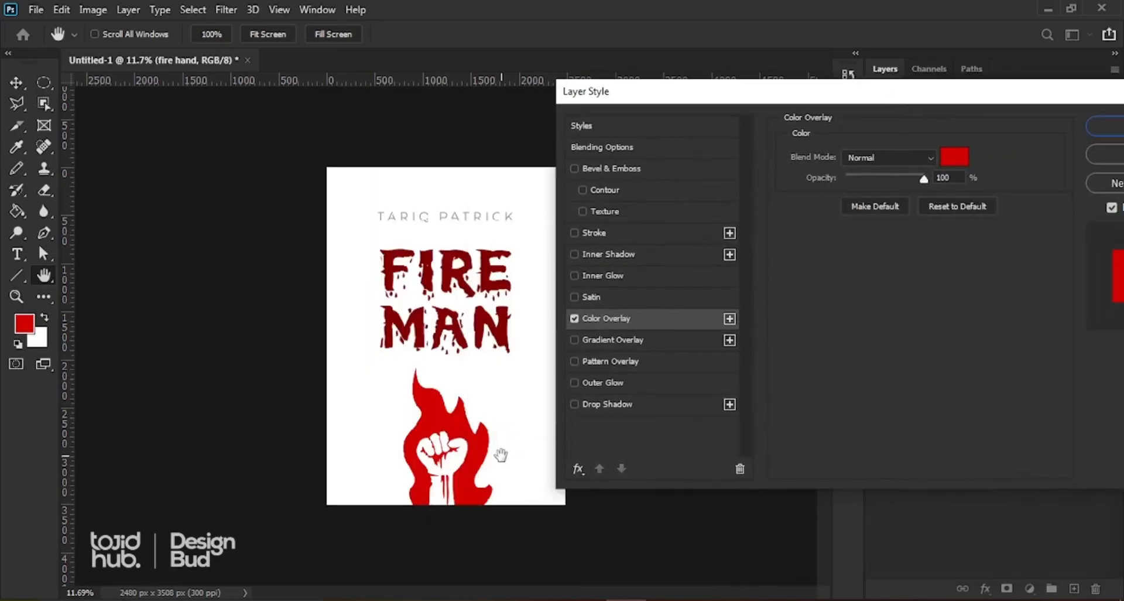
pyautogui.click(955, 156)
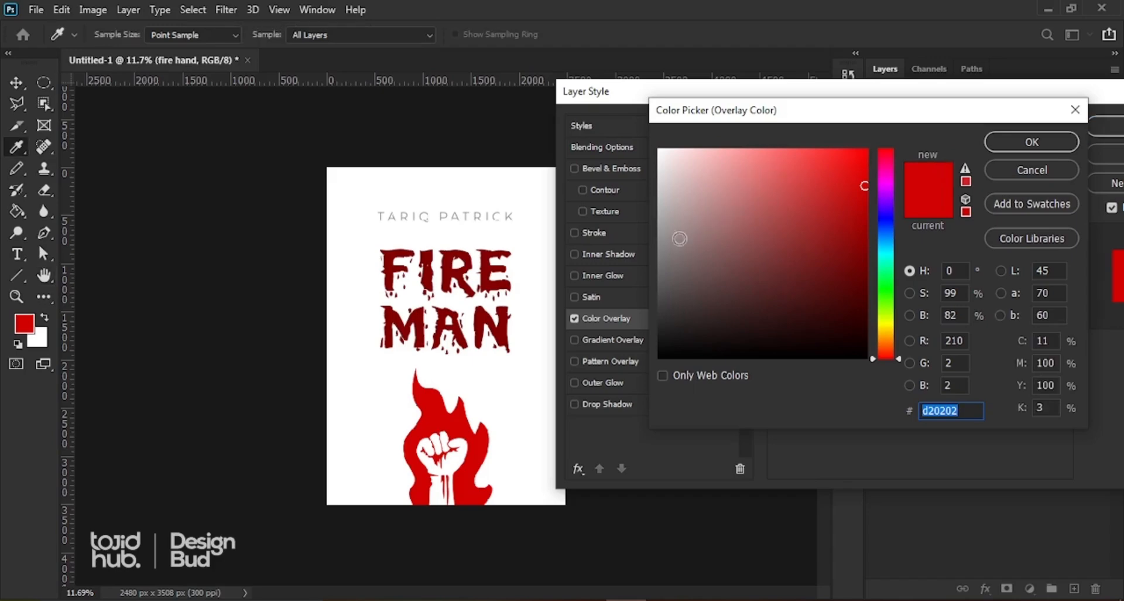
pyautogui.moveTo(660, 254); pyautogui.dragTo(659, 258)
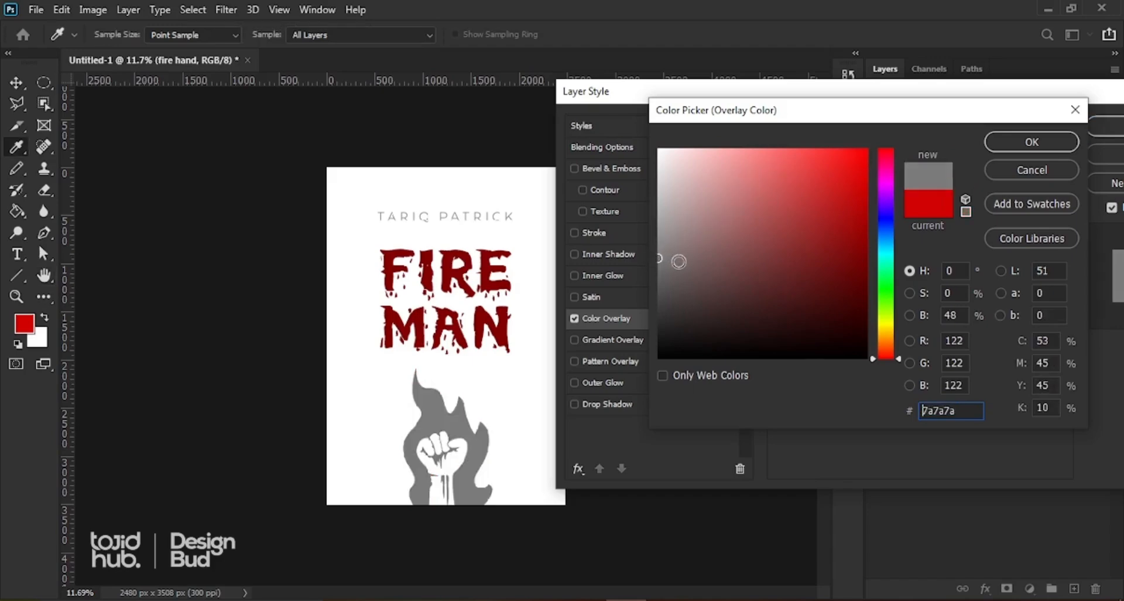
pyautogui.click(683, 183)
pyautogui.click(692, 250)
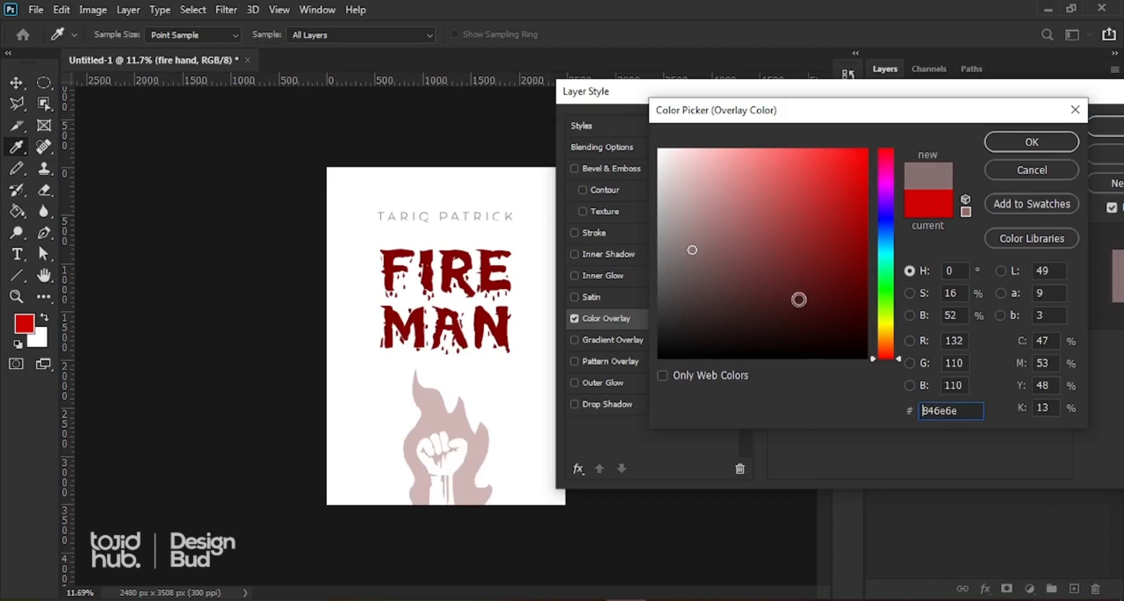
pyautogui.moveTo(898, 353); pyautogui.dragTo(896, 273)
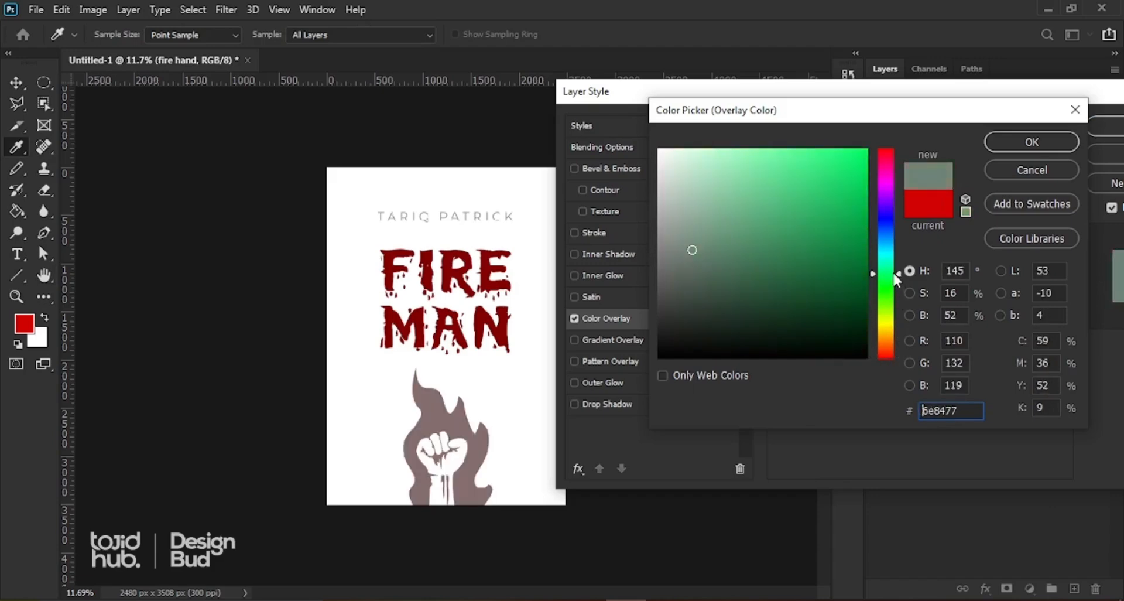
pyautogui.moveTo(783, 257)
pyautogui.mouseDown()
pyautogui.moveTo(861, 157)
pyautogui.moveTo(859, 185)
pyautogui.mouseUp()
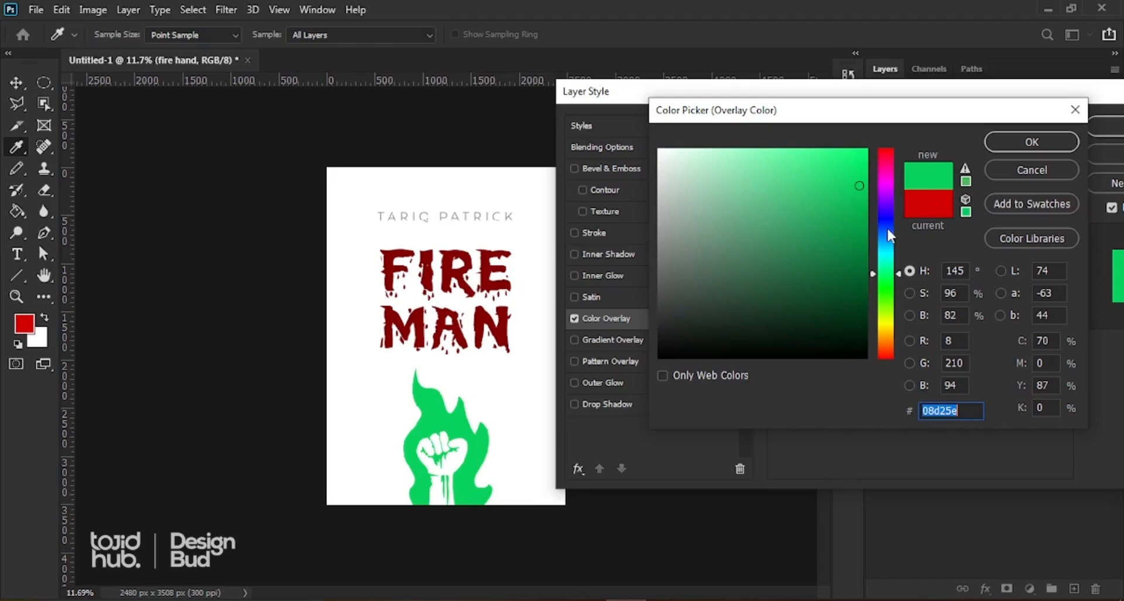
pyautogui.click(830, 179)
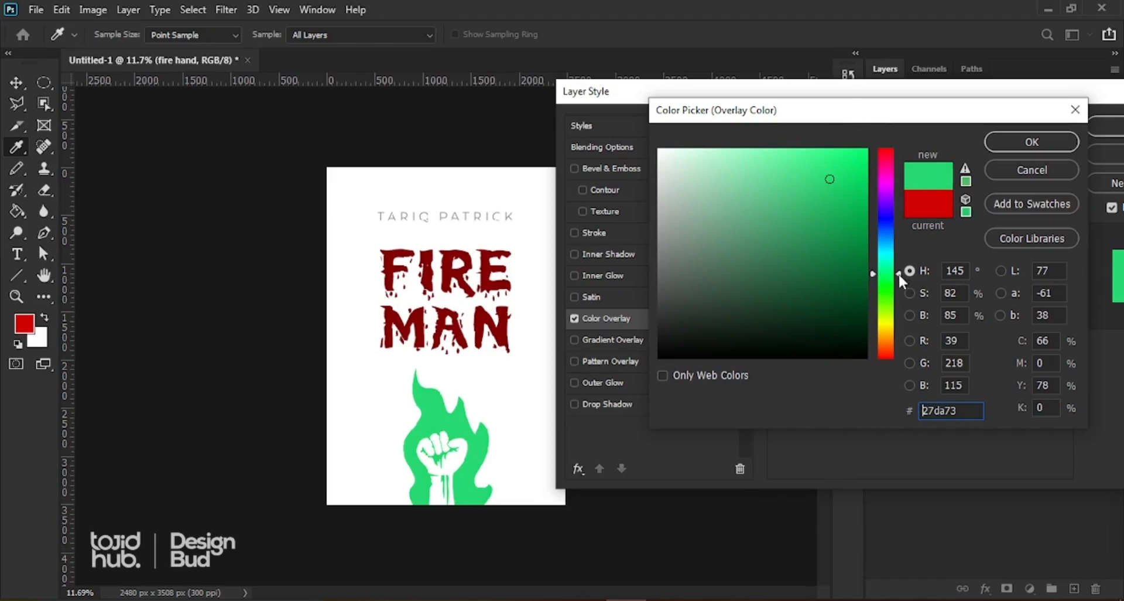
pyautogui.moveTo(898, 272); pyautogui.dragTo(894, 368)
pyautogui.moveTo(860, 217); pyautogui.dragTo(867, 211)
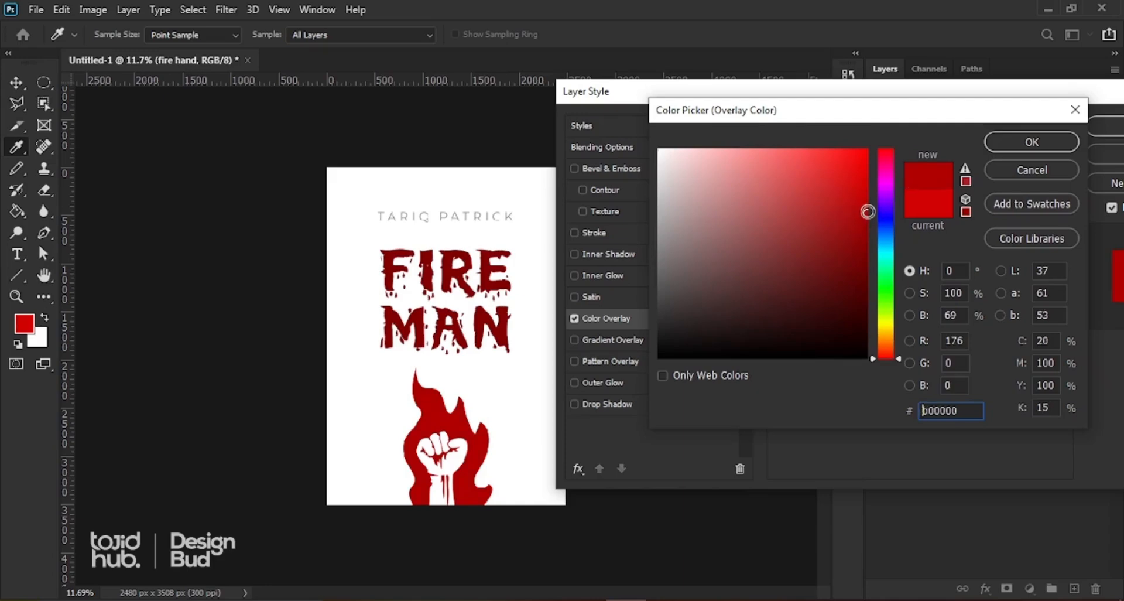
pyautogui.click(1013, 138)
pyautogui.moveTo(993, 100); pyautogui.dragTo(870, 104)
pyautogui.click(1008, 129)
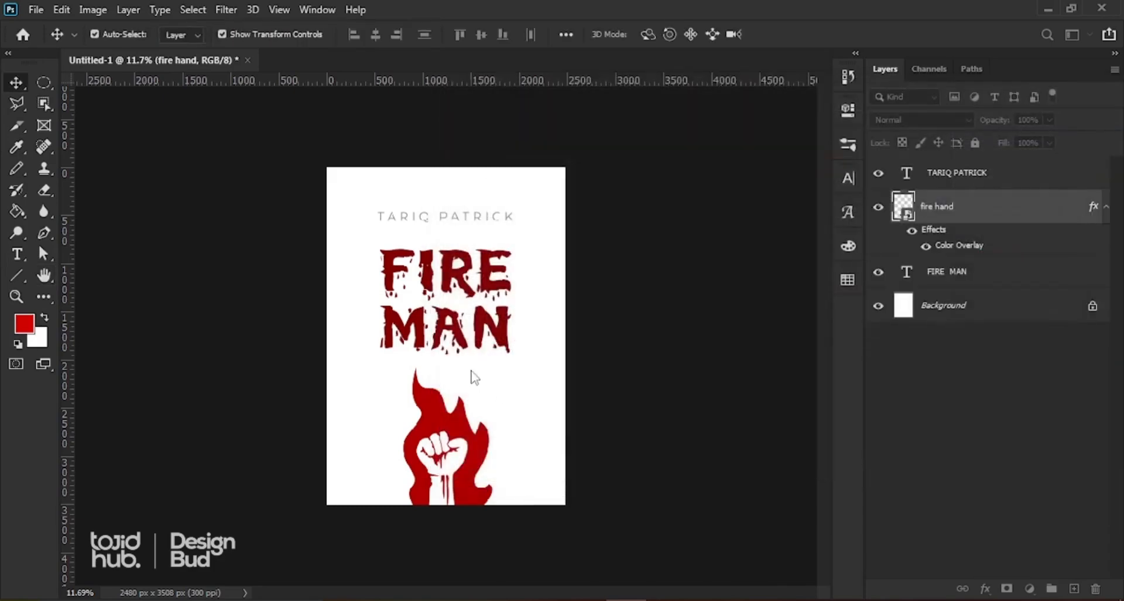
# Step: Alt-drag the fire hand to create a copy offset down and to the right
pyautogui.scroll(-3, 468, 381)
pyautogui.scroll(2, 459, 360)
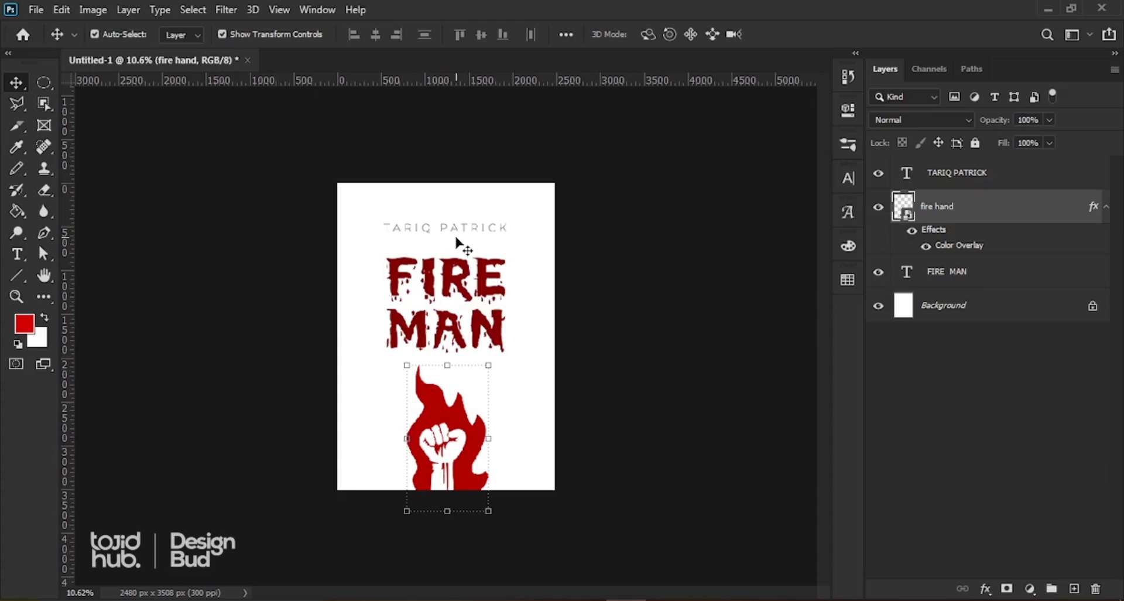
pyautogui.click(580, 337)
pyautogui.scroll(-2, 484, 354)
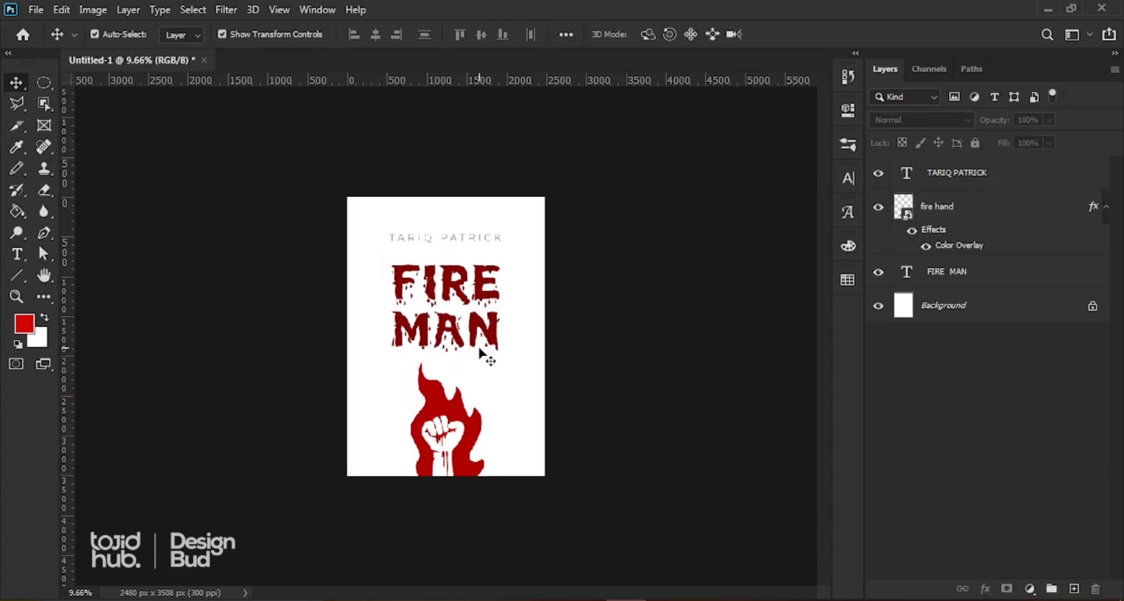
pyautogui.scroll(1, 484, 486)
pyautogui.scroll(2, 492, 521)
pyautogui.scroll(-1, 477, 509)
pyautogui.scroll(1, 479, 523)
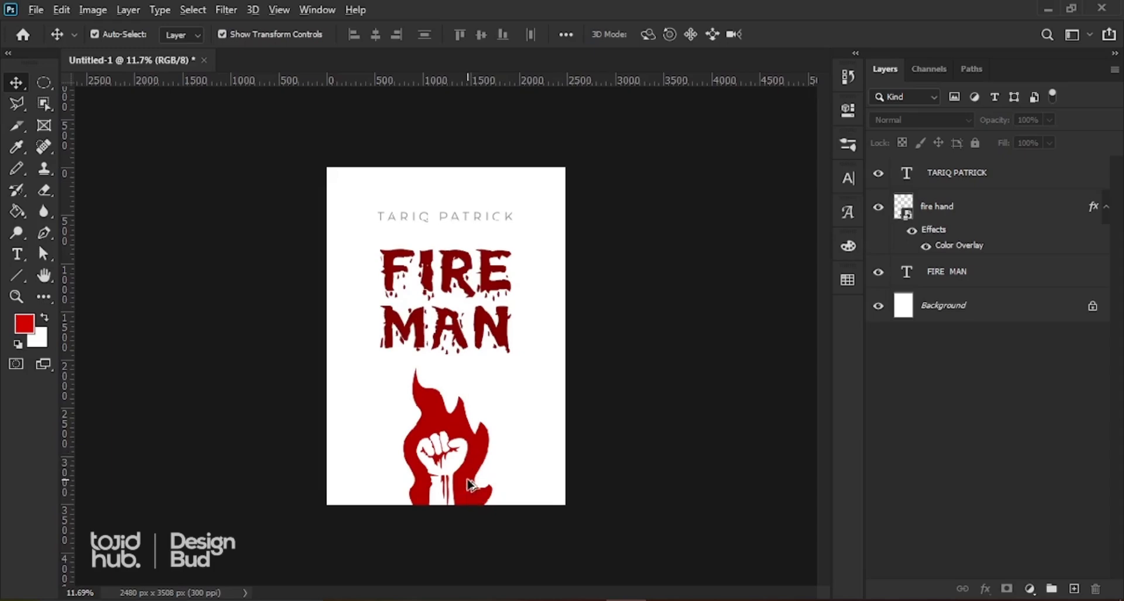
pyautogui.scroll(5, 468, 556)
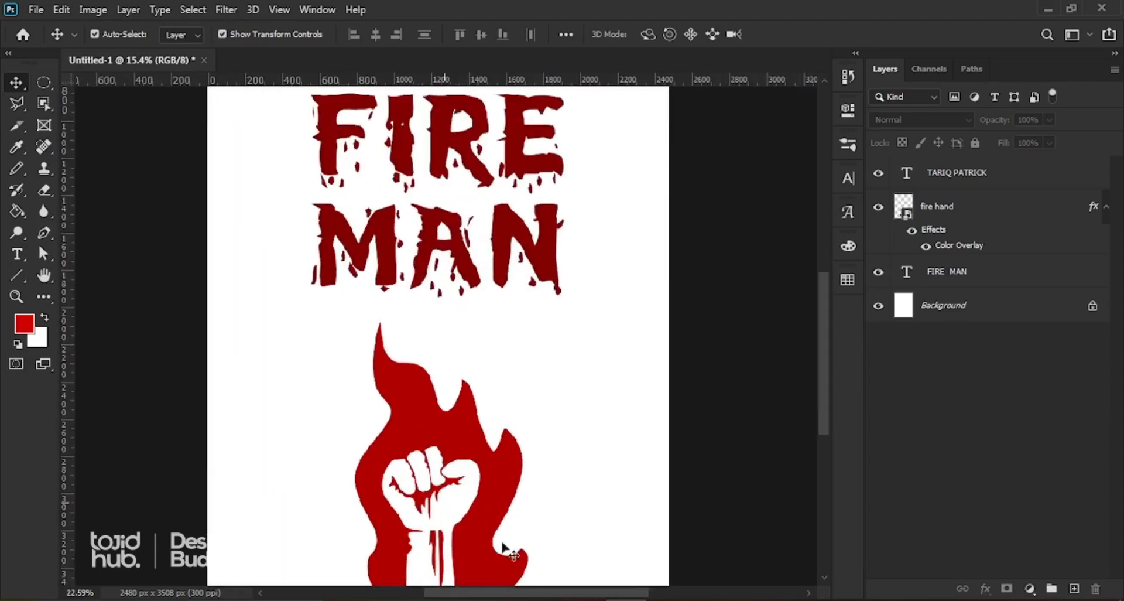
pyautogui.moveTo(824, 360); pyautogui.dragTo(817, 383)
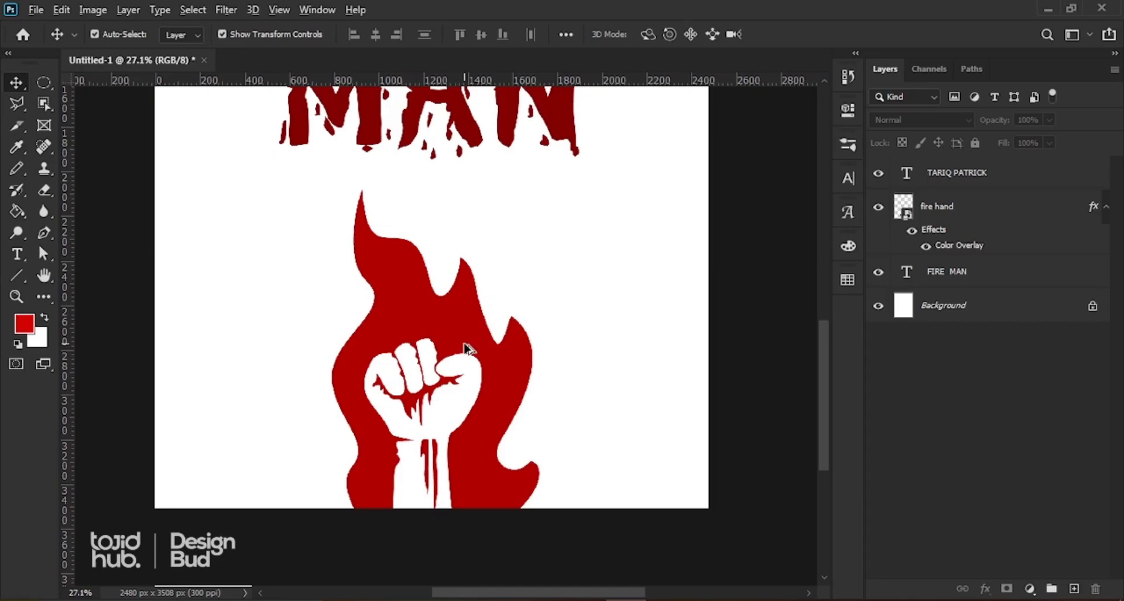
pyautogui.moveTo(398, 314); pyautogui.dragTo(573, 494)
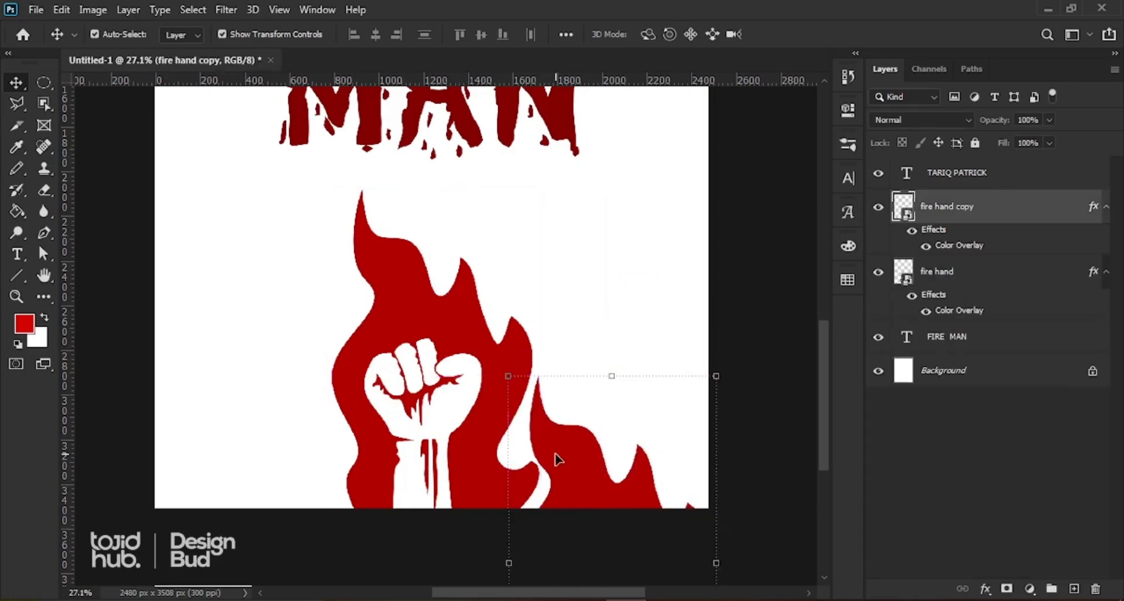
# Step: Scale the flame copy to 70.21% beside the fist's lower right, then duplicate it leftward
pyautogui.scroll(-2, 556, 459)
pyautogui.scroll(-1, 553, 461)
pyautogui.scroll(-1, 521, 502)
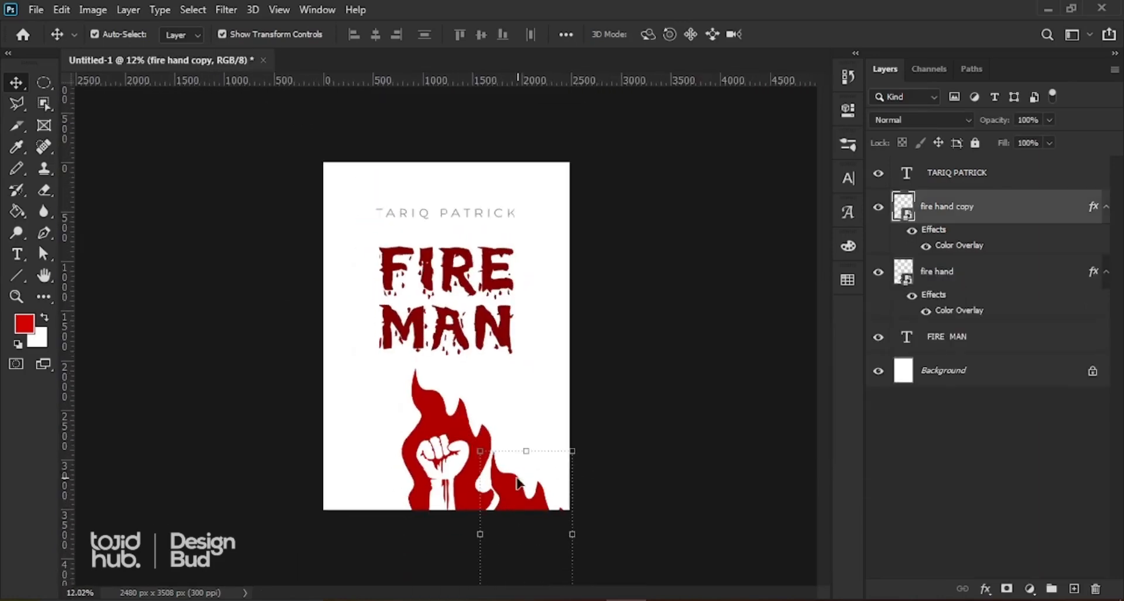
pyautogui.scroll(3, 508, 562)
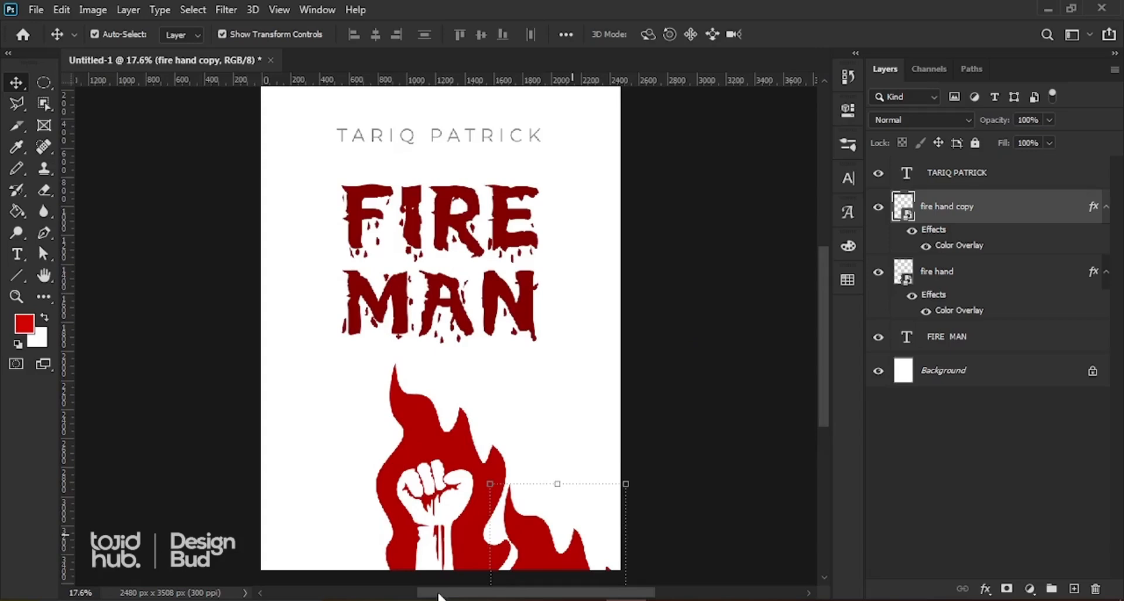
pyautogui.scroll(3, 468, 580)
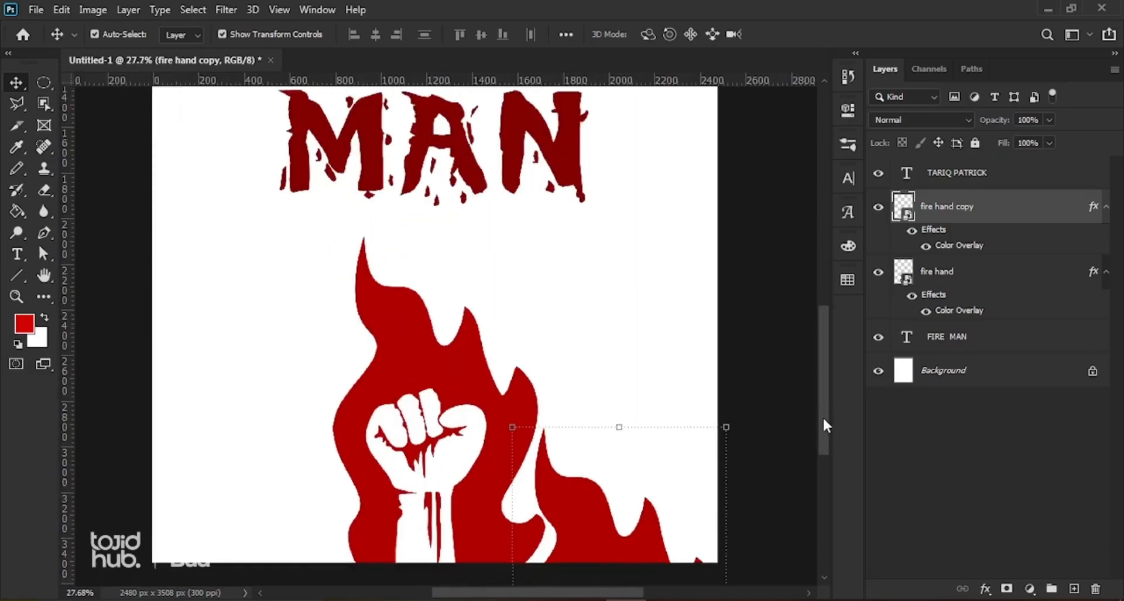
pyautogui.scroll(-2, 823, 416)
pyautogui.moveTo(587, 435); pyautogui.dragTo(580, 441)
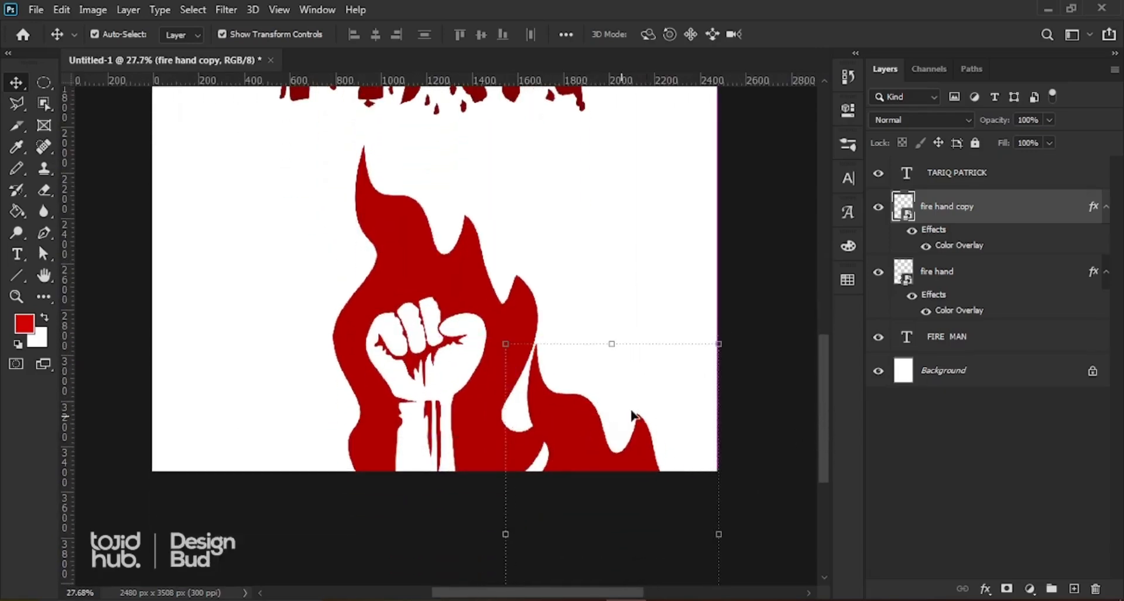
pyautogui.moveTo(724, 343); pyautogui.dragTo(702, 389)
pyautogui.moveTo(544, 465); pyautogui.dragTo(576, 412)
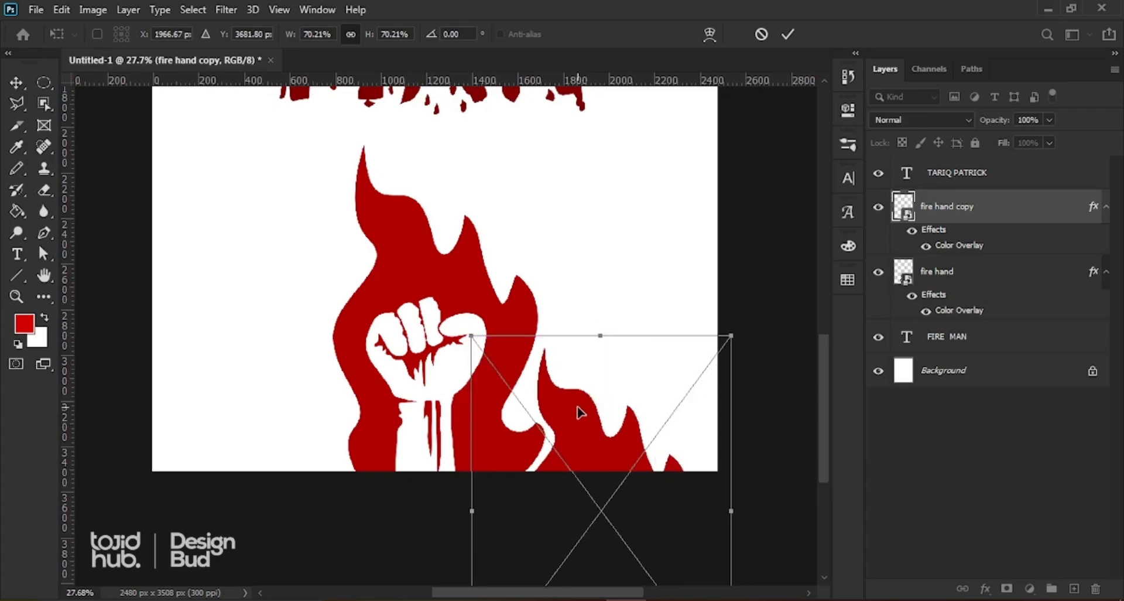
pyautogui.press('Return')
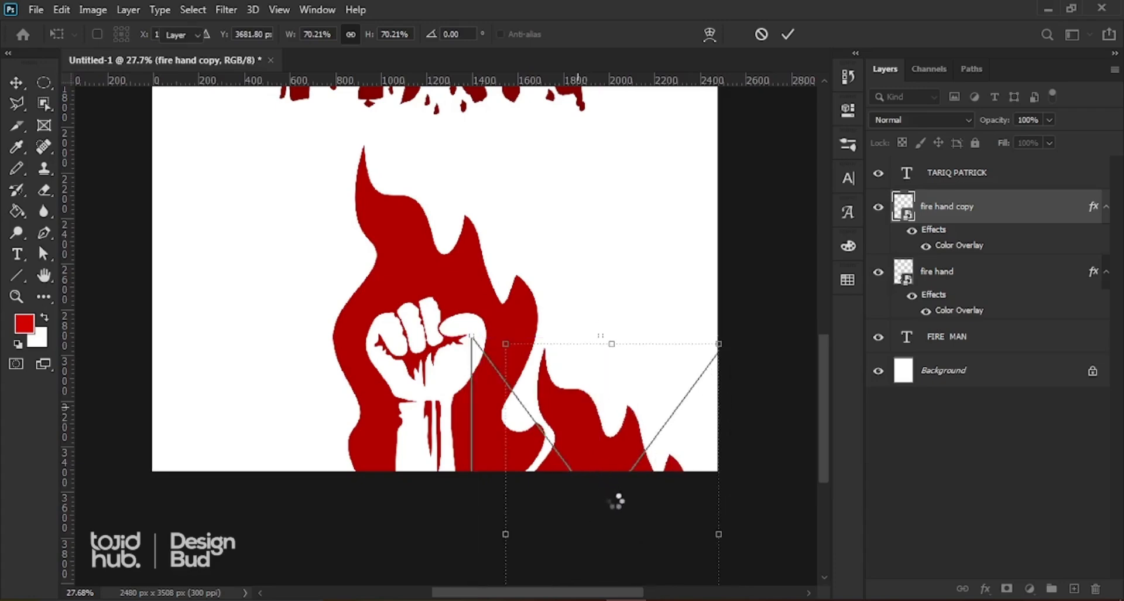
pyautogui.moveTo(615, 460); pyautogui.dragTo(326, 453)
pyautogui.hotkey('ctrl', 'j')
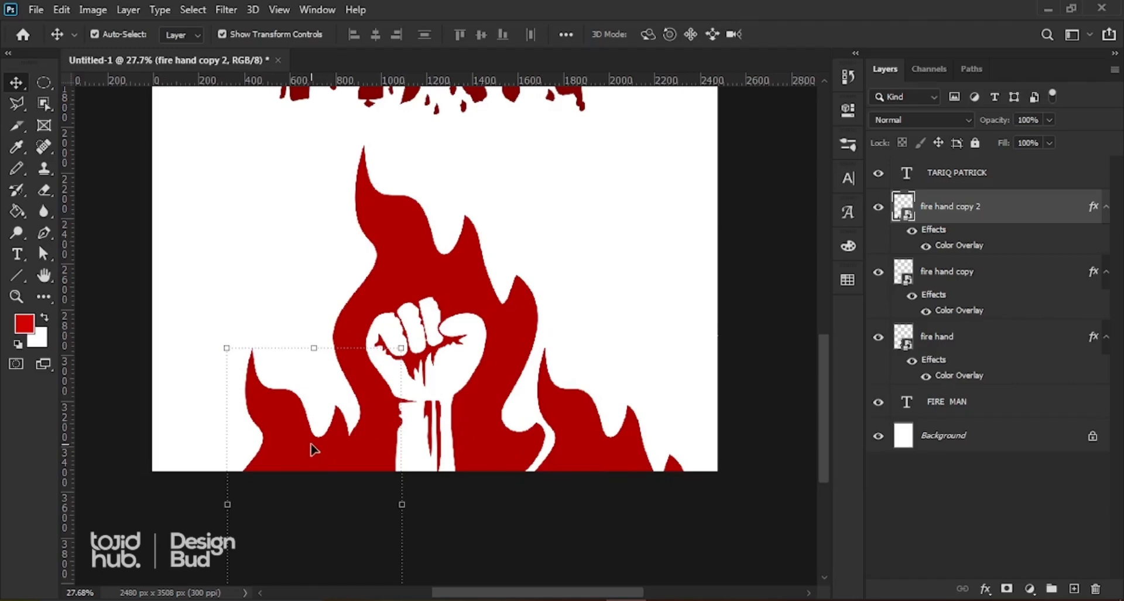
# Step: Flip fire hand copy 2 horizontally and move it left to mirror the right flame
pyautogui.hotkey('ctrl', 't')
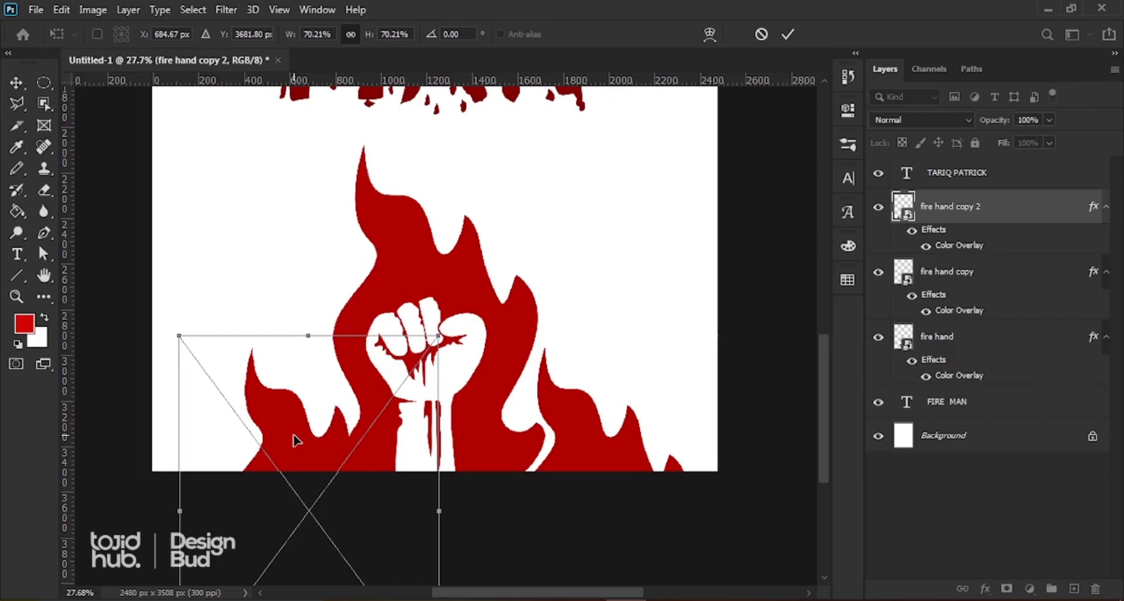
pyautogui.click(788, 35)
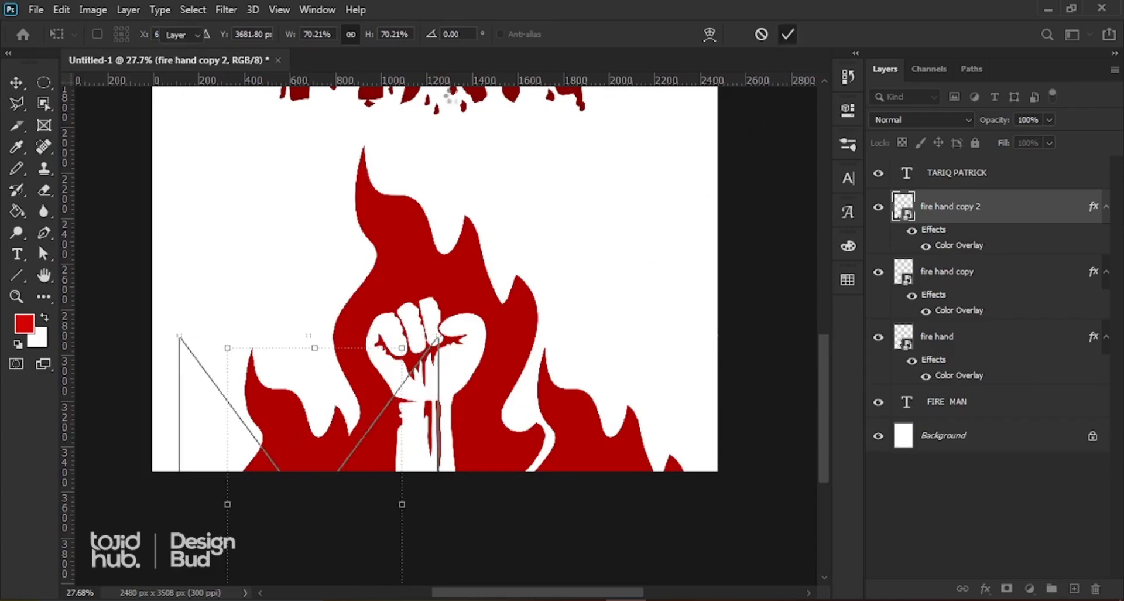
pyautogui.click(62, 10)
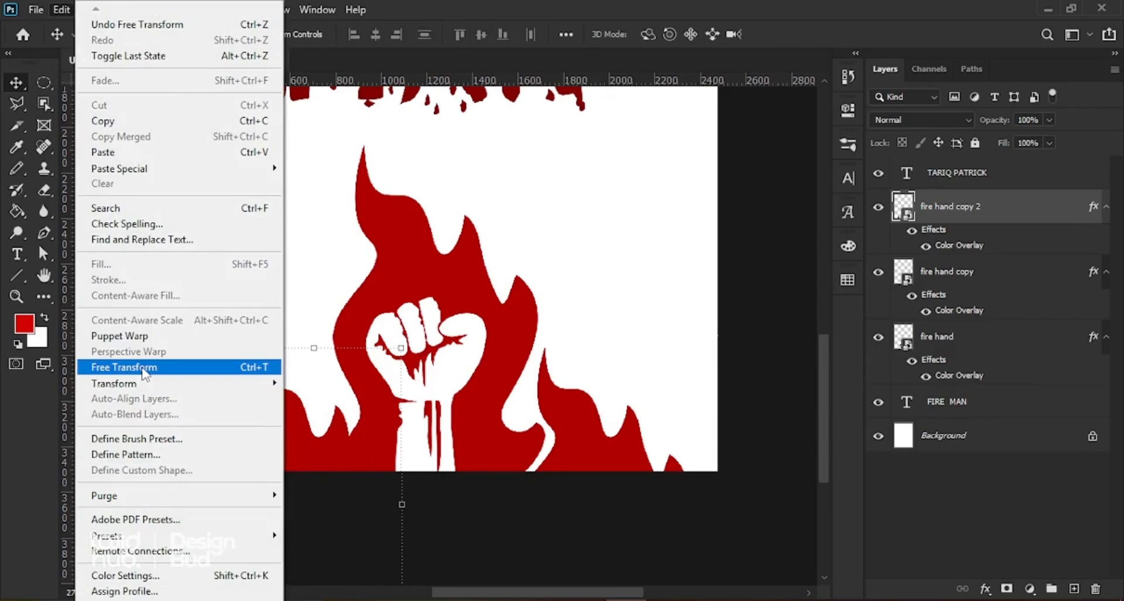
pyautogui.click(224, 373)
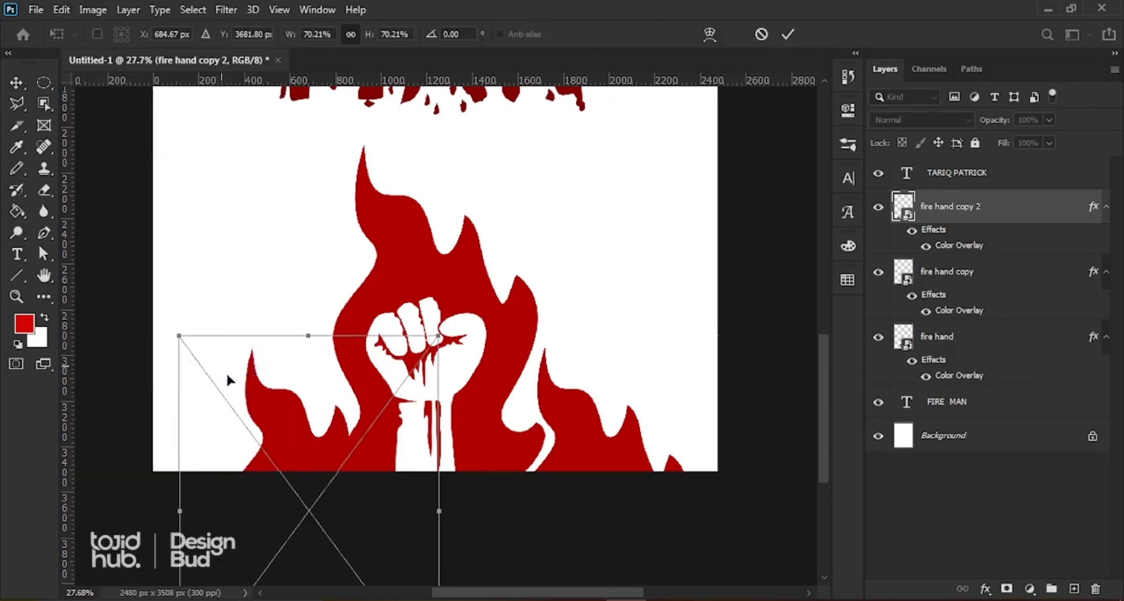
pyautogui.rightClick(305, 448)
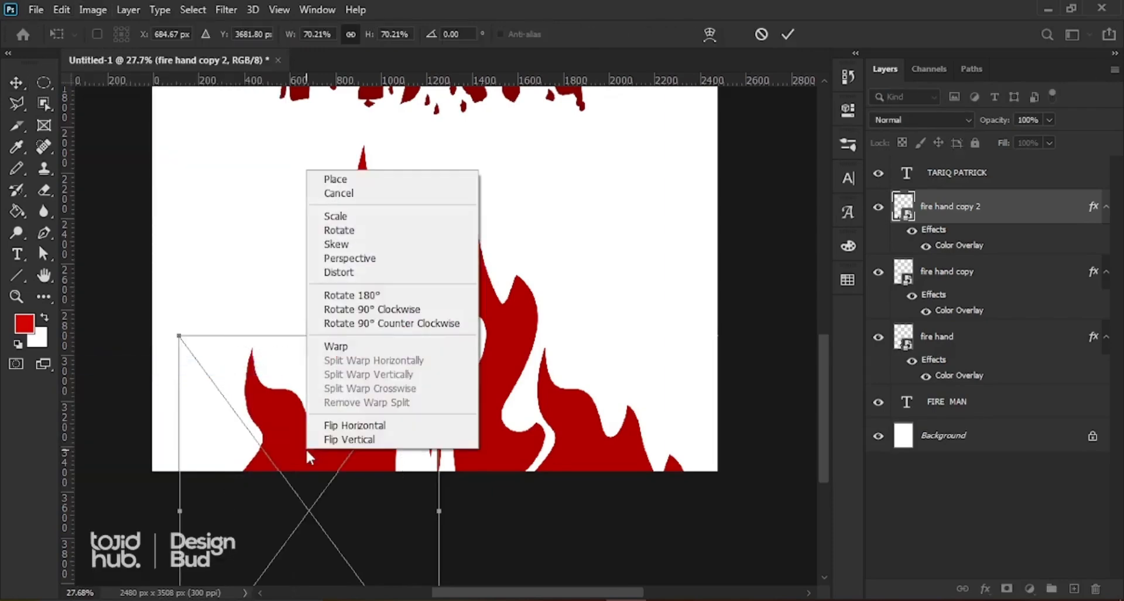
pyautogui.click(345, 426)
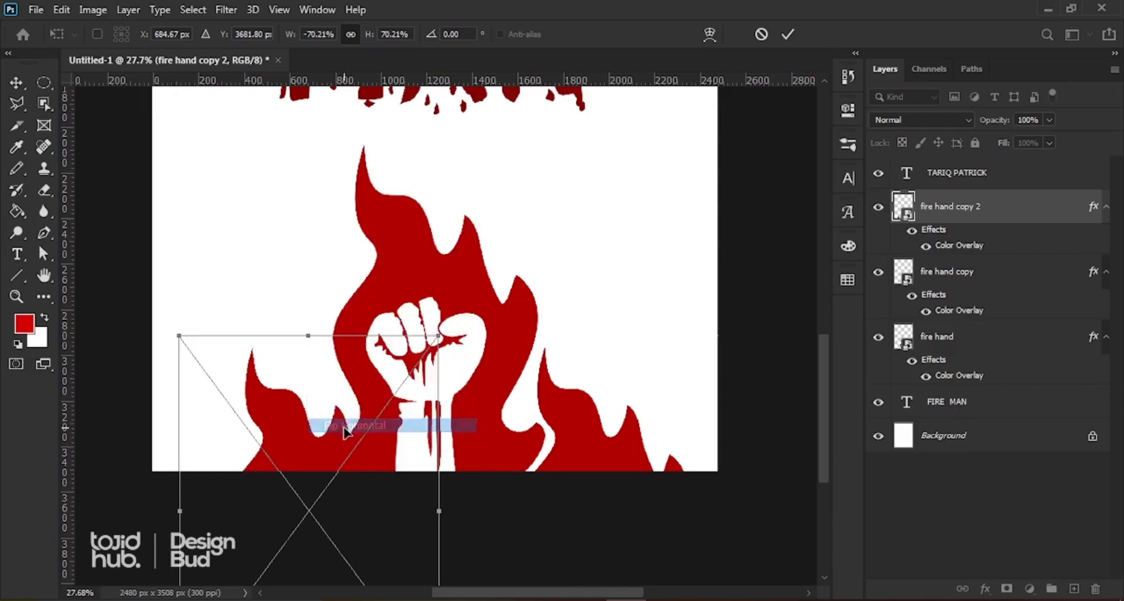
pyautogui.moveTo(291, 427); pyautogui.dragTo(300, 435)
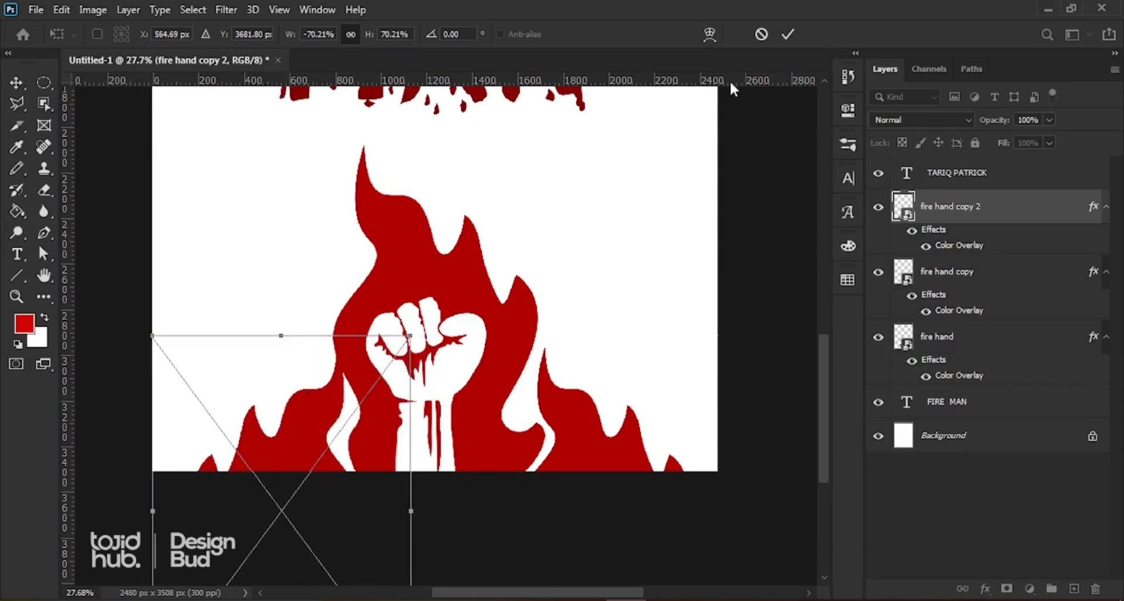
pyautogui.click(788, 34)
pyautogui.scroll(-1, 398, 413)
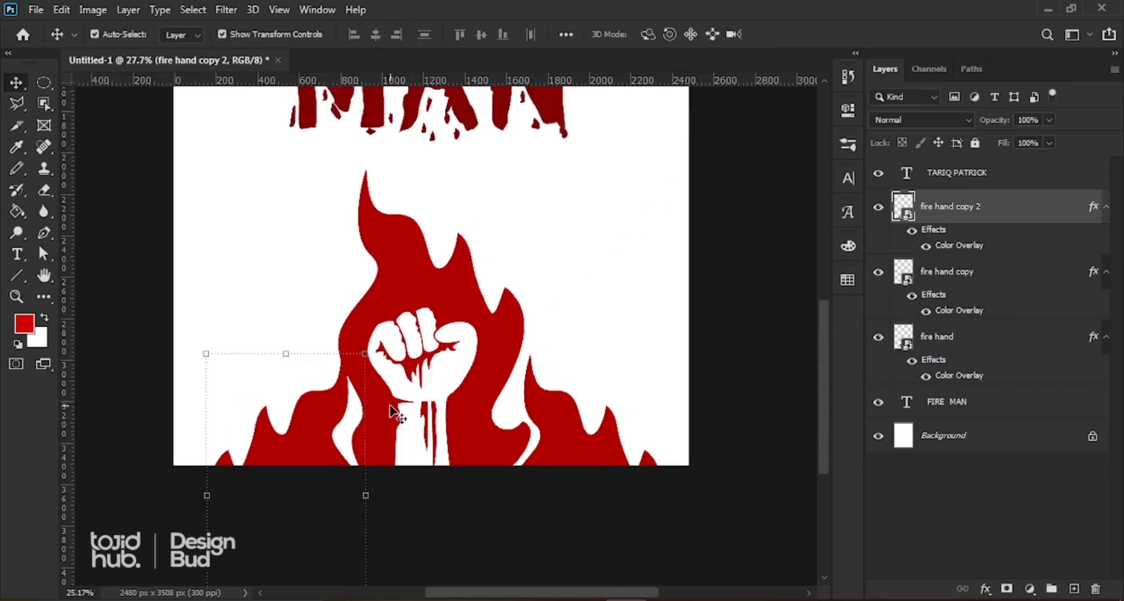
pyautogui.scroll(-4, 392, 410)
pyautogui.scroll(1, 427, 390)
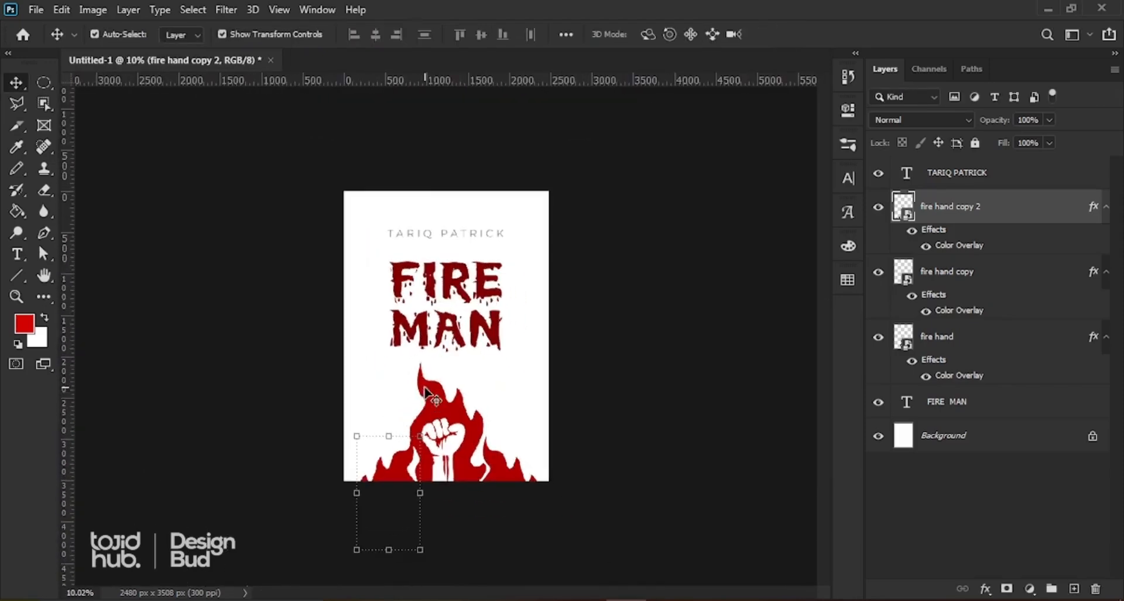
pyautogui.click(683, 275)
pyautogui.scroll(1, 477, 293)
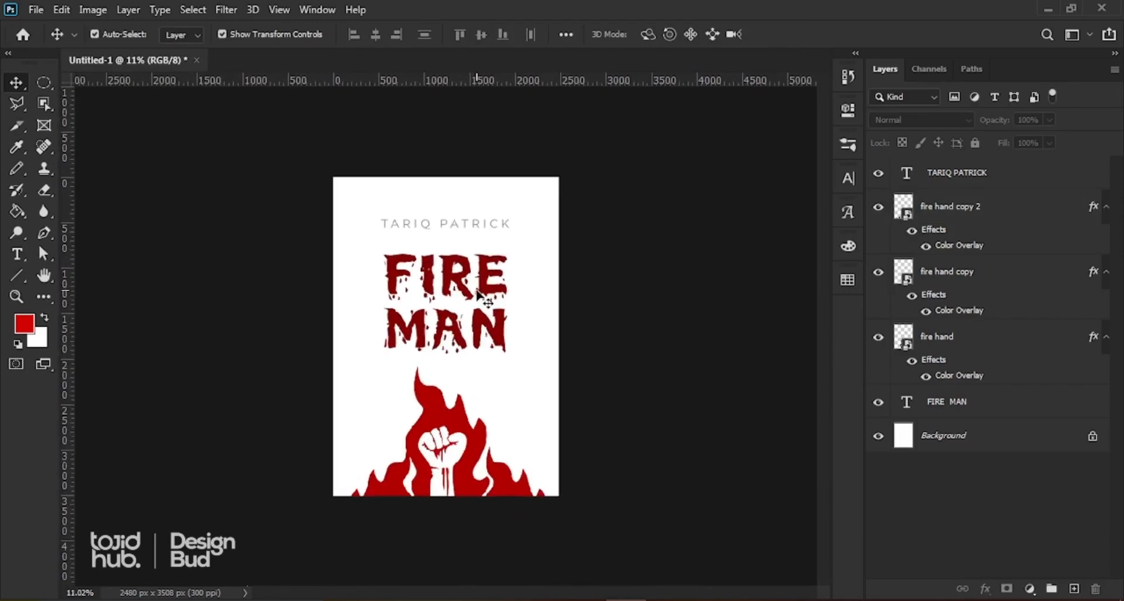
# Step: Recolour the FIRE MAN title with a bright red swatch from the Swatches panel
pyautogui.scroll(1, 477, 293)
pyautogui.click(463, 272)
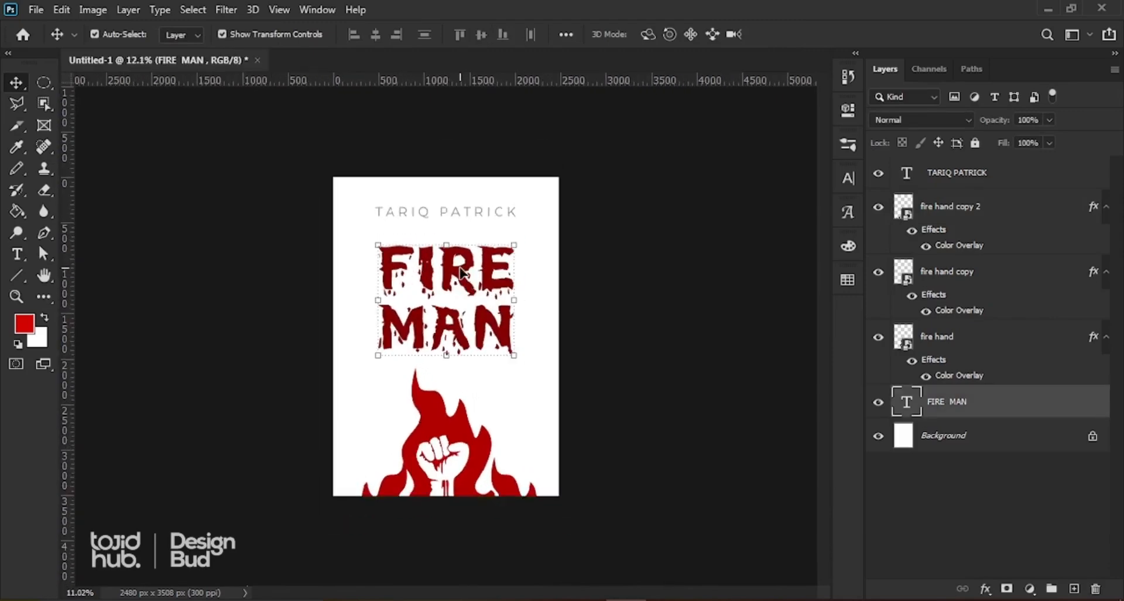
pyautogui.scroll(2, 463, 273)
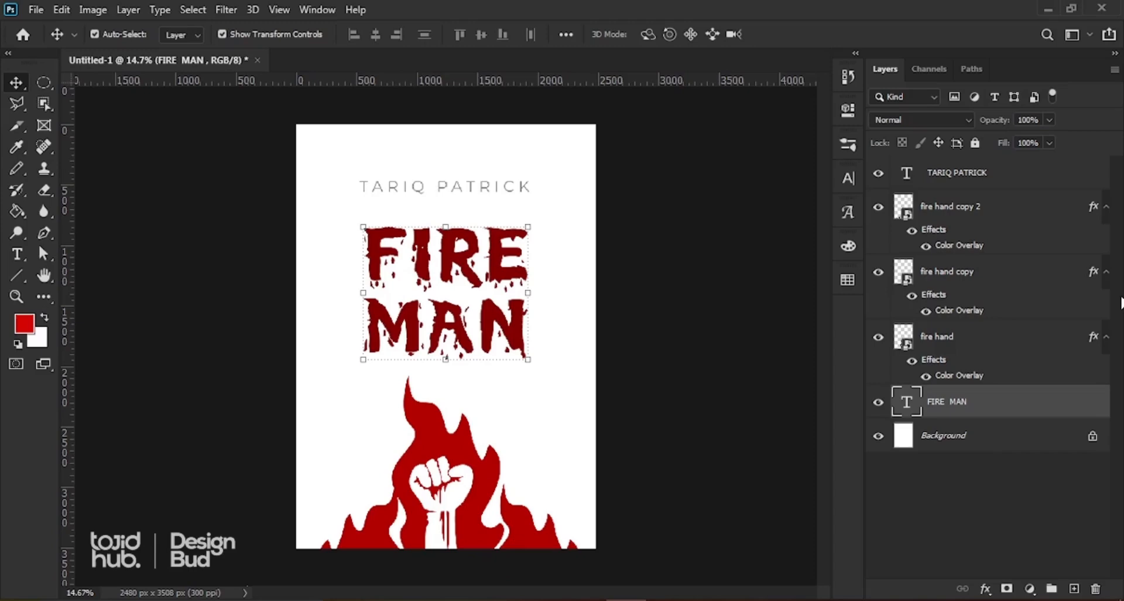
pyautogui.click(848, 280)
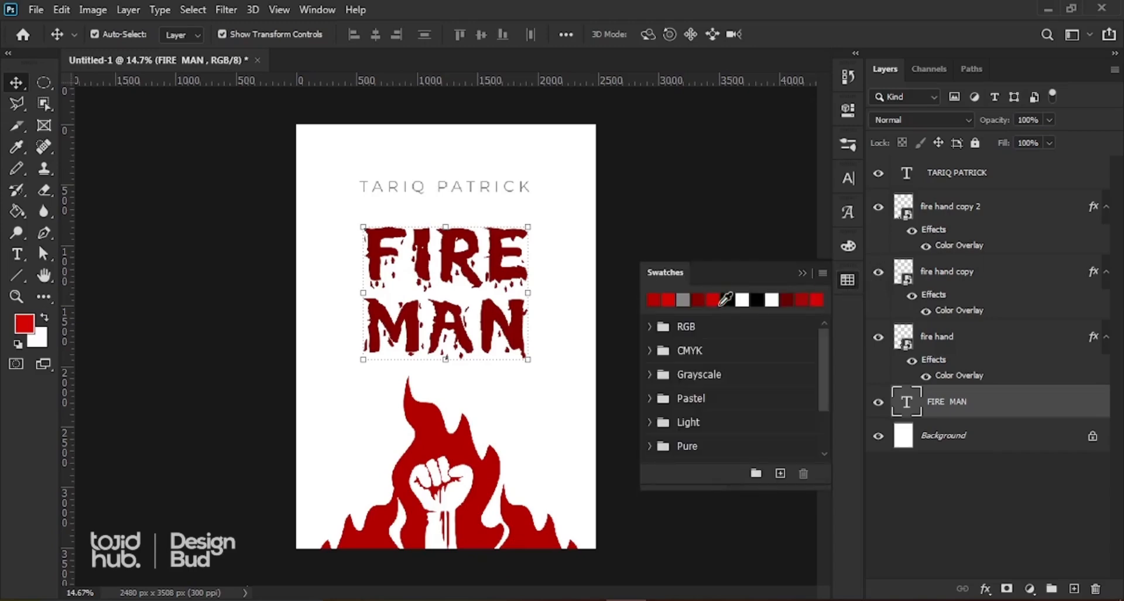
pyautogui.click(712, 300)
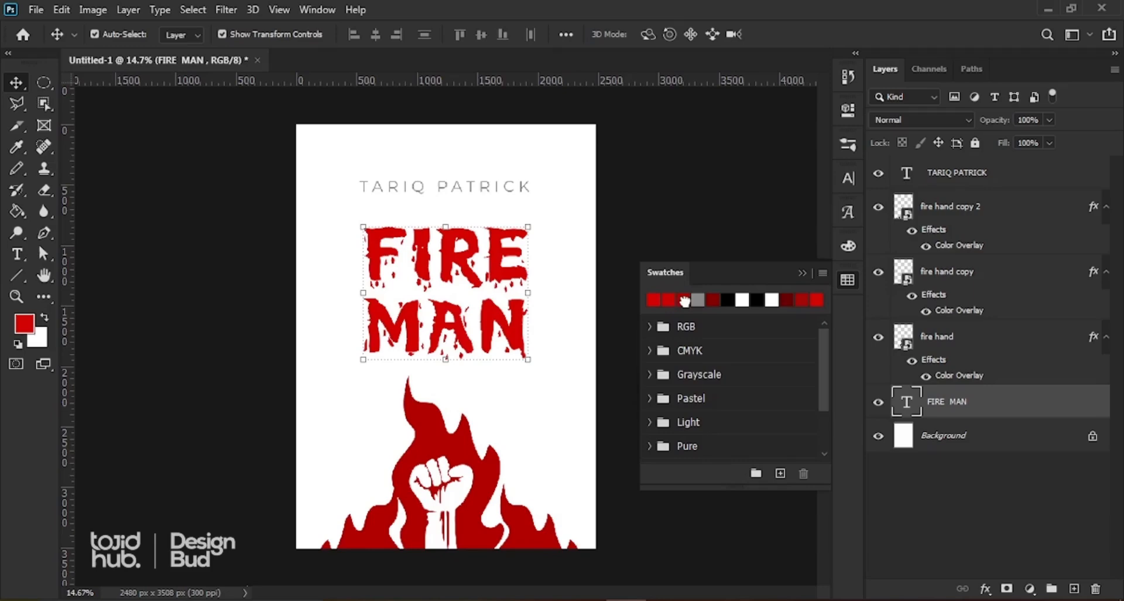
pyautogui.click(675, 301)
pyautogui.click(802, 272)
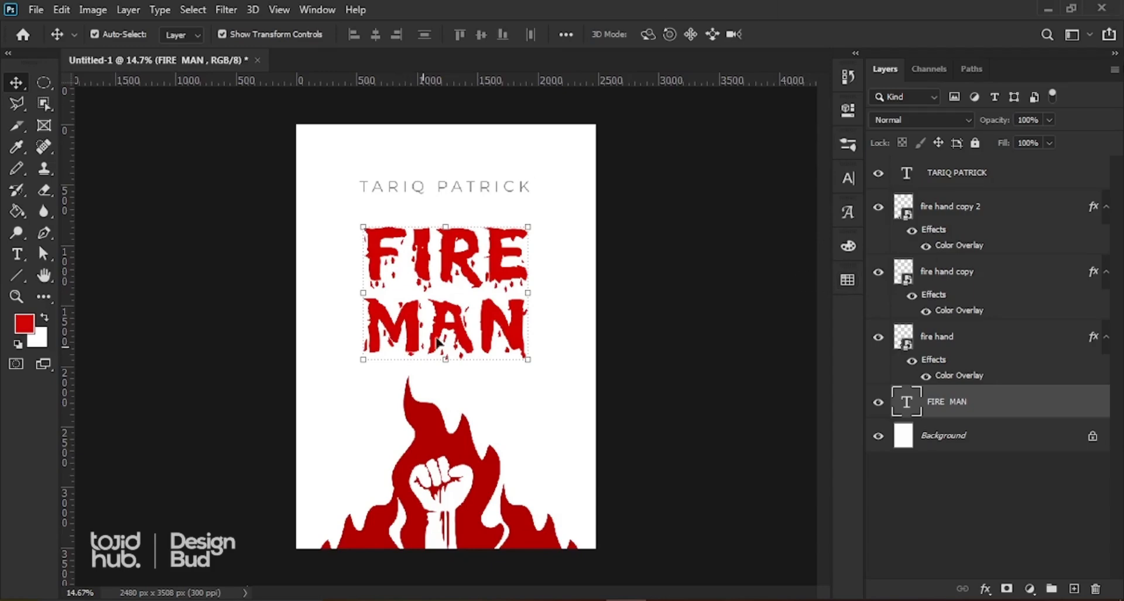
pyautogui.scroll(-1, 527, 292)
pyautogui.scroll(-1, 528, 292)
pyautogui.click(642, 255)
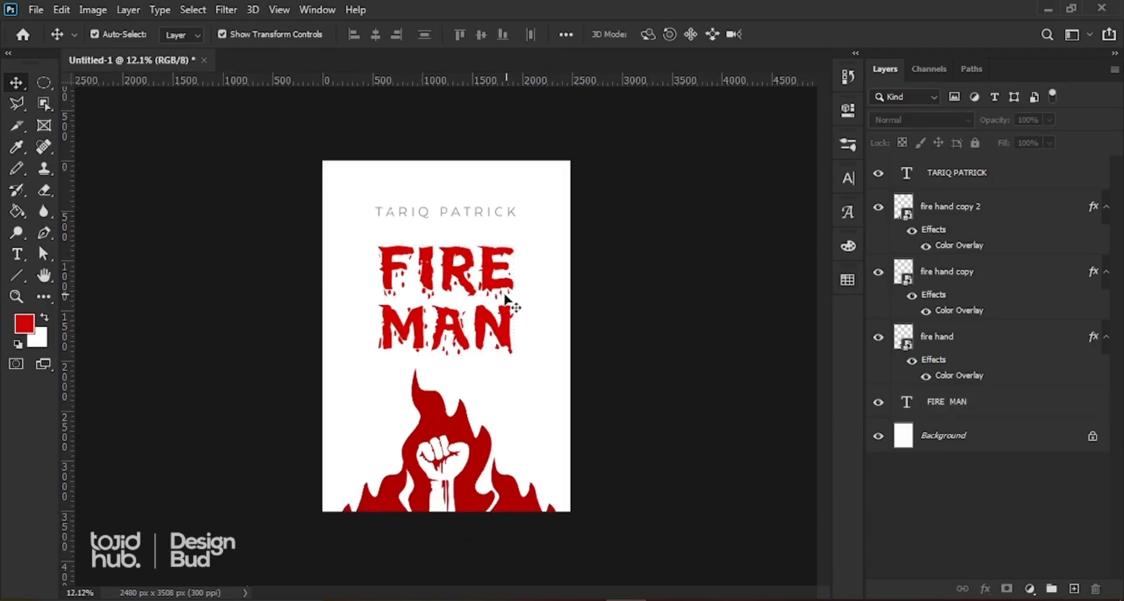
pyautogui.scroll(-1, 497, 298)
pyautogui.scroll(1, 457, 230)
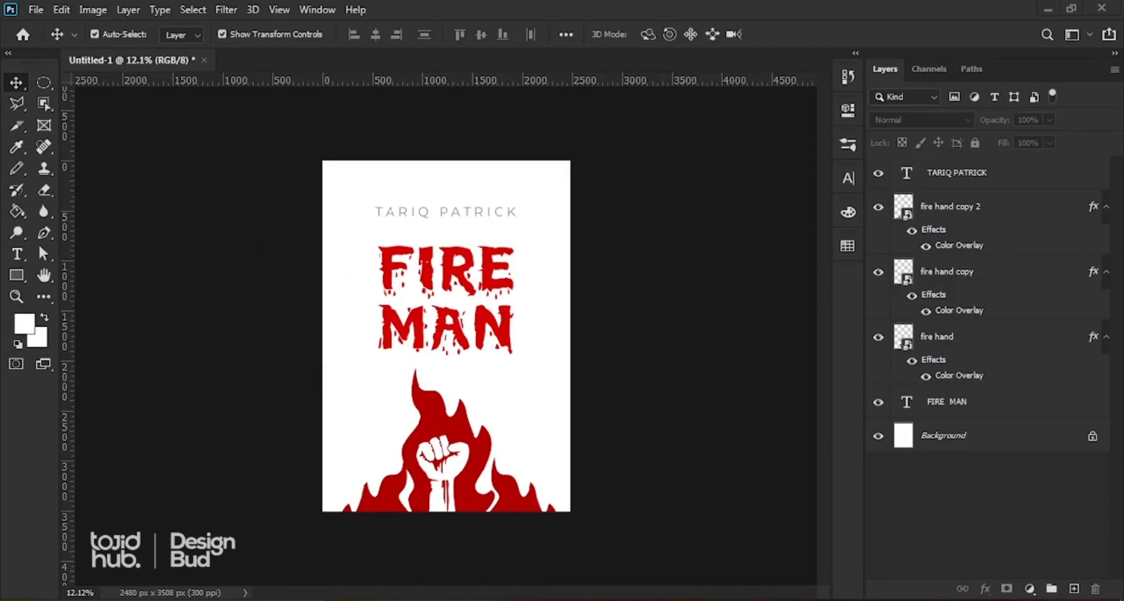
# Step: Create a new blank A4 document from the International Paper preset at 300 ppi
pyautogui.click(36, 10)
pyautogui.press('Escape')
pyautogui.hotkey('ctrl', 'n')
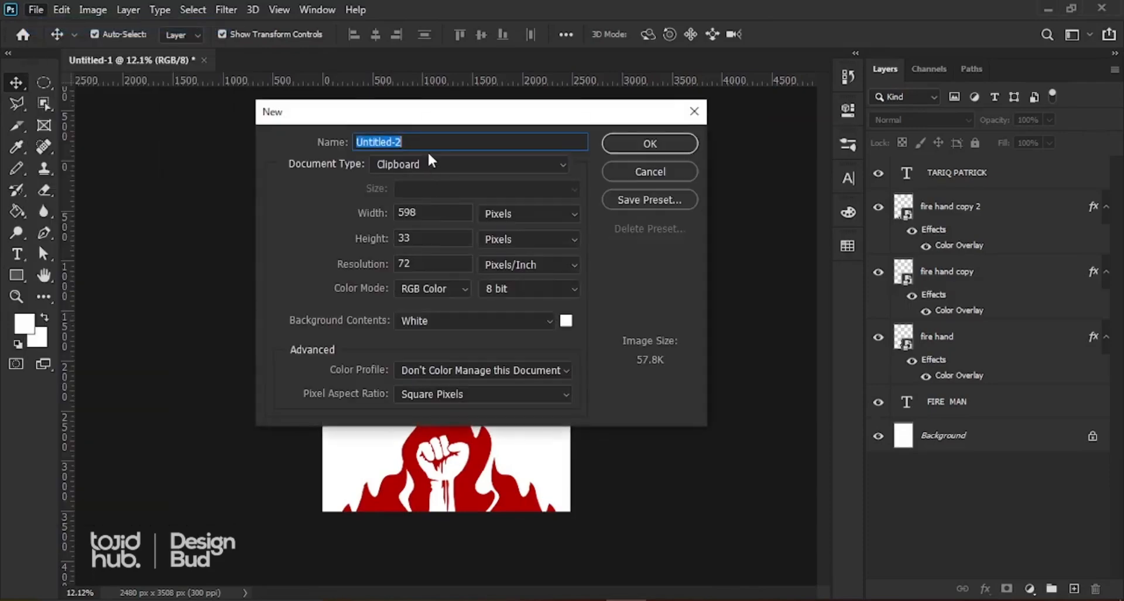
pyautogui.click(416, 162)
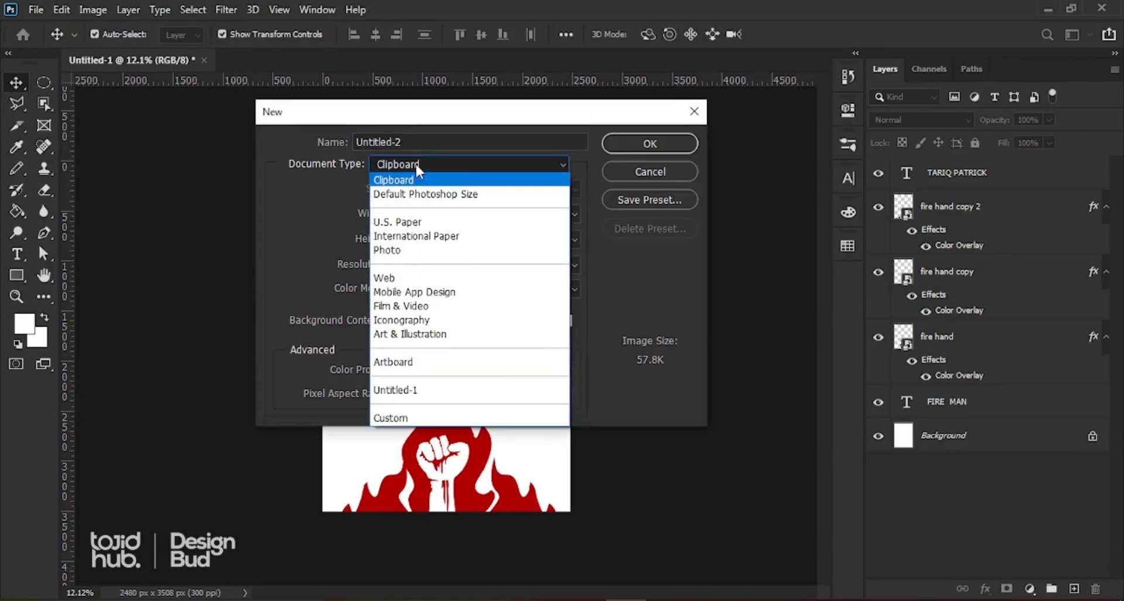
pyautogui.click(415, 237)
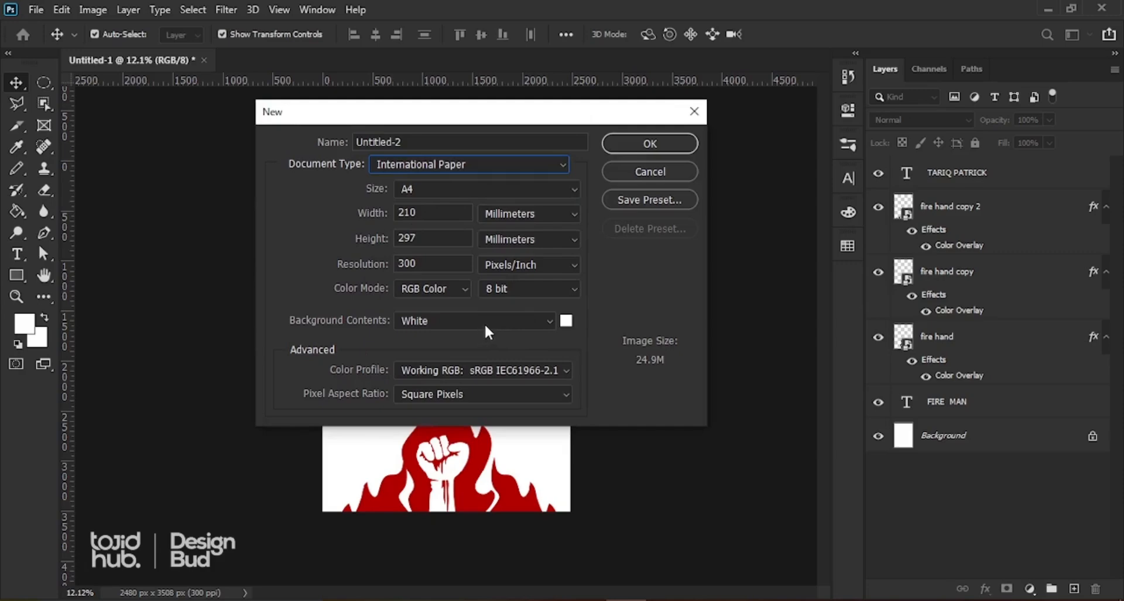
pyautogui.click(646, 151)
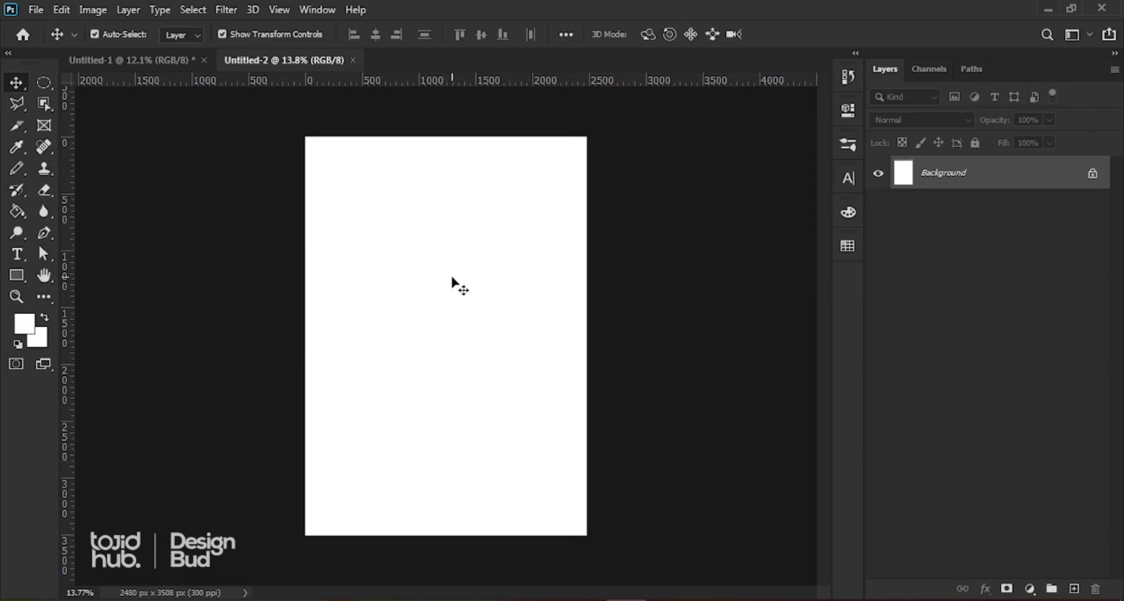
# Step: Drag the red FIRE MAN title from the cover into the Untitled-2 document
pyautogui.click(160, 60)
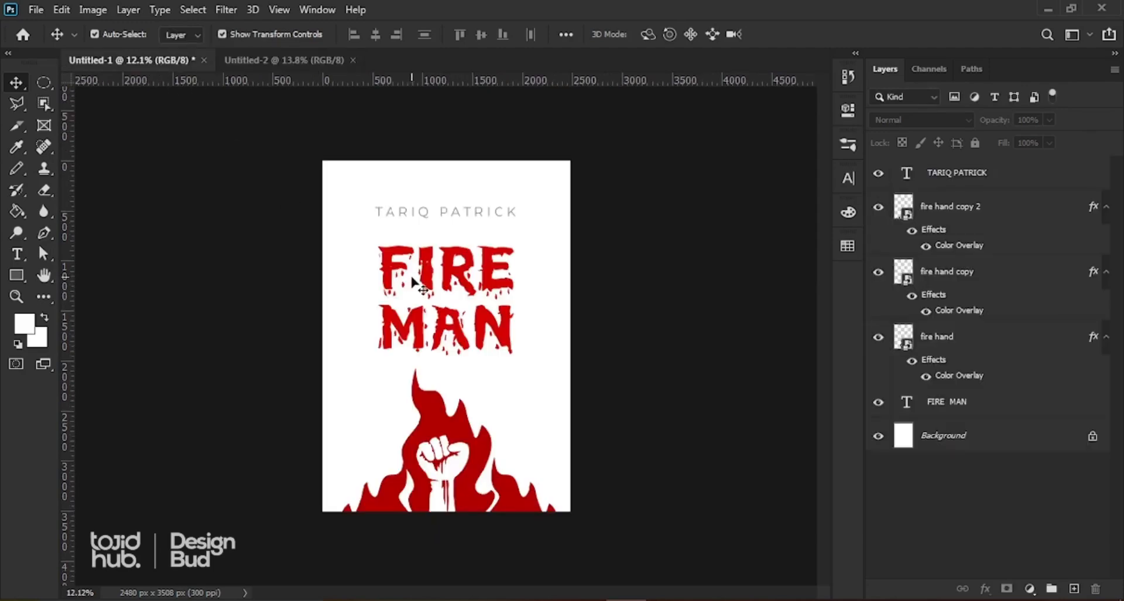
pyautogui.click(423, 277)
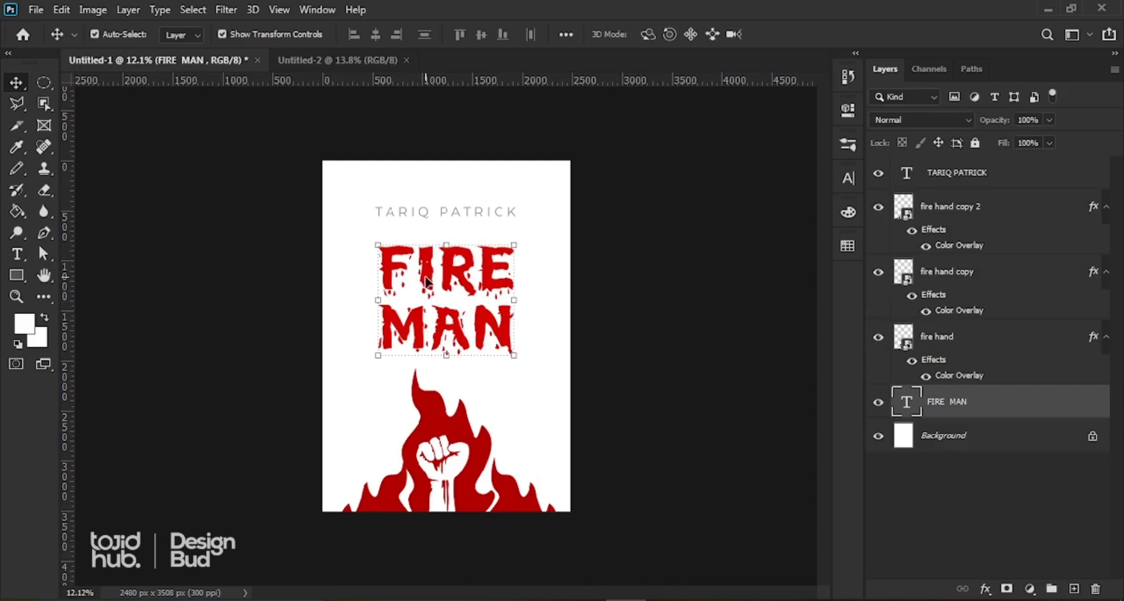
pyautogui.moveTo(428, 281)
pyautogui.mouseDown()
pyautogui.moveTo(427, 225)
pyautogui.moveTo(330, 65)
pyautogui.moveTo(369, 175)
pyautogui.moveTo(436, 290)
pyautogui.mouseUp()
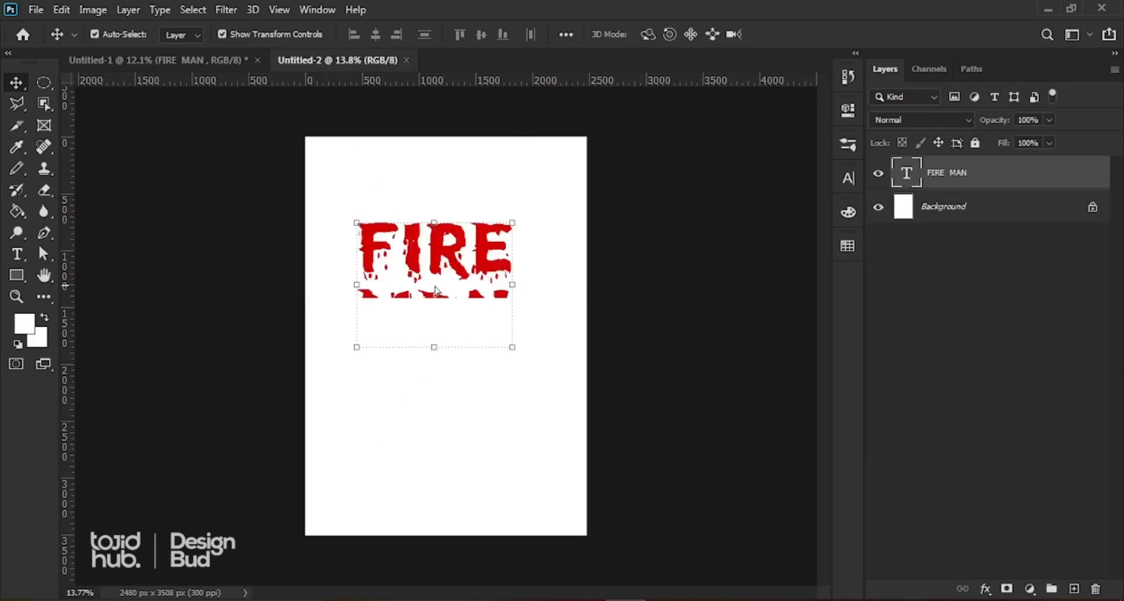
# Step: Undo the duplicate FIRE MAN copy and snap the title down to the centre guide
pyautogui.click(197, 58)
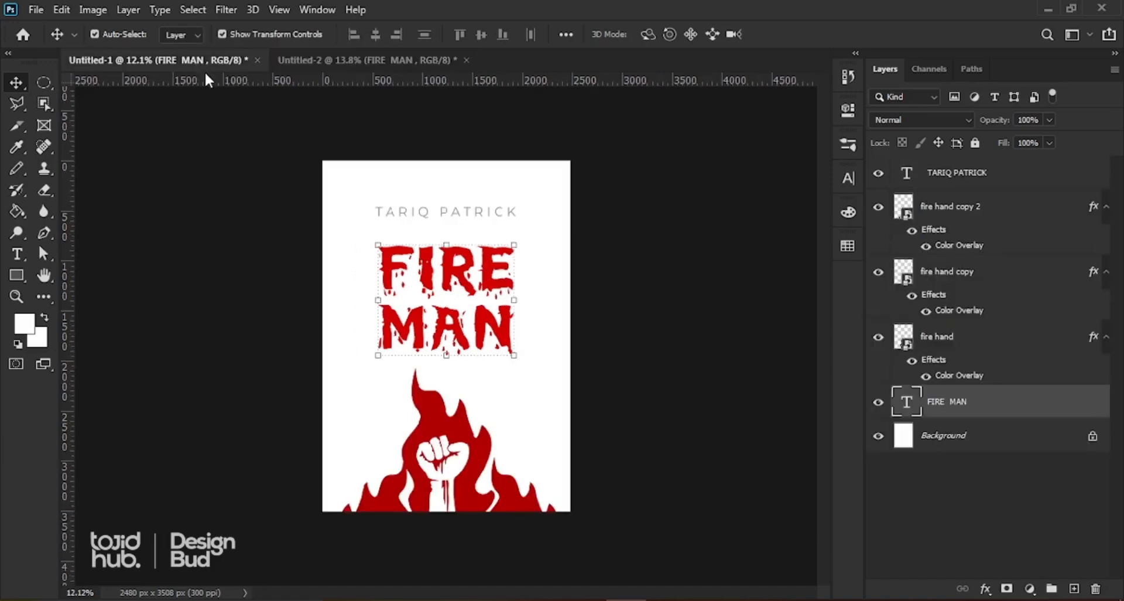
pyautogui.click(320, 60)
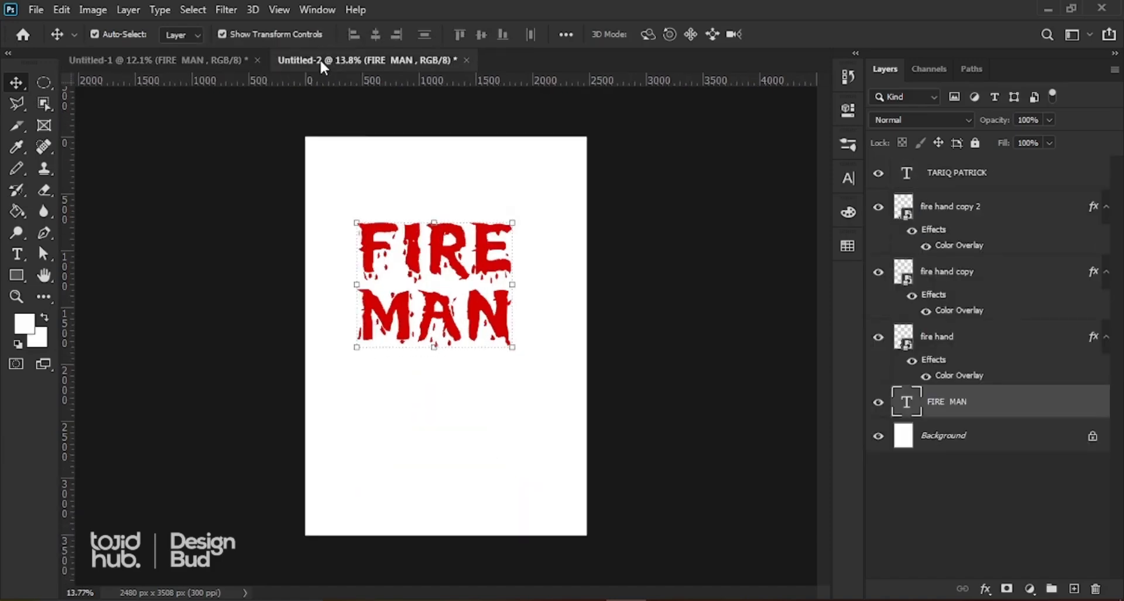
pyautogui.click(180, 60)
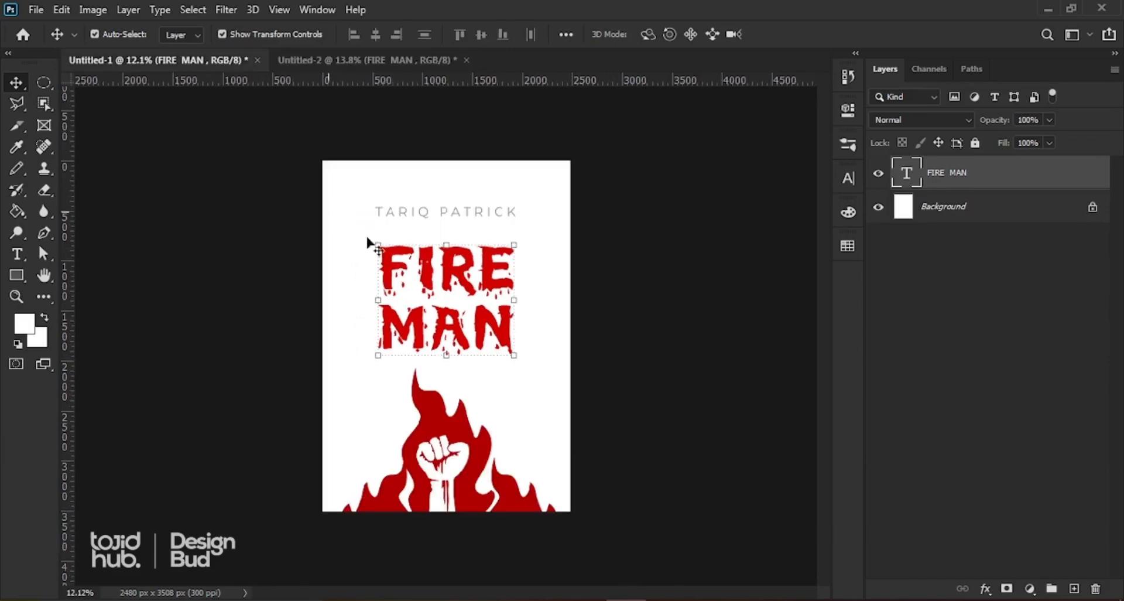
pyautogui.moveTo(428, 280); pyautogui.dragTo(408, 397)
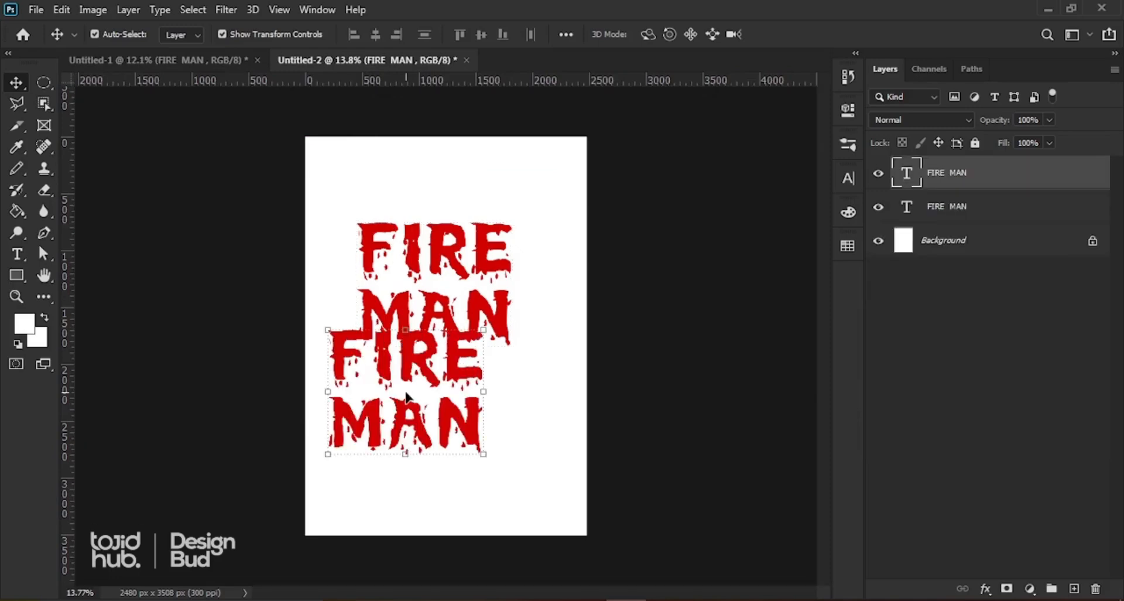
pyautogui.hotkey('ctrl', 'z')
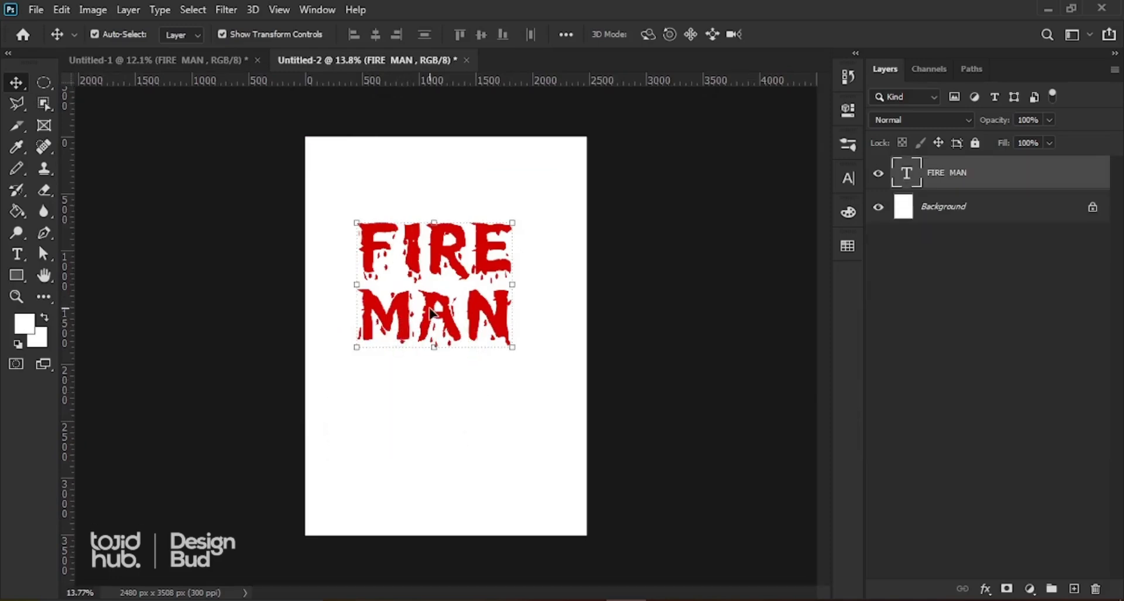
pyautogui.moveTo(431, 313); pyautogui.dragTo(442, 407)
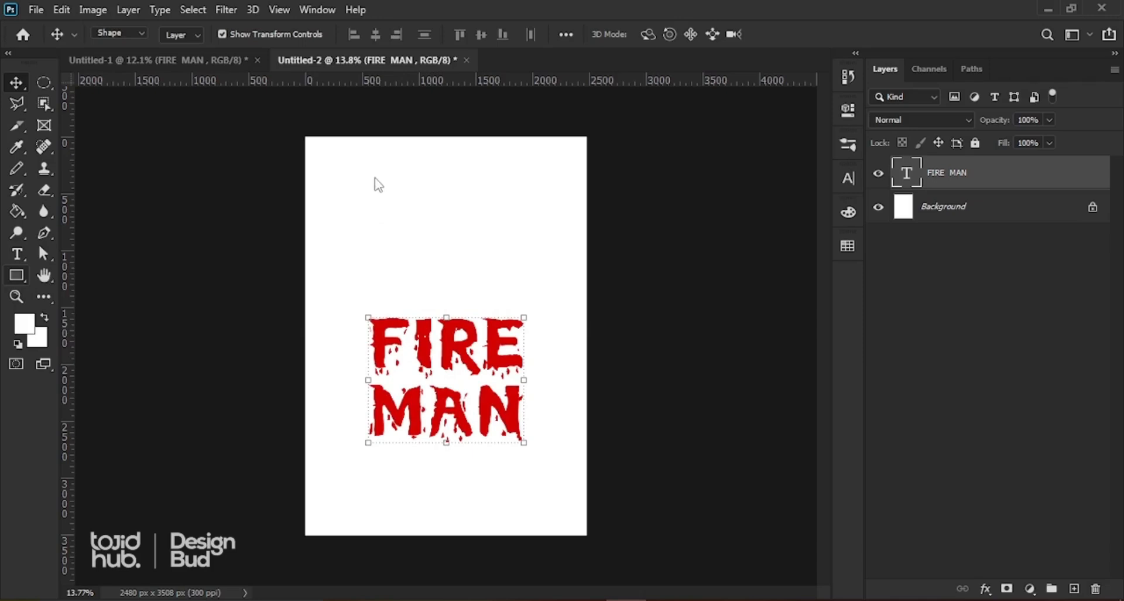
# Step: Draw a 1364 × 1052 px rectangle above the FIRE MAN text with the Rectangle tool
pyautogui.rightClick(17, 275)
pyautogui.click(82, 275)
pyautogui.click(338, 259)
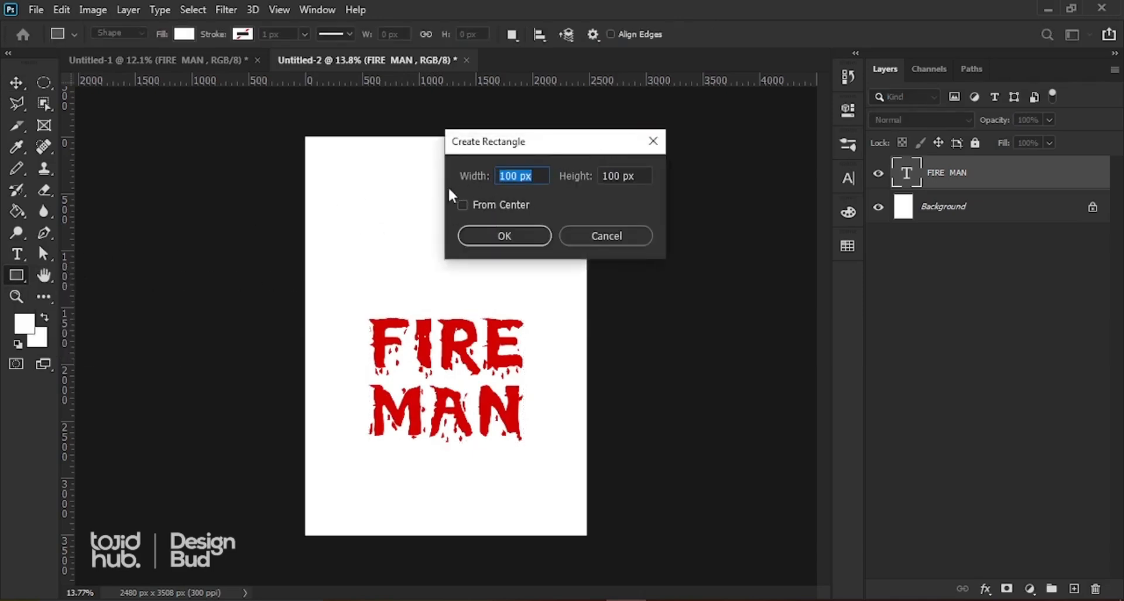
pyautogui.press('Escape')
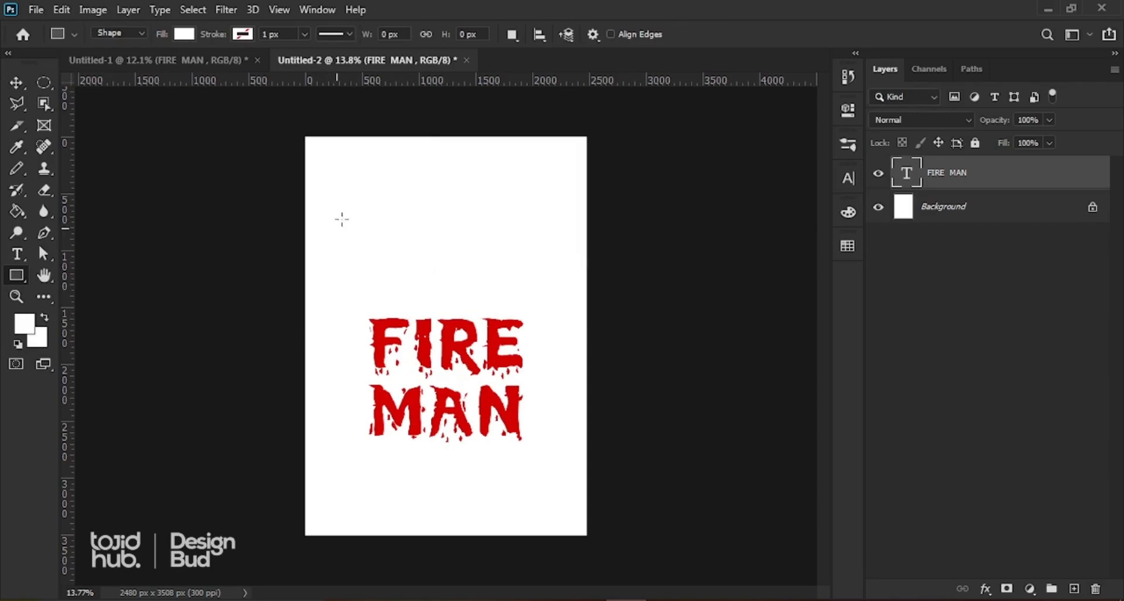
pyautogui.moveTo(512, 282)
pyautogui.mouseDown()
pyautogui.moveTo(552, 302)
pyautogui.moveTo(511, 299)
pyautogui.mouseUp()
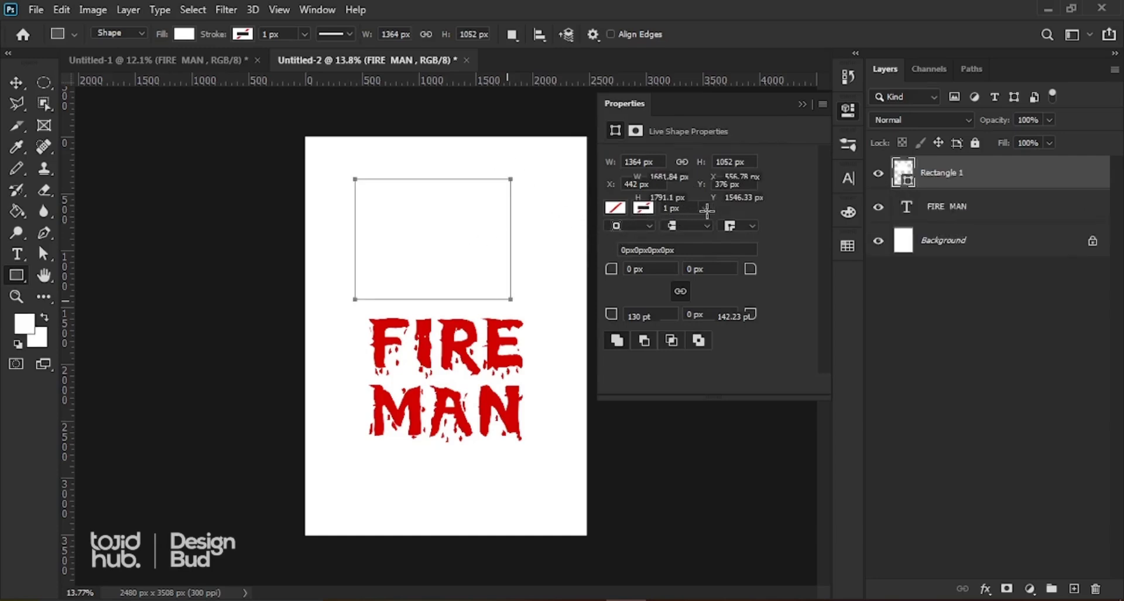
# Step: Fill Rectangle 1 with the bright red from Recently Used Colors in Properties
pyautogui.click(16, 82)
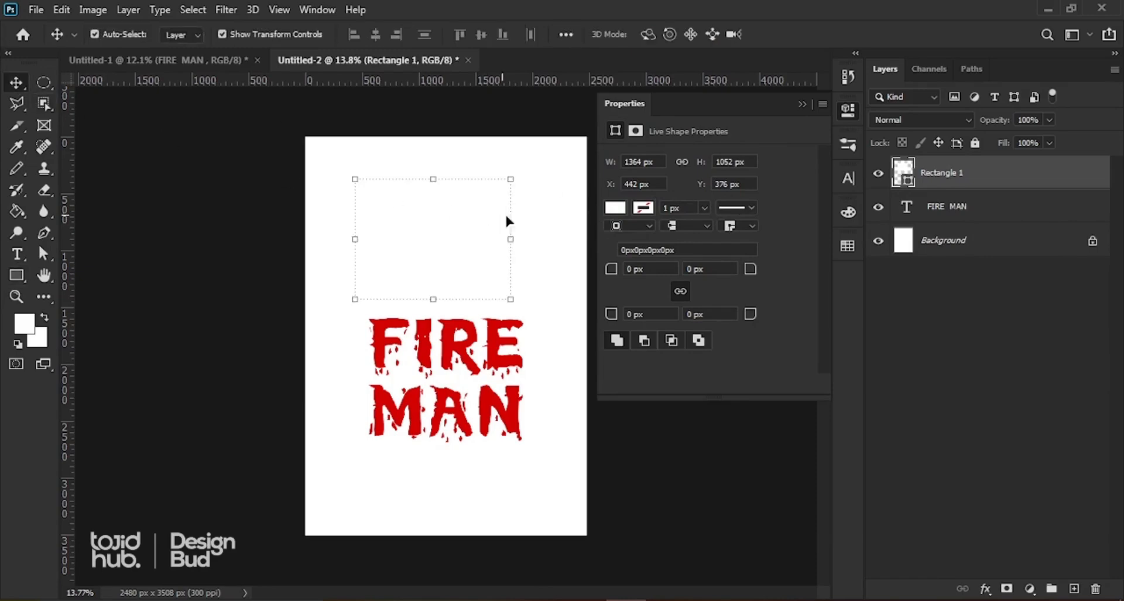
pyautogui.click(615, 208)
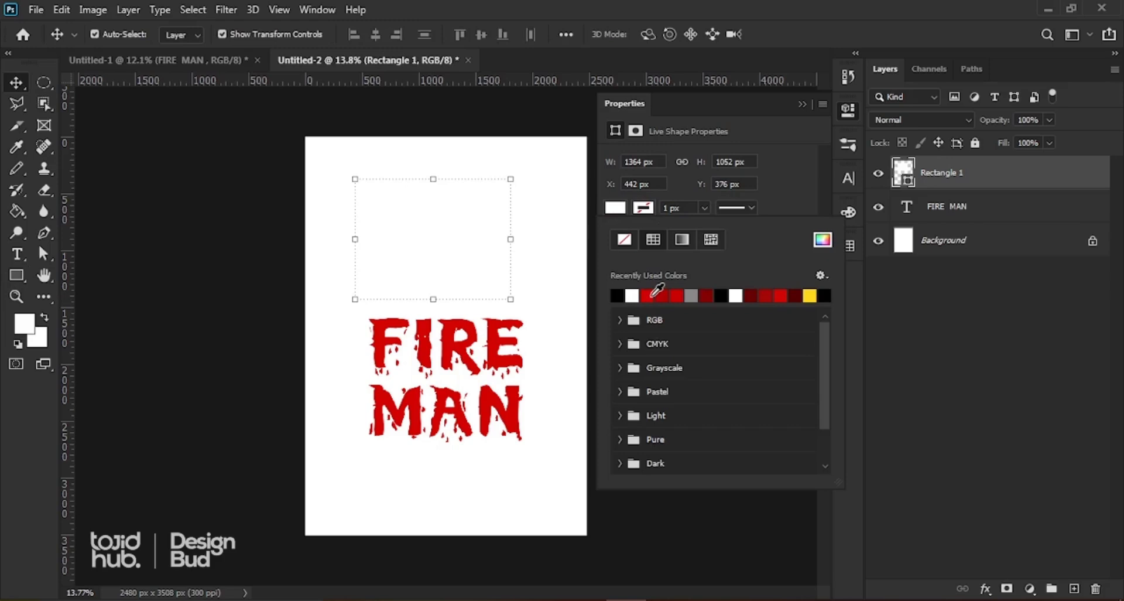
pyautogui.click(654, 294)
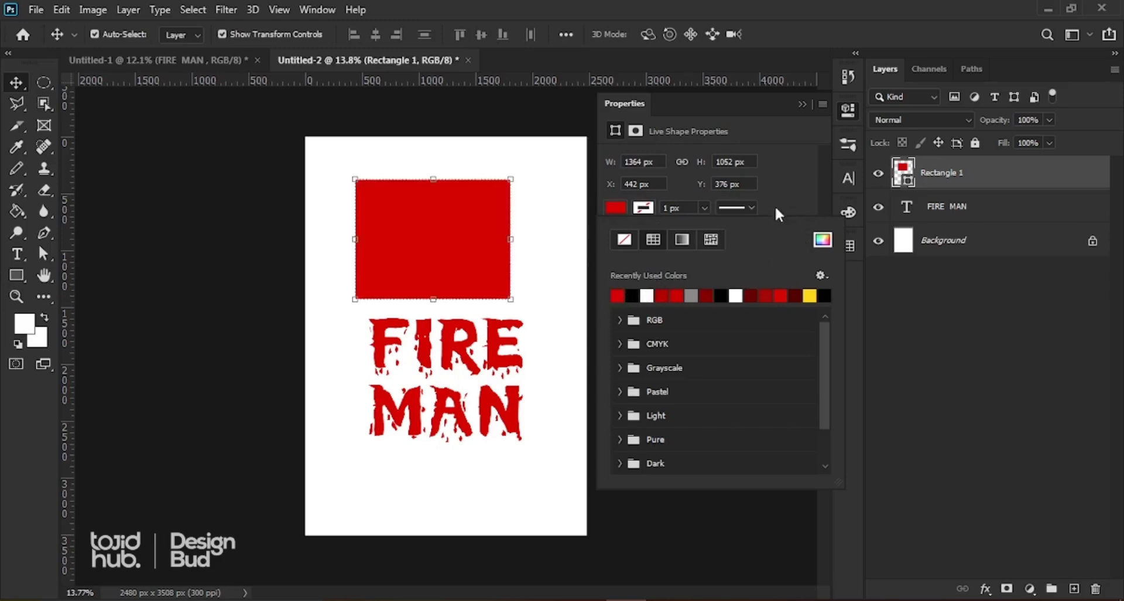
pyautogui.click(663, 296)
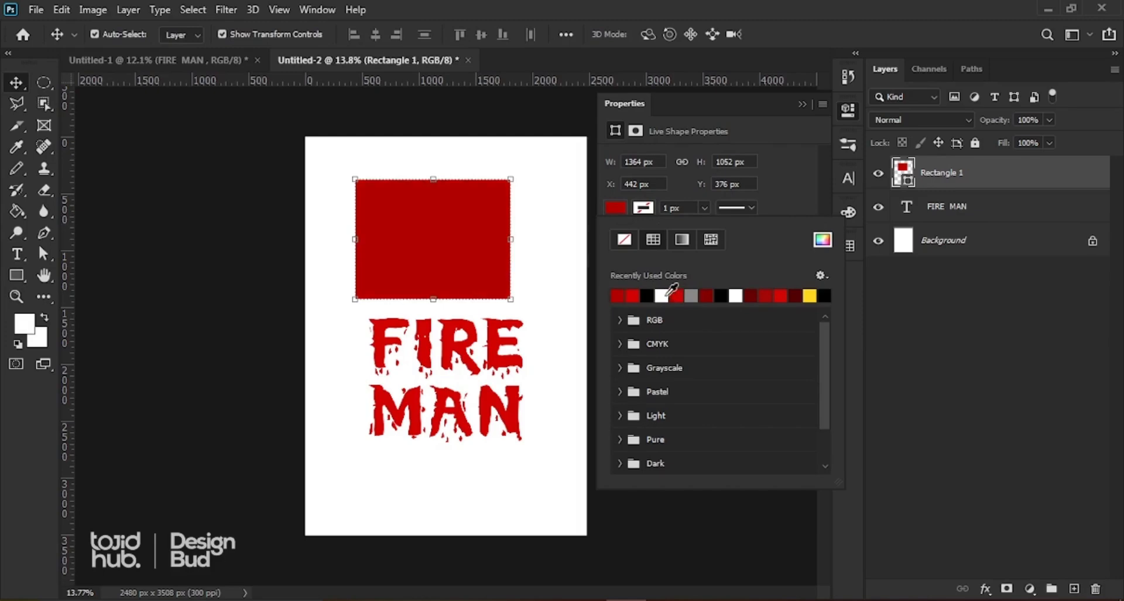
pyautogui.click(637, 297)
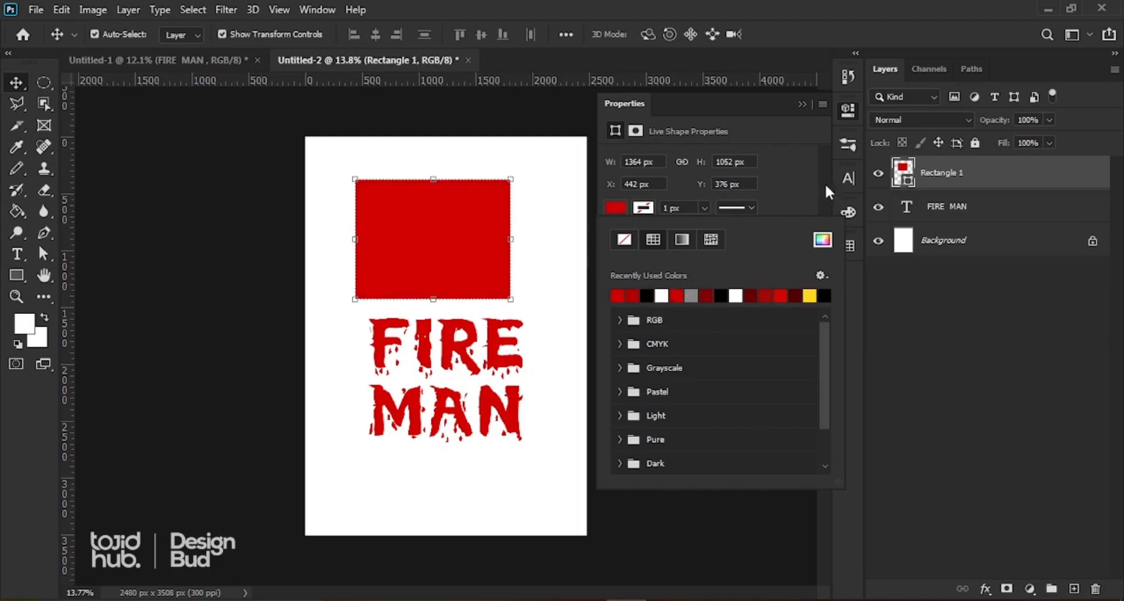
pyautogui.click(800, 181)
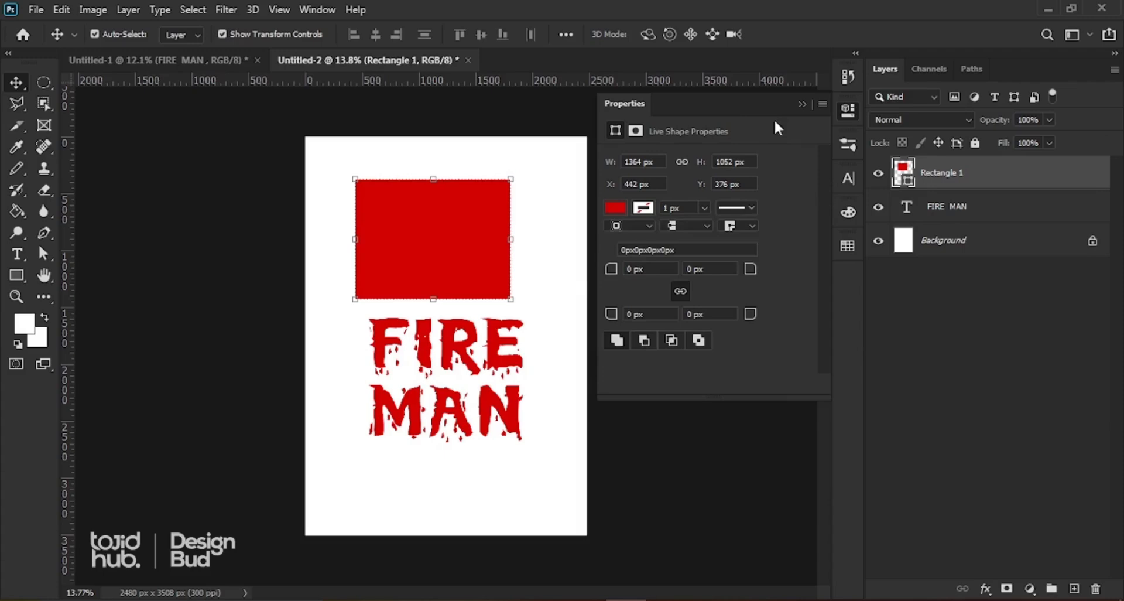
pyautogui.click(801, 105)
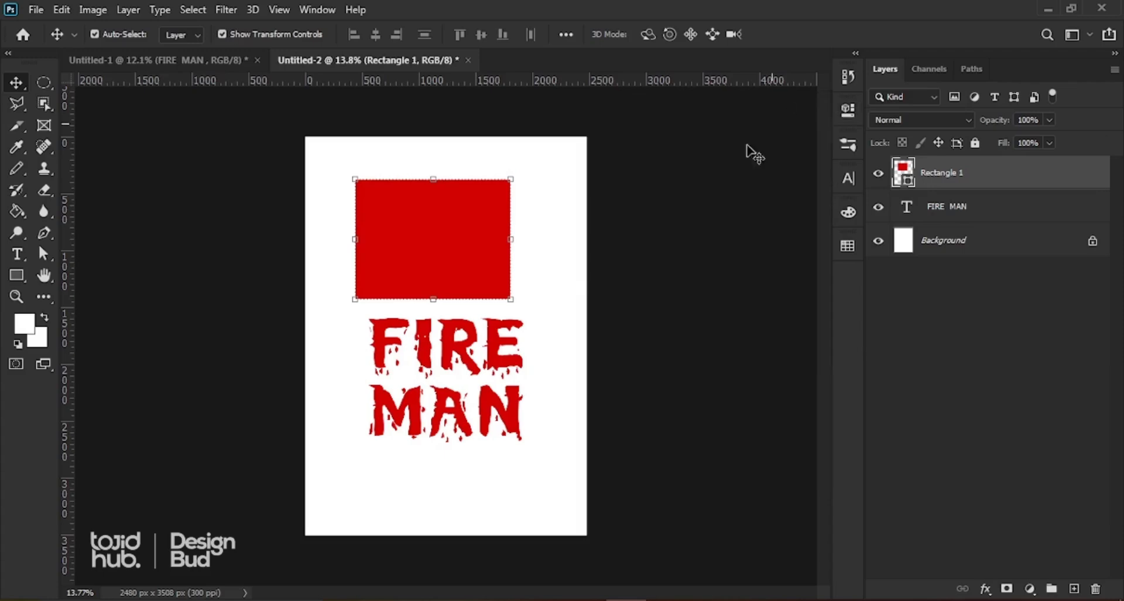
pyautogui.click(501, 353)
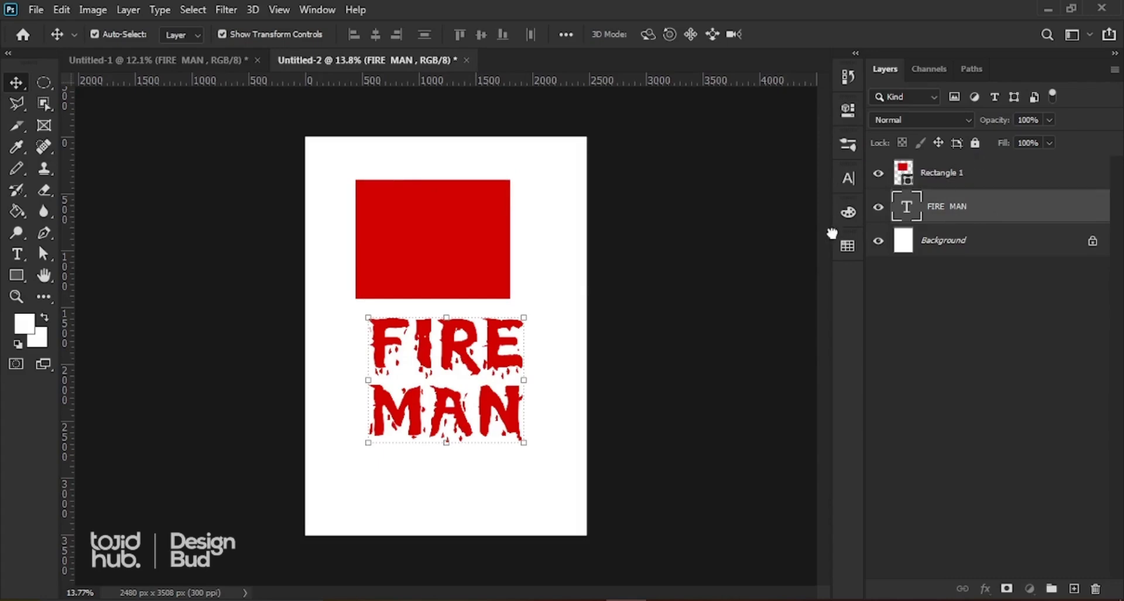
# Step: Stack FIRE MAN above Rectangle 1 and make it white from the Swatches panel
pyautogui.moveTo(832, 233); pyautogui.dragTo(832, 234)
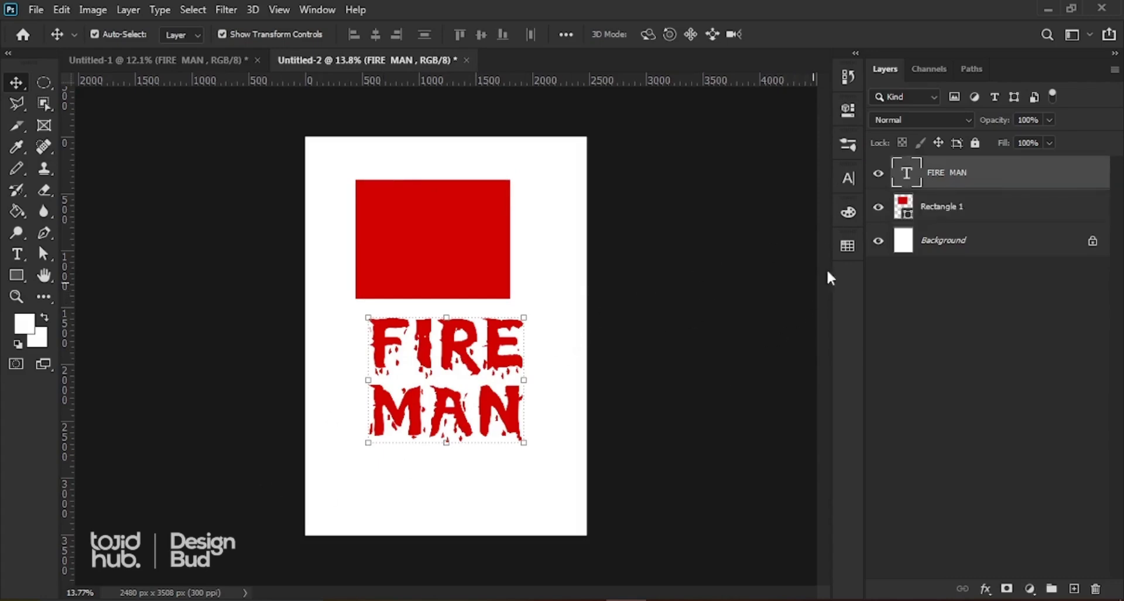
pyautogui.click(849, 247)
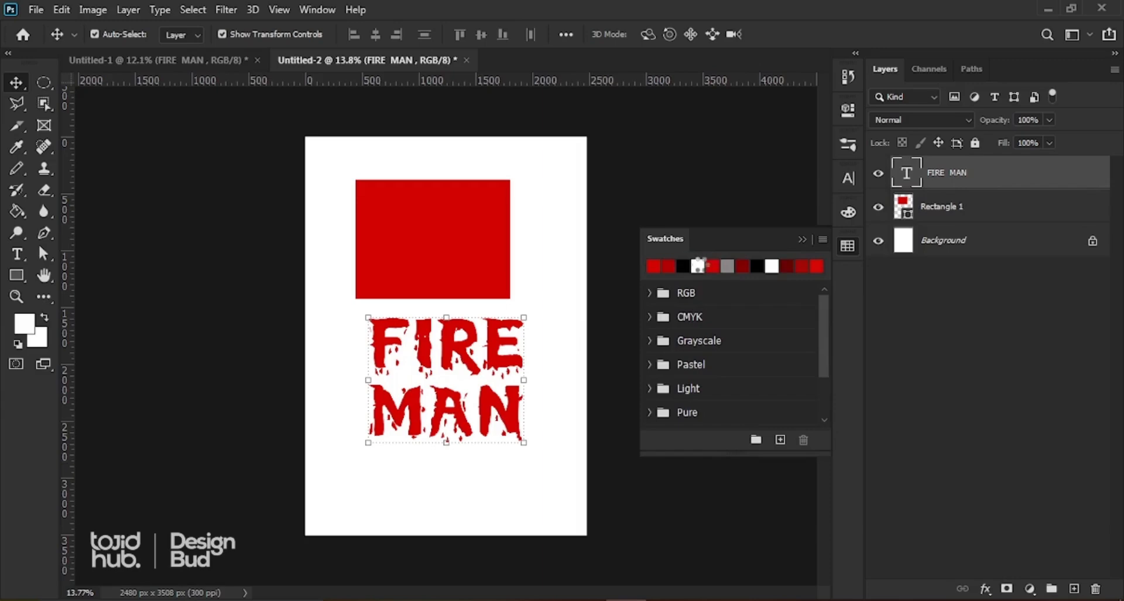
pyautogui.moveTo(699, 265); pyautogui.dragTo(458, 215)
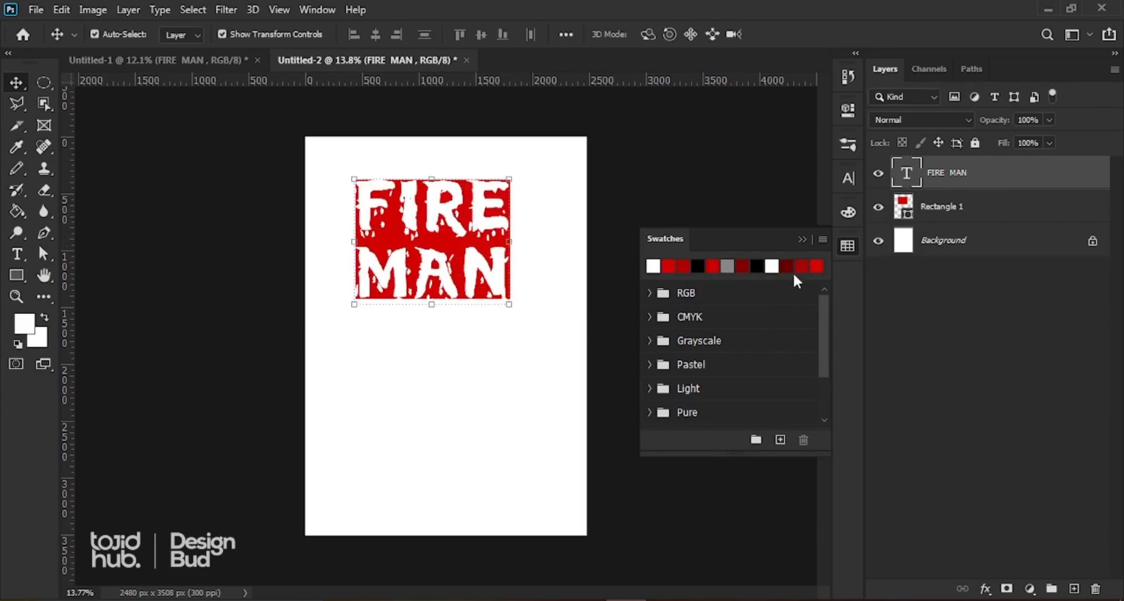
pyautogui.click(802, 239)
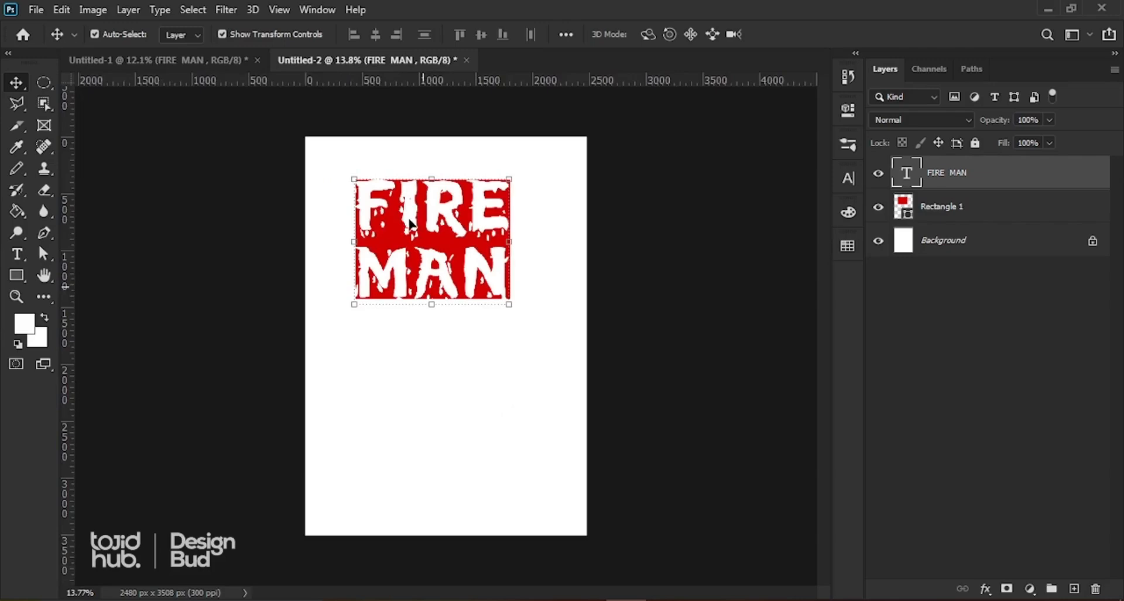
pyautogui.scroll(1, 412, 223)
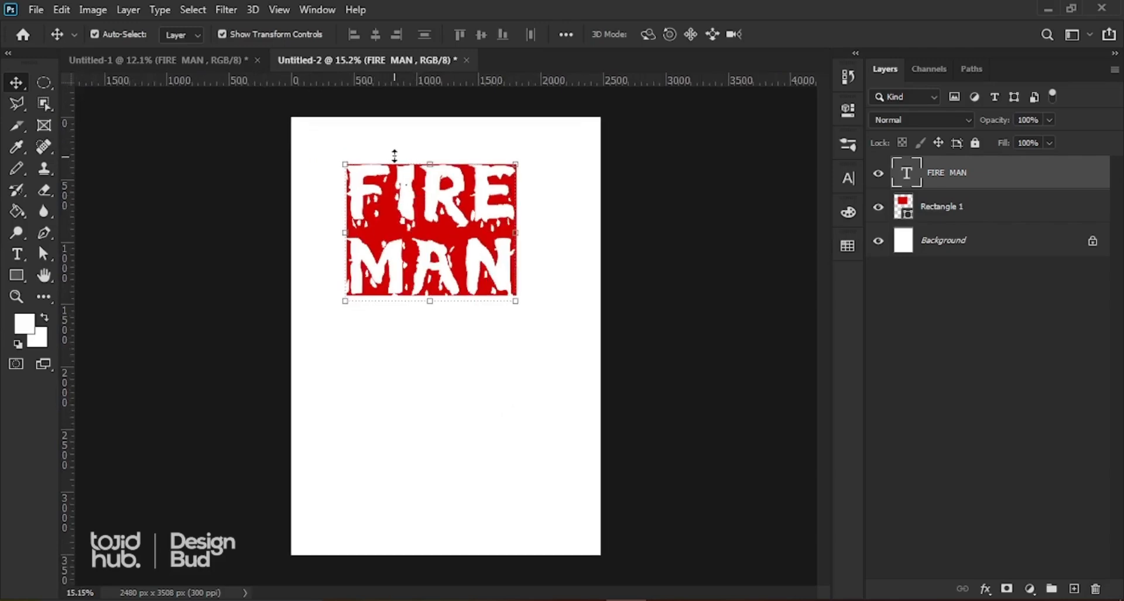
pyautogui.press('z')
pyautogui.moveTo(319, 150); pyautogui.dragTo(541, 315)
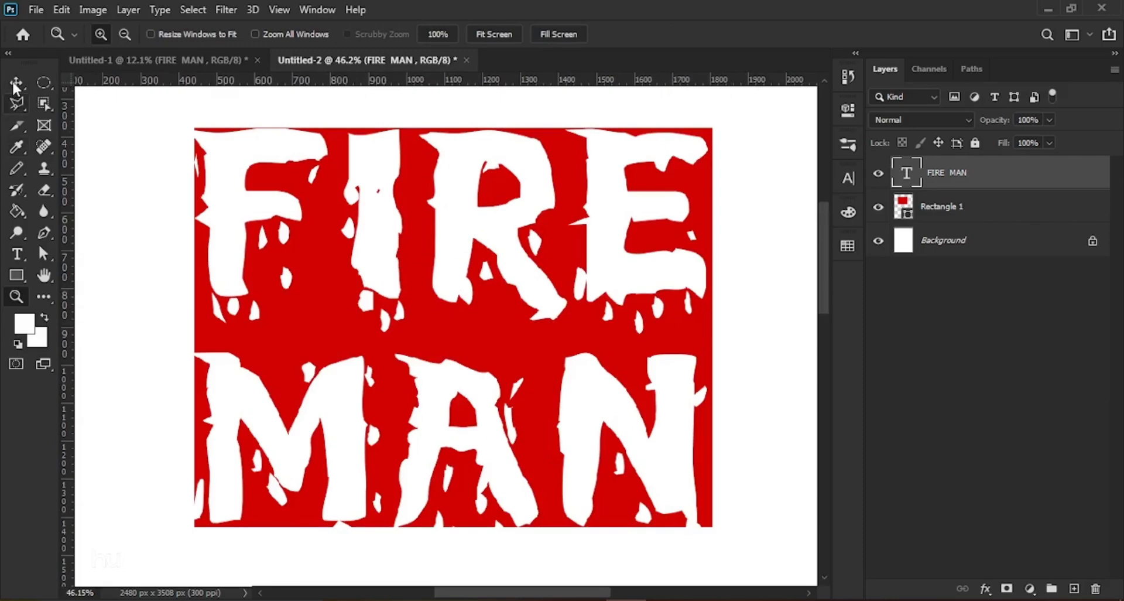
# Step: Lower the rectangle's top edge with Free Transform, undoing the unwanted height resizes
pyautogui.click(16, 87)
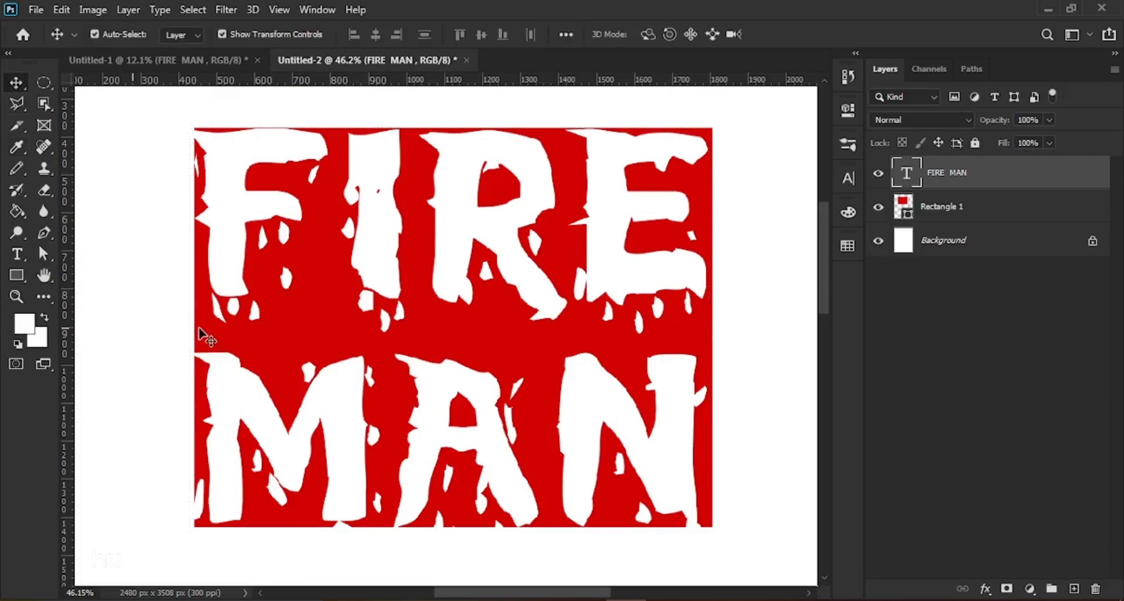
pyautogui.click(934, 213)
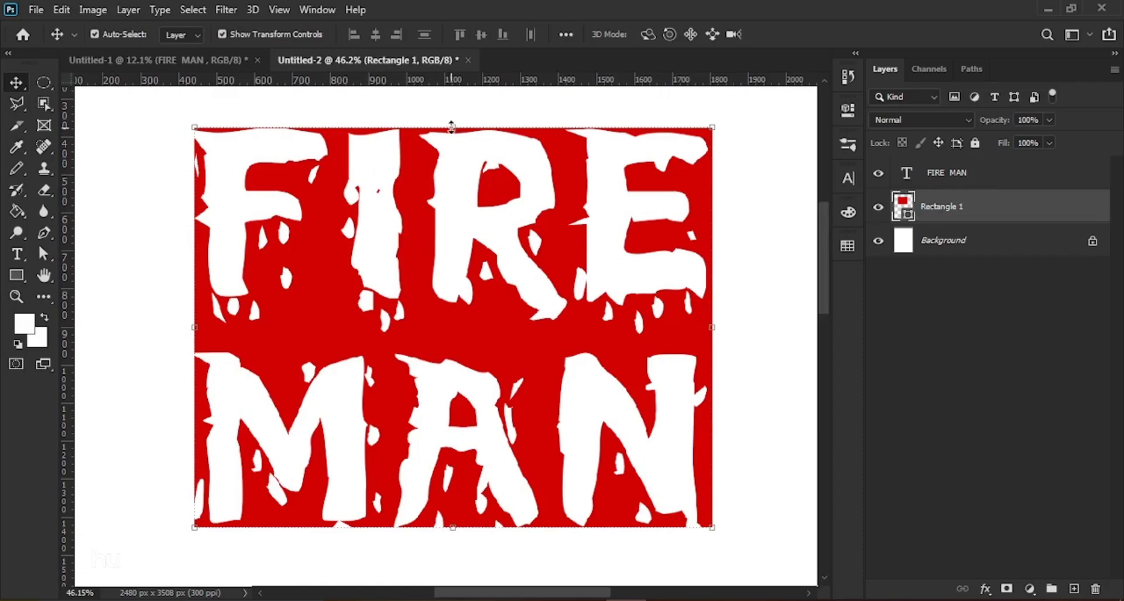
pyautogui.moveTo(453, 129); pyautogui.dragTo(452, 148)
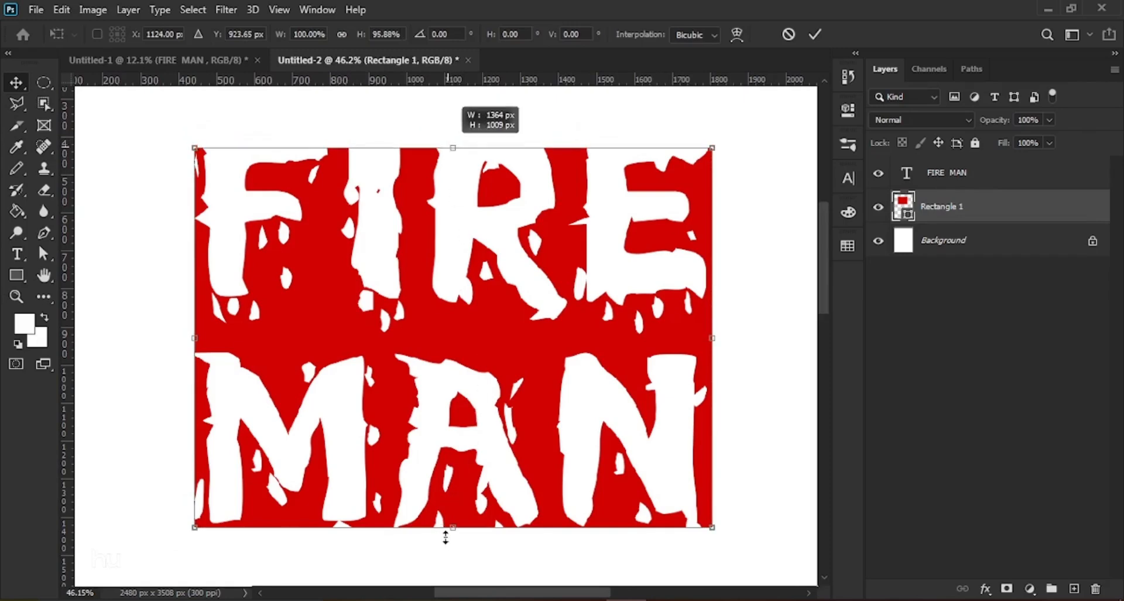
pyautogui.moveTo(445, 536); pyautogui.dragTo(452, 530)
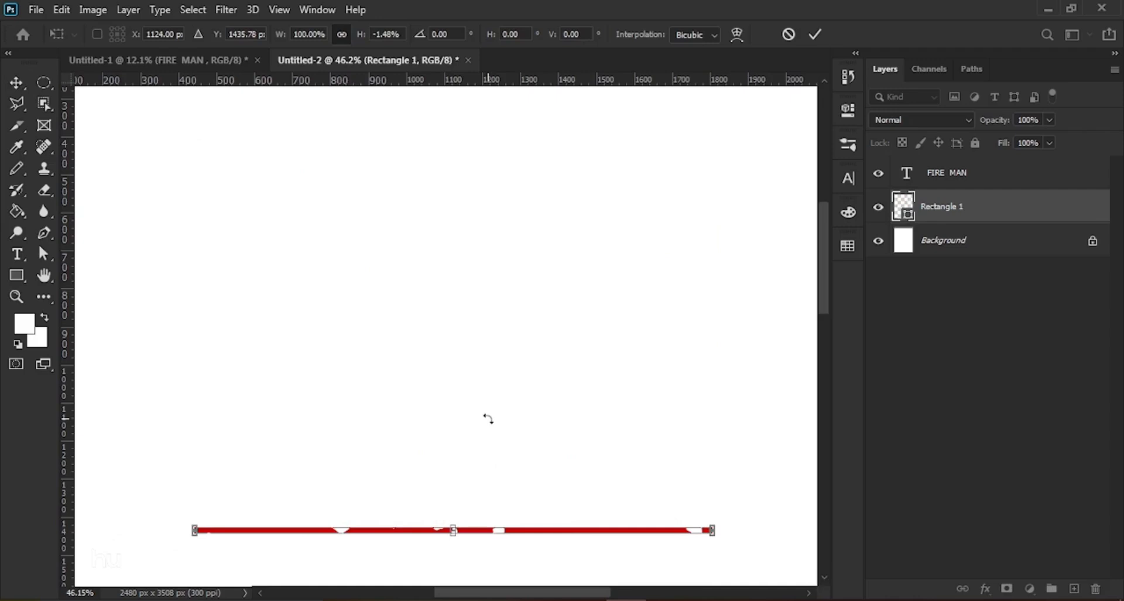
pyautogui.hotkey('ctrl', 'z')
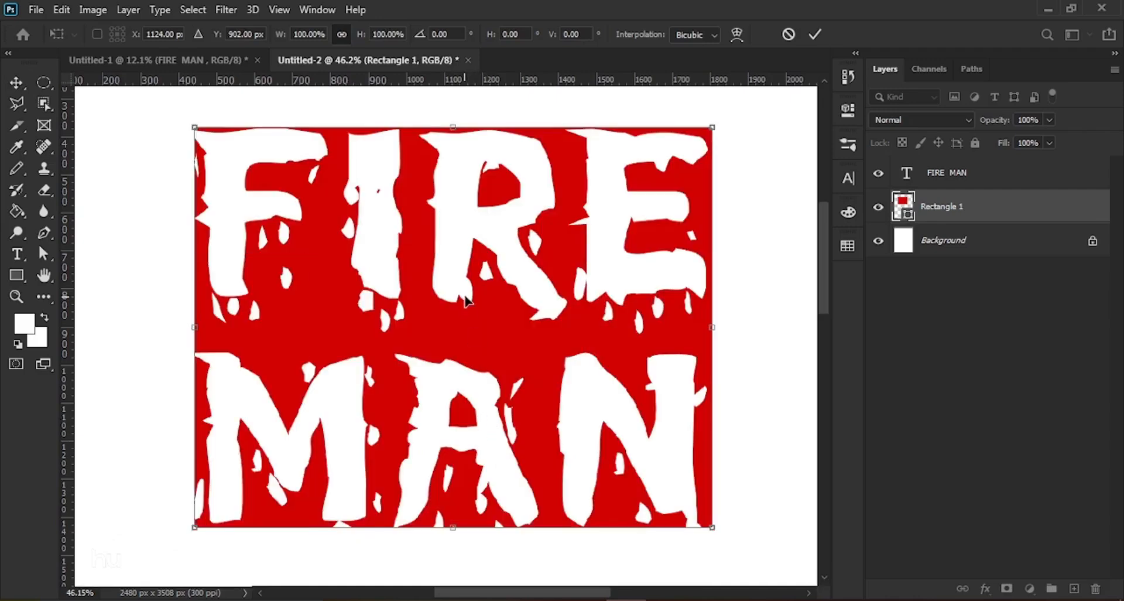
pyautogui.moveTo(454, 130); pyautogui.dragTo(452, 142)
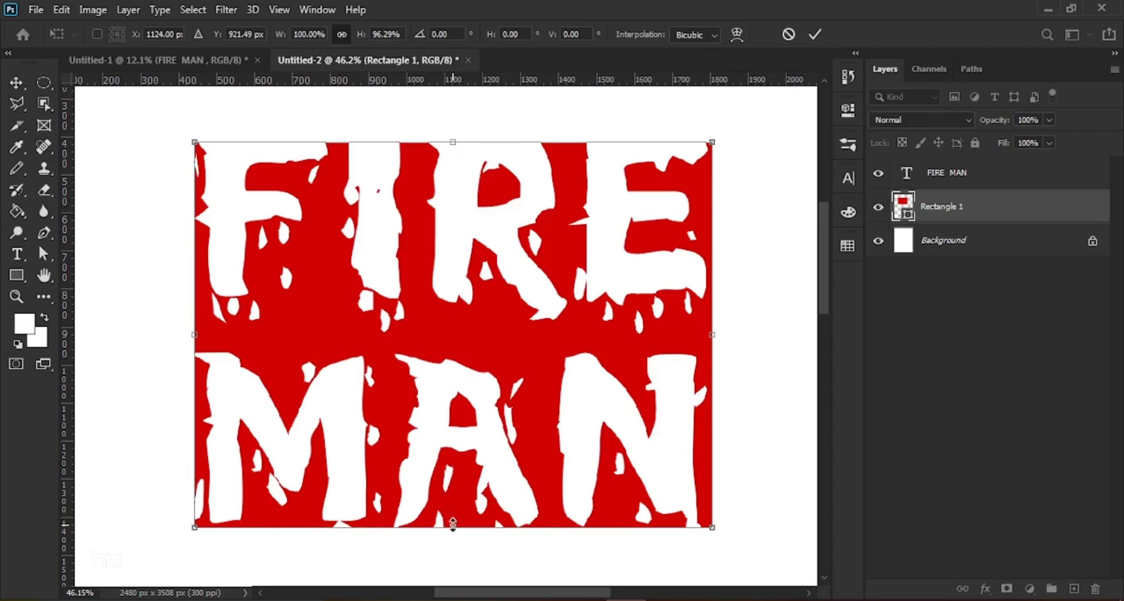
pyautogui.moveTo(454, 527); pyautogui.dragTo(613, 403)
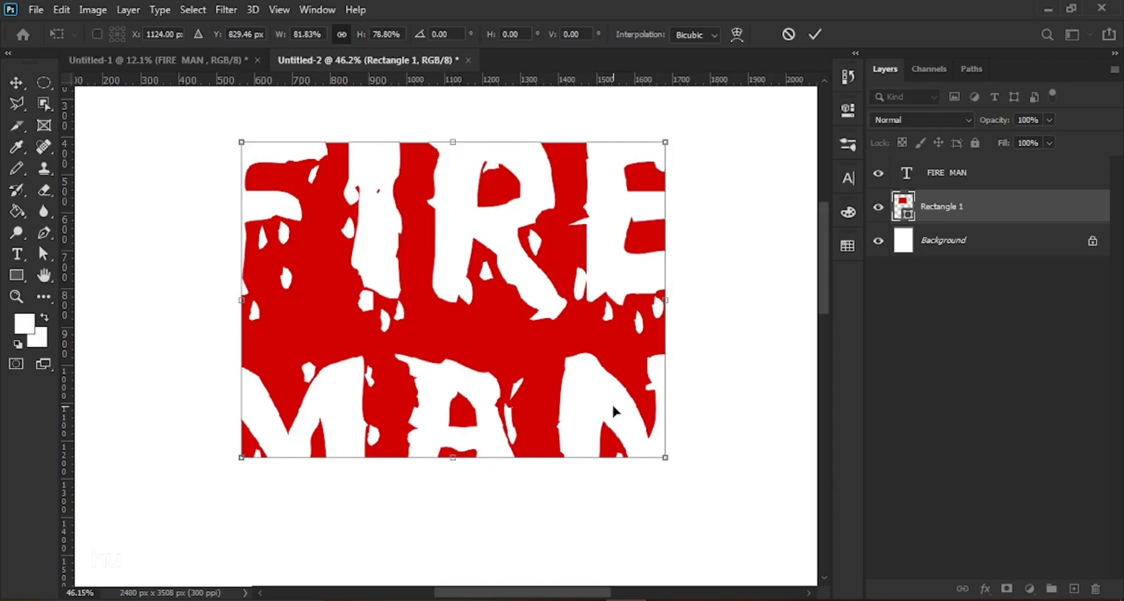
pyautogui.hotkey('ctrl', 'z')
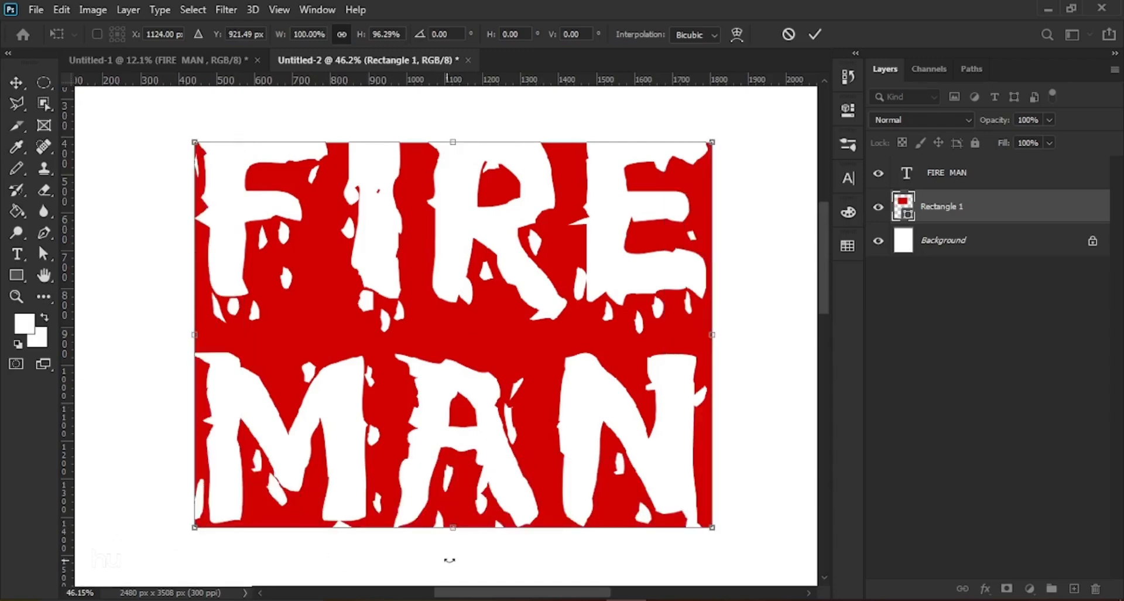
pyautogui.moveTo(452, 527); pyautogui.dragTo(725, 328)
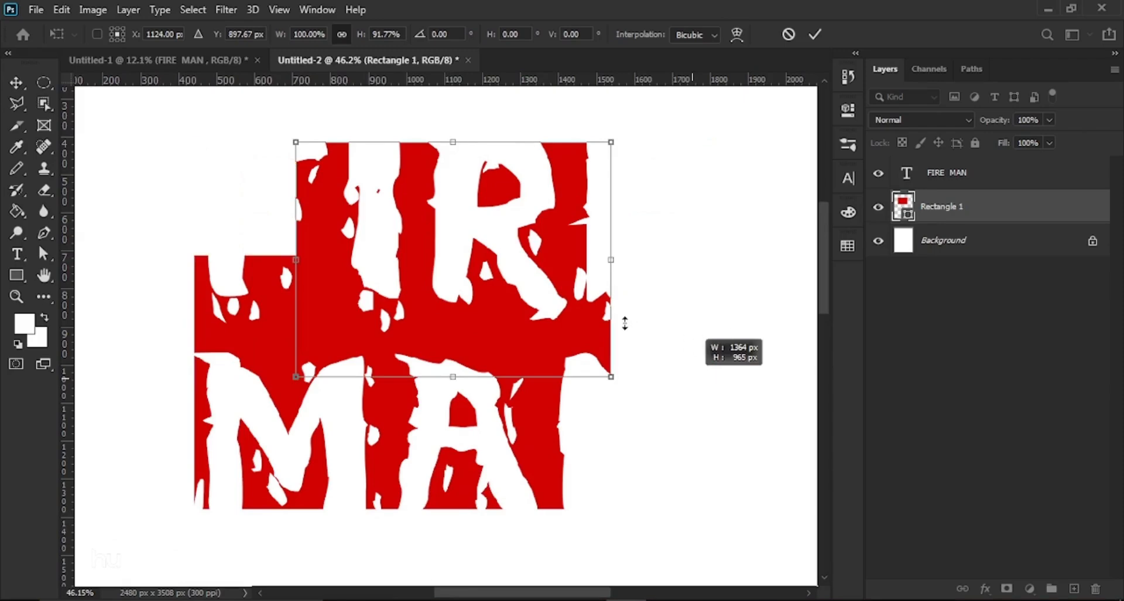
pyautogui.hotkey('ctrl', 'z')
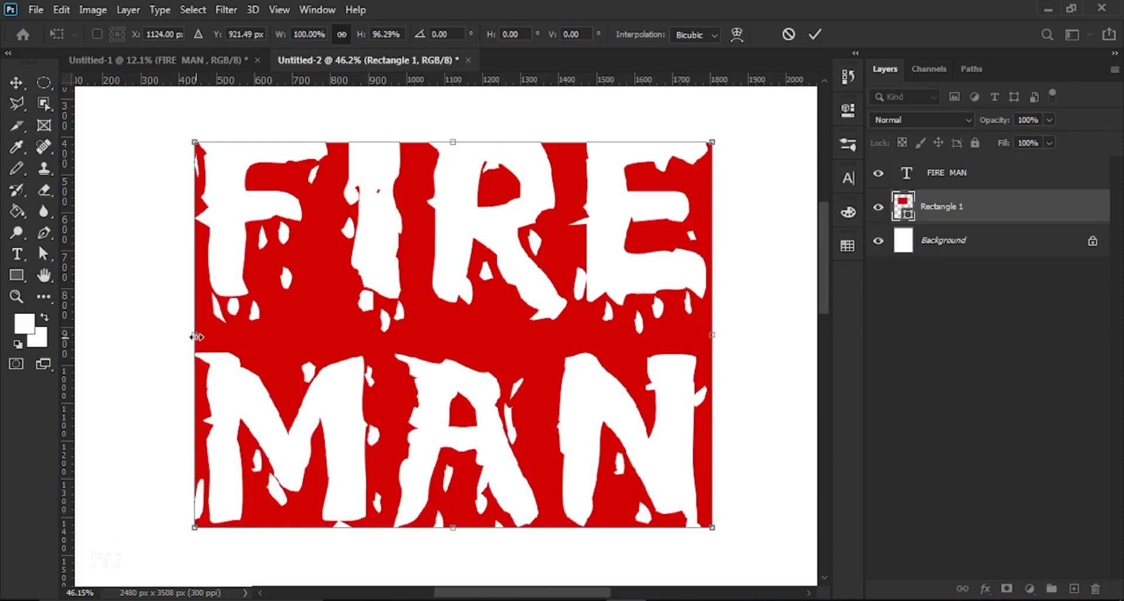
# Step: Narrow the rectangle's sides and raise its bottom to about 91%, commit, and lock the layer
pyautogui.moveTo(195, 332); pyautogui.dragTo(212, 332)
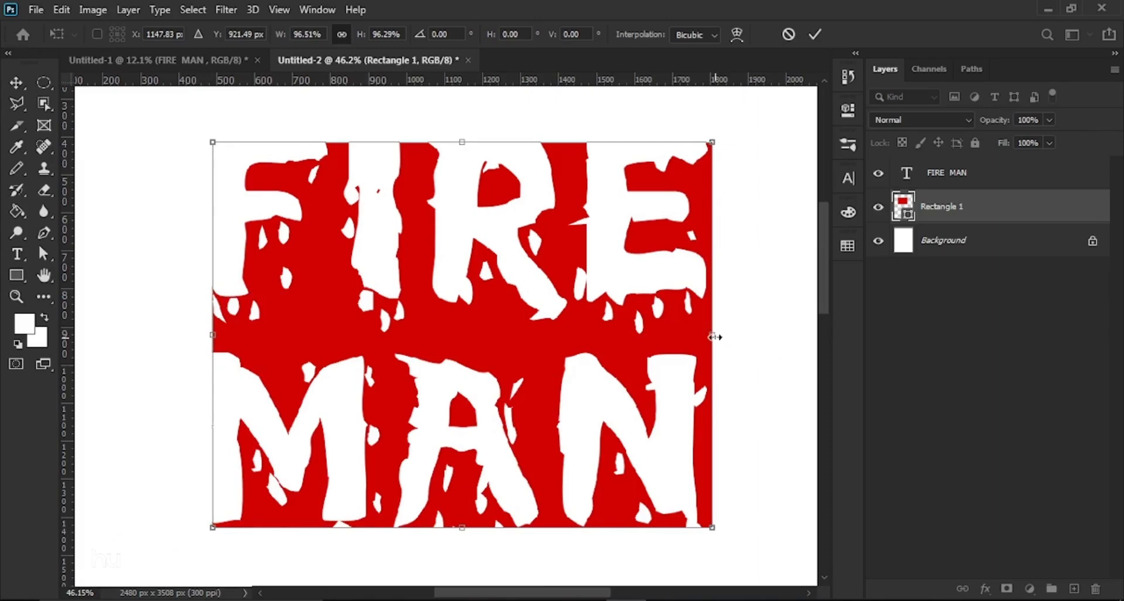
pyautogui.moveTo(712, 334); pyautogui.dragTo(684, 333)
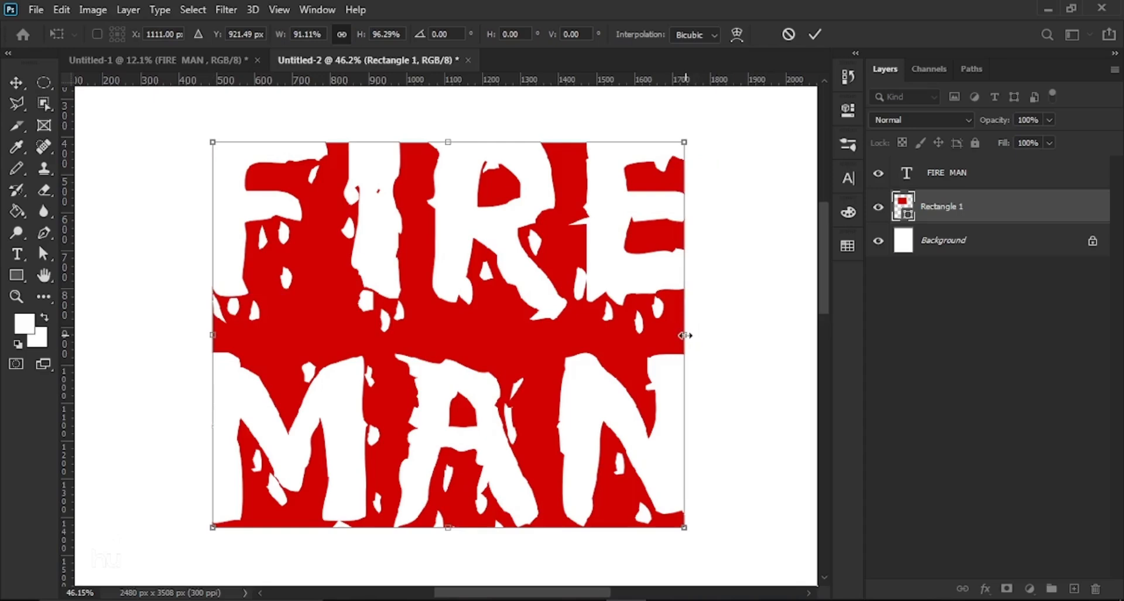
pyautogui.moveTo(449, 527); pyautogui.dragTo(448, 506)
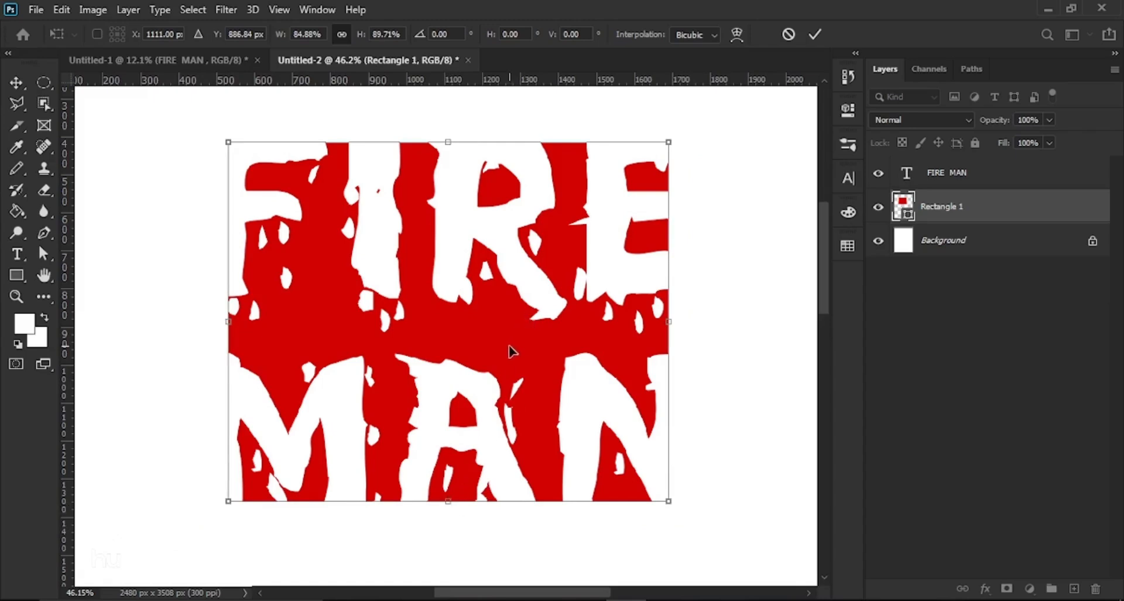
pyautogui.hotkey('ctrl', 'z')
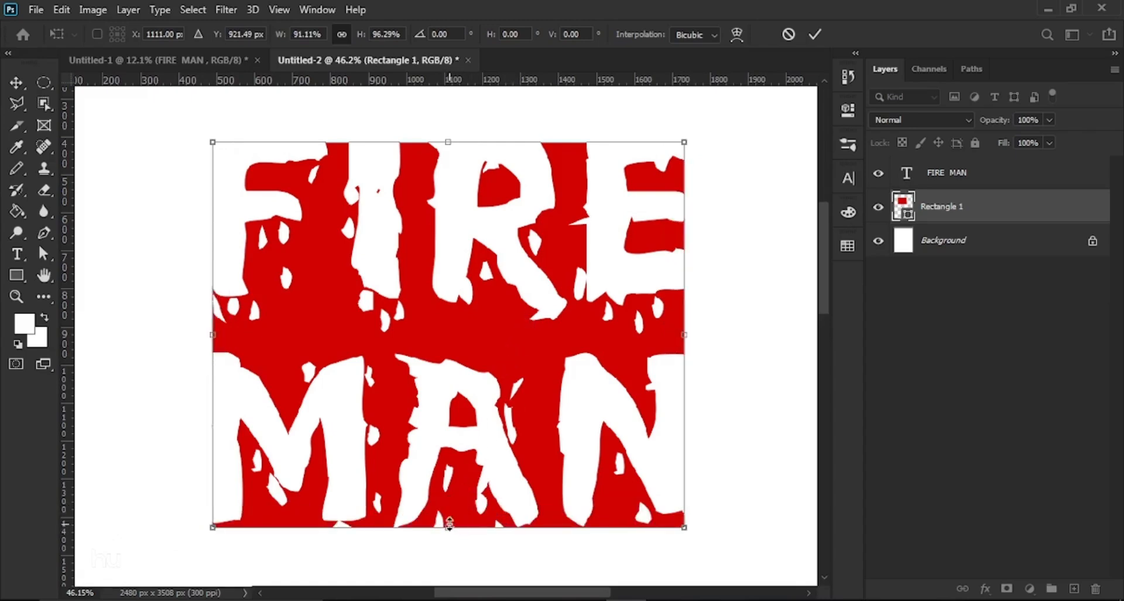
pyautogui.moveTo(448, 527); pyautogui.dragTo(447, 504)
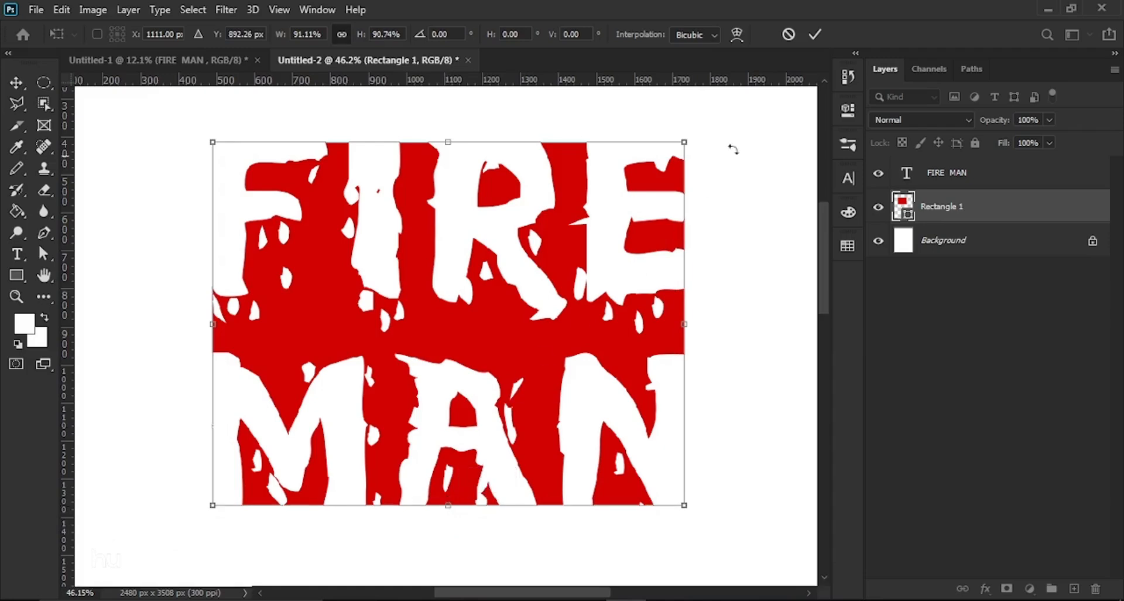
pyautogui.click(815, 35)
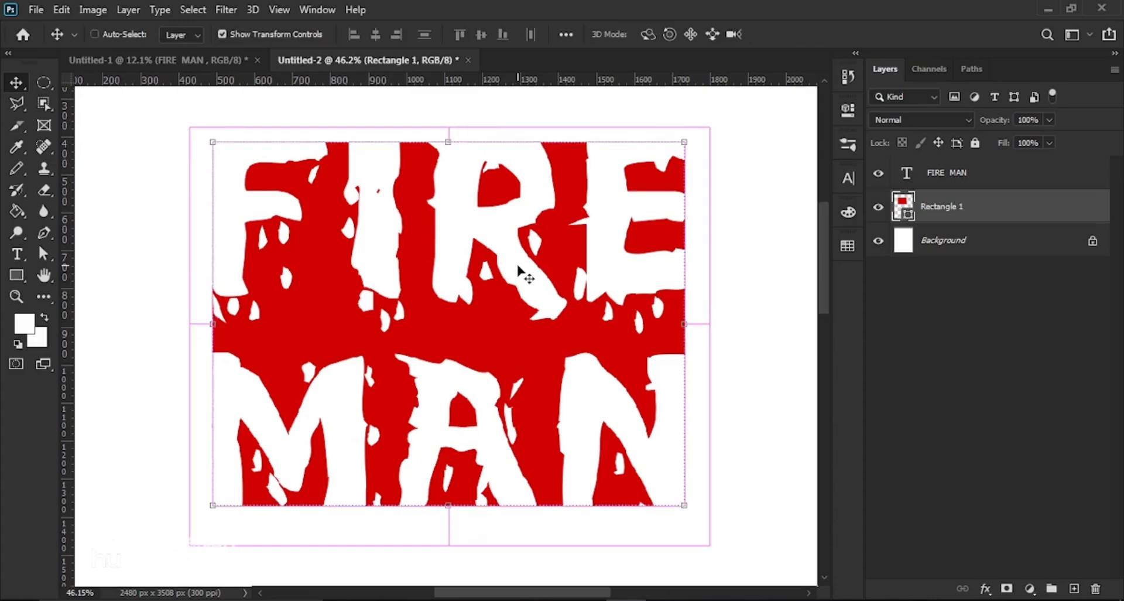
pyautogui.hotkey('ctrl', '/')
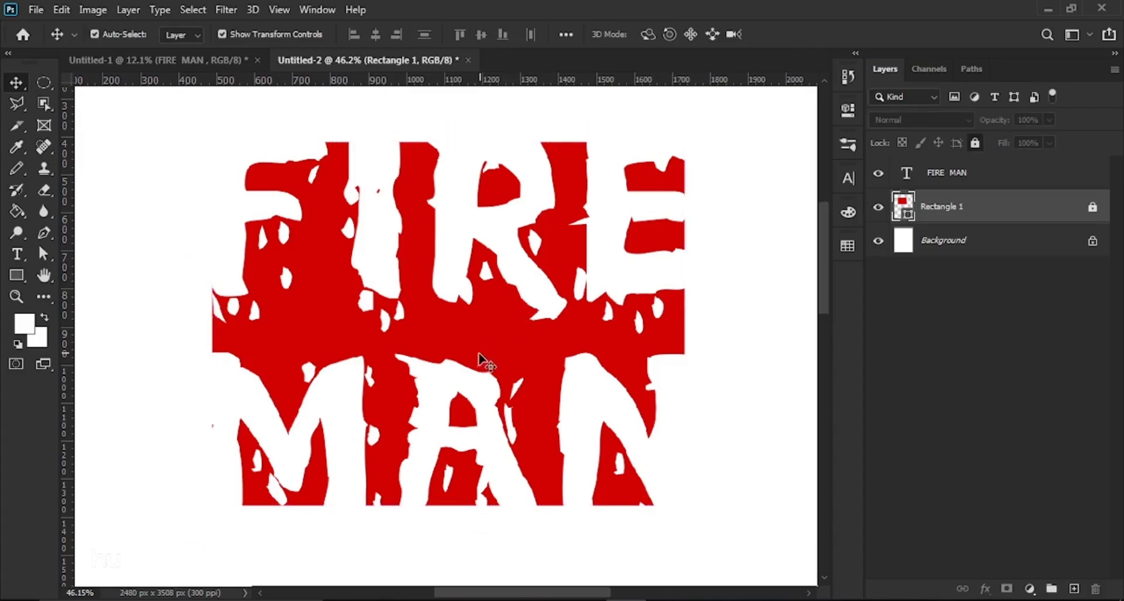
pyautogui.scroll(-1, 426, 353)
# Step: Select FIRE MAN and Rectangle 1, group them into Group 1 with Ctrl+G, and collapse it
pyautogui.scroll(-6, 426, 354)
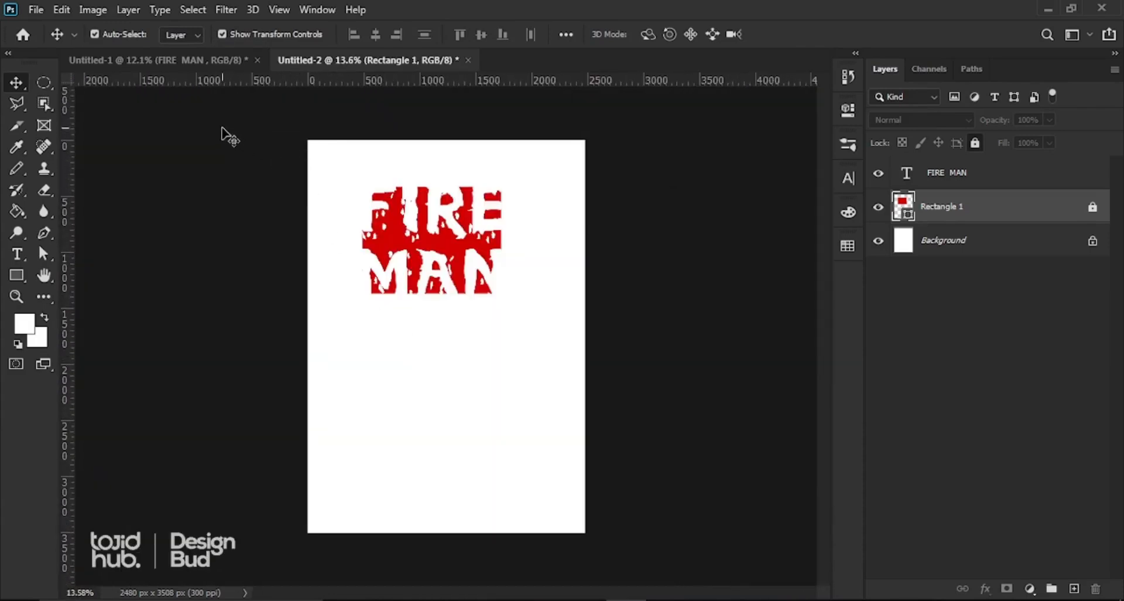
pyautogui.moveTo(229, 144); pyautogui.dragTo(512, 318)
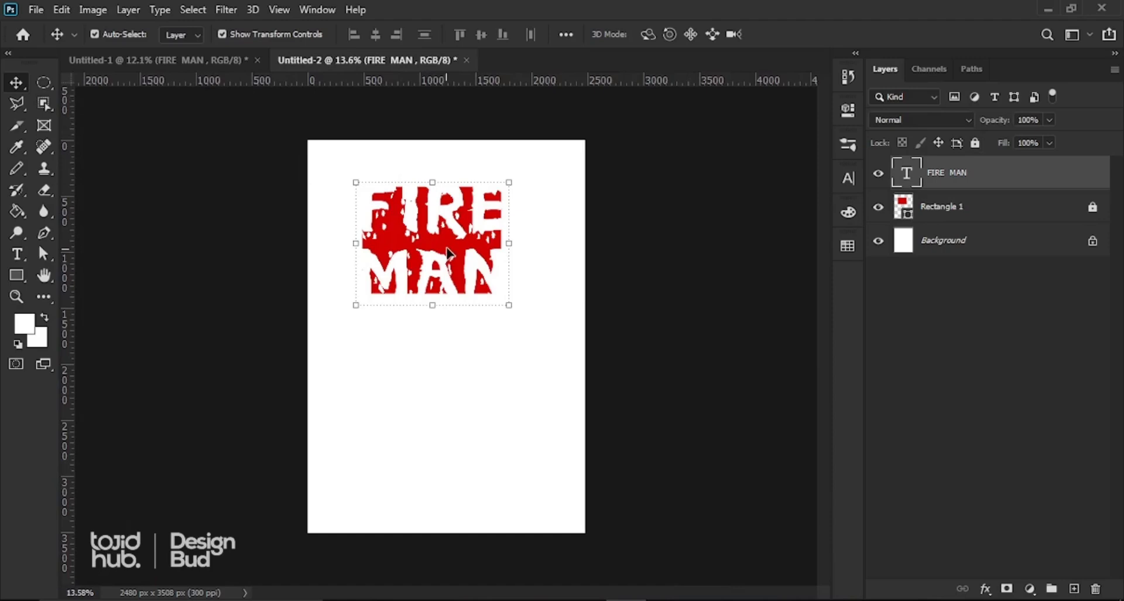
pyautogui.moveTo(451, 258); pyautogui.dragTo(456, 253)
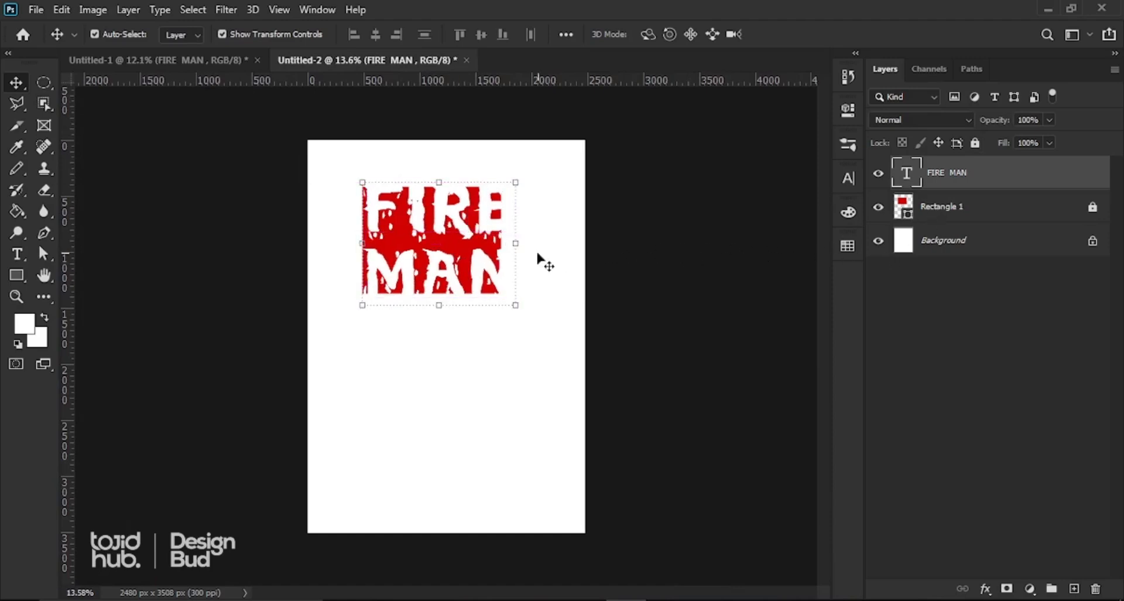
pyautogui.press('ctrl')
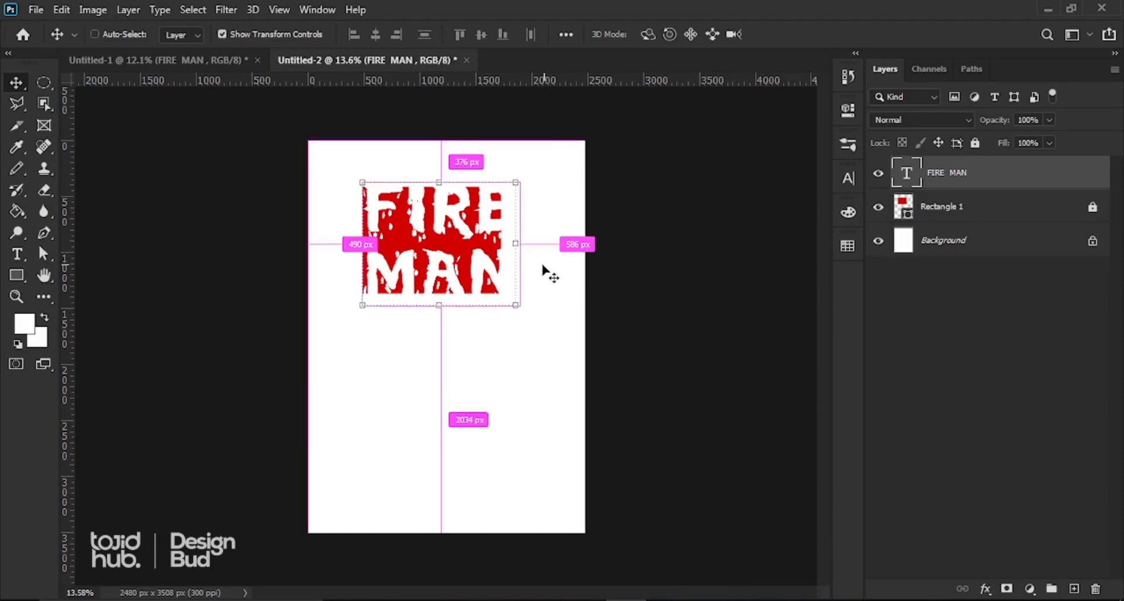
pyautogui.hotkey('ctrl', 'z')
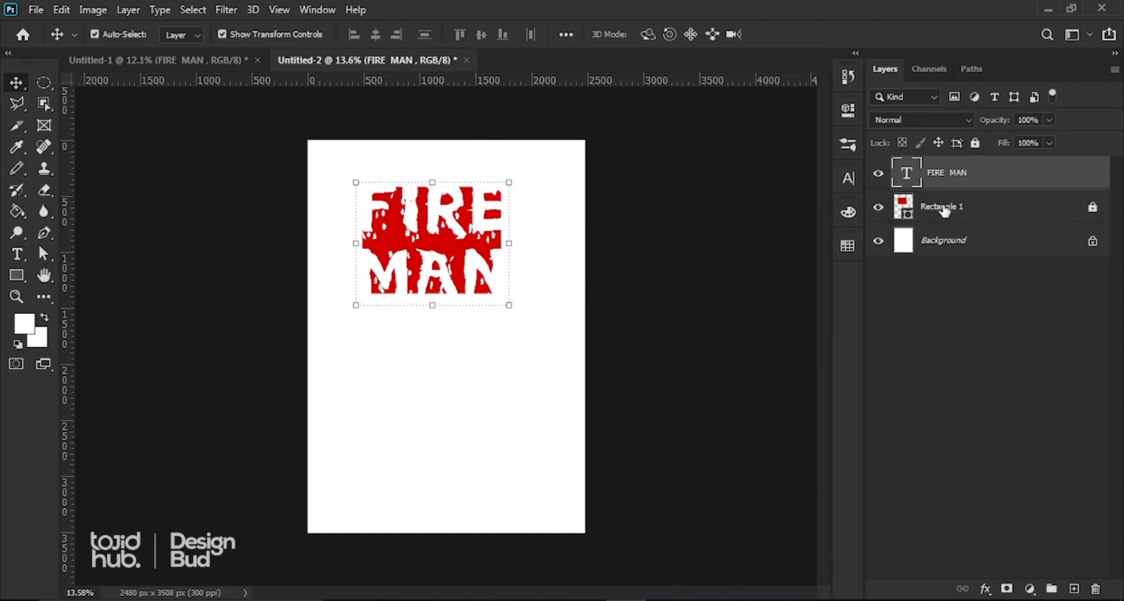
pyautogui.press('ctrl')
pyautogui.hotkey('ctrl', 'z')
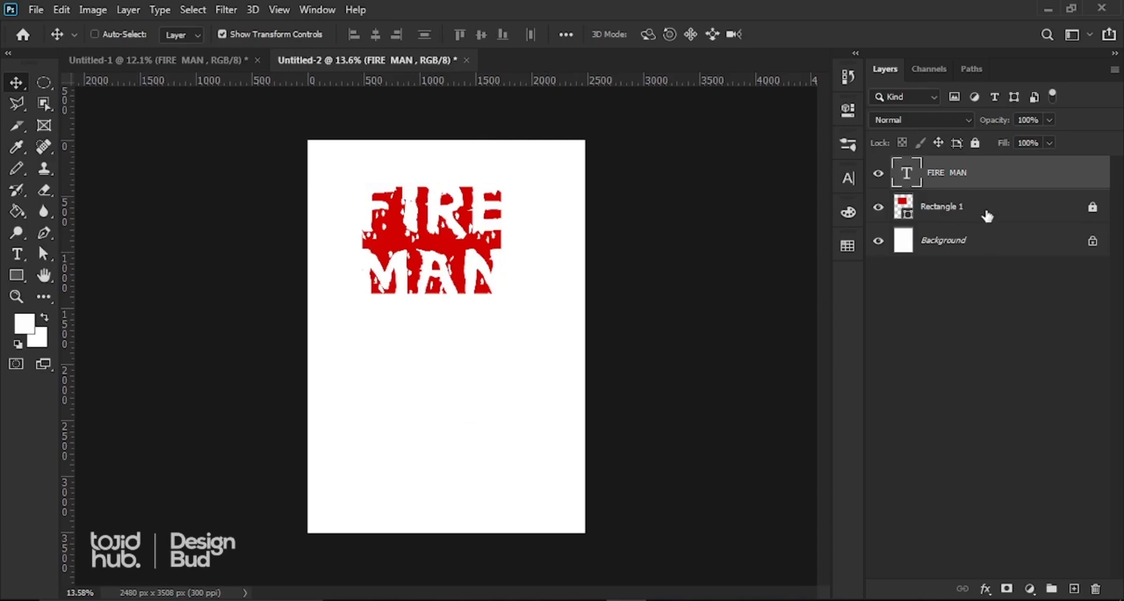
pyautogui.keyDown('ctrl'); pyautogui.click(983, 216); pyautogui.keyUp('ctrl')
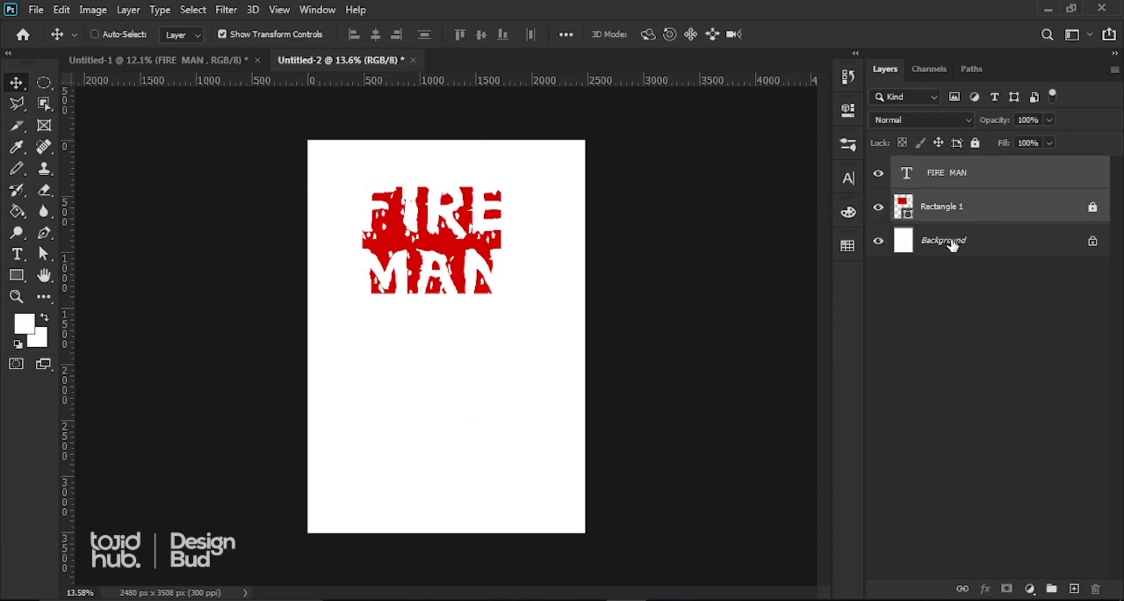
pyautogui.hotkey('ctrl', 'g')
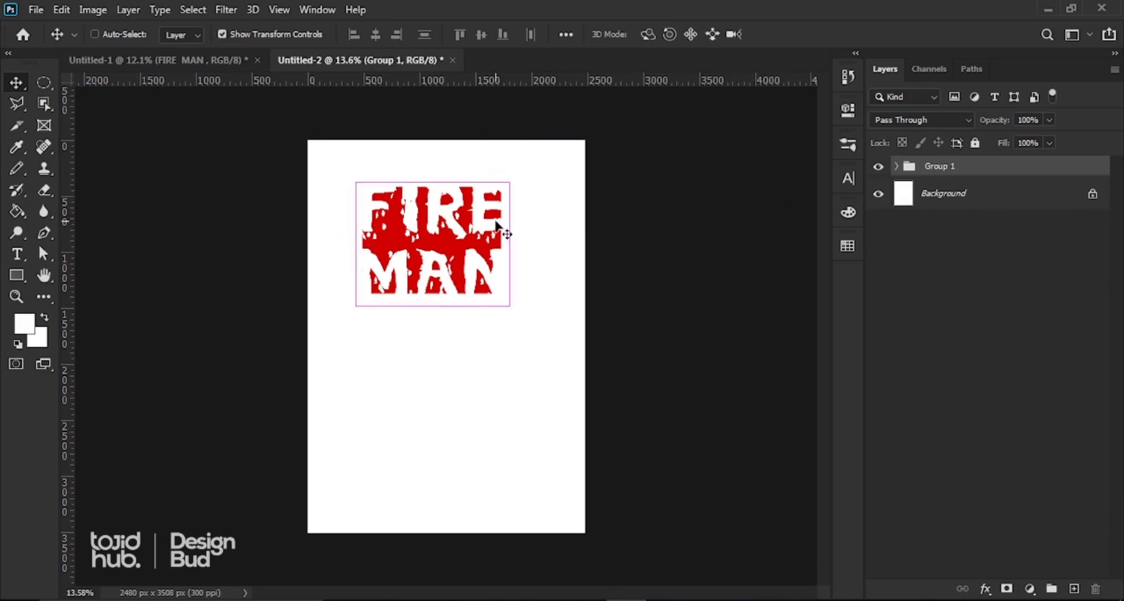
pyautogui.click(440, 252)
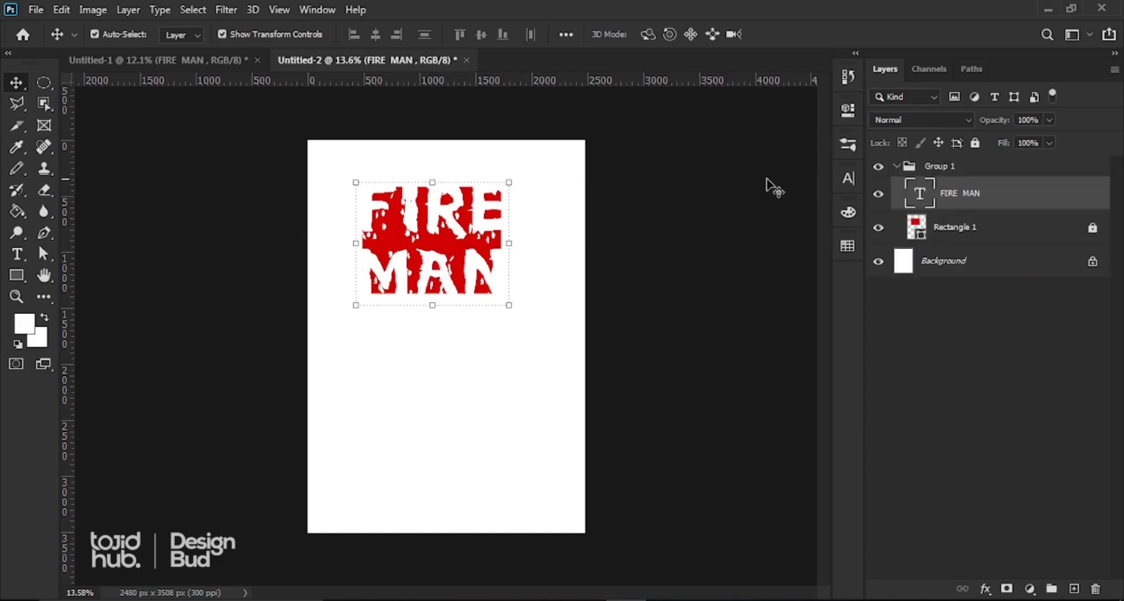
pyautogui.click(932, 168)
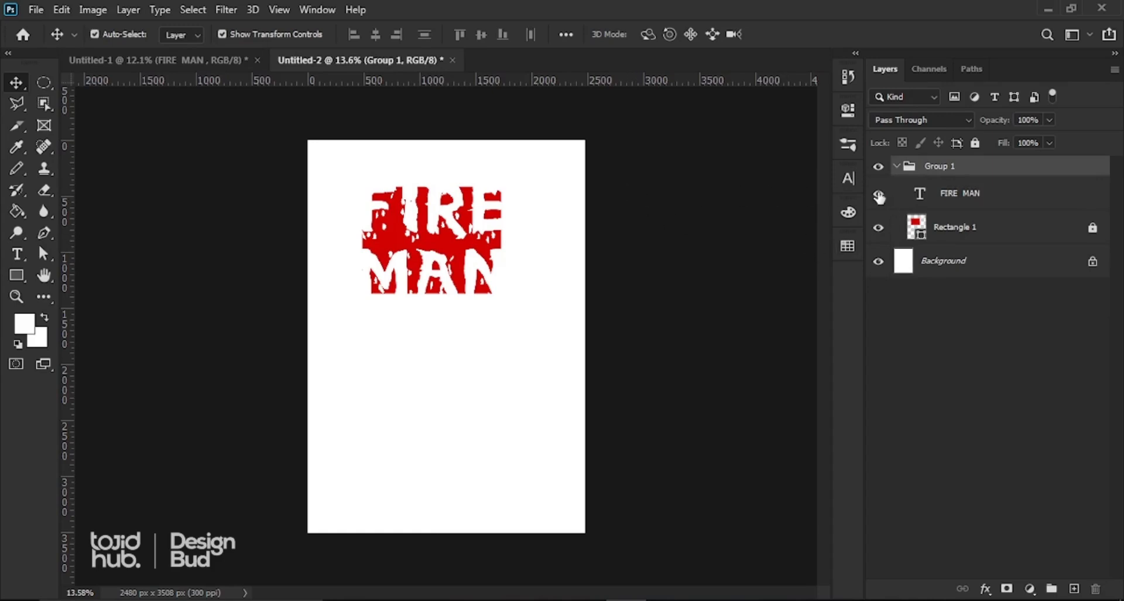
pyautogui.click(896, 166)
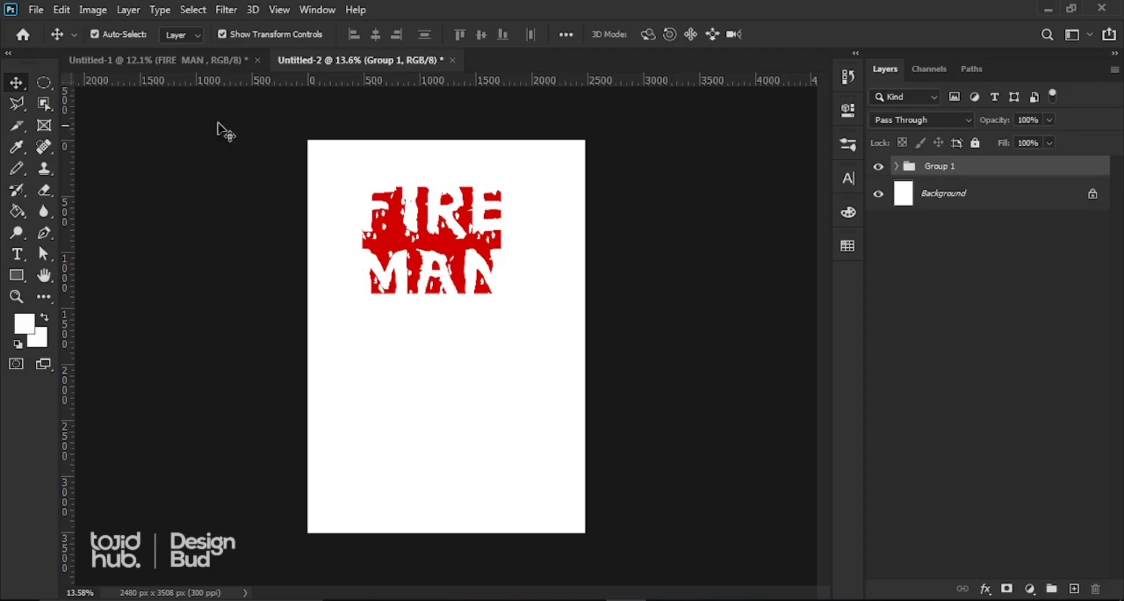
# Step: Select the FIRE MAN artwork on the canvas, undoing an accidental move
pyautogui.click(63, 11)
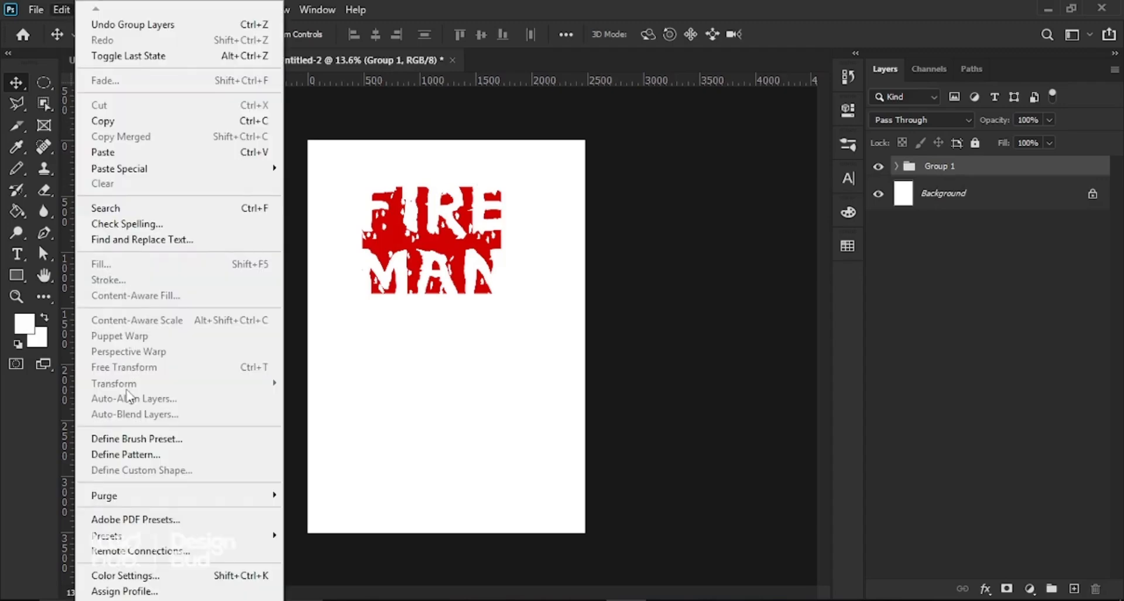
pyautogui.click(441, 329)
pyautogui.click(432, 268)
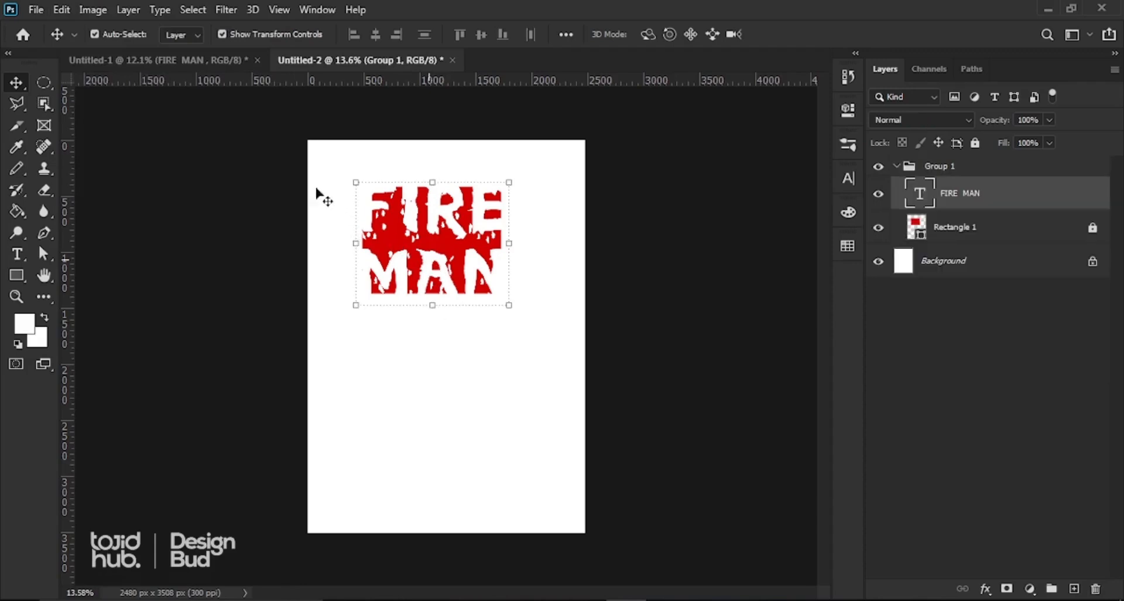
pyautogui.moveTo(243, 143); pyautogui.dragTo(515, 340)
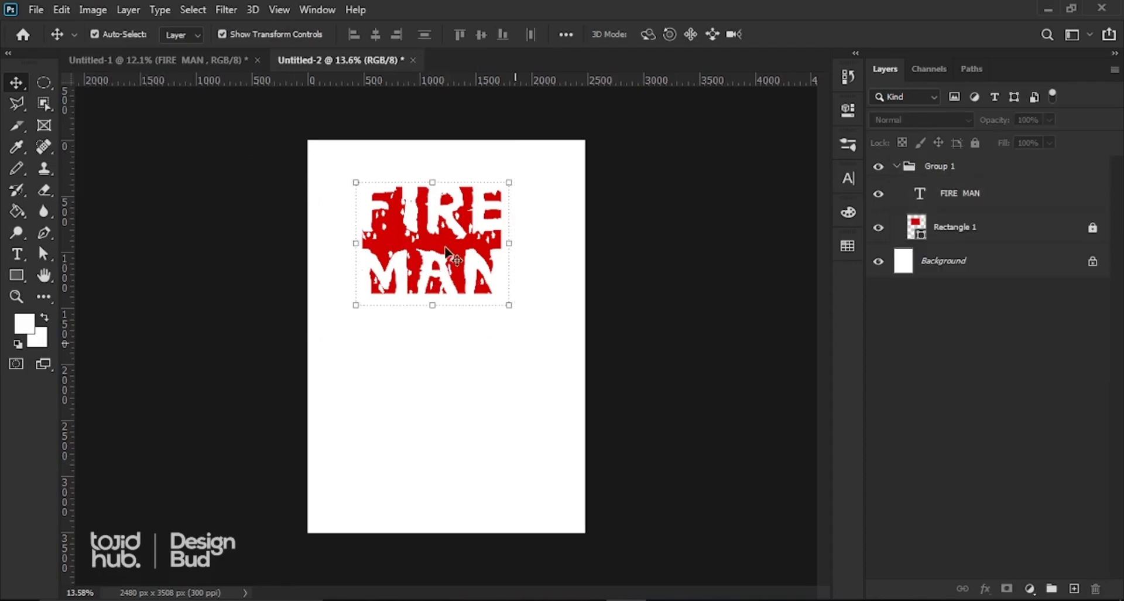
pyautogui.moveTo(454, 252); pyautogui.dragTo(490, 263)
pyautogui.hotkey('ctrl', 'z')
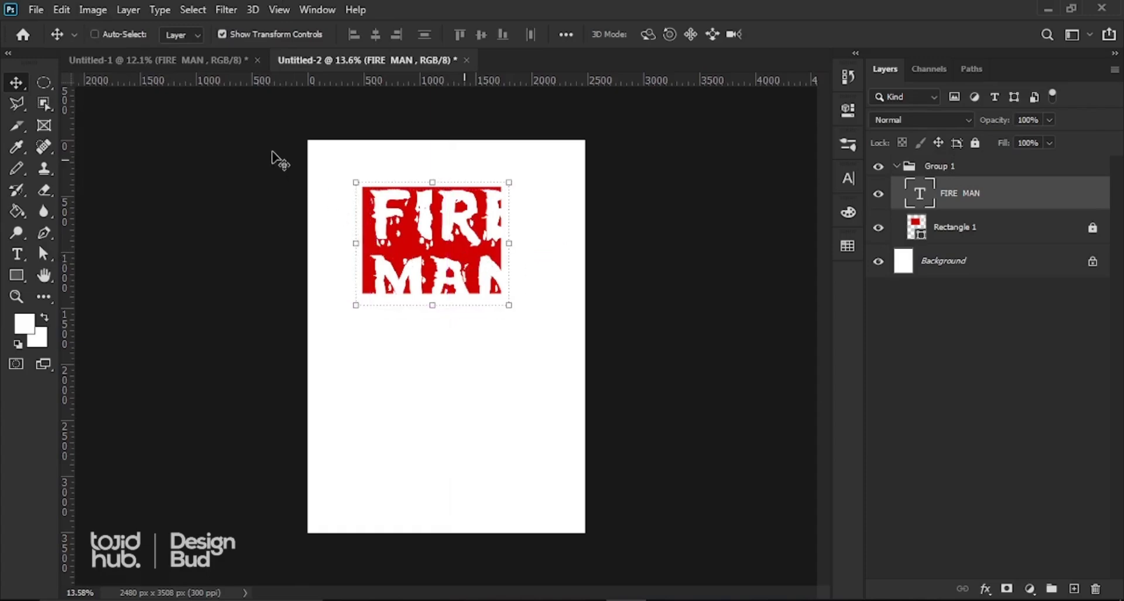
pyautogui.moveTo(470, 322); pyautogui.dragTo(542, 335)
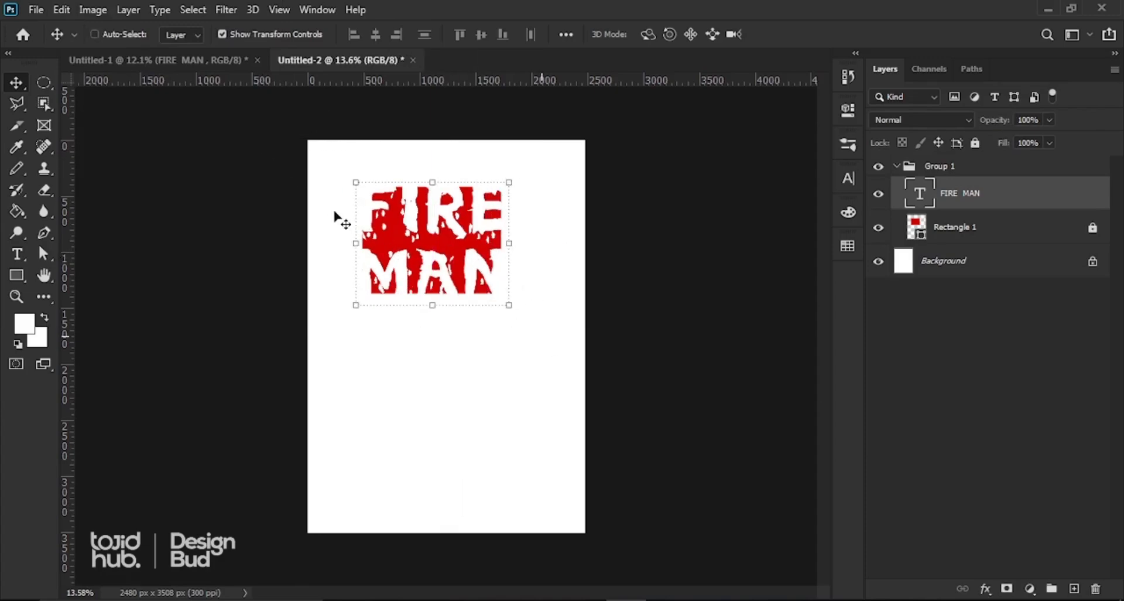
pyautogui.click(530, 358)
pyautogui.click(456, 356)
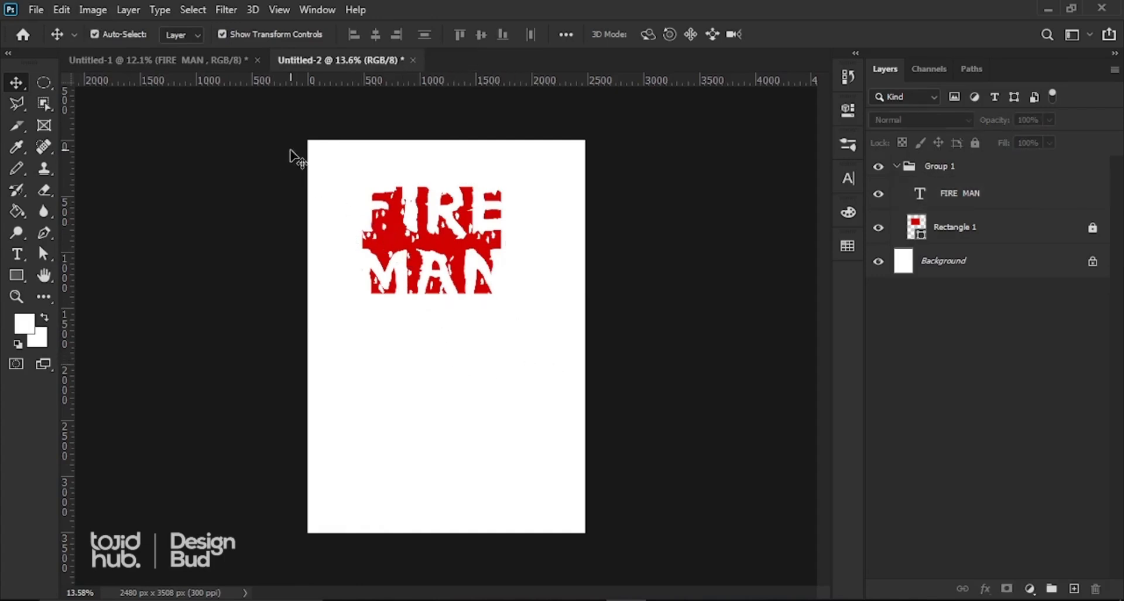
pyautogui.moveTo(316, 165); pyautogui.dragTo(644, 401)
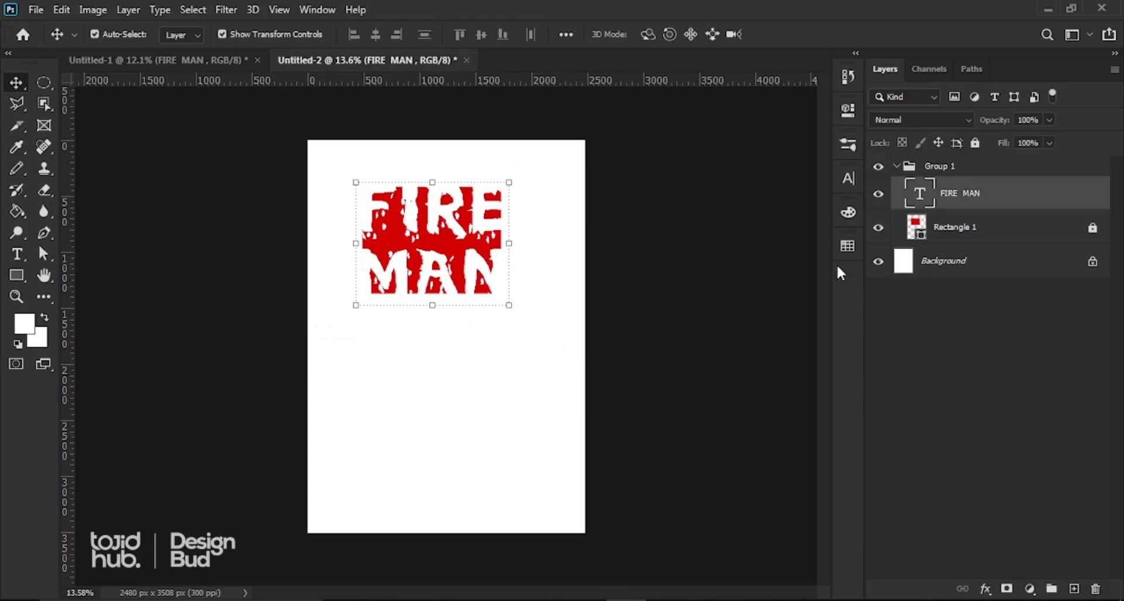
# Step: Select the Rectangle 1 layer, unlock it with the Lock All icon, then deselect
pyautogui.keyDown('shift'); pyautogui.click(952, 239); pyautogui.keyUp('shift')
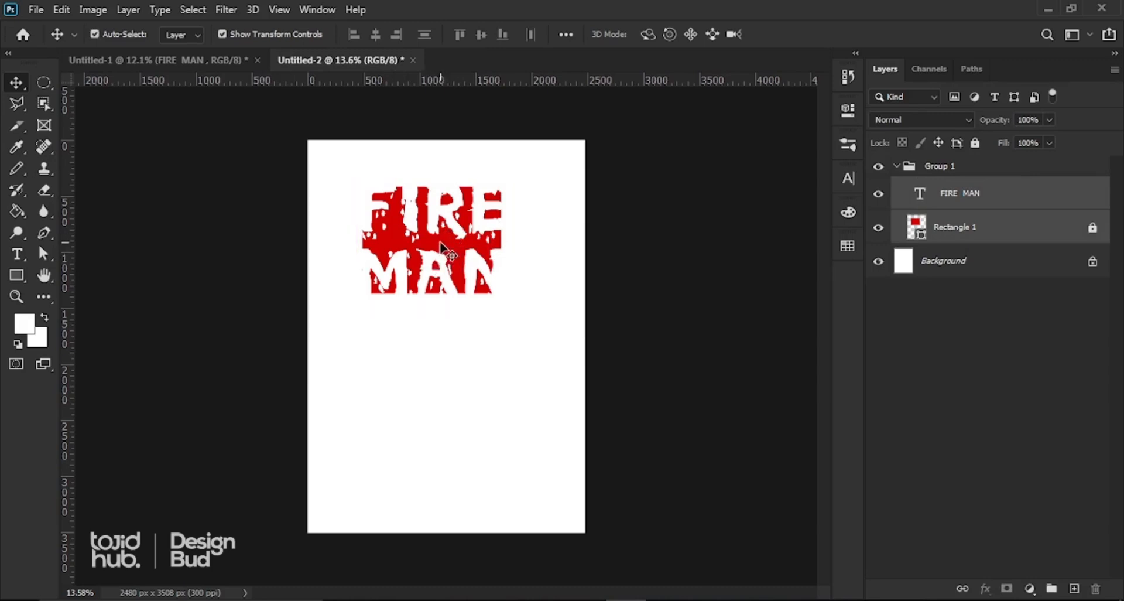
pyautogui.click(607, 272)
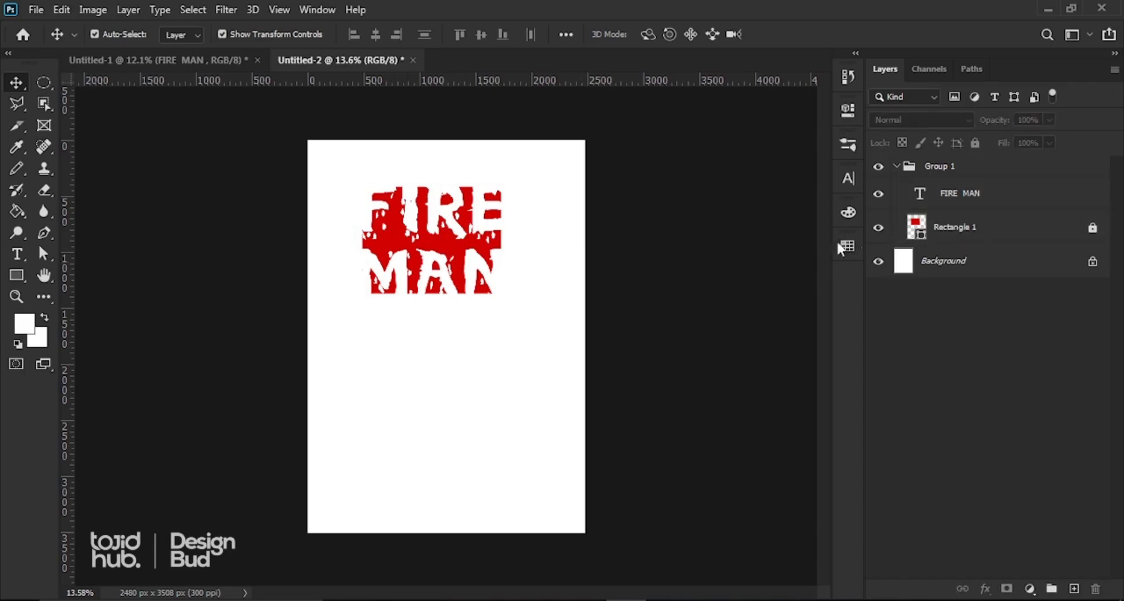
pyautogui.click(1011, 233)
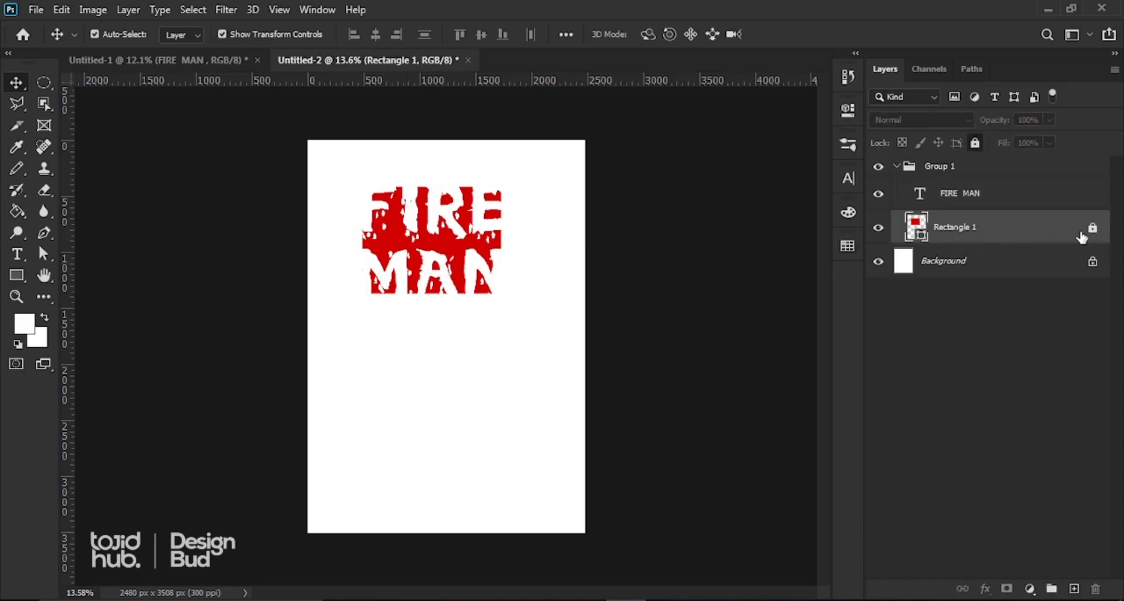
pyautogui.click(973, 142)
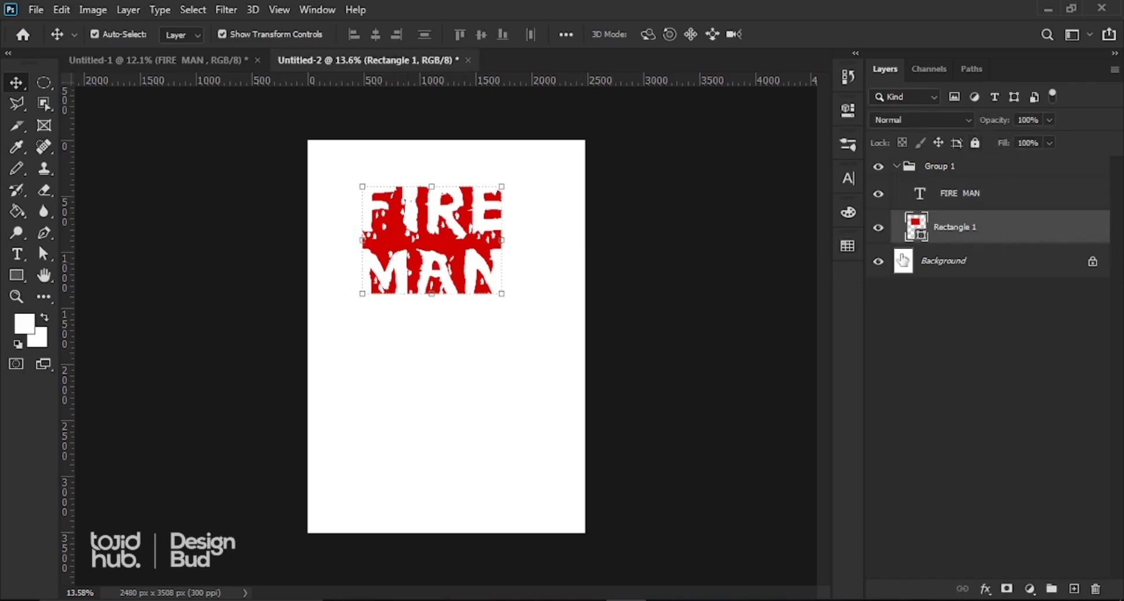
pyautogui.click(729, 236)
# Step: Move the FIRE MAN block down, scale it up to 106.49%, commit, and nudge it left
pyautogui.moveTo(593, 386); pyautogui.dragTo(597, 388)
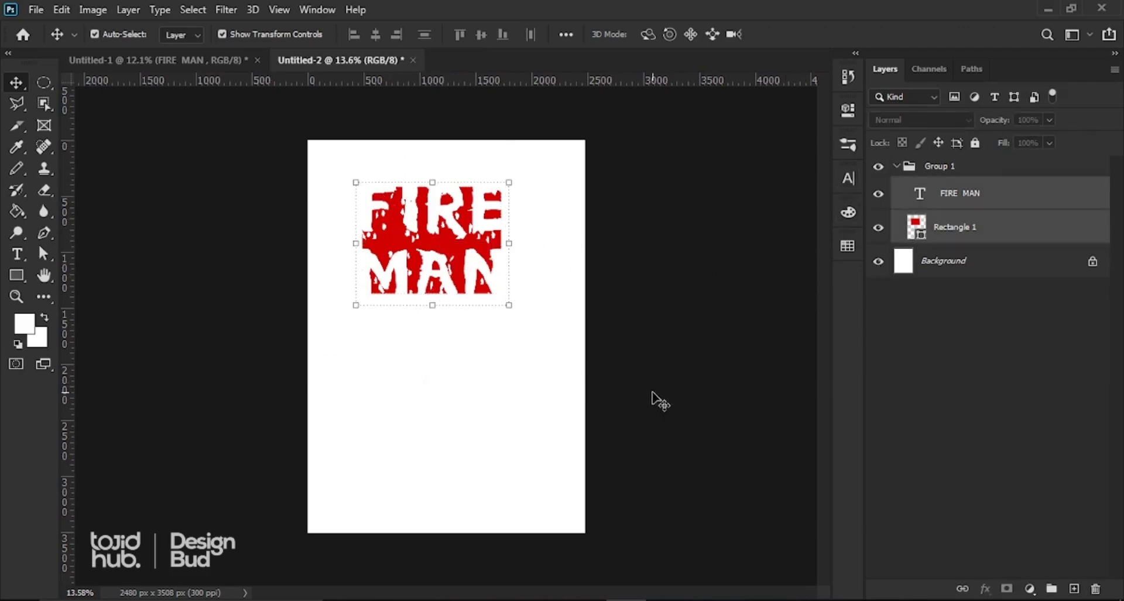
pyautogui.hotkey('ctrl', 't')
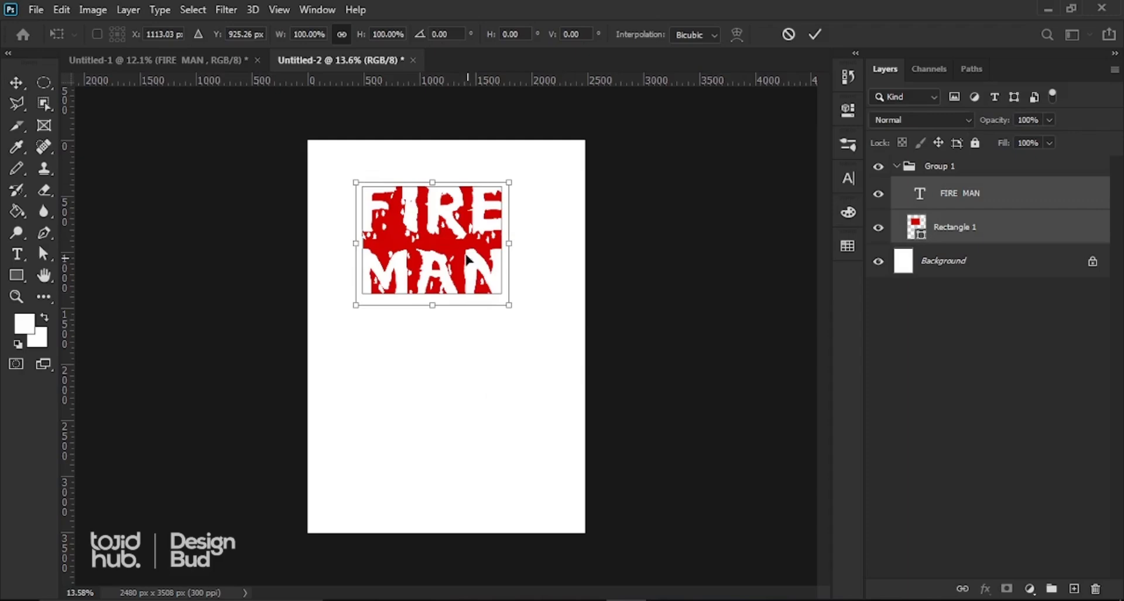
pyautogui.moveTo(461, 252); pyautogui.dragTo(476, 274)
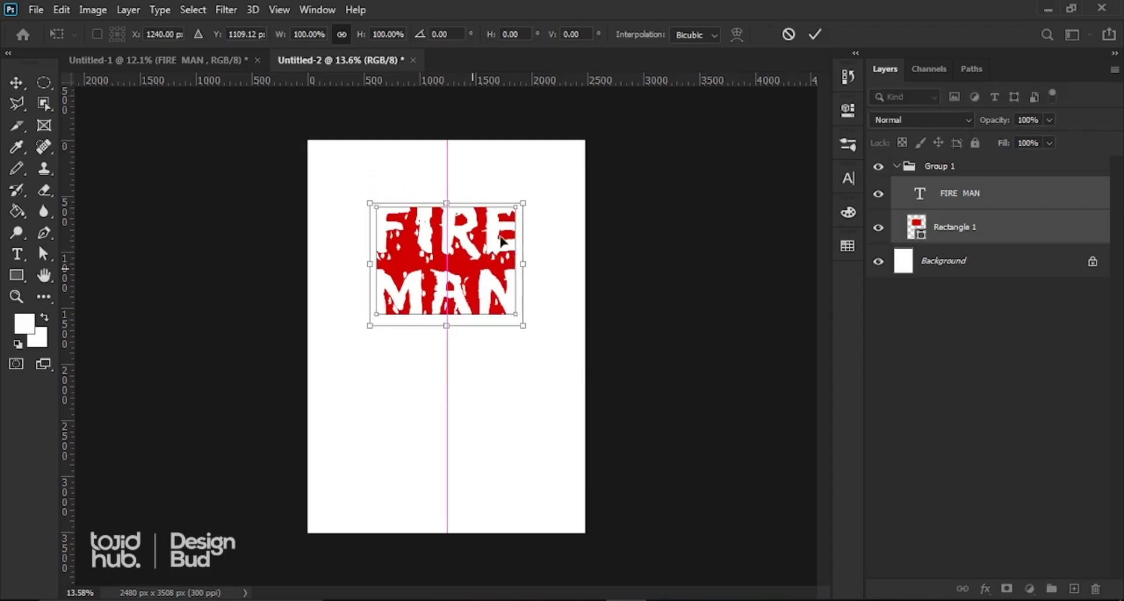
pyautogui.moveTo(523, 203); pyautogui.dragTo(478, 239)
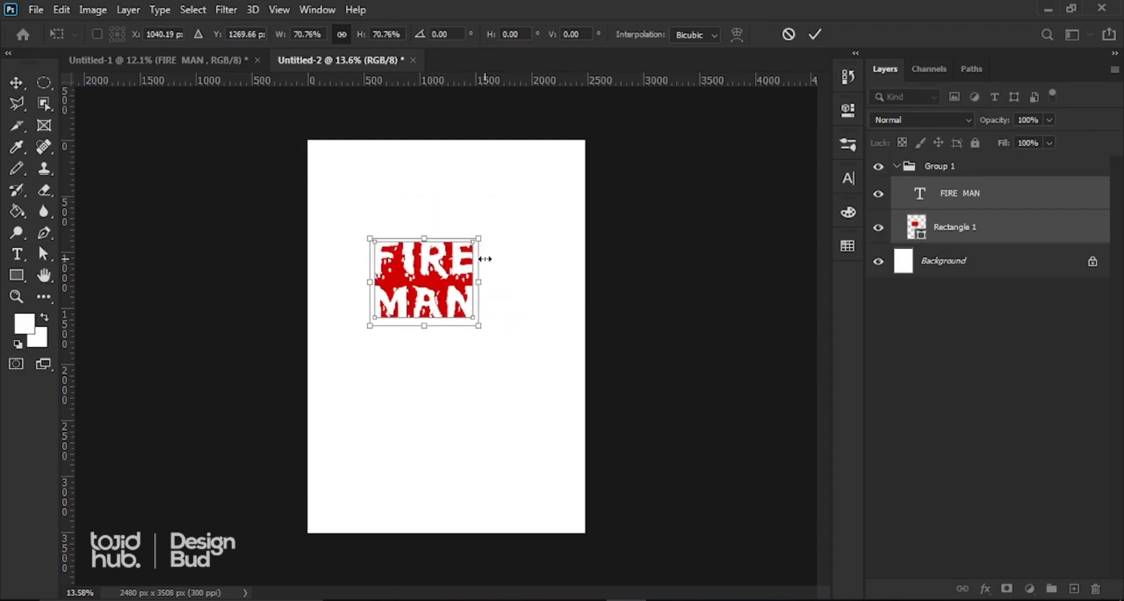
pyautogui.hotkey('ctrl', 'z')
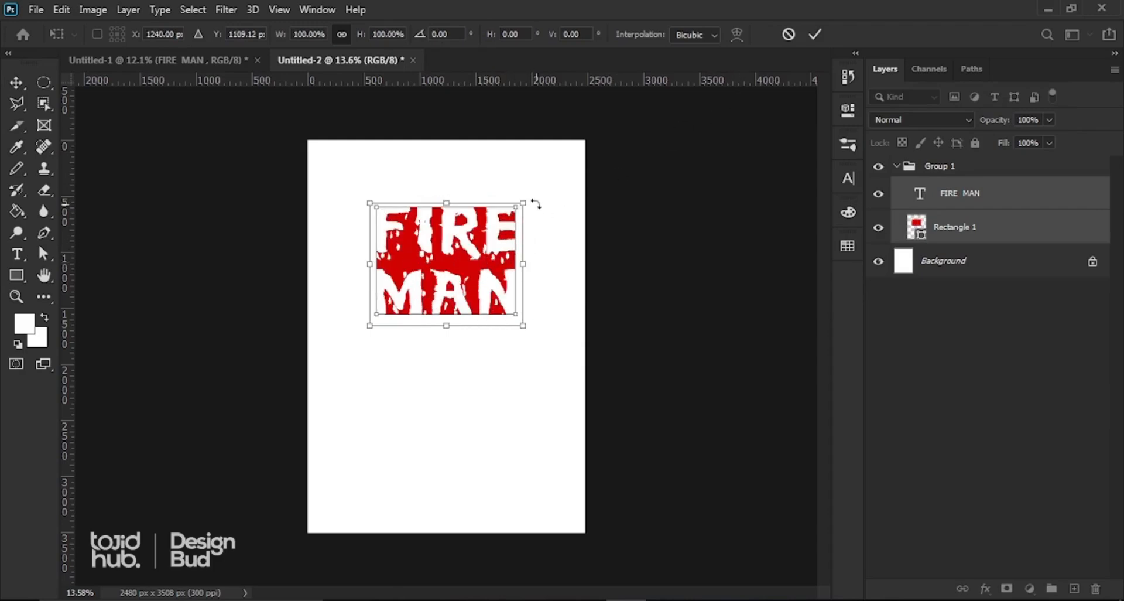
pyautogui.moveTo(523, 203); pyautogui.dragTo(538, 197)
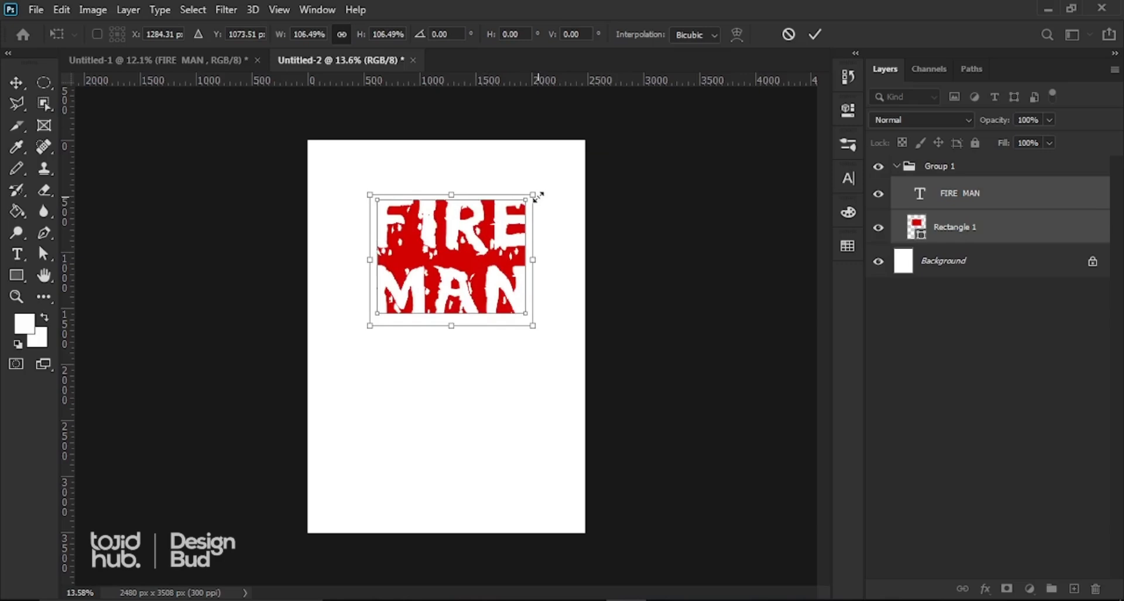
pyautogui.click(814, 35)
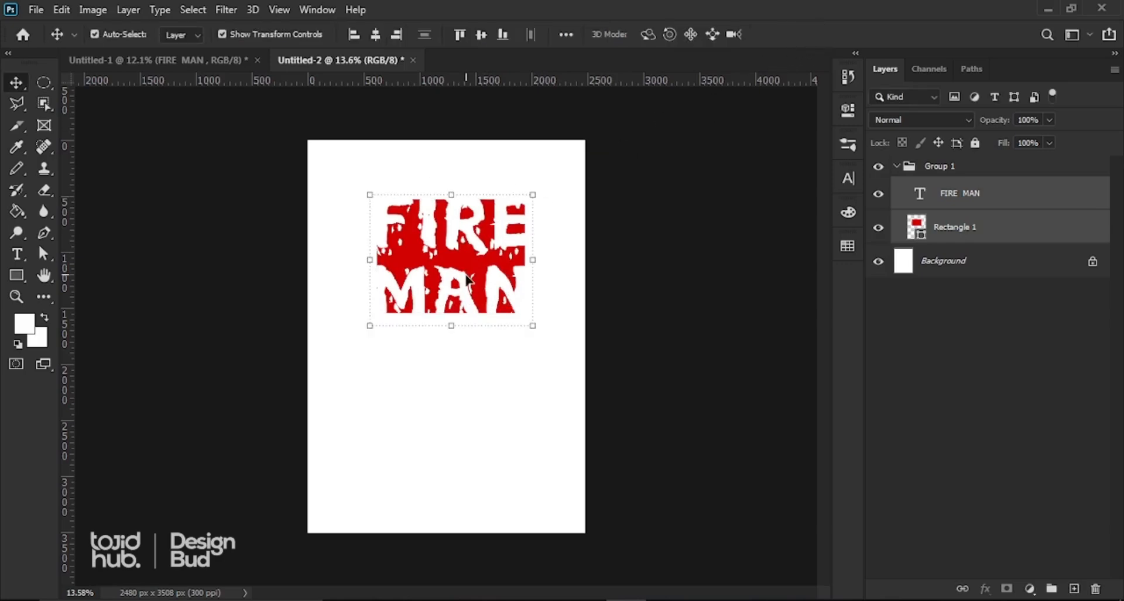
pyautogui.press('Left')
pyautogui.press('Left')
pyautogui.press('Left')
pyautogui.press('Left')
pyautogui.press('Left')
pyautogui.press('Left')
pyautogui.press('Left')
pyautogui.press('Left')
pyautogui.press('Left')
pyautogui.press('Left')
pyautogui.press('Left')
pyautogui.press('Left')
pyautogui.press('Left')
pyautogui.press('Left')
pyautogui.press('Left')
pyautogui.press('Left')
pyautogui.press('Left')
pyautogui.press('Left')
pyautogui.press('Left')
pyautogui.press('Left')
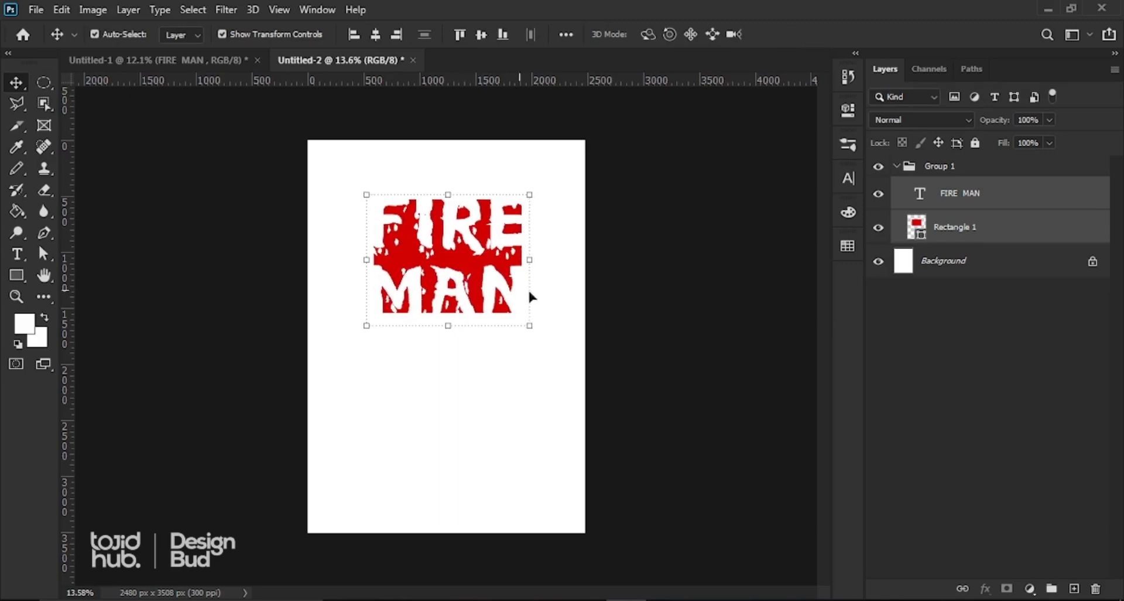
pyautogui.click(650, 271)
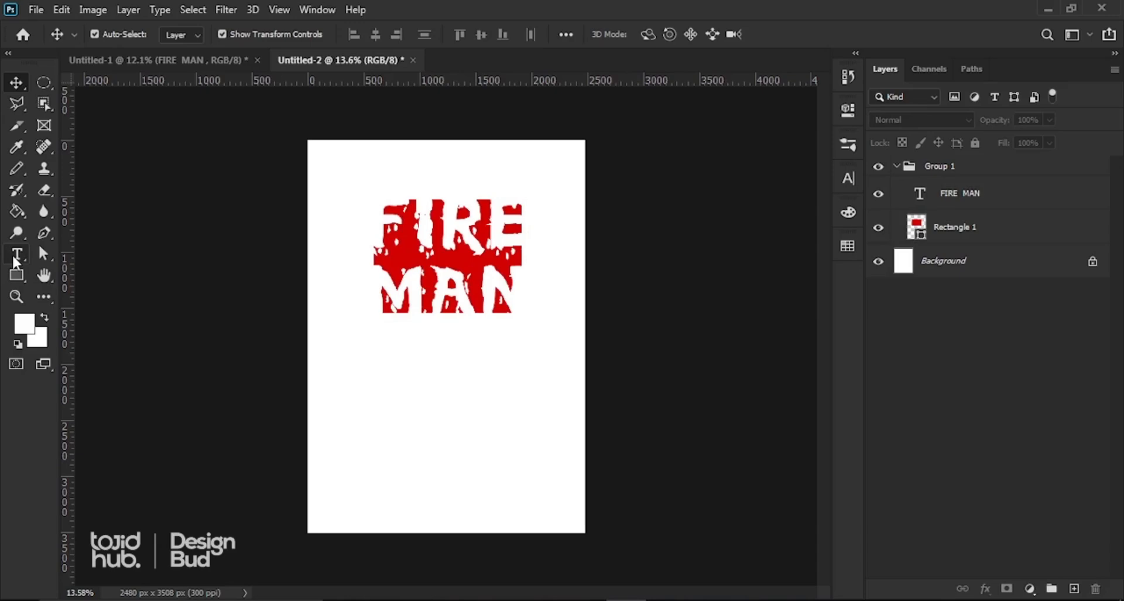
# Step: Start a horizontal text line below the FIRE MAN title
pyautogui.click(17, 257)
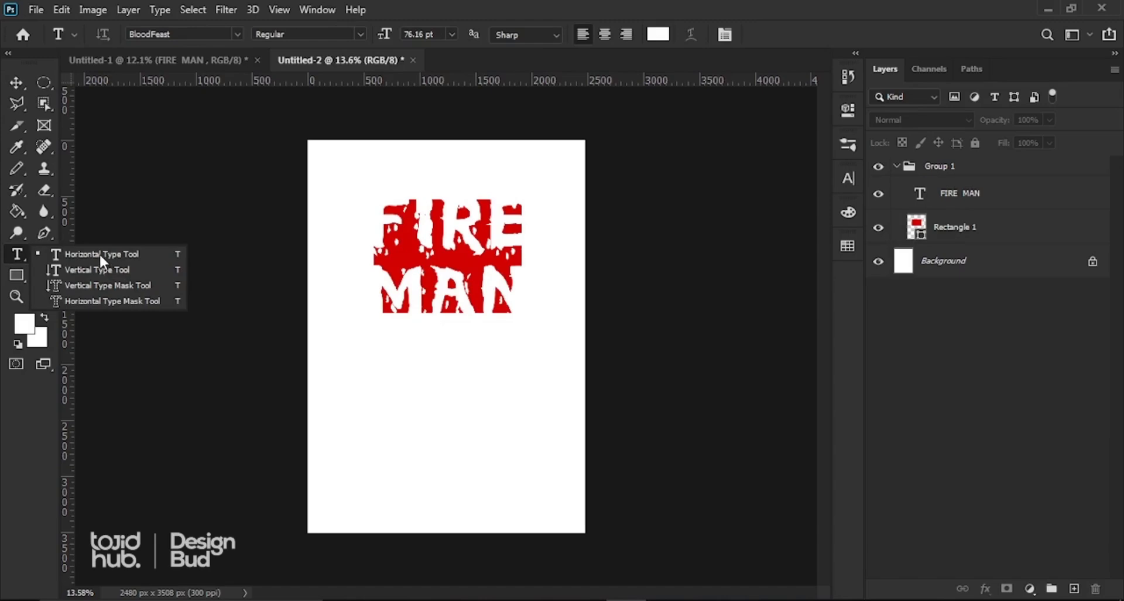
pyautogui.click(100, 255)
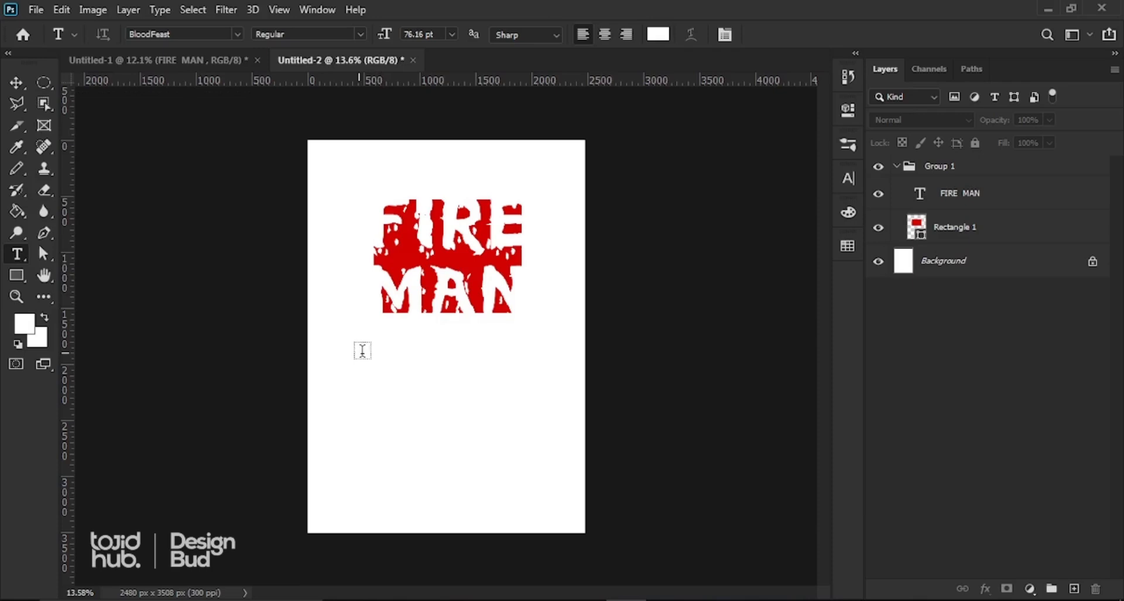
pyautogui.click(387, 353)
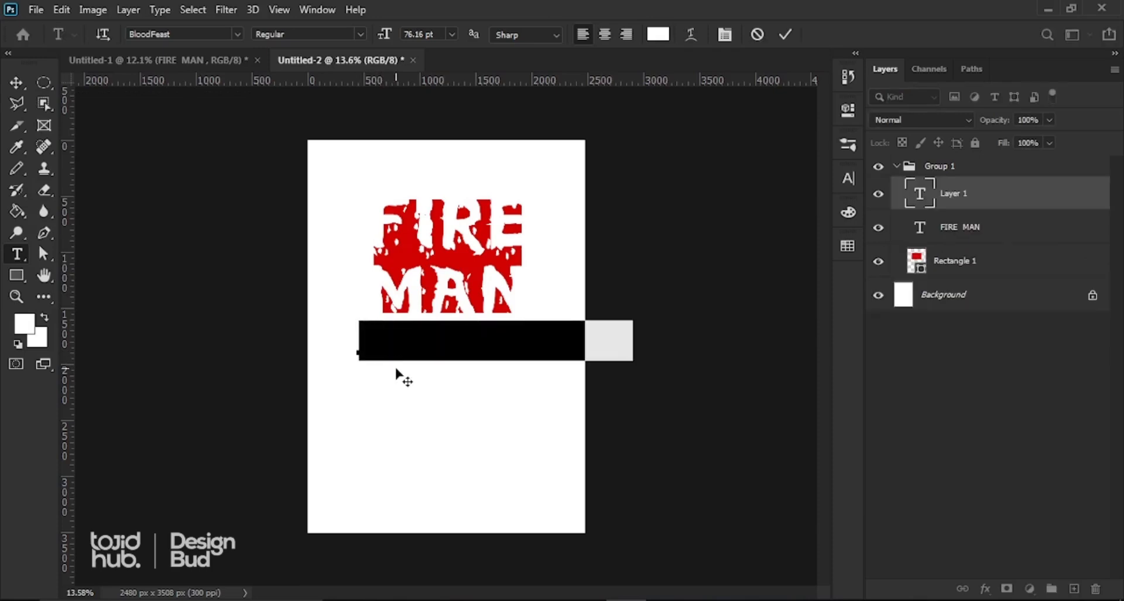
# Step: Set the font size to 30 pt and replace the placeholder with the ABOUT THE AUTHOR heading
pyautogui.click(848, 177)
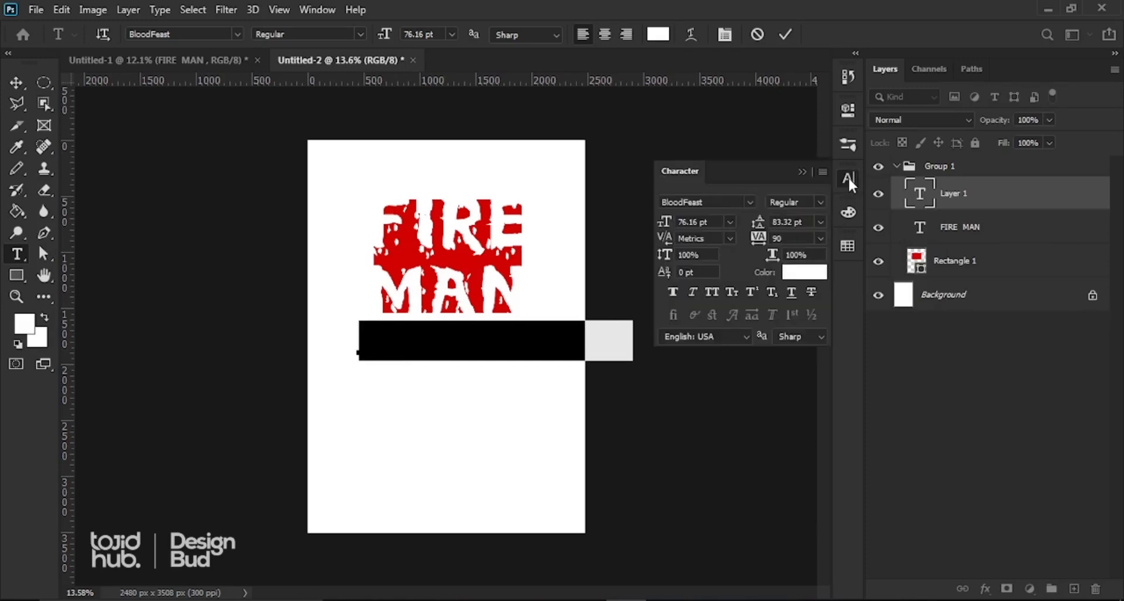
pyautogui.click(691, 223)
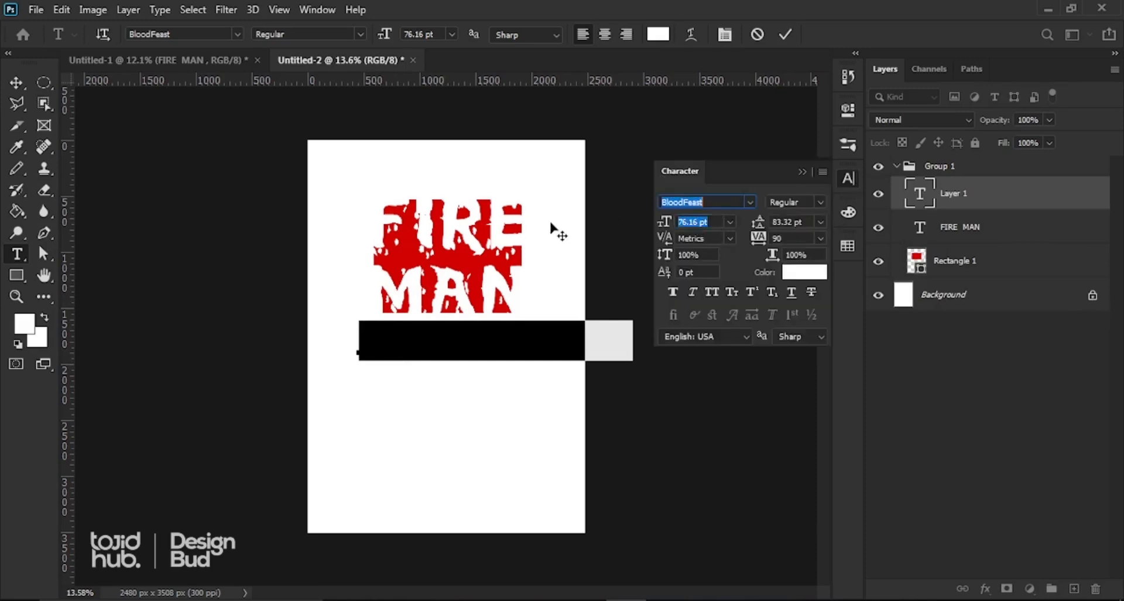
pyautogui.write('3')
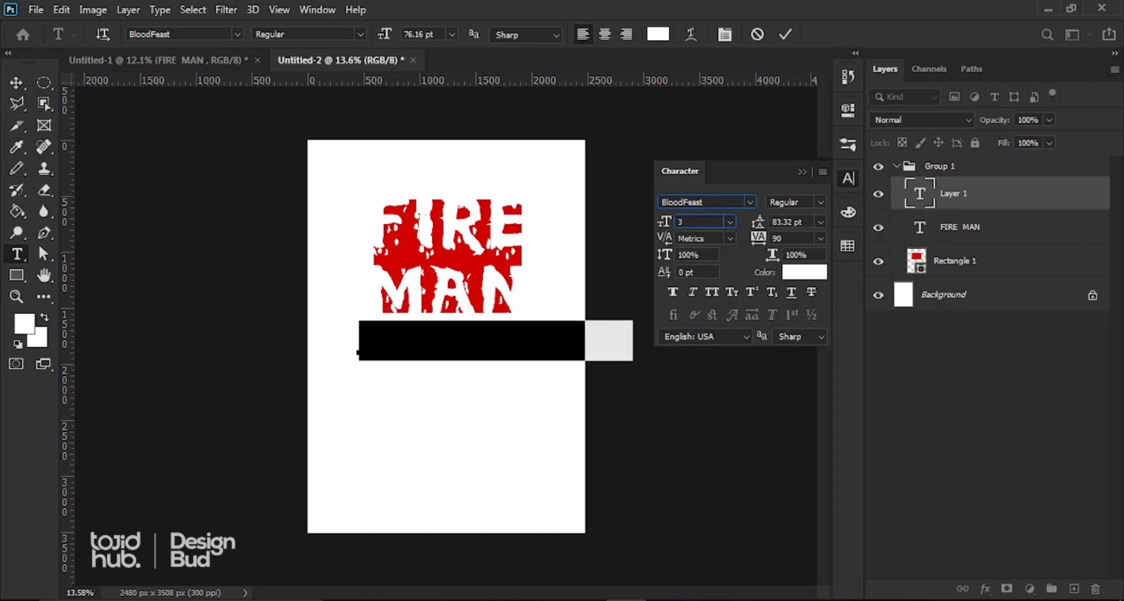
pyautogui.write('0')
pyautogui.press('Return')
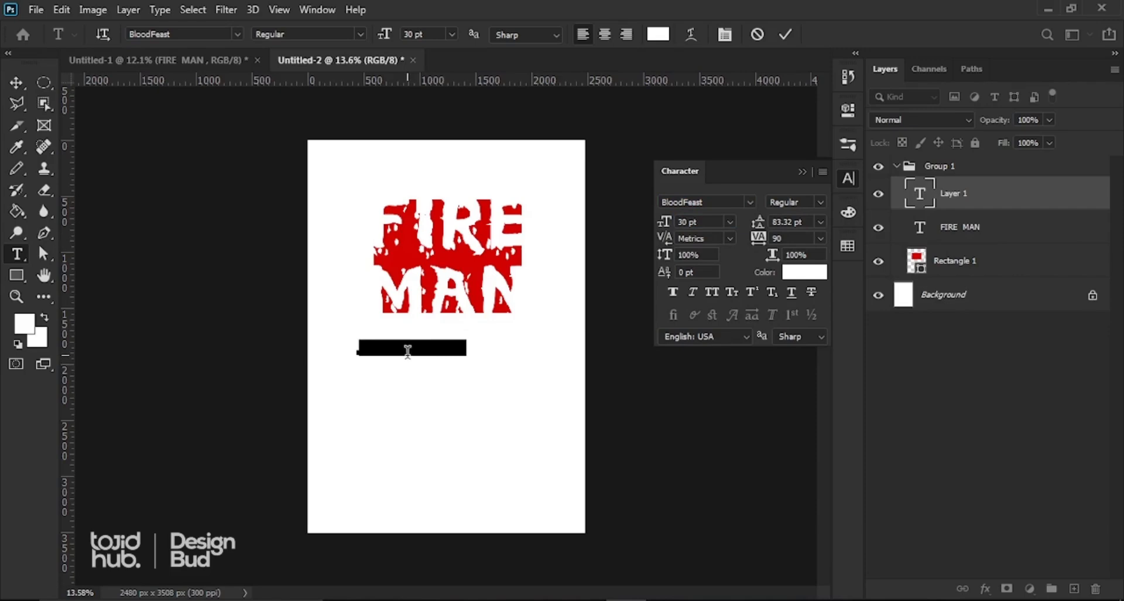
pyautogui.press('BackSpace')
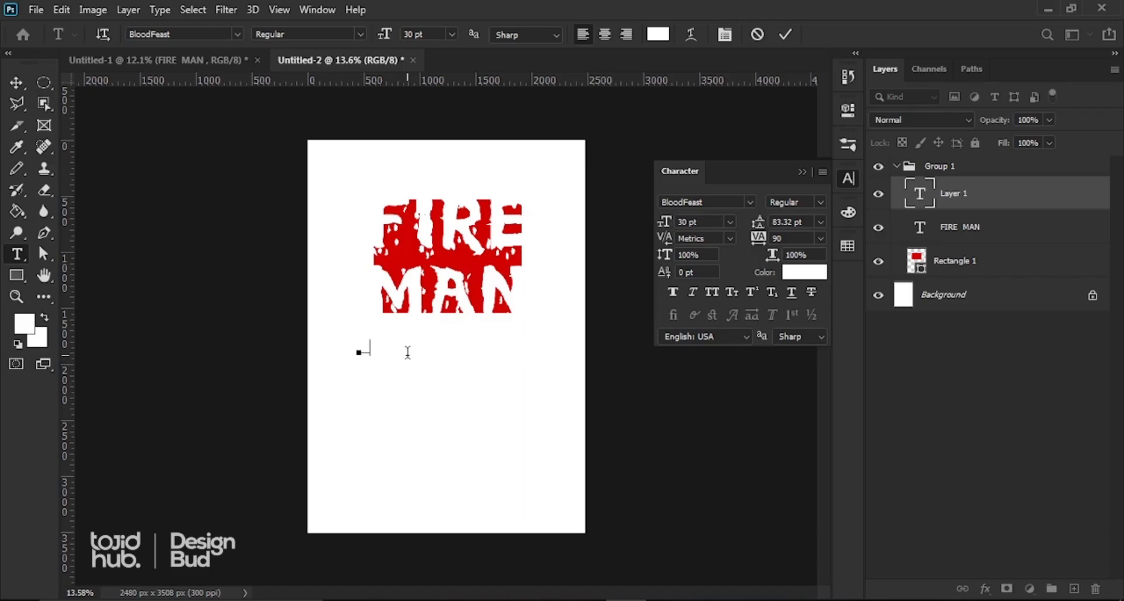
pyautogui.write('ESIGN BUD TUTO')
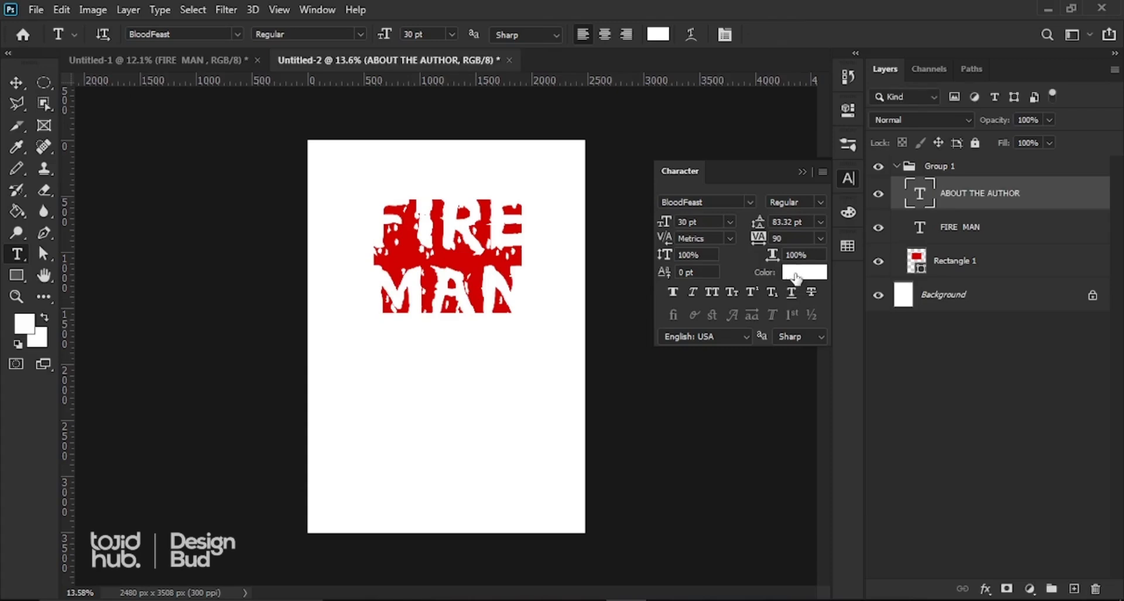
# Step: Set the ABOUT THE AUTHOR text colour to black (000000)
pyautogui.click(797, 273)
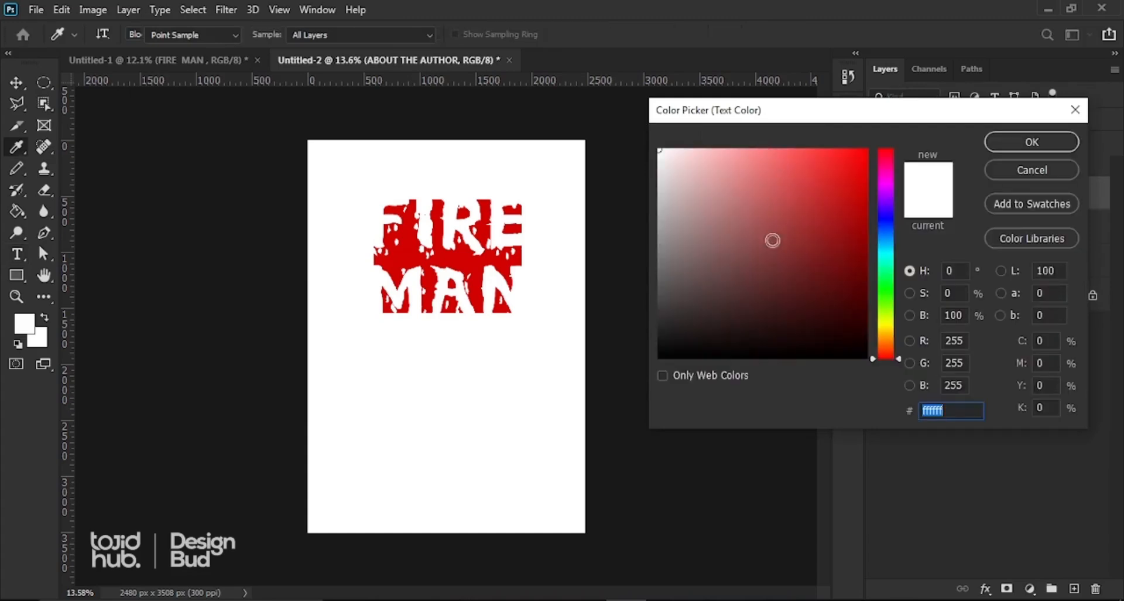
pyautogui.write('000000')
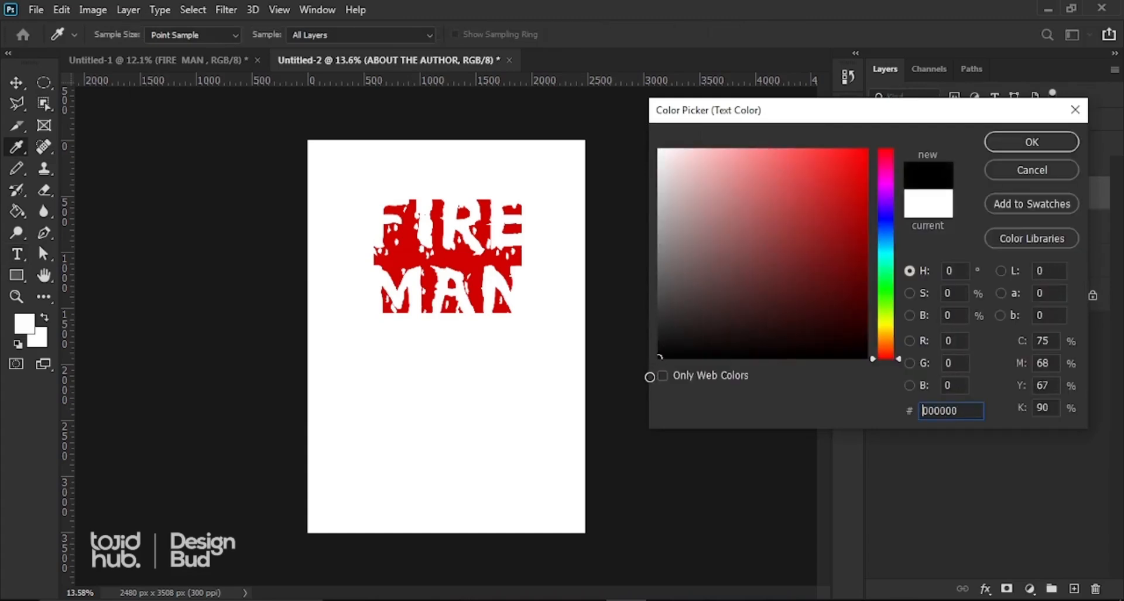
pyautogui.click(1025, 142)
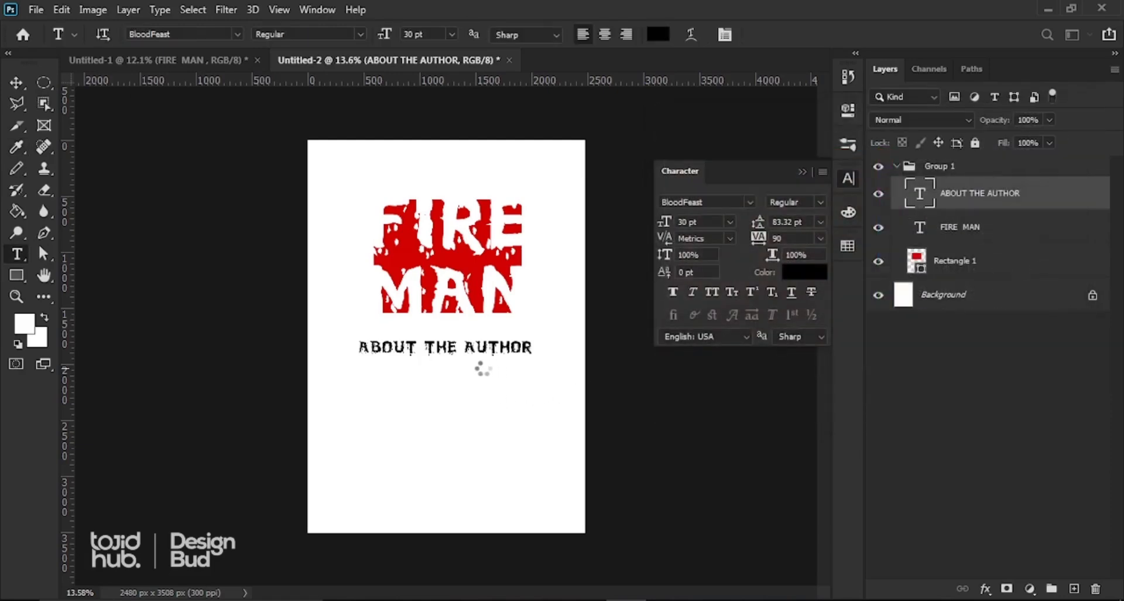
pyautogui.scroll(1, 437, 369)
pyautogui.scroll(3, 452, 360)
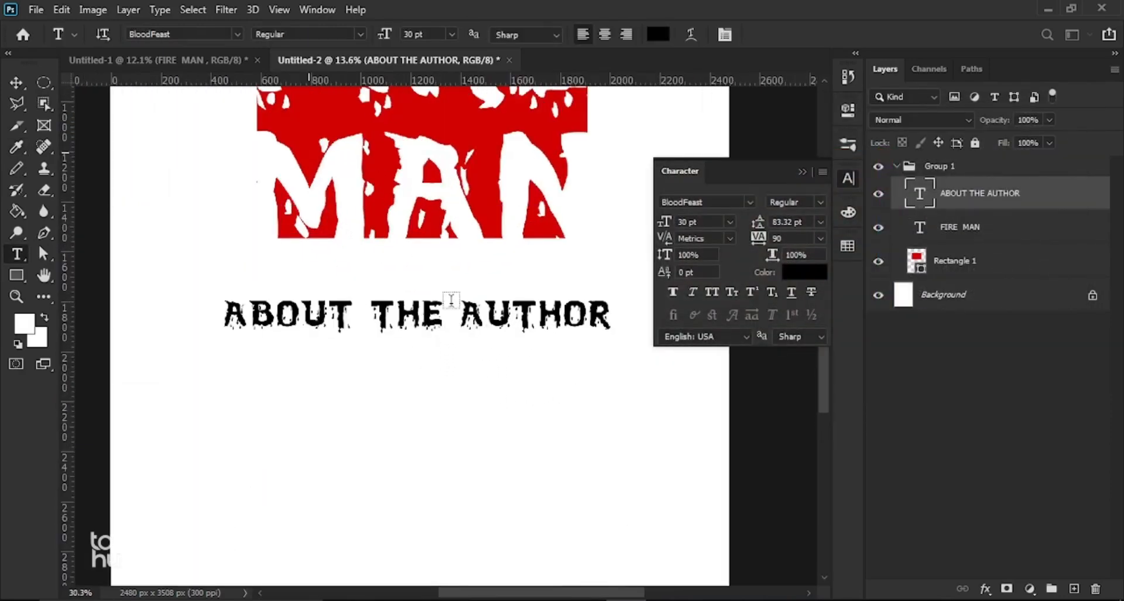
# Step: Replace the BloodFeast font name with 'MONTS' for the whole text line
pyautogui.click(16, 83)
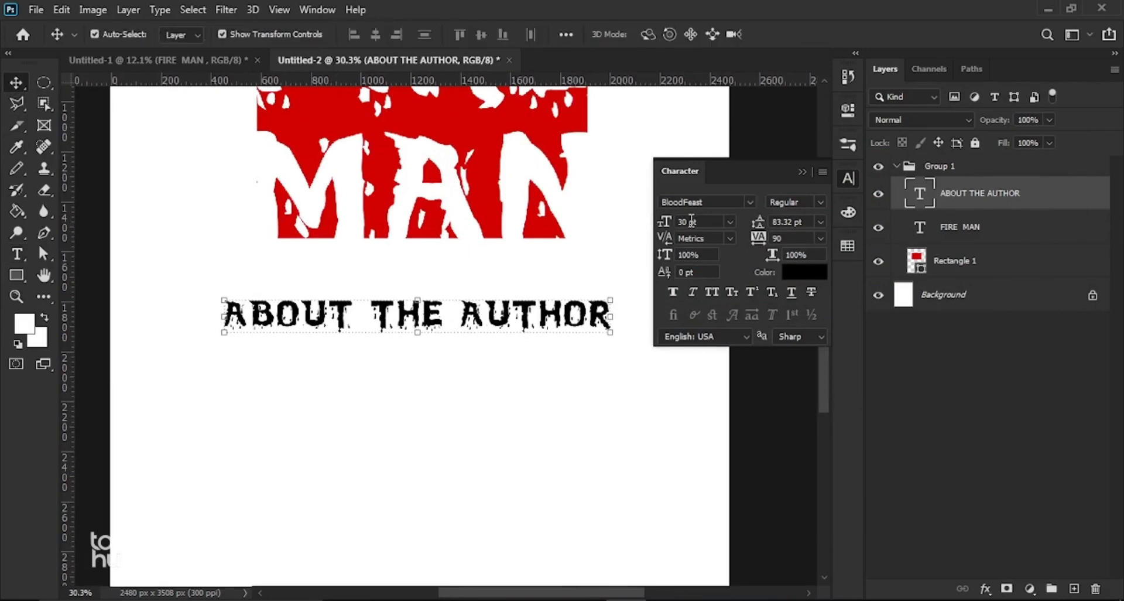
pyautogui.click(710, 201)
pyautogui.moveTo(711, 201); pyautogui.dragTo(588, 202)
pyautogui.moveTo(716, 204); pyautogui.dragTo(604, 203)
pyautogui.write('M')
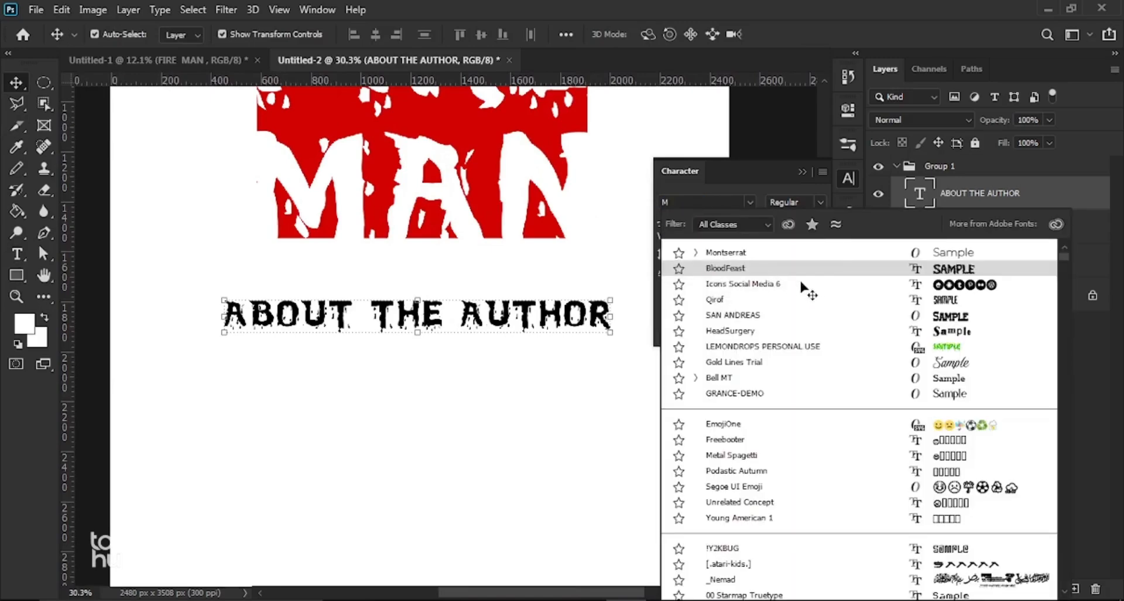
pyautogui.write('O')
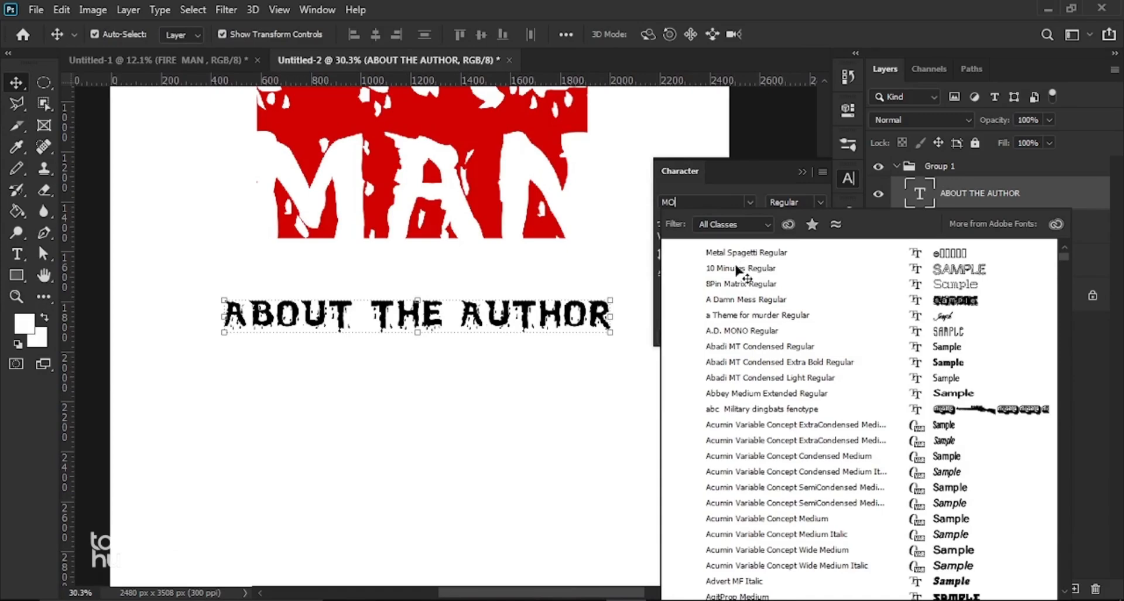
pyautogui.write('NTS')
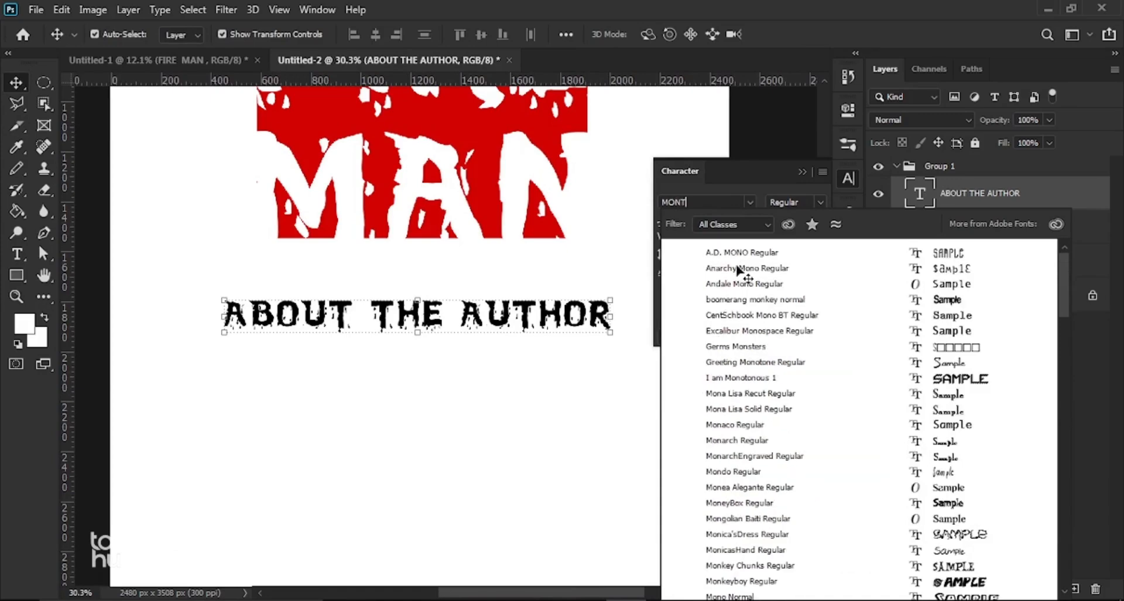
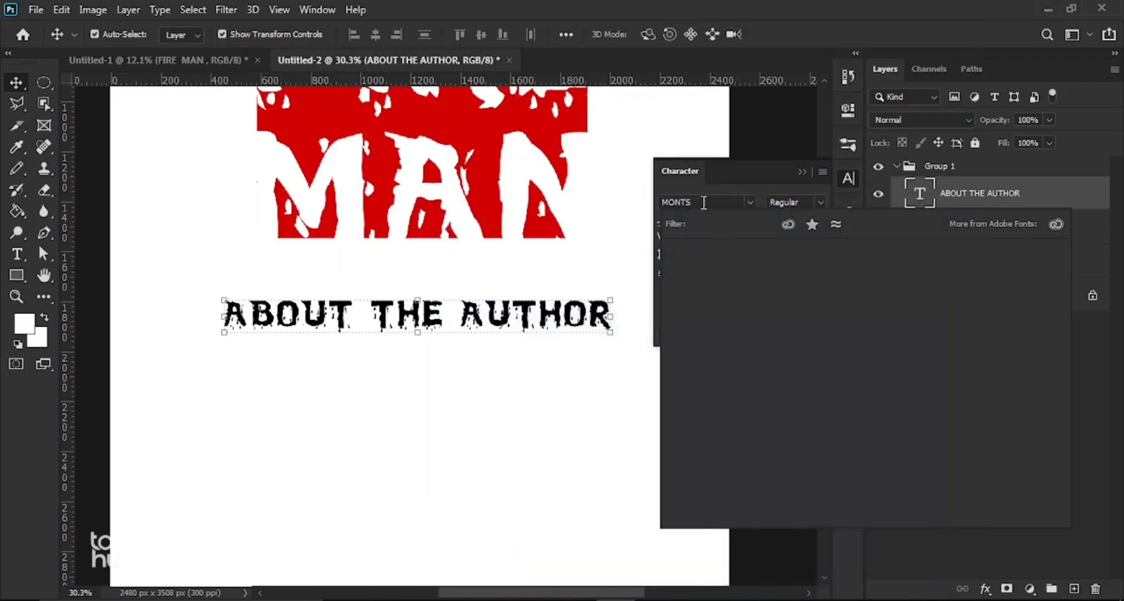
# Step: Search the font list for 'Mont' and set the ABOUT THE AUTHOR heading to Montserrat Medium
pyautogui.click(704, 202)
pyautogui.write('M')
pyautogui.click(727, 176)
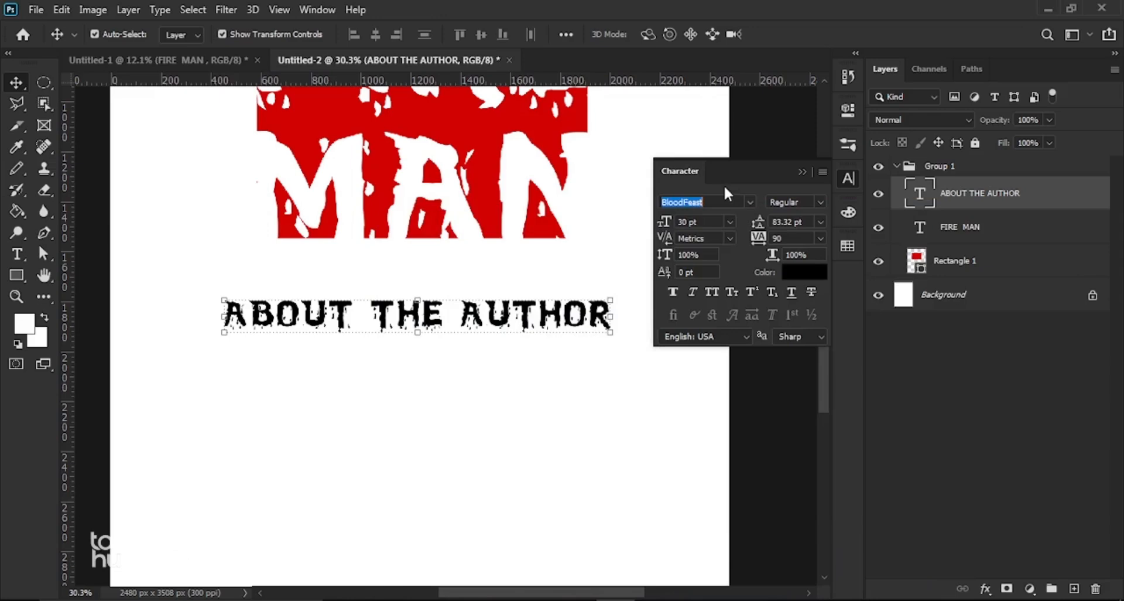
pyautogui.click(715, 202)
pyautogui.write('M')
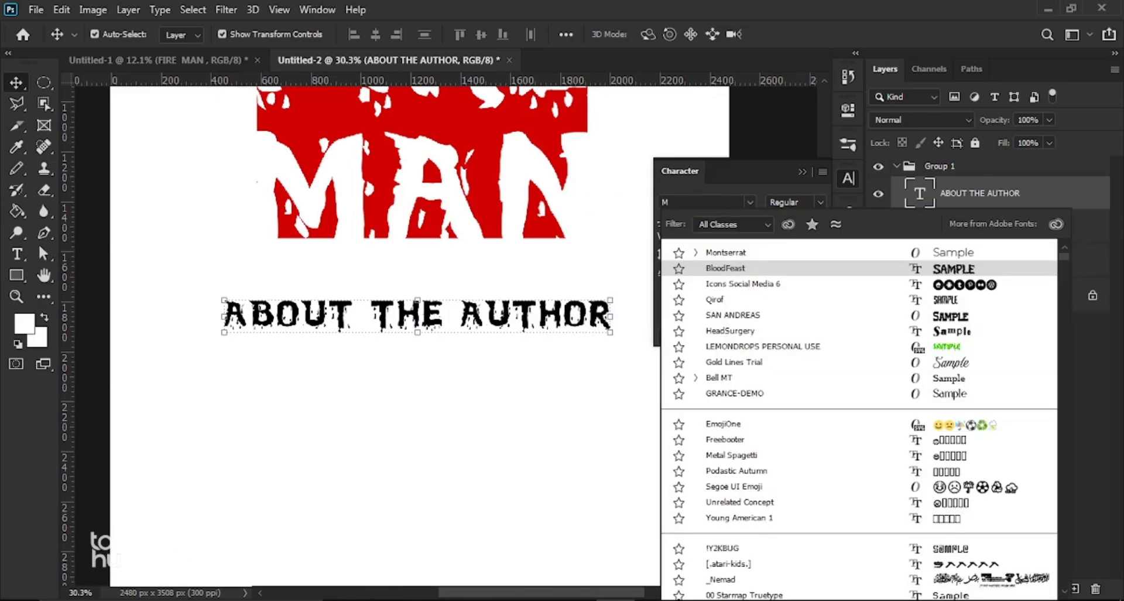
pyautogui.write('O')
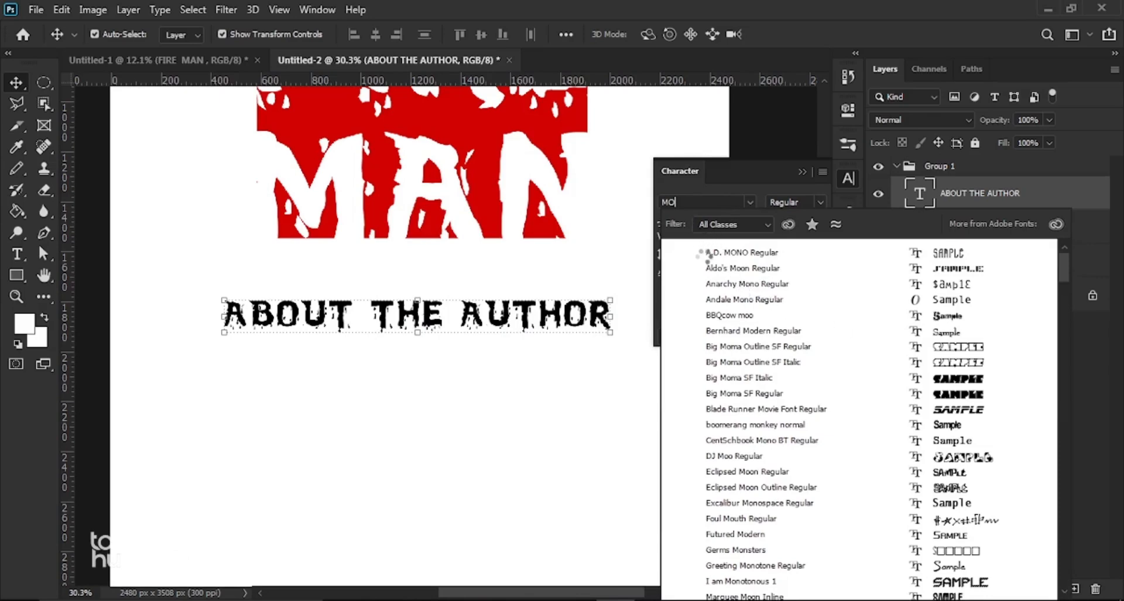
pyautogui.click(692, 207)
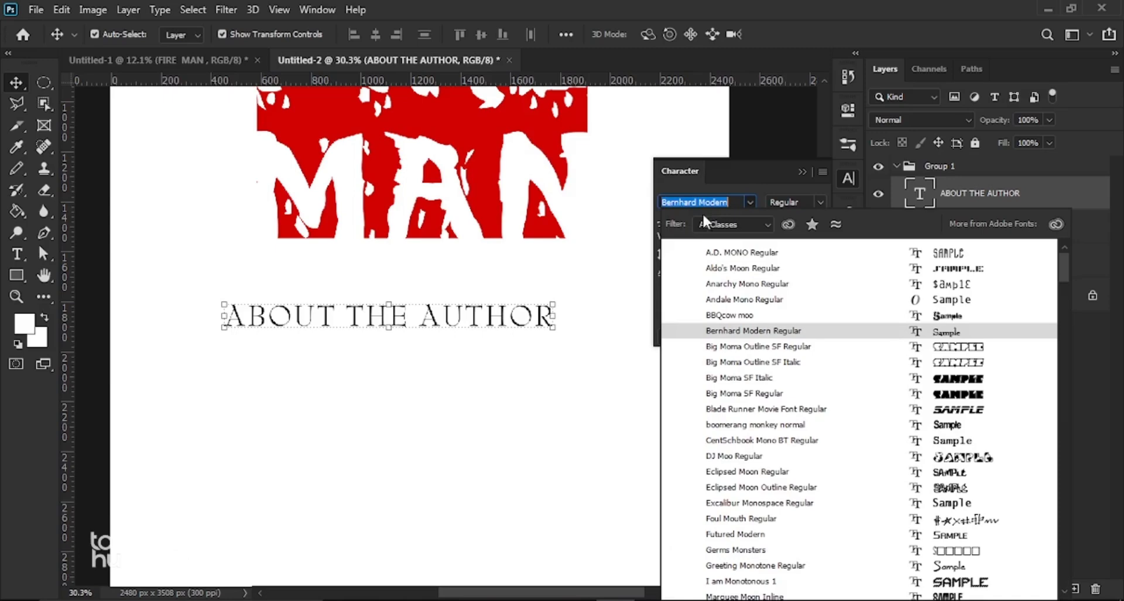
pyautogui.moveTo(736, 201); pyautogui.dragTo(575, 193)
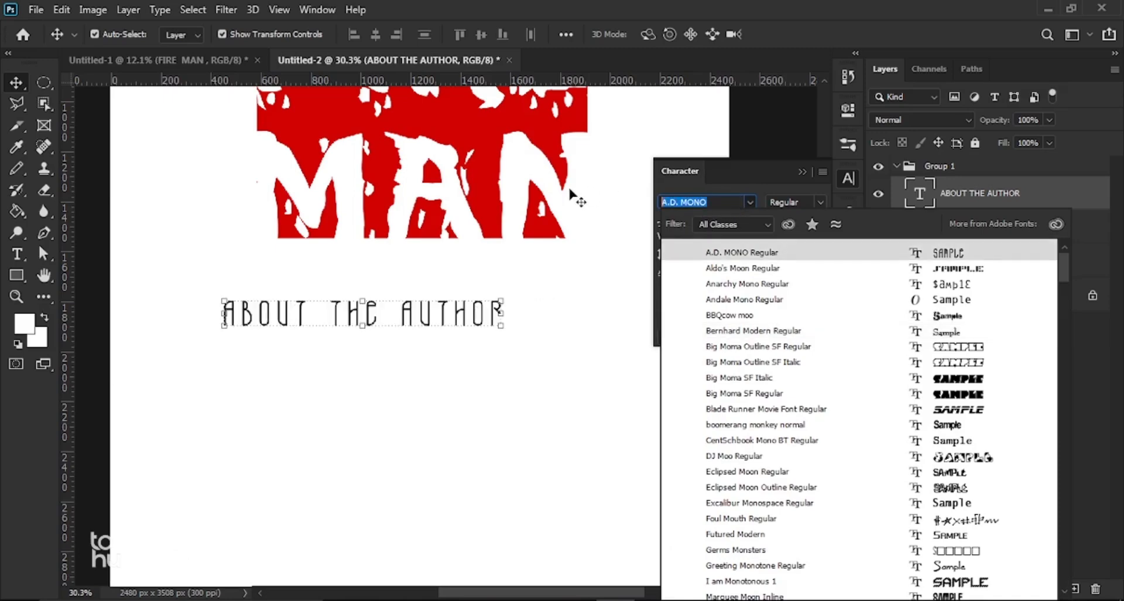
pyautogui.write('MOT')
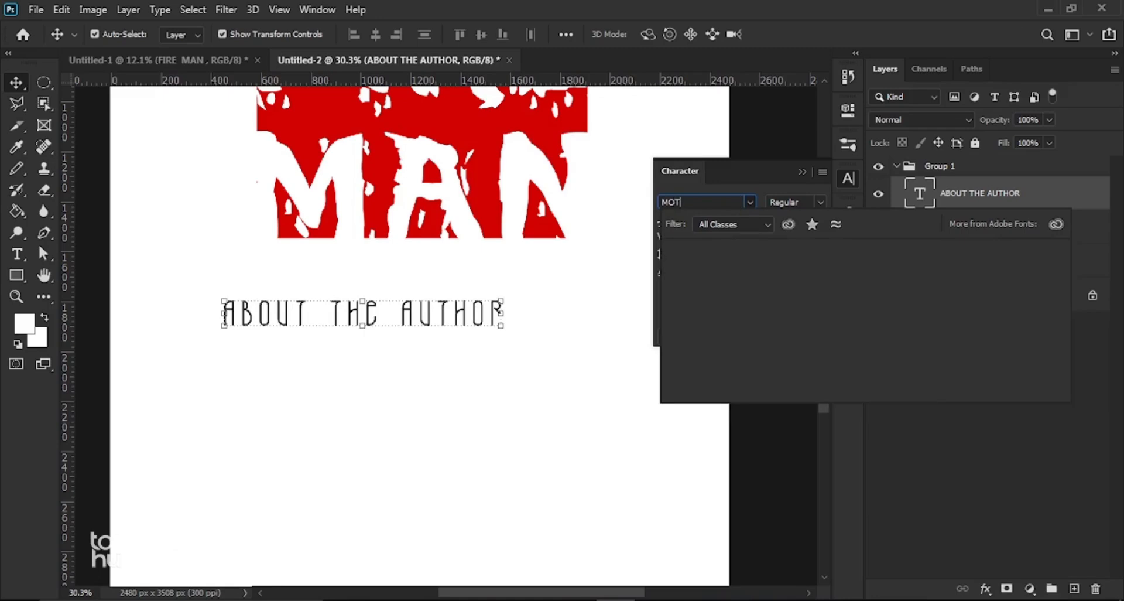
pyautogui.write('S')
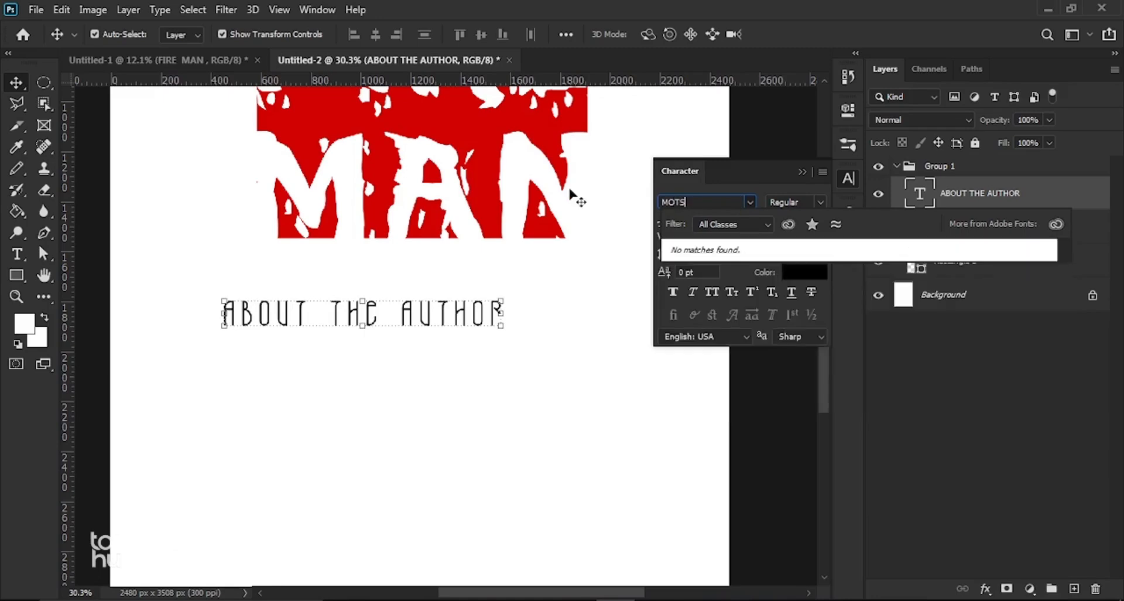
pyautogui.press('BackSpace')
pyautogui.press('BackSpace')
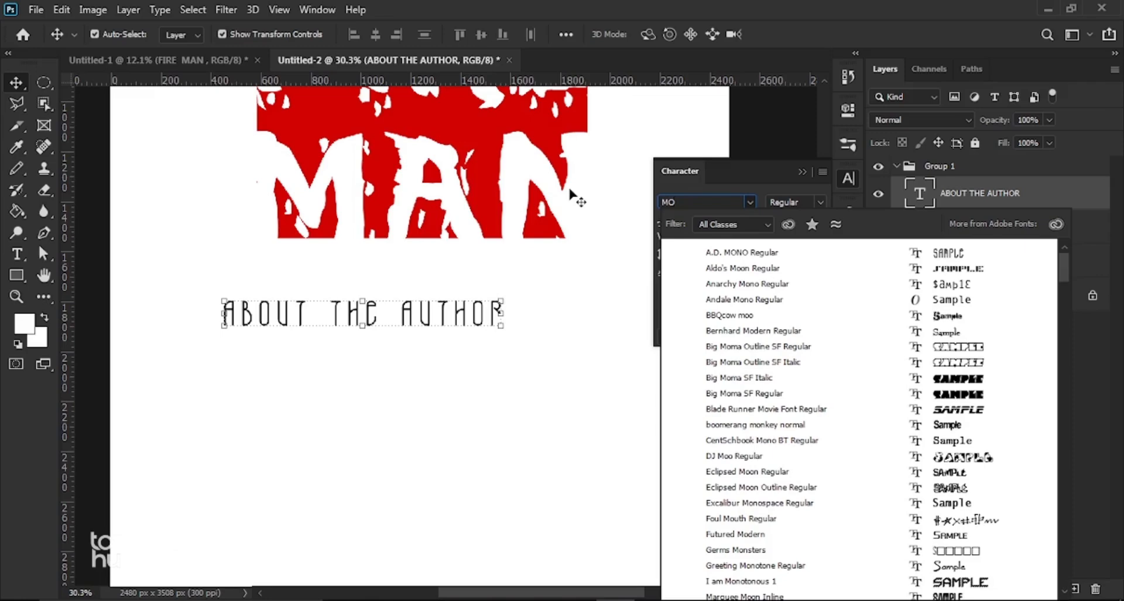
pyautogui.write('NT')
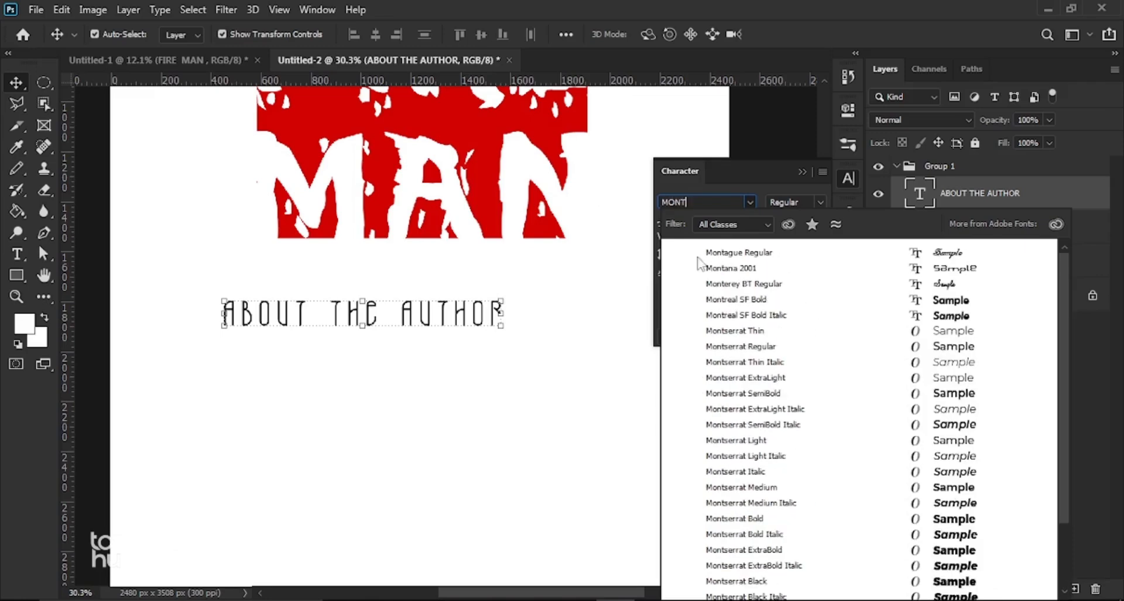
pyautogui.click(737, 488)
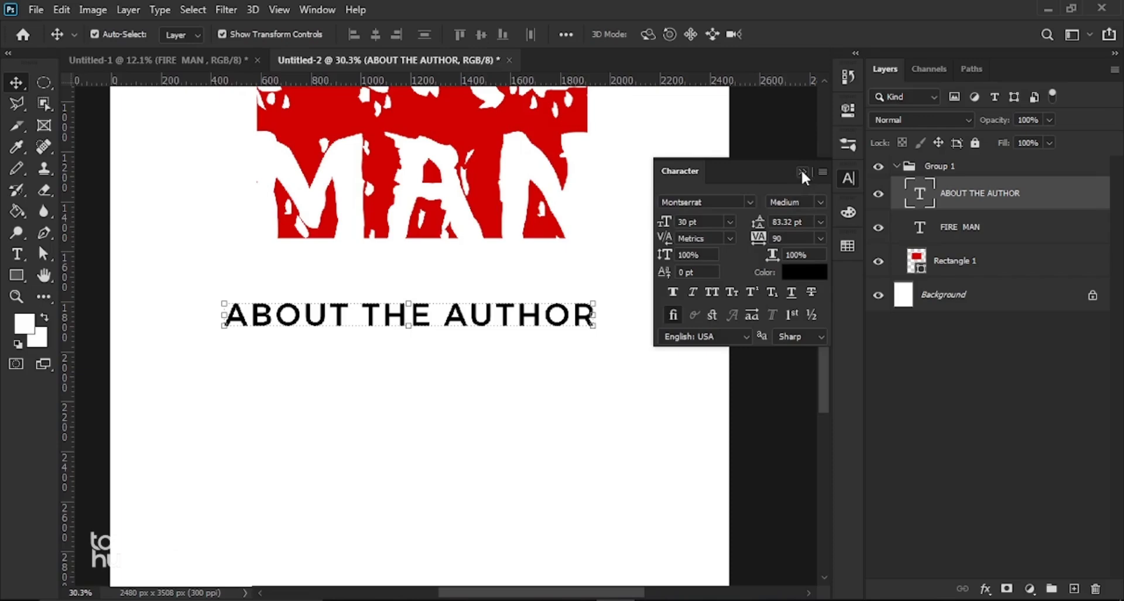
pyautogui.click(801, 171)
# Step: Drag the ABOUT THE AUTHOR heading up to sit centred just beneath the FIRE MAN title
pyautogui.scroll(-2, 523, 279)
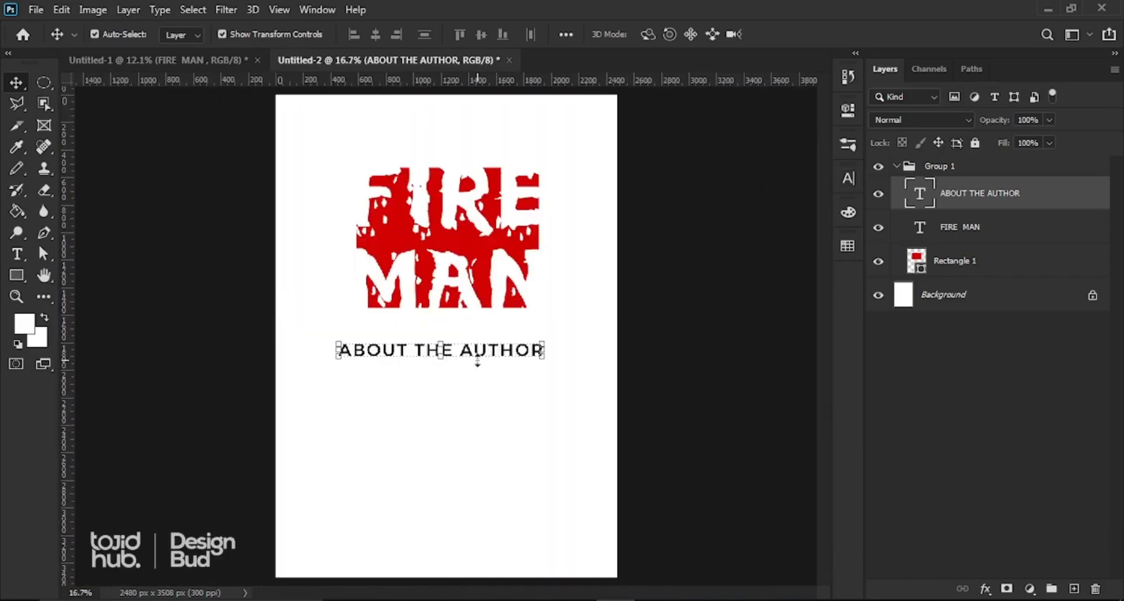
pyautogui.moveTo(478, 354)
pyautogui.mouseDown()
pyautogui.moveTo(492, 324)
pyautogui.moveTo(483, 337)
pyautogui.mouseUp()
pyautogui.scroll(-3, 481, 336)
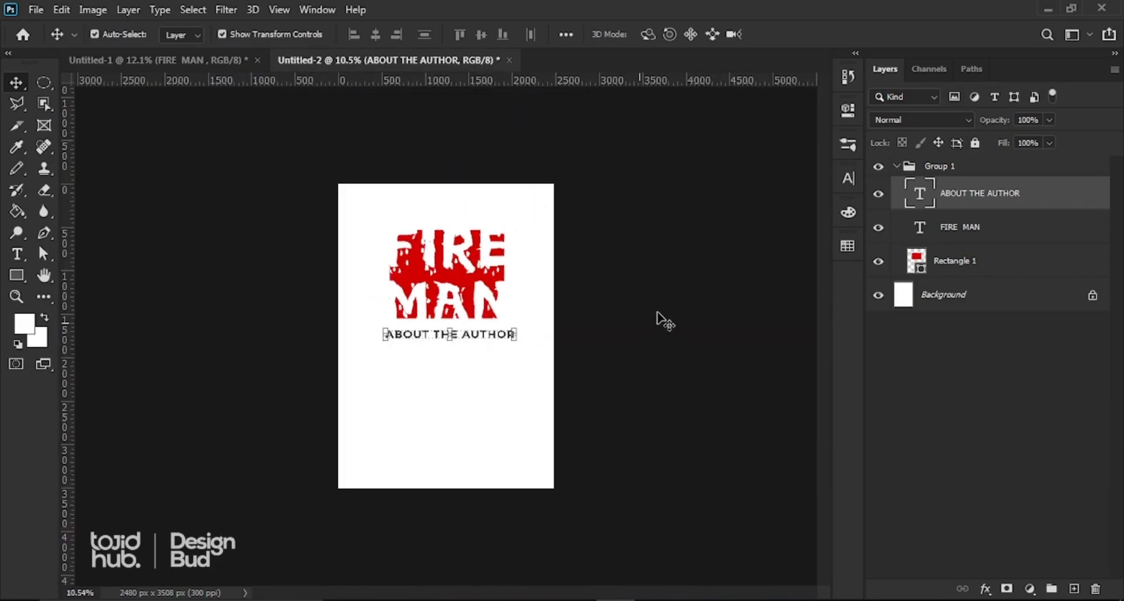
pyautogui.click(432, 417)
pyautogui.scroll(2, 429, 416)
pyautogui.scroll(-1, 424, 412)
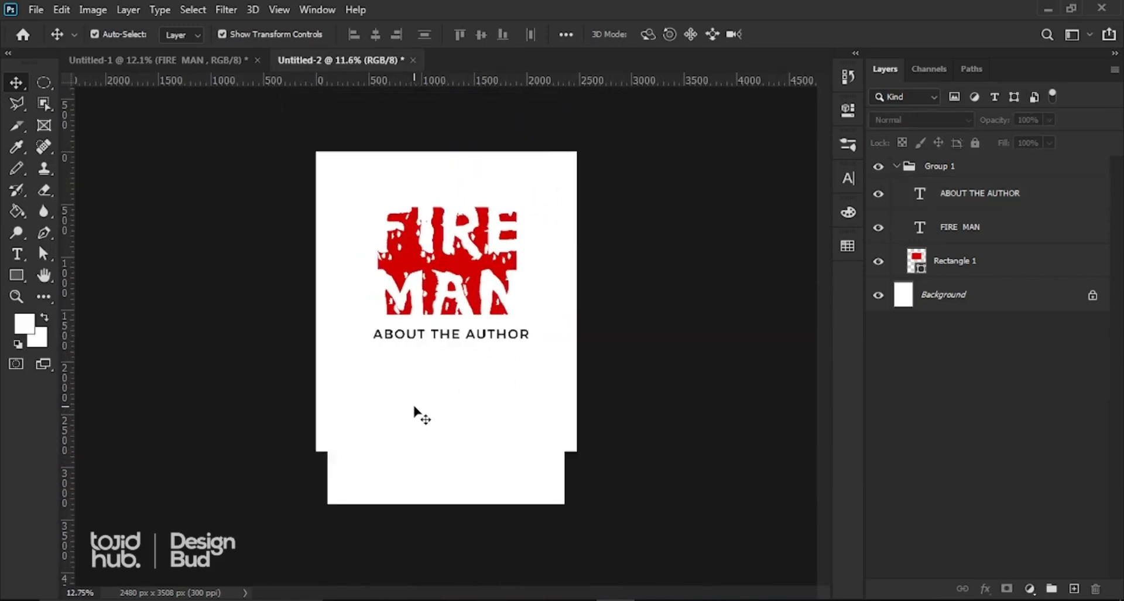
pyautogui.scroll(1, 419, 411)
pyautogui.scroll(1, 392, 369)
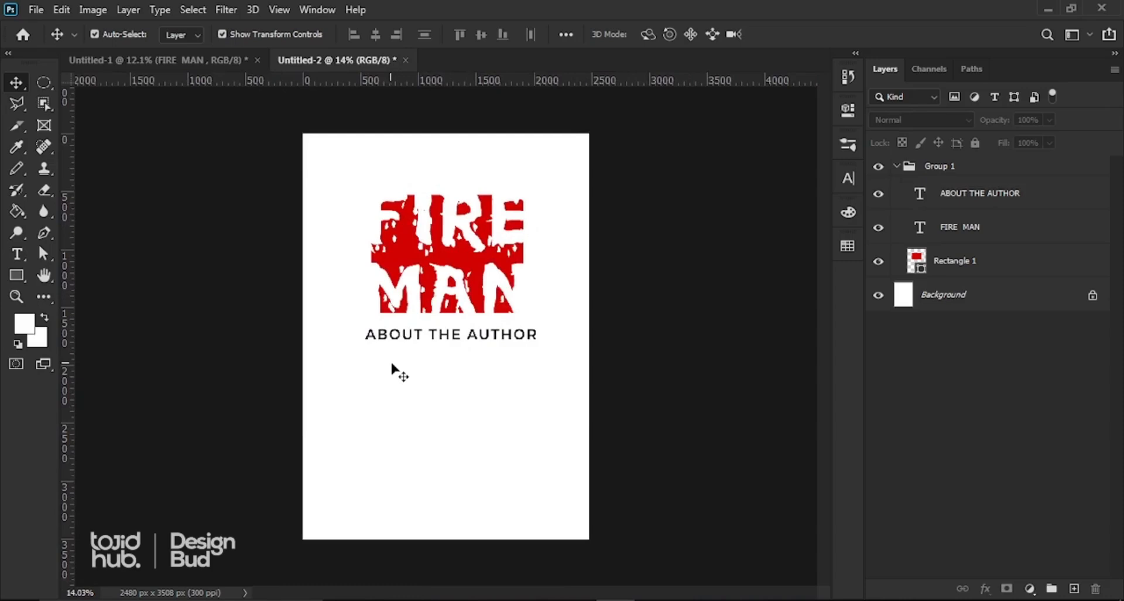
pyautogui.scroll(-1, 392, 369)
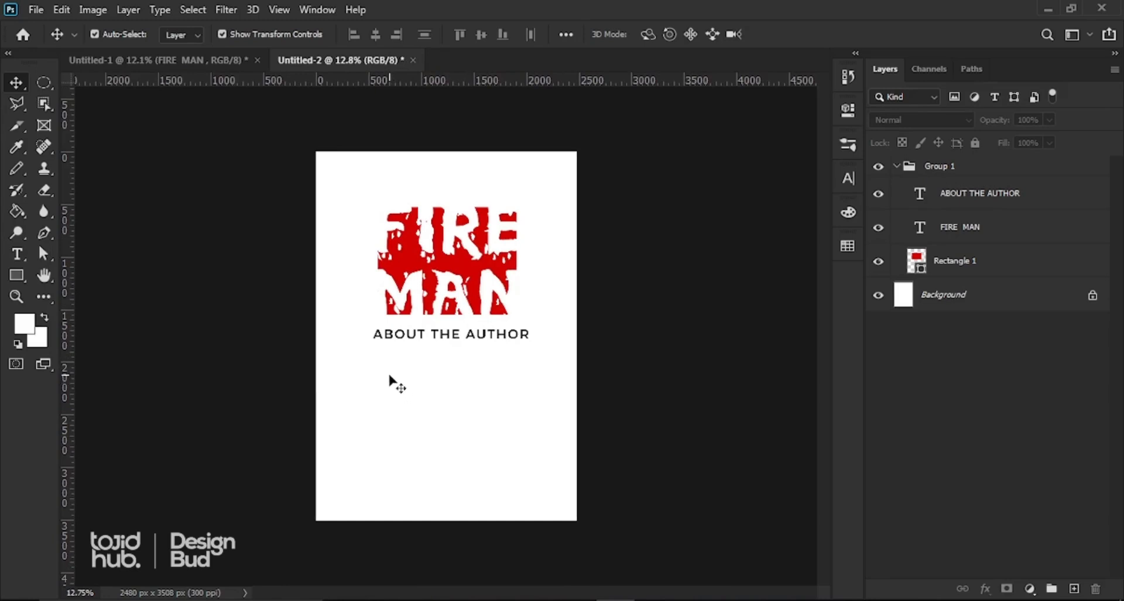
pyautogui.scroll(-1, 389, 376)
pyautogui.scroll(2, 384, 366)
pyautogui.moveTo(338, 352); pyautogui.dragTo(566, 450)
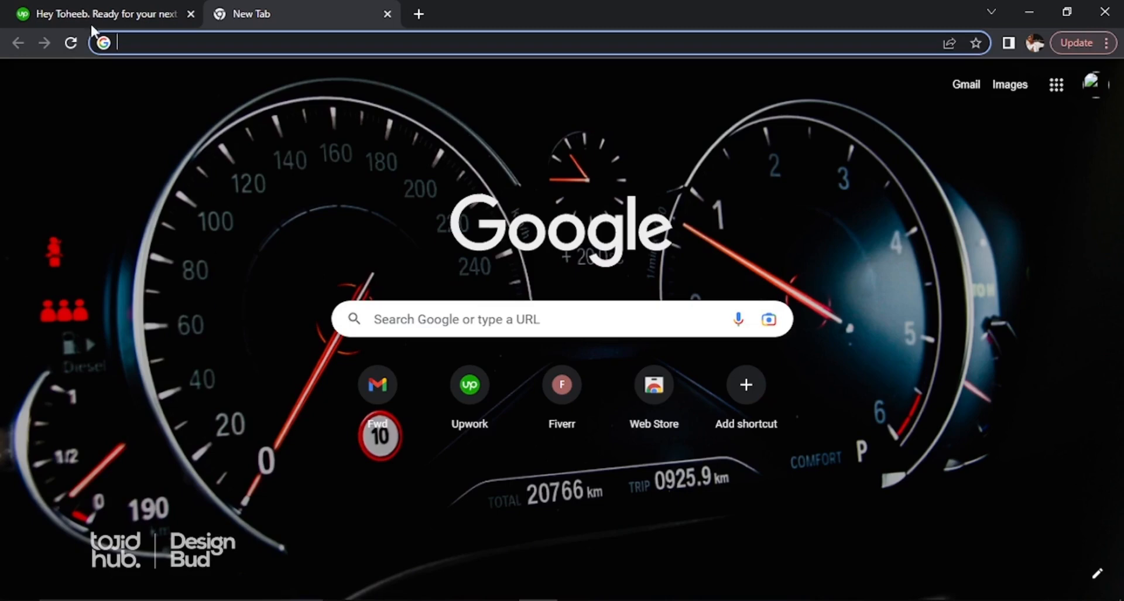
# Step: Google 'LOREM IPSUM' and open the lipsum.com Lorem Ipsum result
pyautogui.click(148, 41)
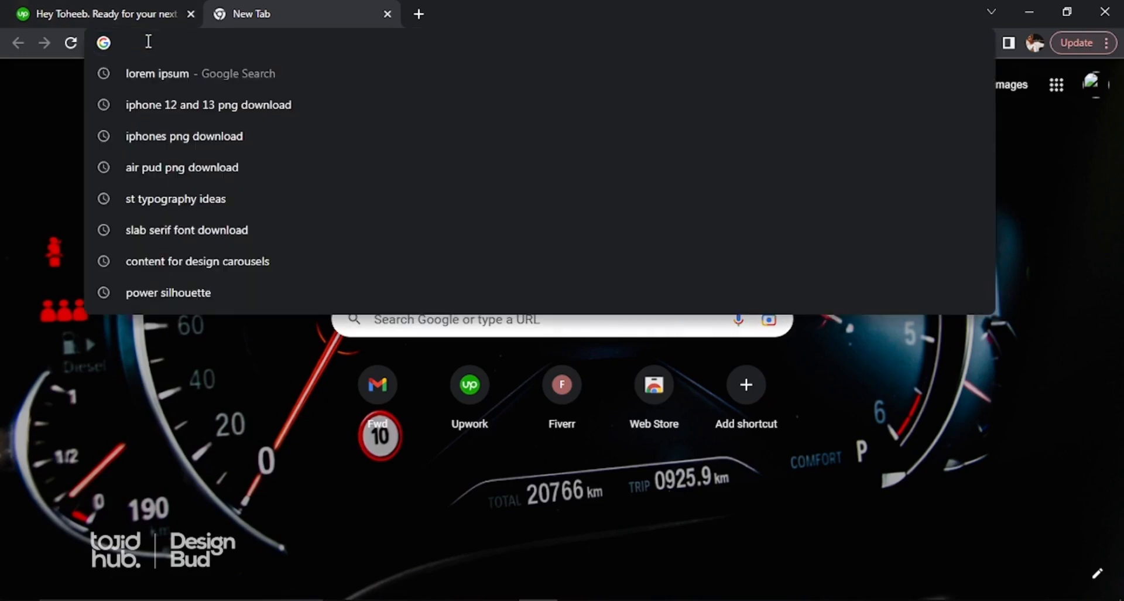
pyautogui.write('LOREM')
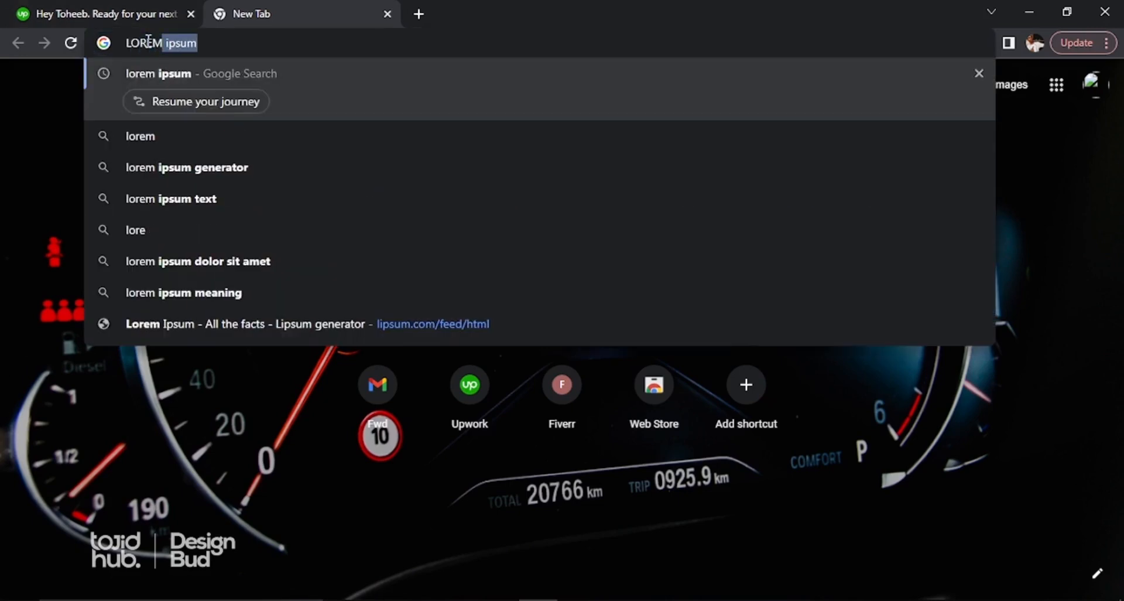
pyautogui.write(' IP')
pyautogui.write('SUM')
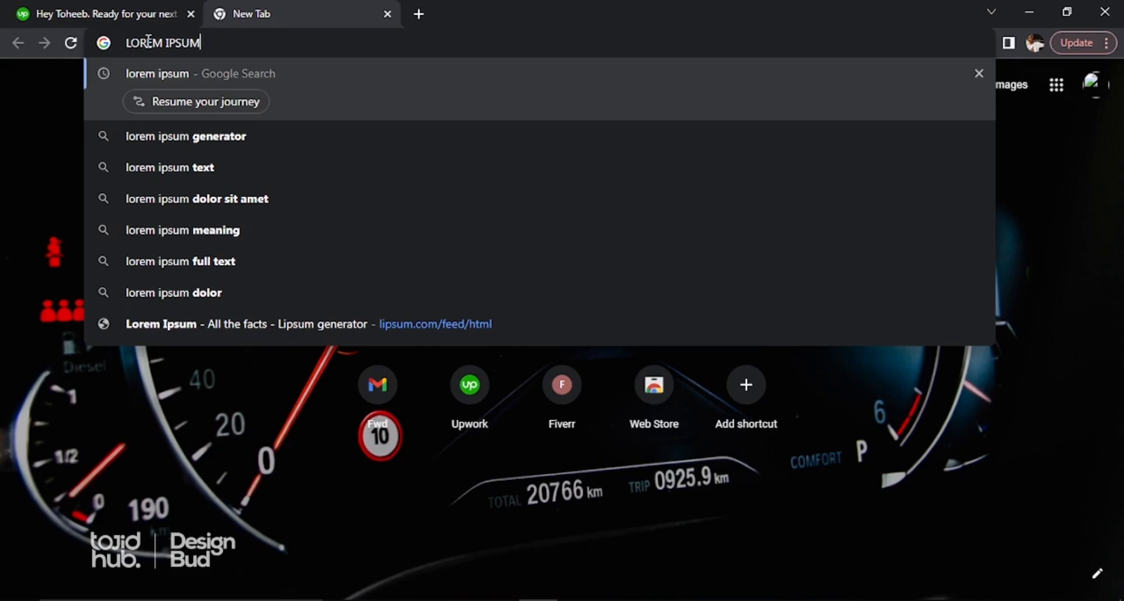
pyautogui.press('Return')
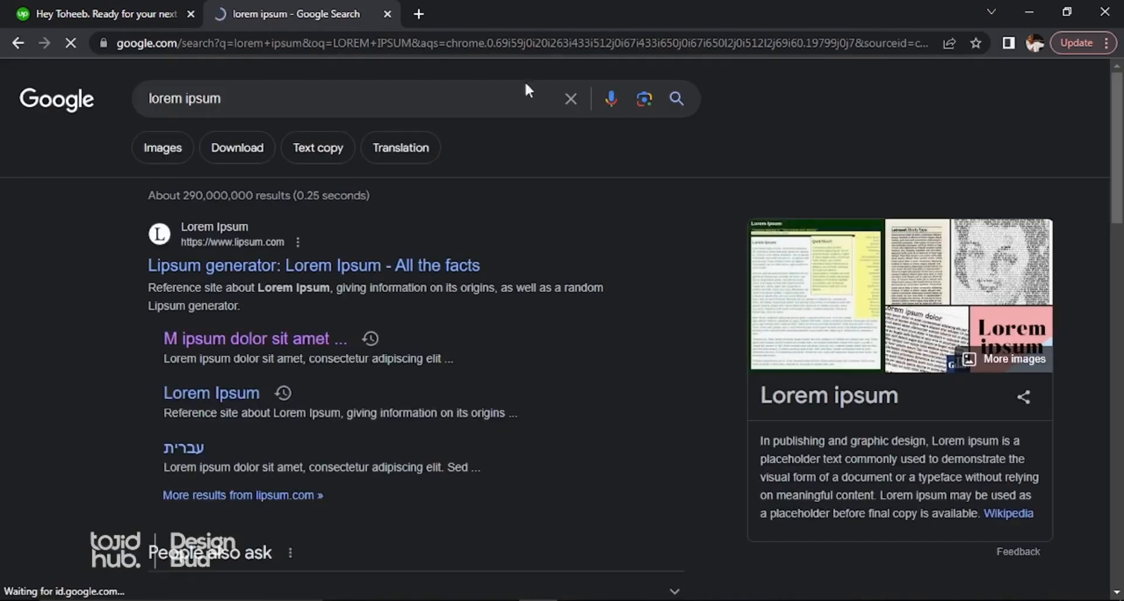
pyautogui.click(204, 398)
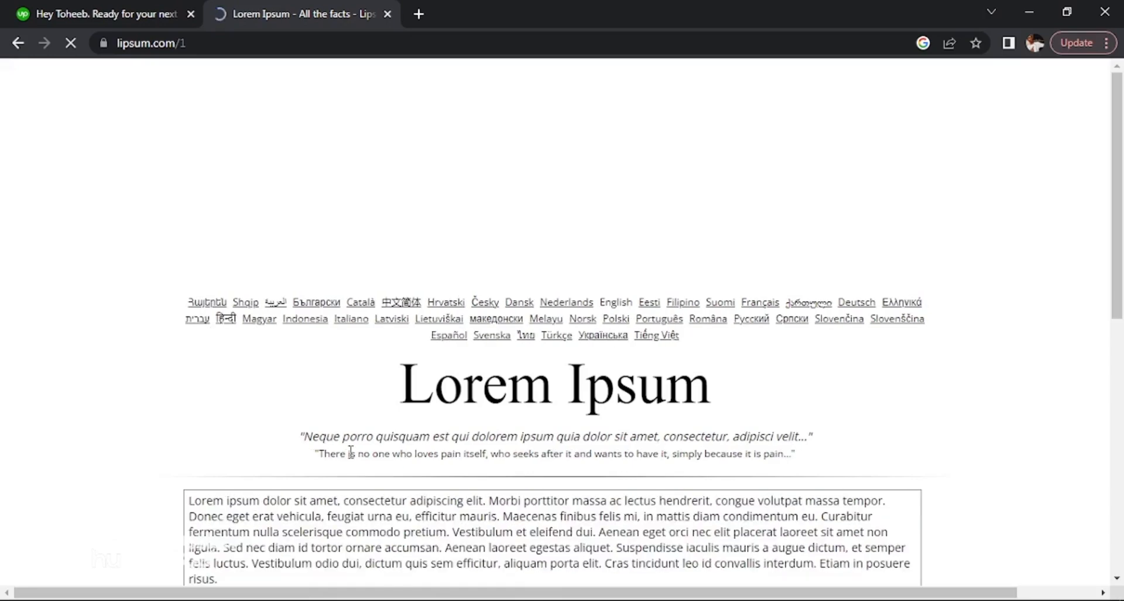
# Step: Copy the whole generated Lorem Ipsum paragraph from lipsum.com and return to Photoshop
pyautogui.scroll(-5, 351, 452)
pyautogui.scroll(3, 351, 457)
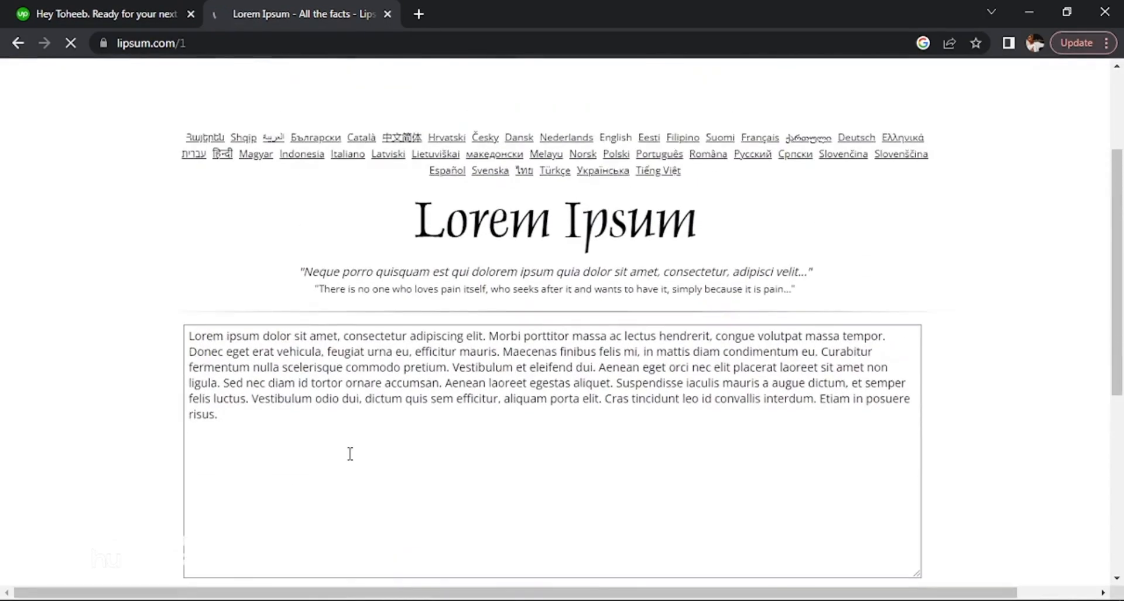
pyautogui.scroll(-1, 328, 427)
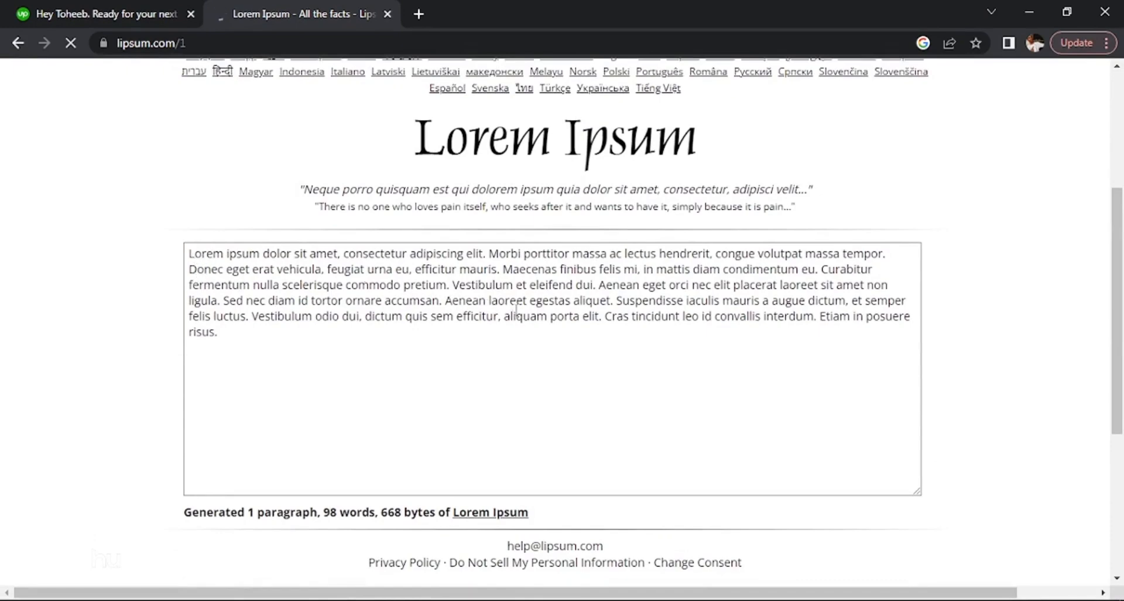
pyautogui.moveTo(517, 310); pyautogui.dragTo(906, 335)
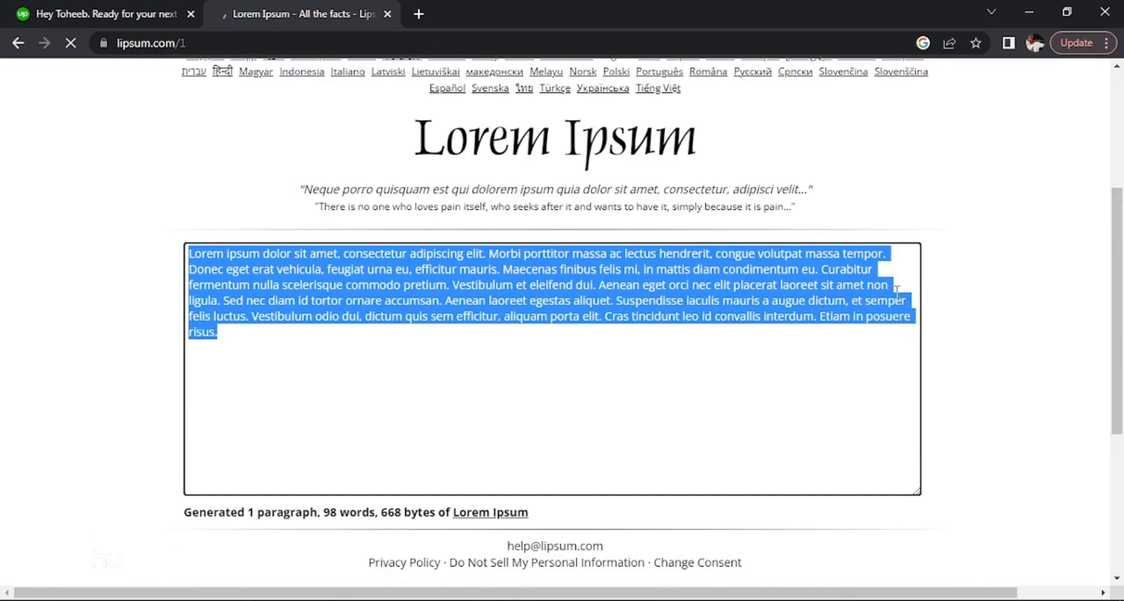
pyautogui.click(408, 297)
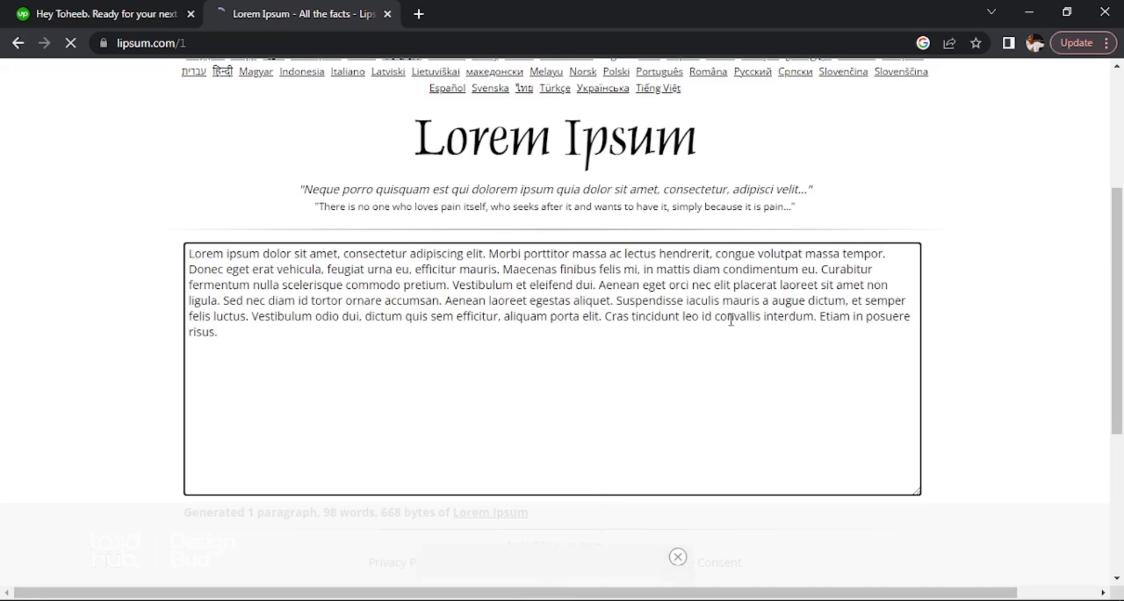
pyautogui.hotkey('ctrl', 'a')
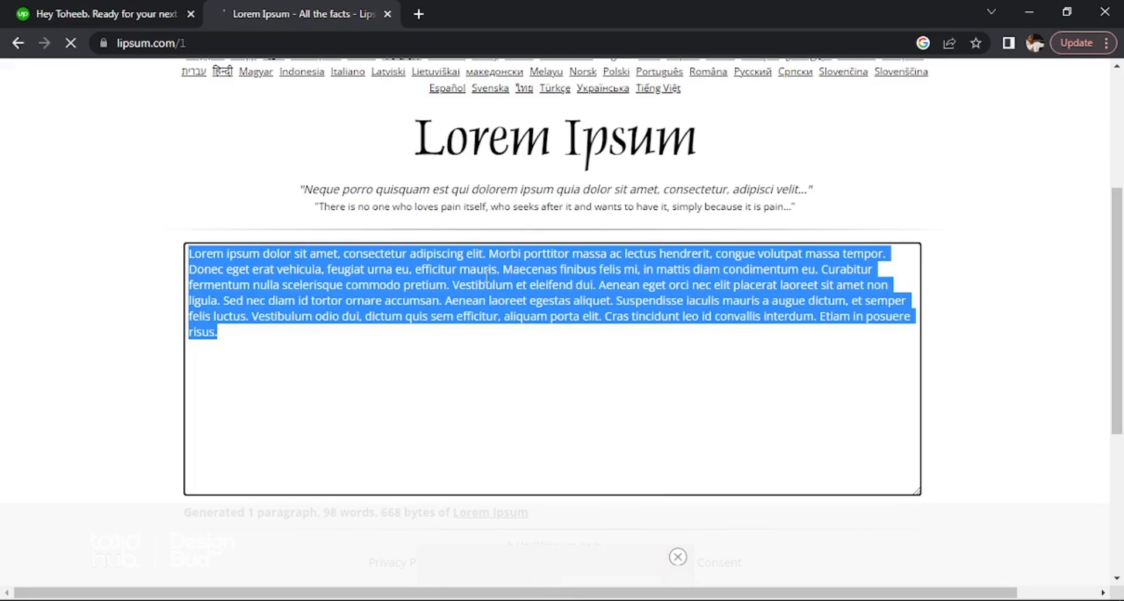
pyautogui.rightClick(489, 281)
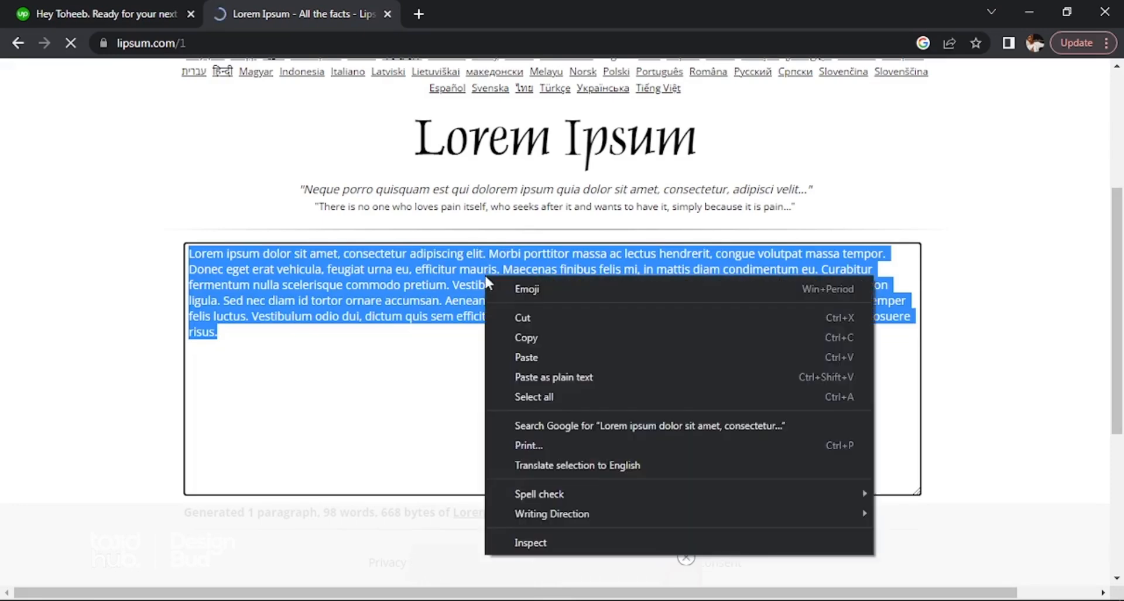
pyautogui.click(527, 337)
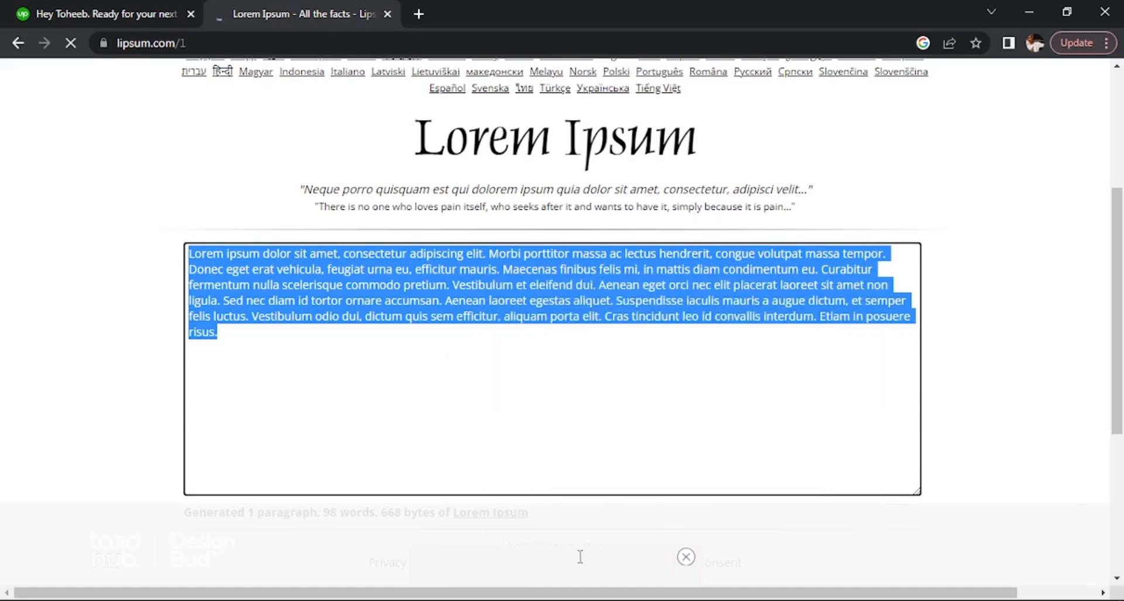
pyautogui.click(537, 600)
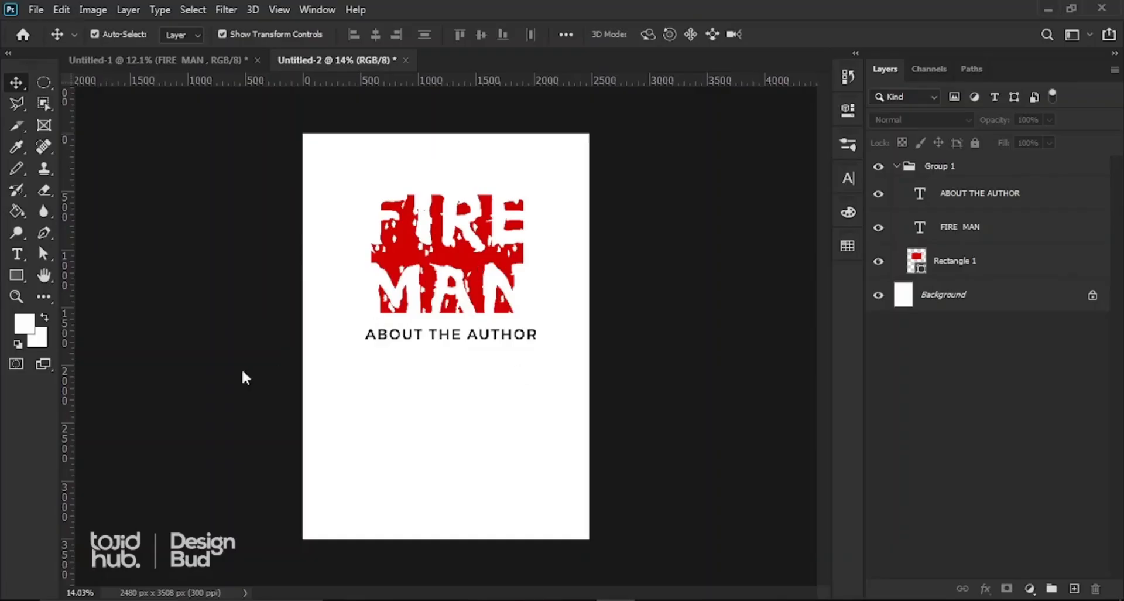
# Step: Draw a horizontal paragraph text box below the ABOUT THE AUTHOR heading
pyautogui.click(14, 255)
pyautogui.click(108, 253)
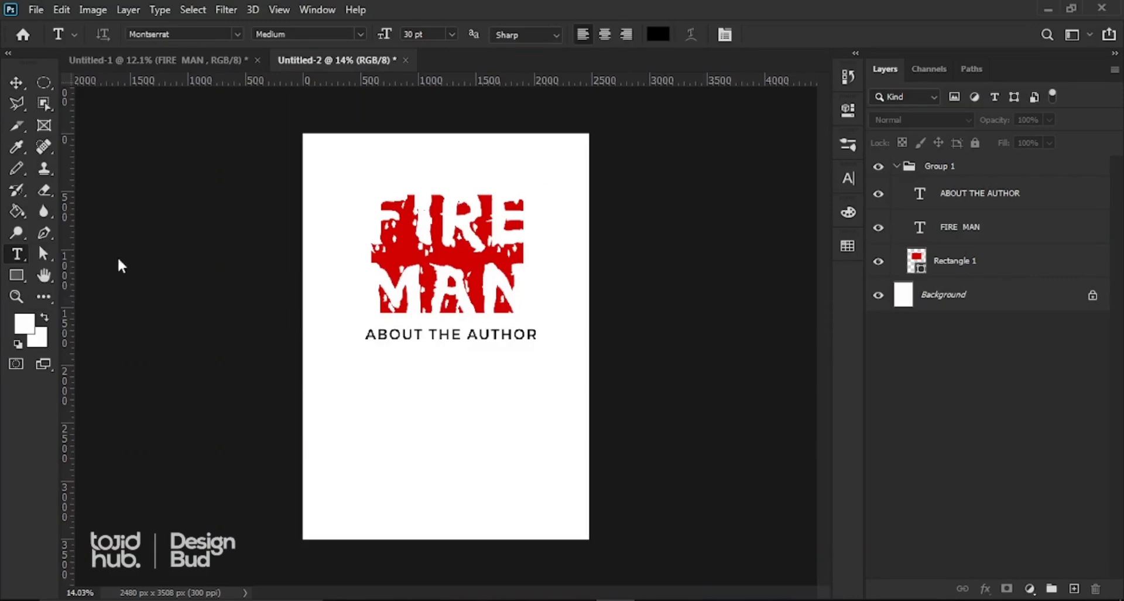
pyautogui.moveTo(338, 359); pyautogui.dragTo(560, 434)
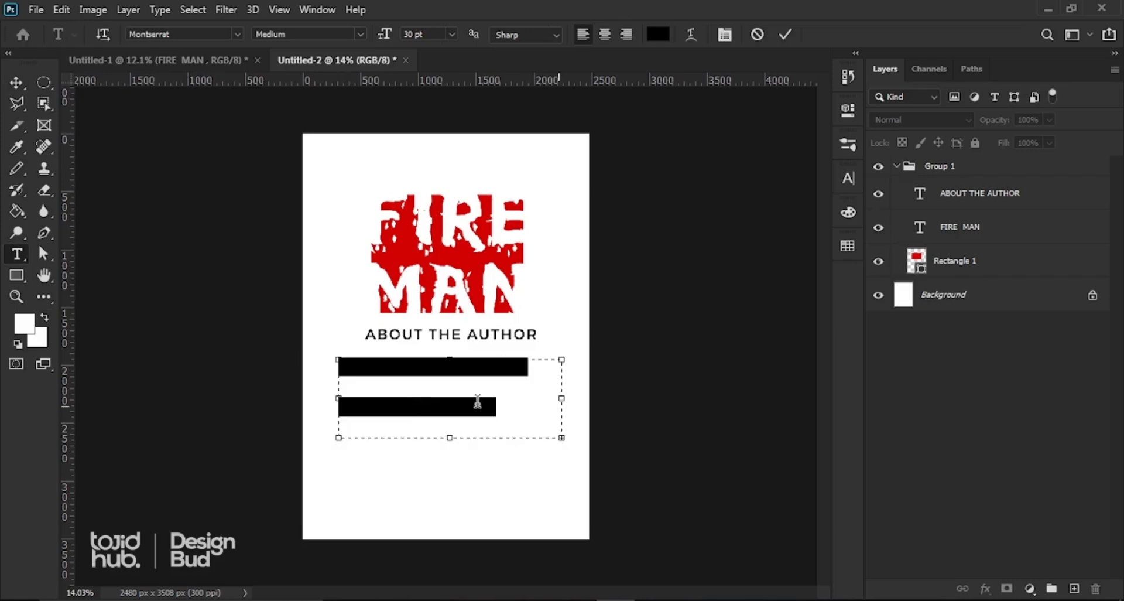
# Step: Set the paragraph text to 10 pt size with 12 pt leading
pyautogui.click(848, 178)
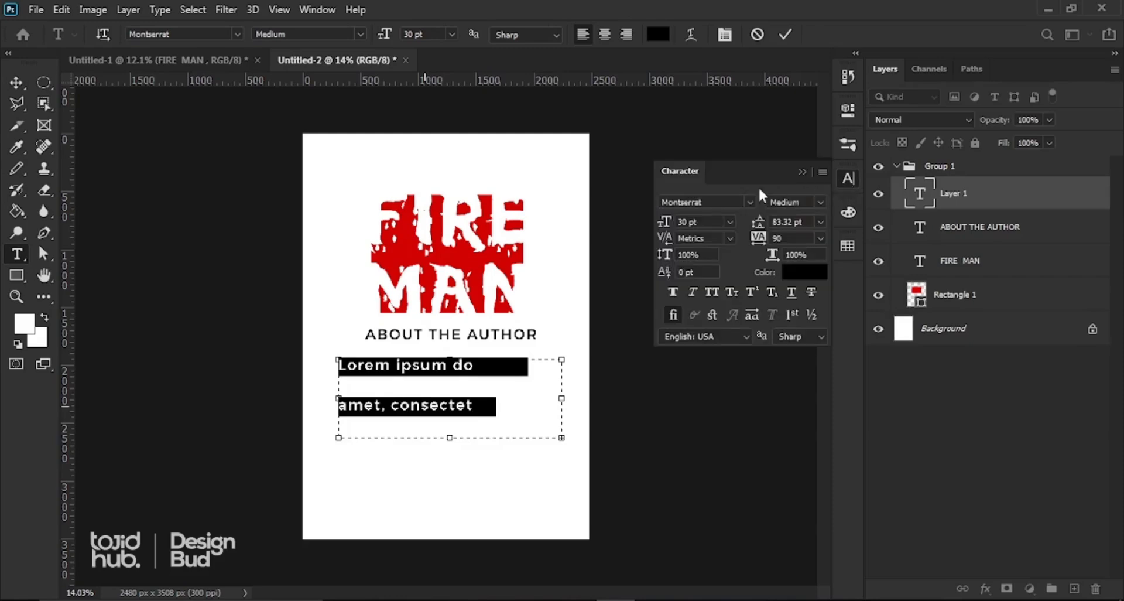
pyautogui.moveTo(707, 223); pyautogui.dragTo(587, 217)
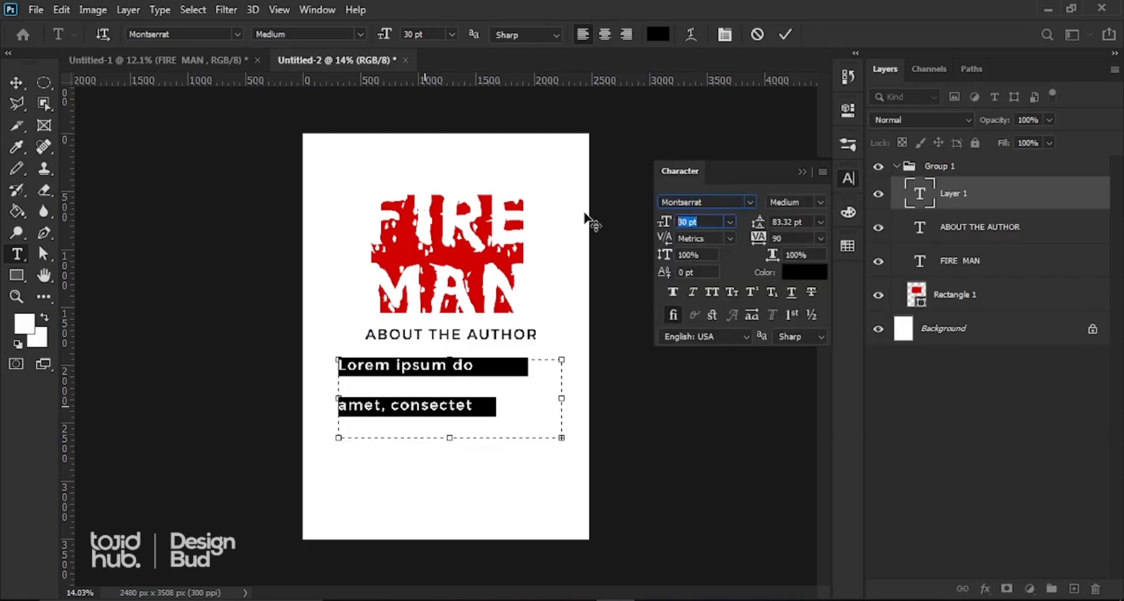
pyautogui.write('1')
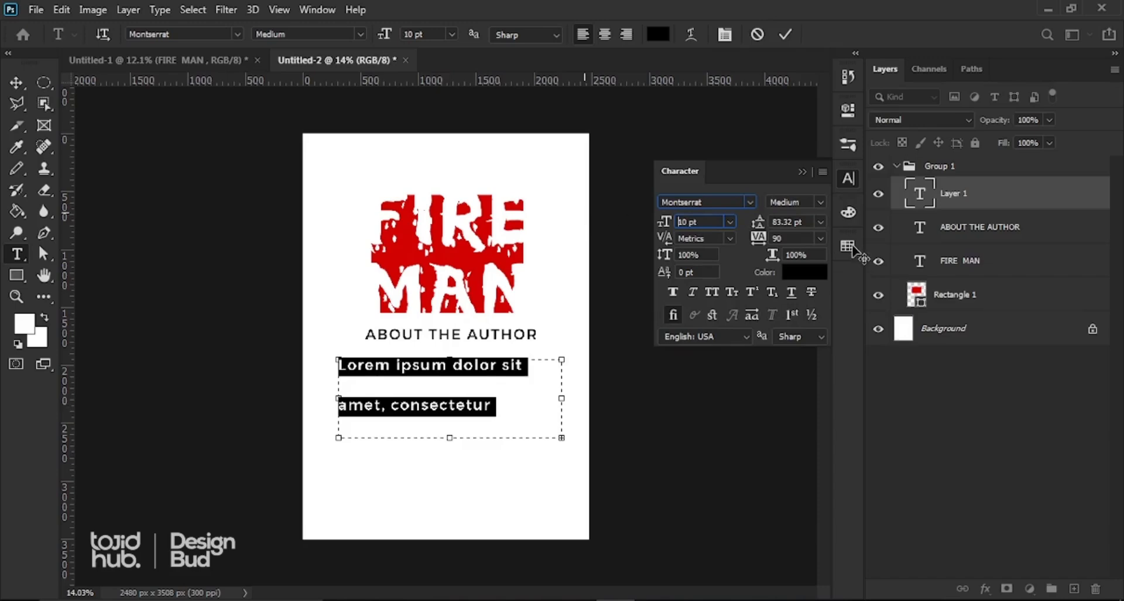
pyautogui.press('Return')
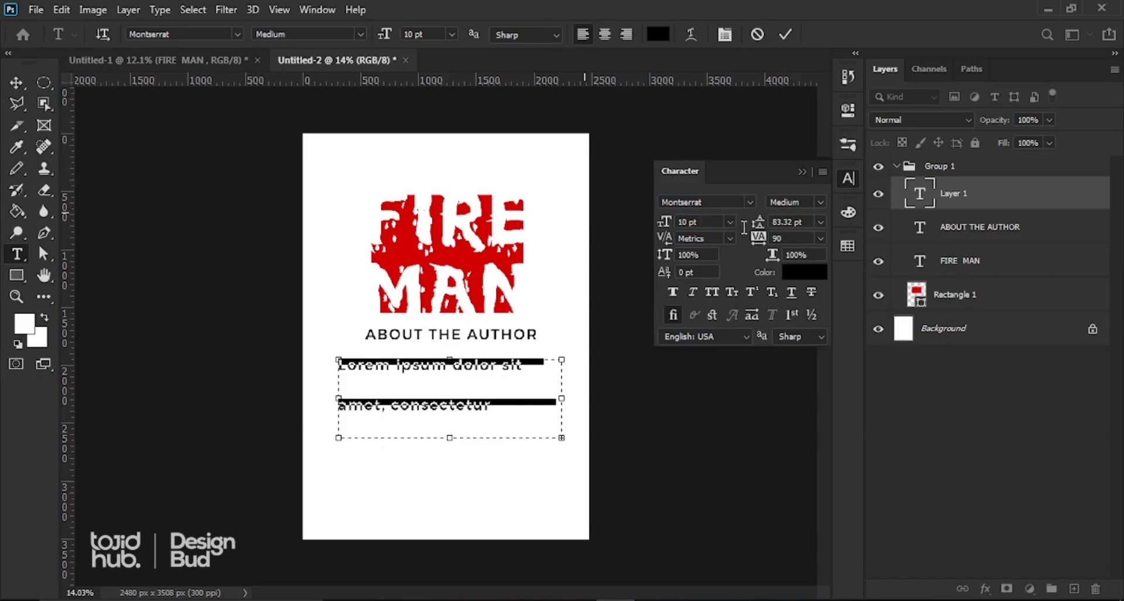
pyautogui.click(787, 222)
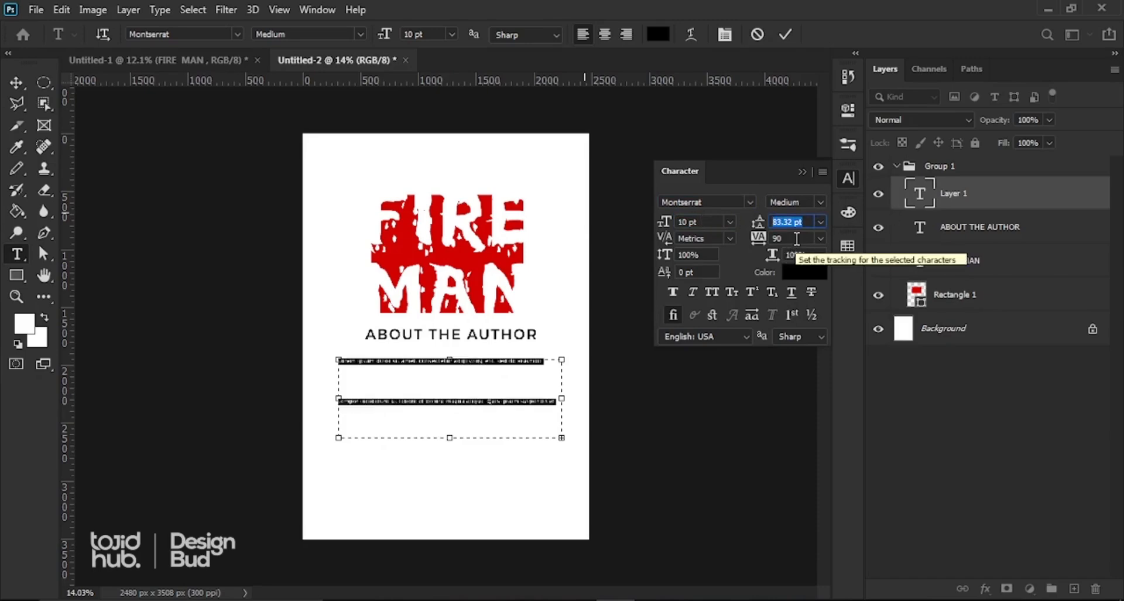
pyautogui.write('12')
pyautogui.press('Return')
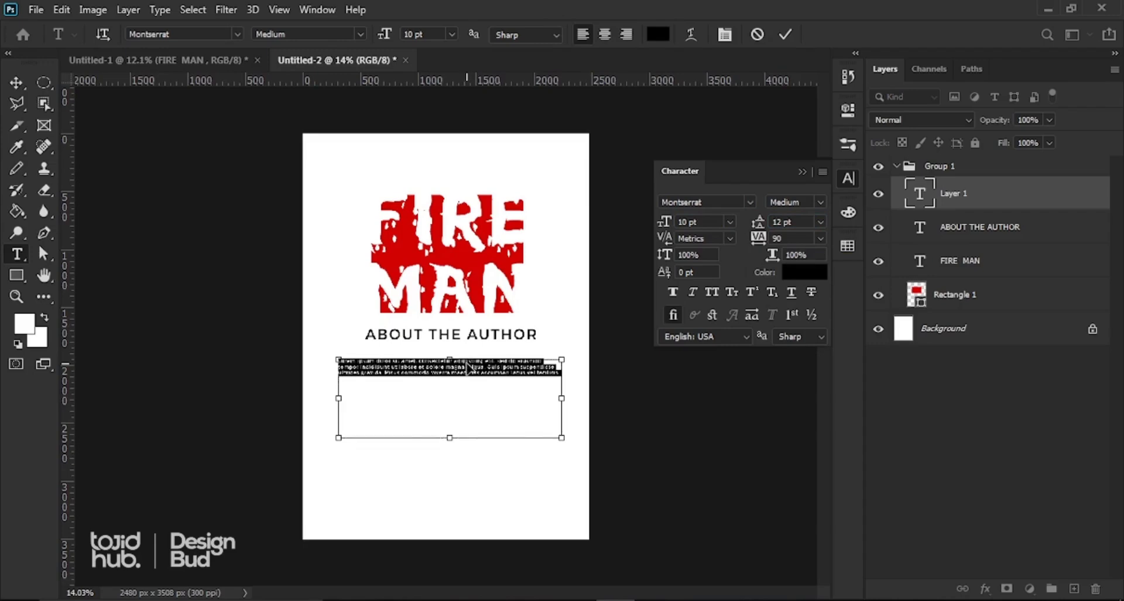
# Step: Select all the Lorem Ipsum paragraph text and centre-align it
pyautogui.click(467, 359)
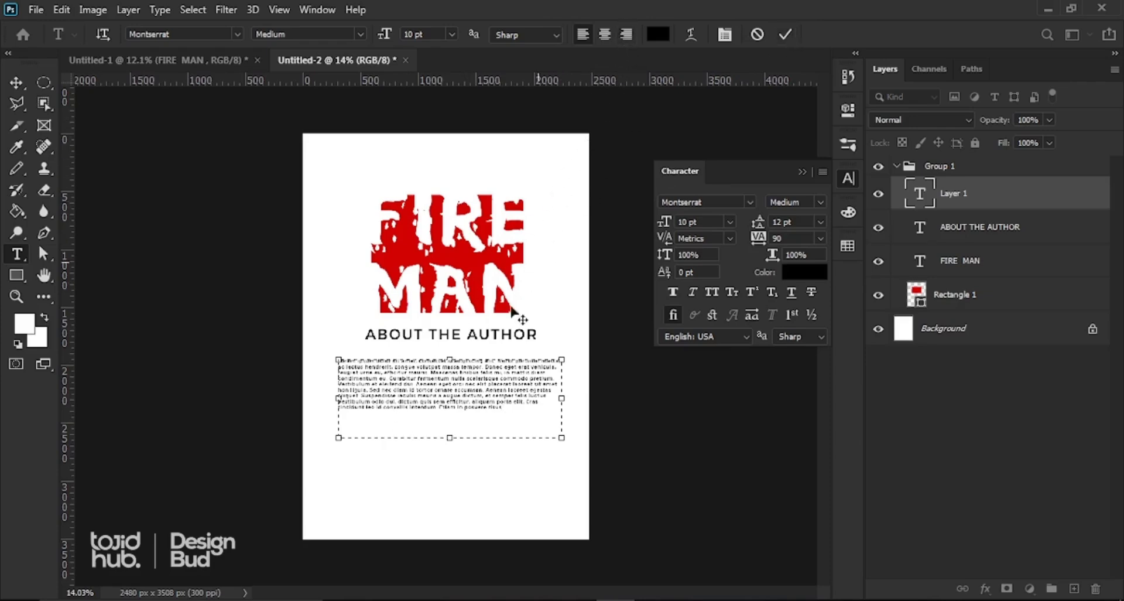
pyautogui.scroll(2, 446, 425)
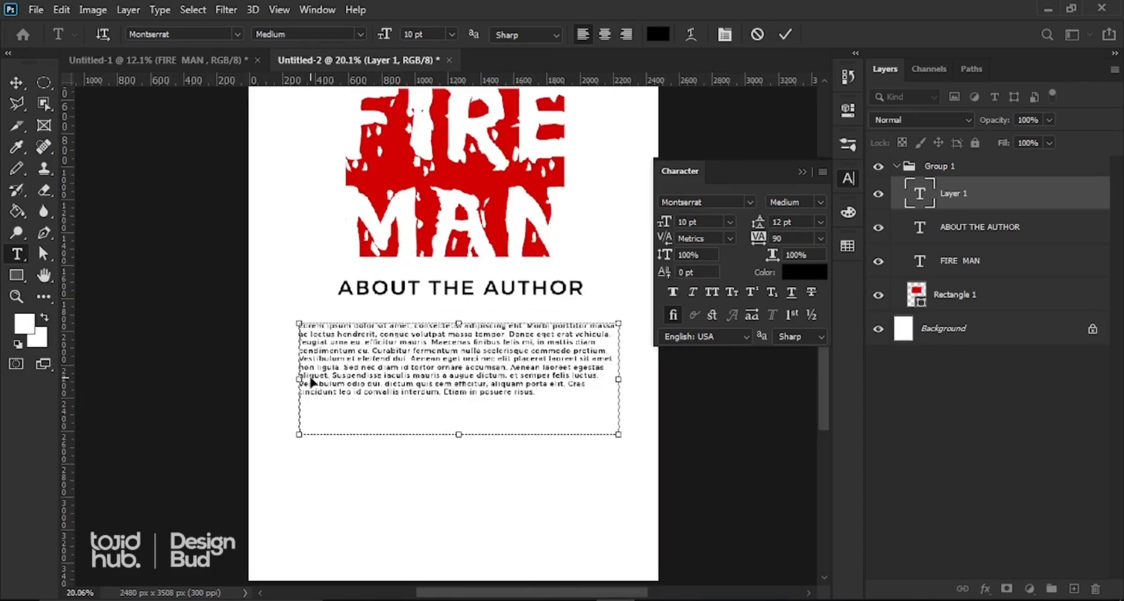
pyautogui.hotkey('ctrl', 'a')
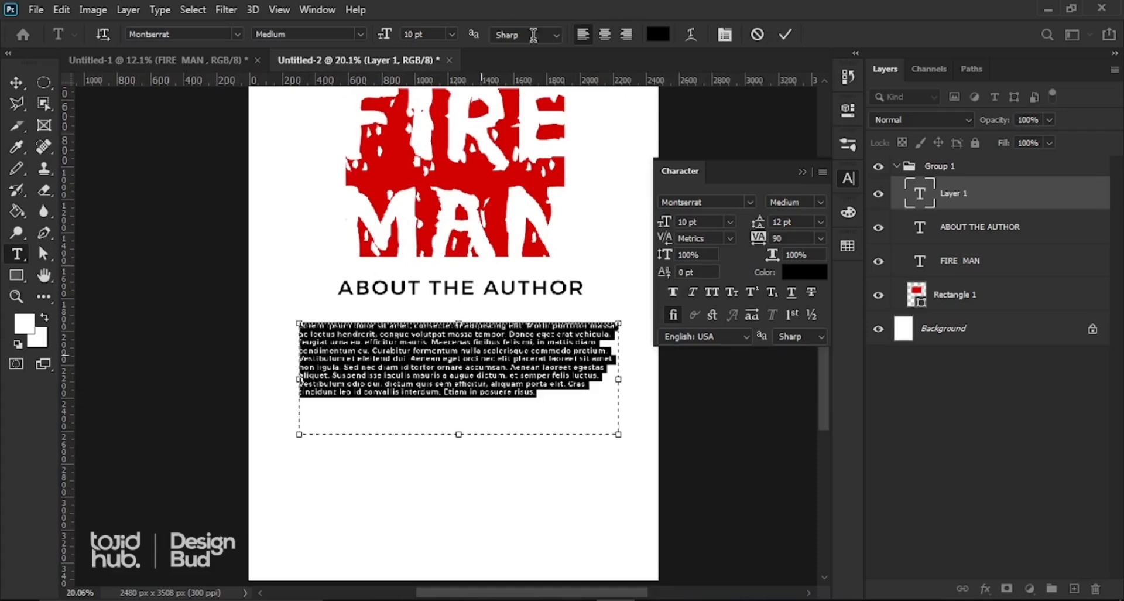
pyautogui.click(605, 38)
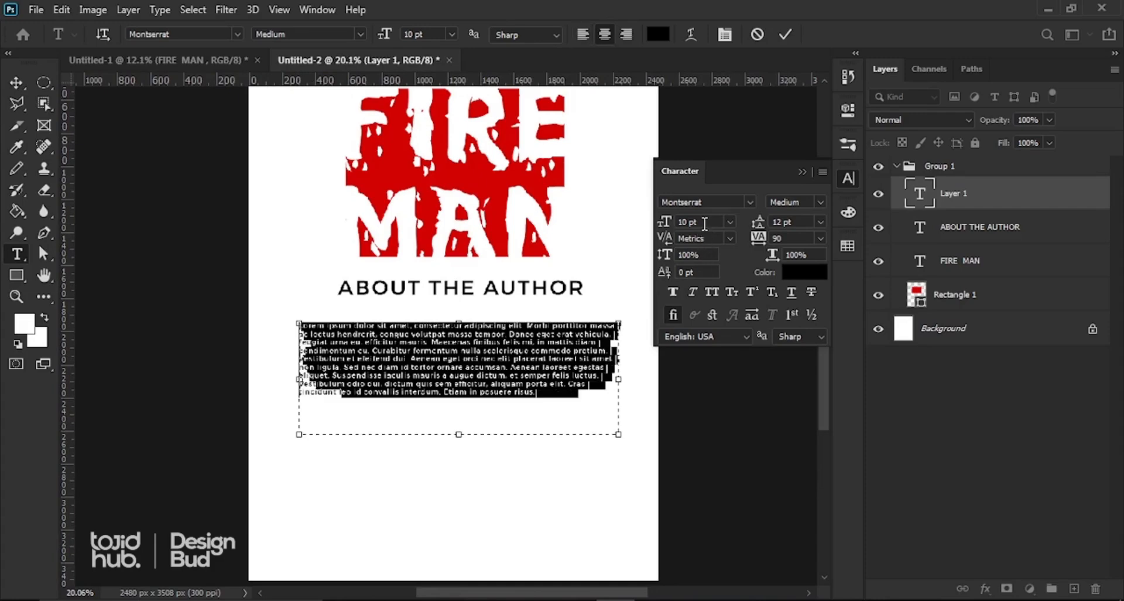
# Step: Enlarge the paragraph text to 12 pt
pyautogui.click(705, 224)
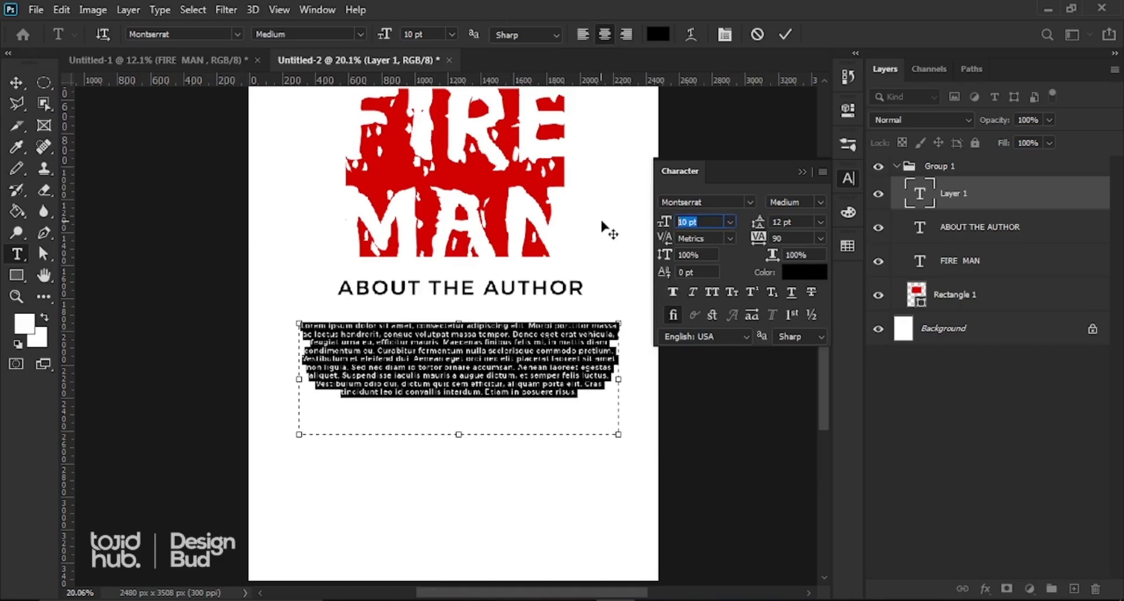
pyautogui.write('12')
pyautogui.press('Return')
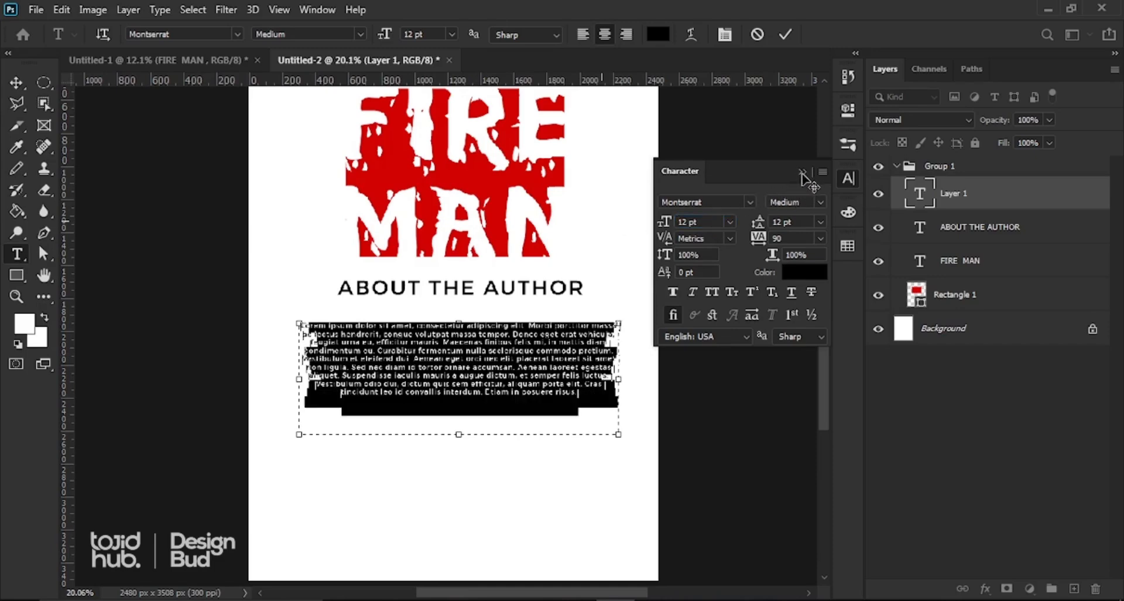
# Step: Commit the paragraph and nudge the ABOUT THE AUTHOR heading down just above it
pyautogui.click(802, 172)
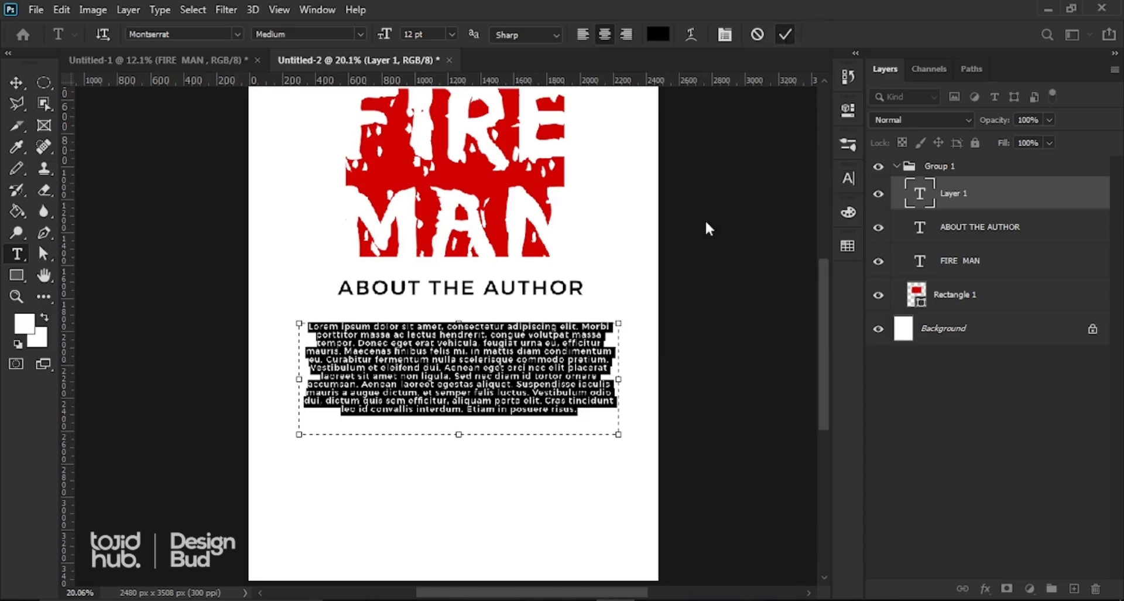
pyautogui.click(515, 384)
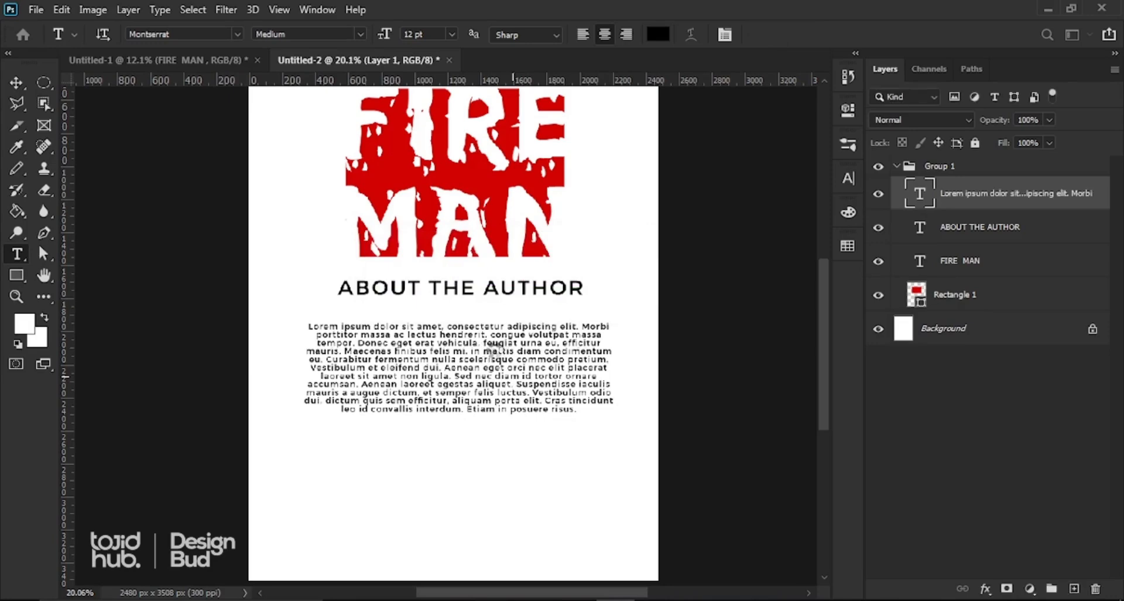
pyautogui.scroll(-1, 487, 348)
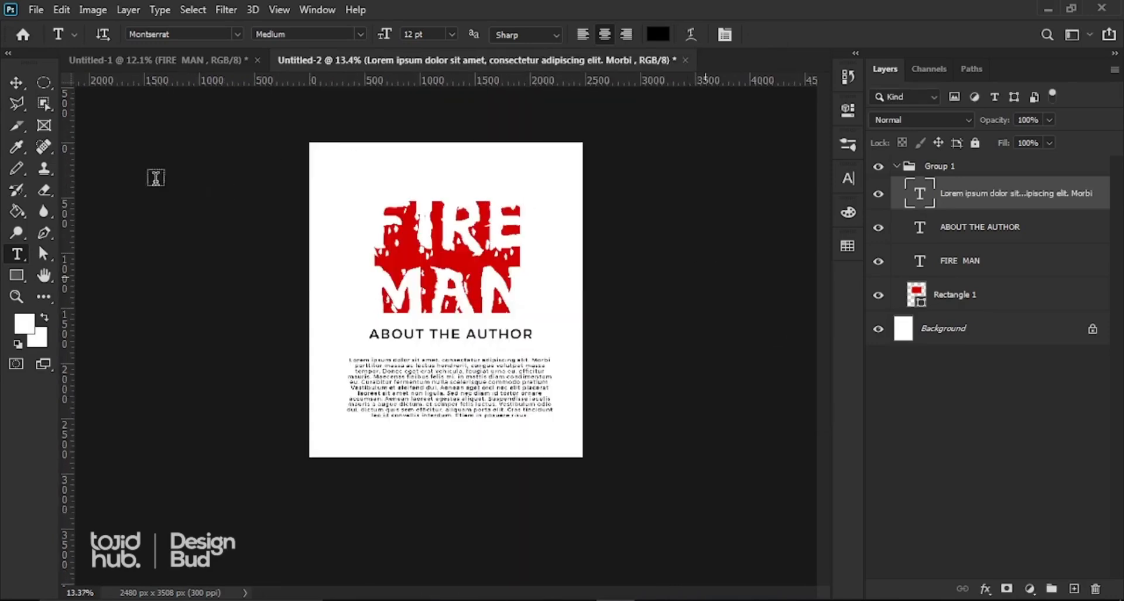
pyautogui.click(18, 85)
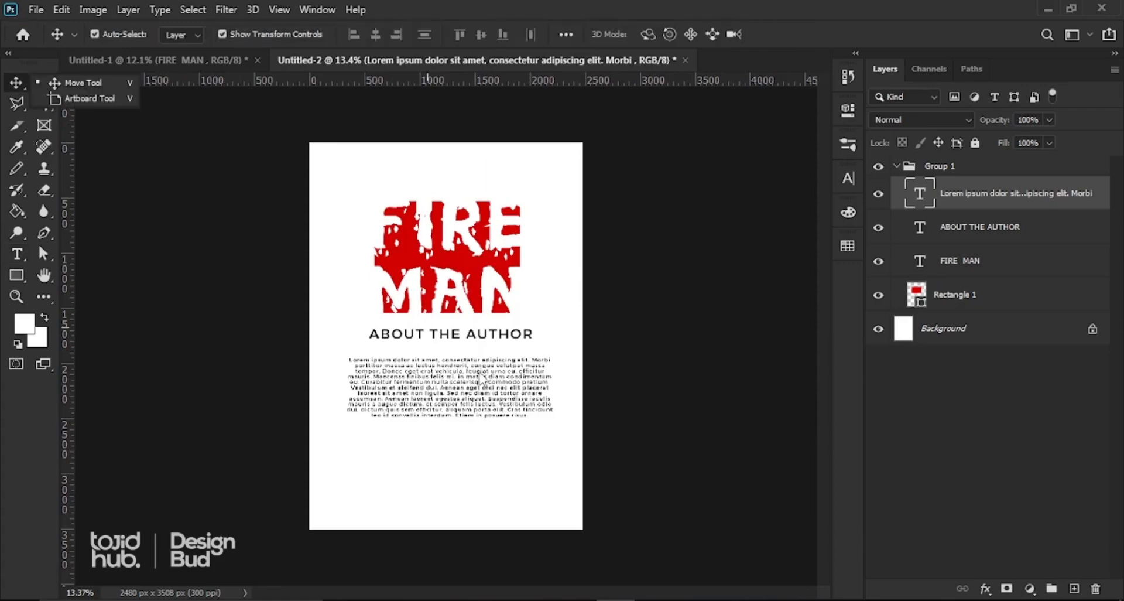
pyautogui.click(602, 319)
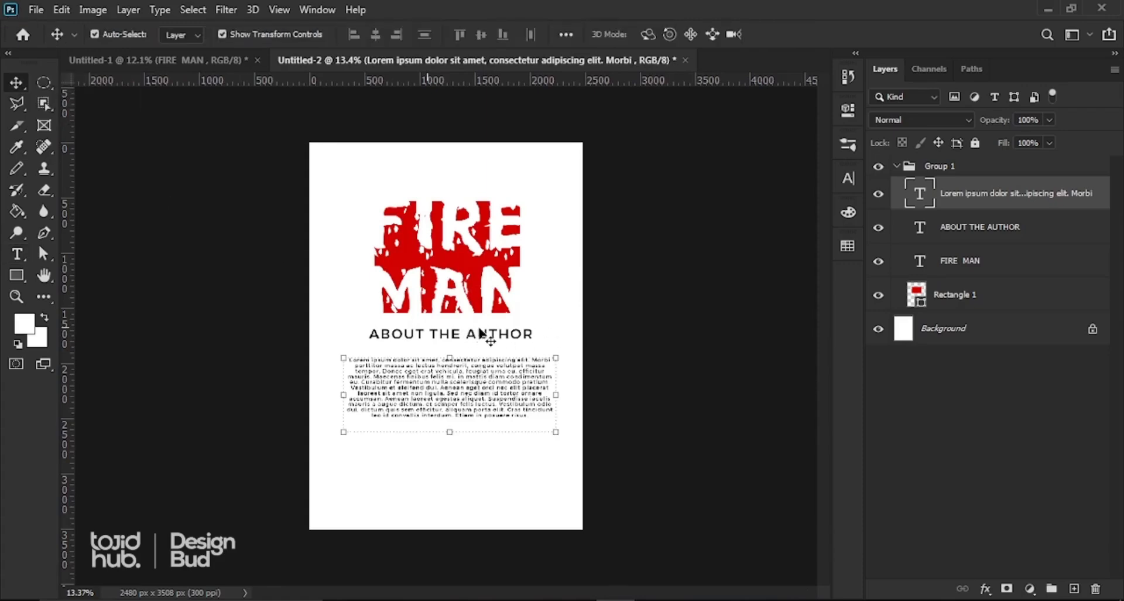
pyautogui.click(476, 339)
pyautogui.moveTo(476, 343); pyautogui.dragTo(474, 346)
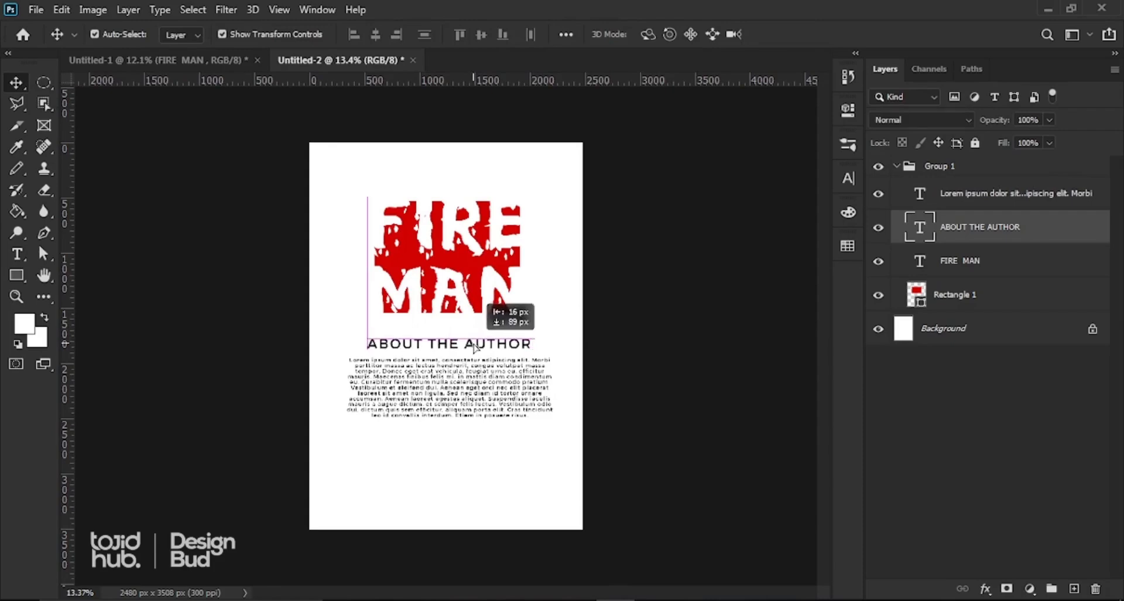
pyautogui.click(547, 336)
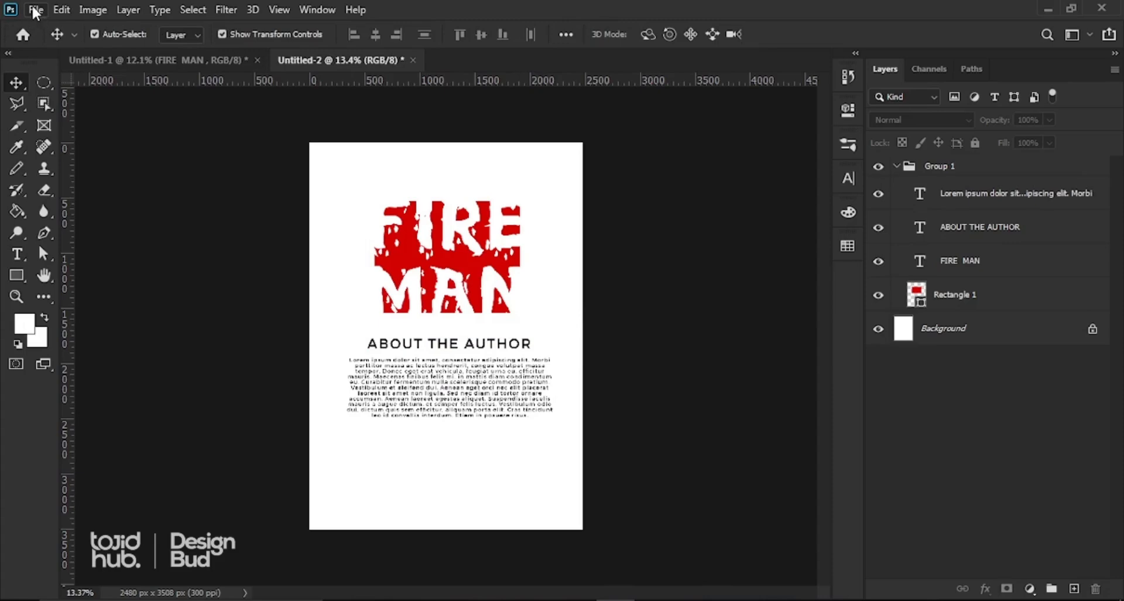
# Step: Place the Barcode image as an embedded layer in the cover document
pyautogui.click(36, 10)
pyautogui.click(92, 336)
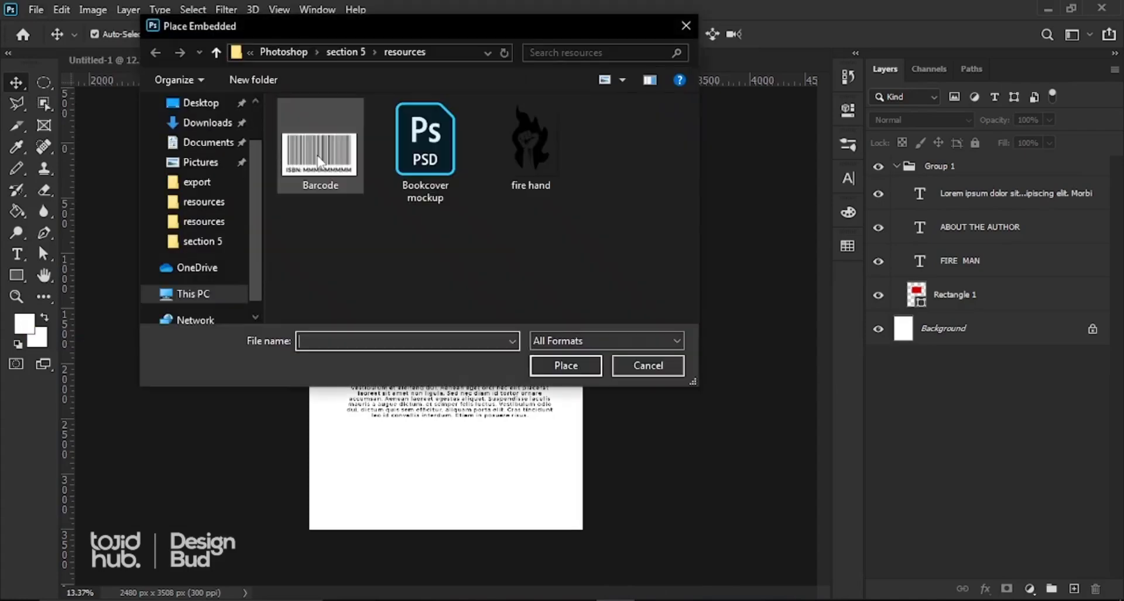
pyautogui.doubleClick(319, 161)
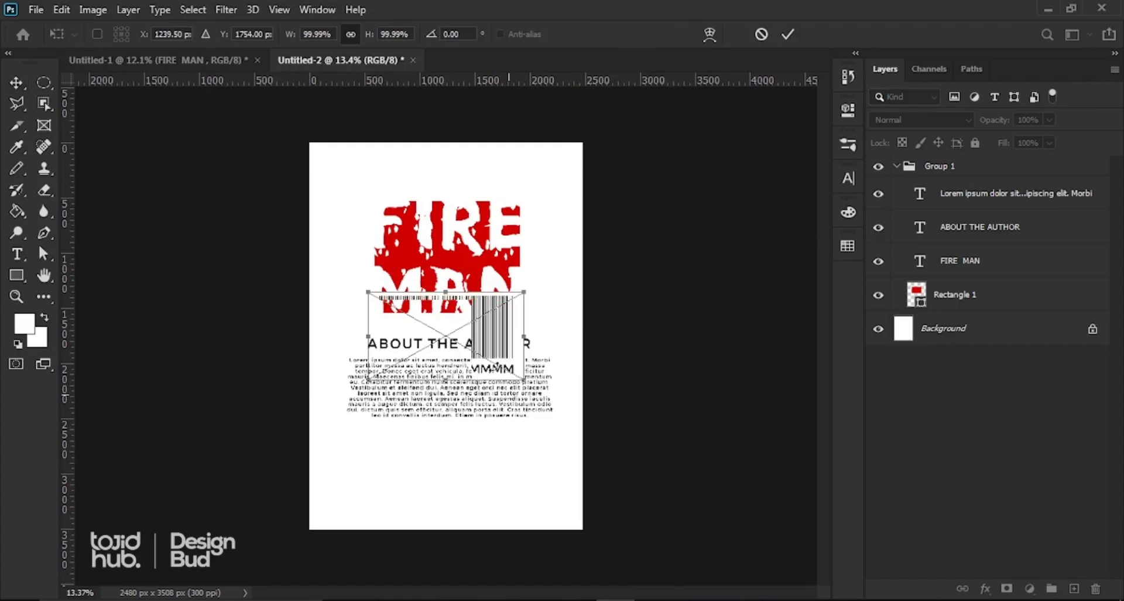
pyautogui.click(789, 34)
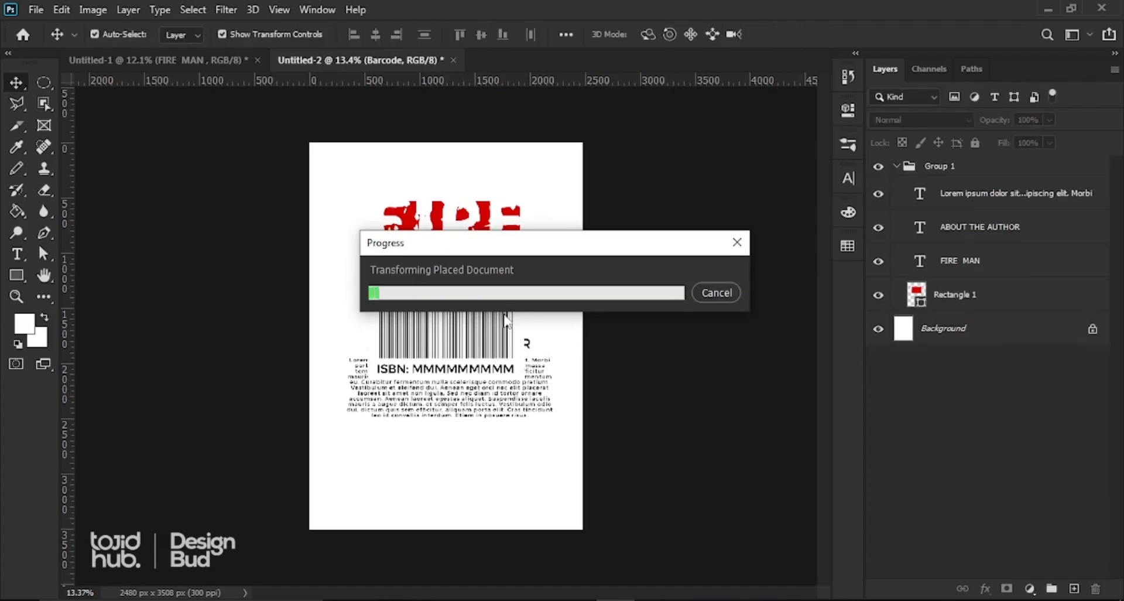
# Step: Move the barcode below the paragraph and scale it down to about 46%
pyautogui.moveTo(474, 322); pyautogui.dragTo(473, 462)
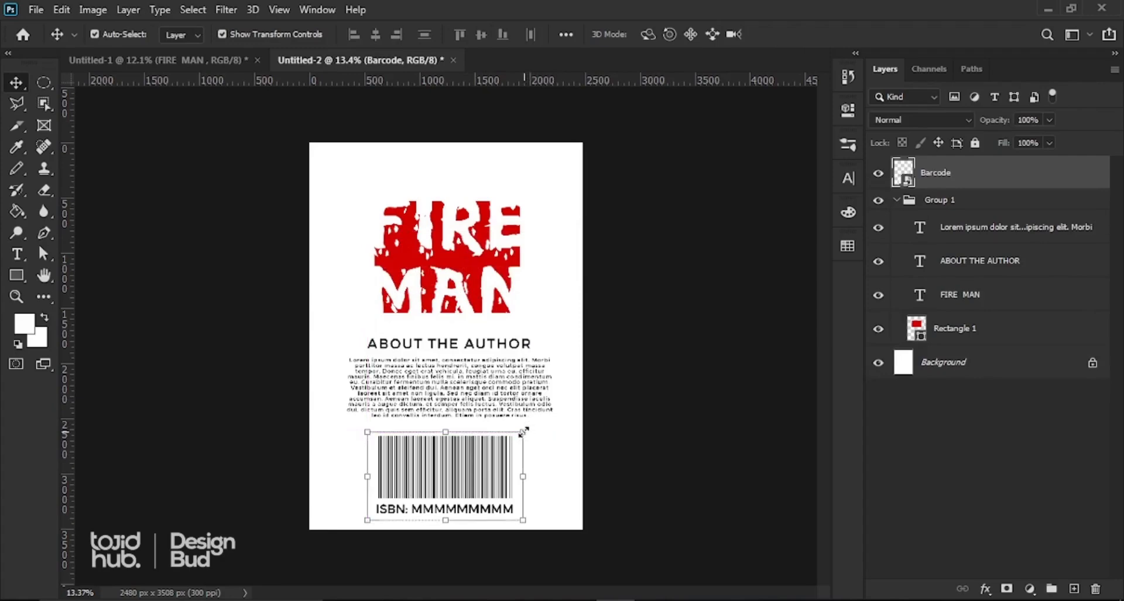
pyautogui.moveTo(524, 429); pyautogui.dragTo(454, 447)
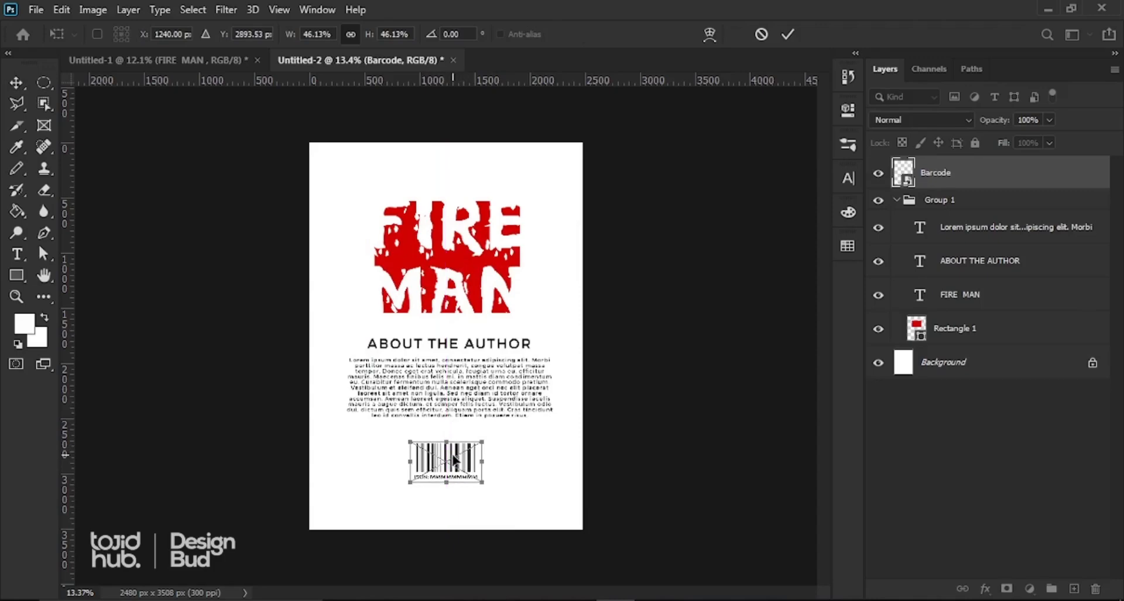
pyautogui.click(789, 35)
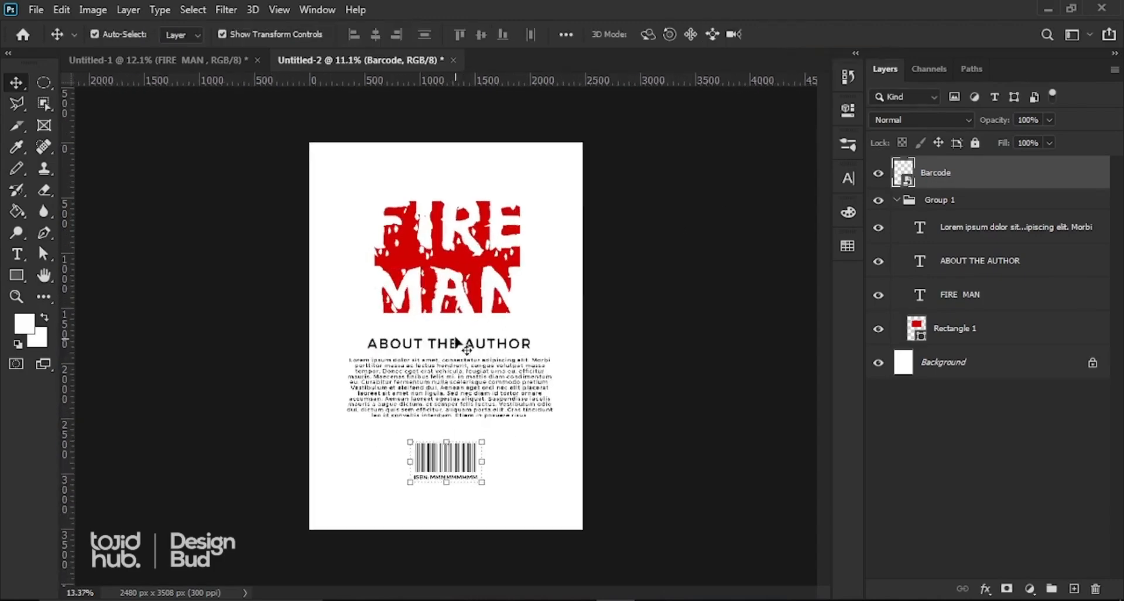
pyautogui.scroll(4, 449, 289)
pyautogui.scroll(-5, 449, 289)
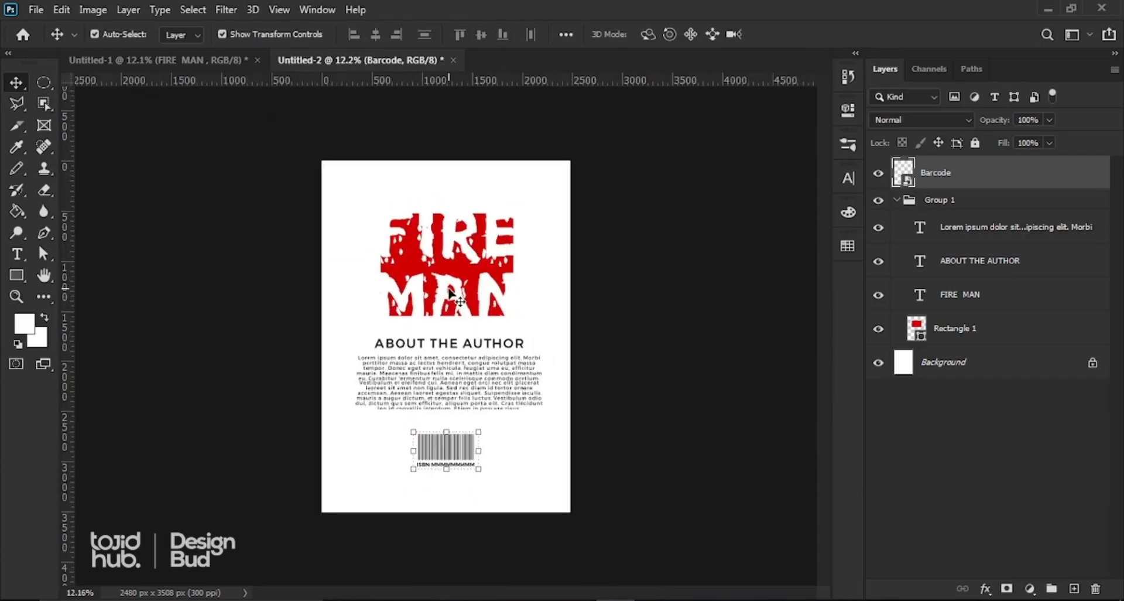
pyautogui.scroll(1, 450, 292)
pyautogui.scroll(-1, 451, 293)
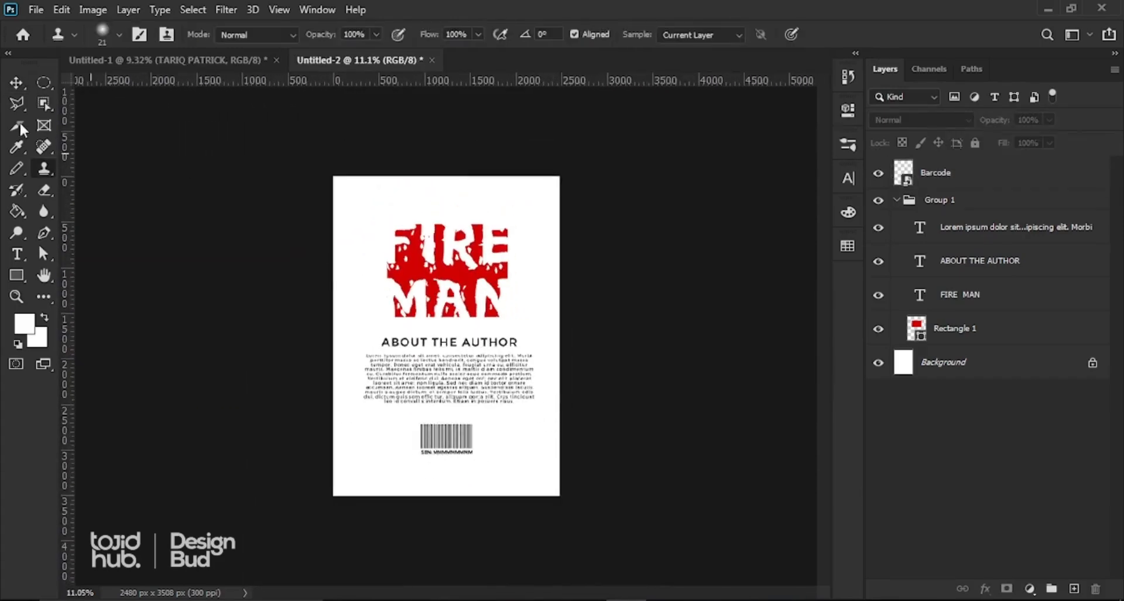
pyautogui.click(18, 83)
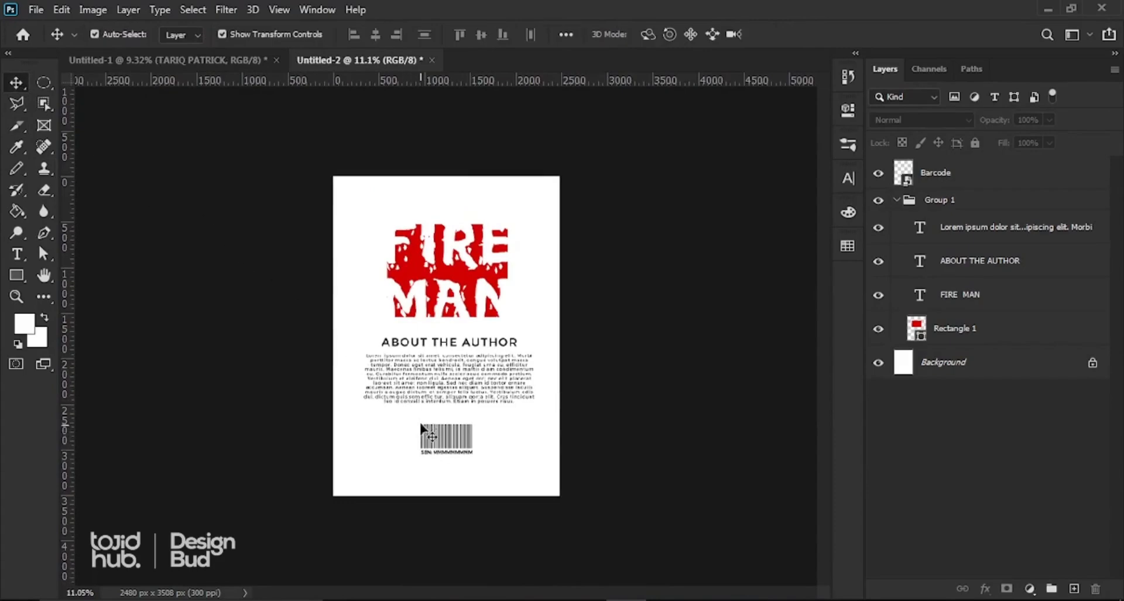
# Step: Start a new 300 ppi document sized 3 × 30 inches for the spine
pyautogui.click(36, 10)
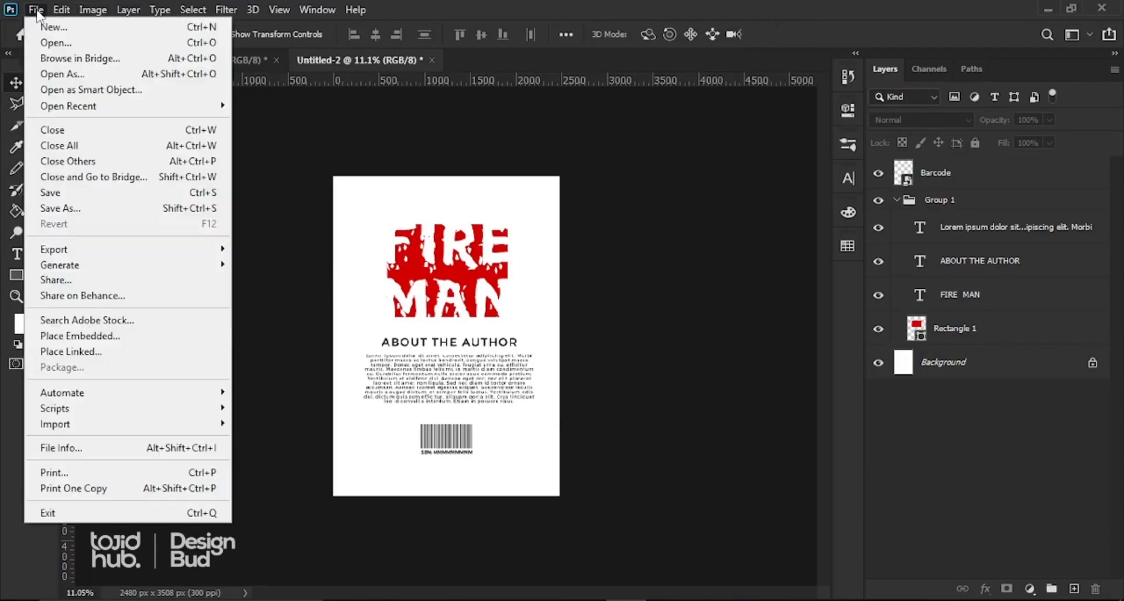
pyautogui.click(63, 30)
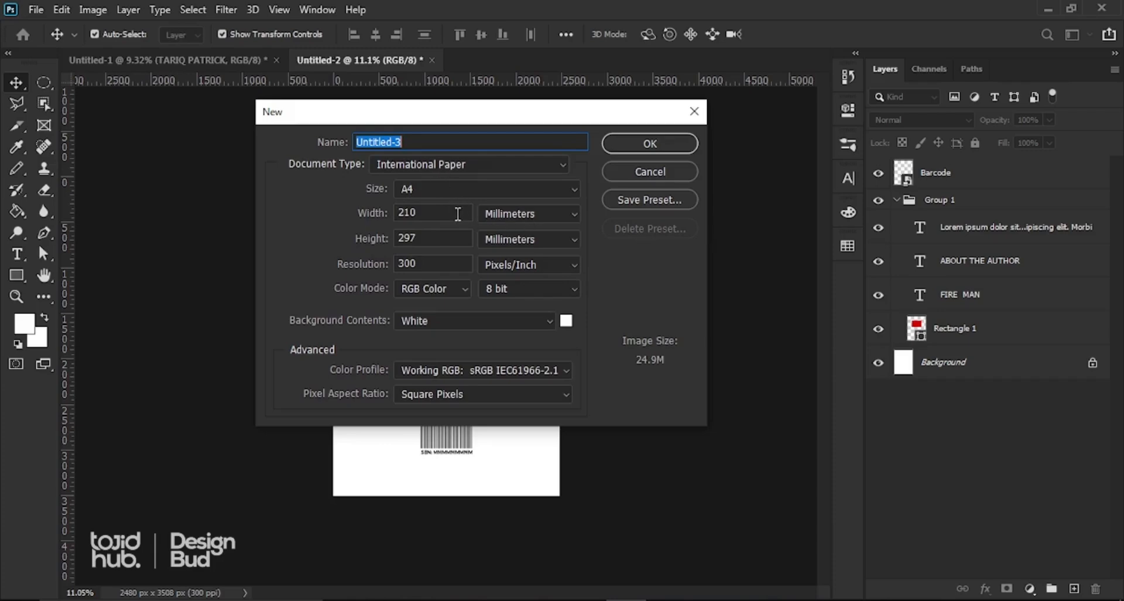
pyautogui.click(492, 212)
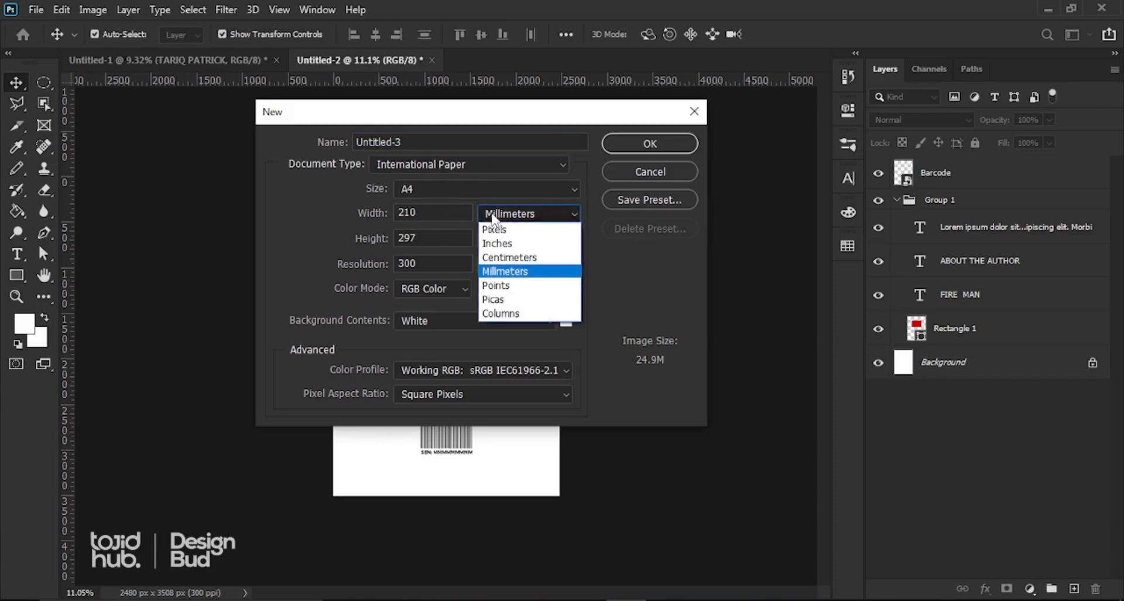
pyautogui.click(492, 240)
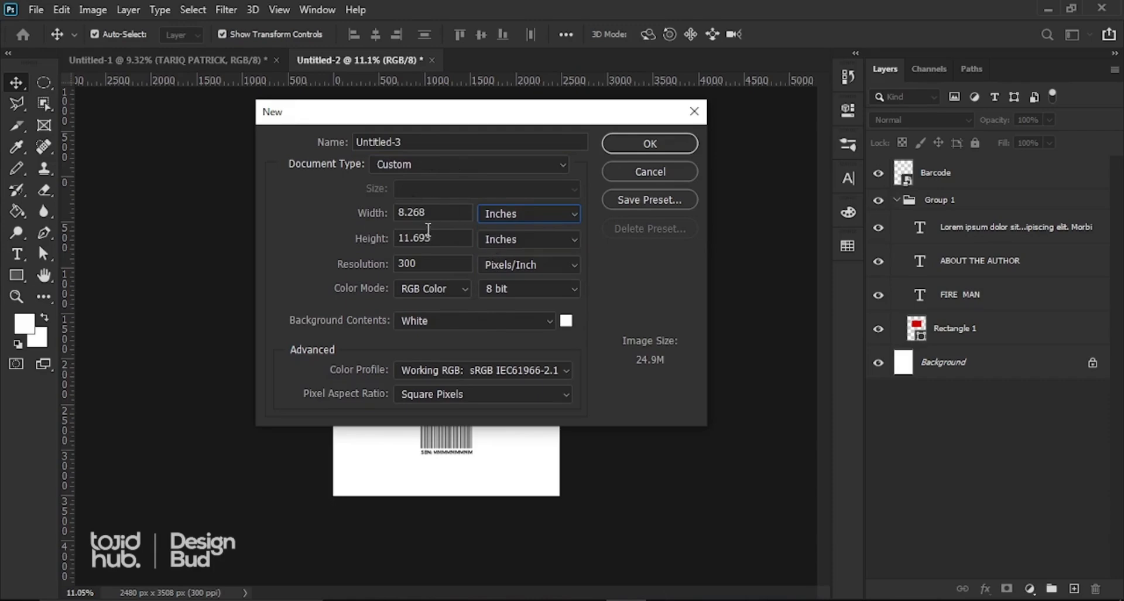
pyautogui.moveTo(432, 219); pyautogui.dragTo(321, 214)
pyautogui.write('3')
pyautogui.moveTo(445, 239); pyautogui.dragTo(331, 240)
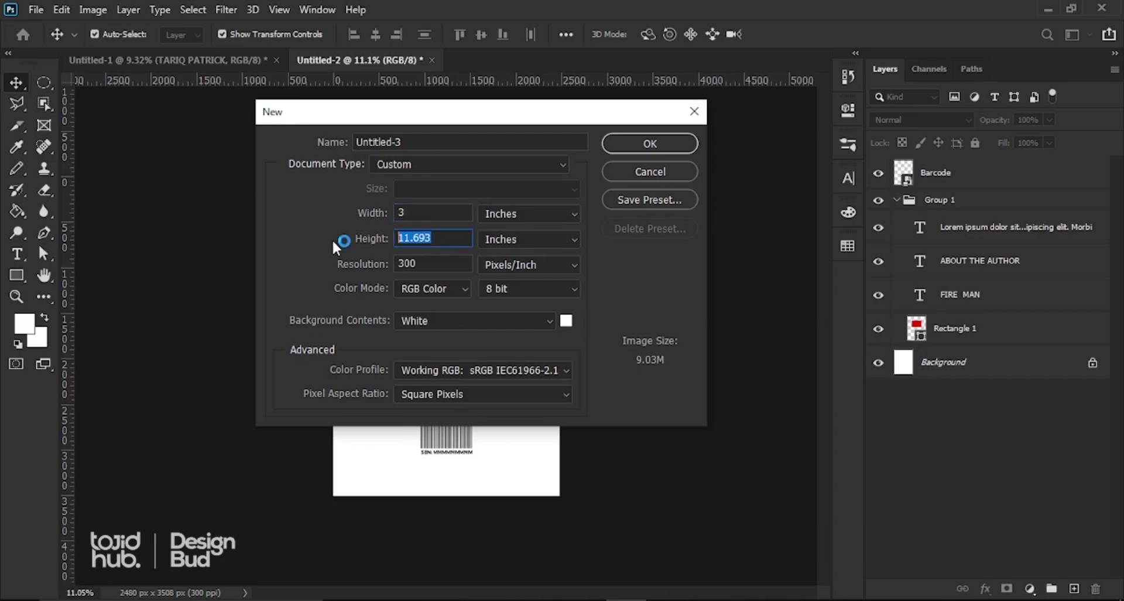
pyautogui.write('30')
# Step: Give the new document a red e80000 background and create it
pyautogui.click(566, 321)
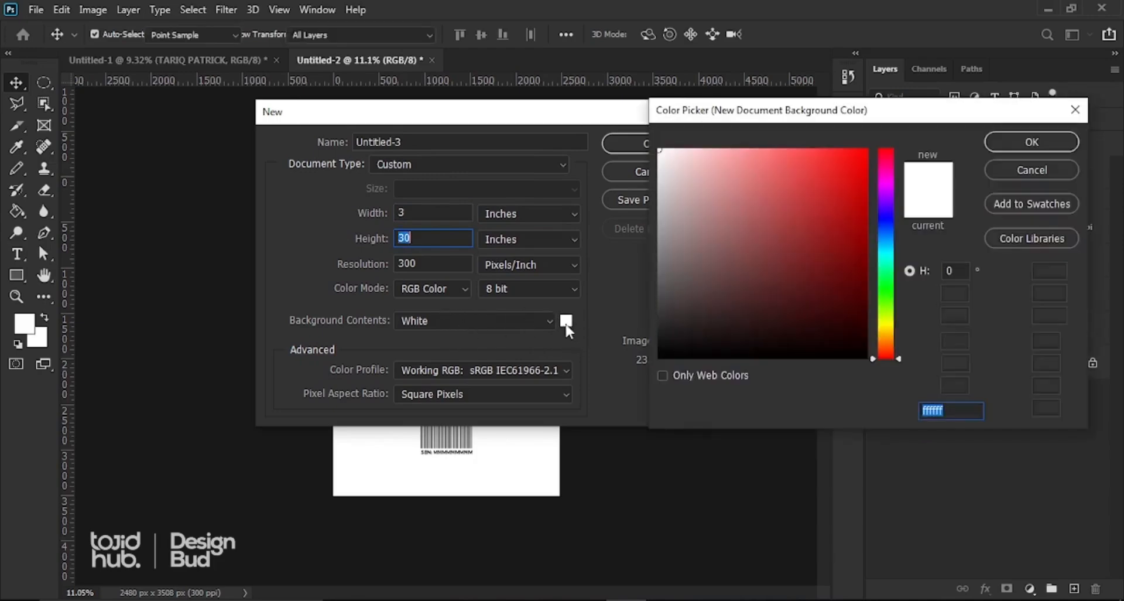
pyautogui.moveTo(840, 170); pyautogui.dragTo(866, 168)
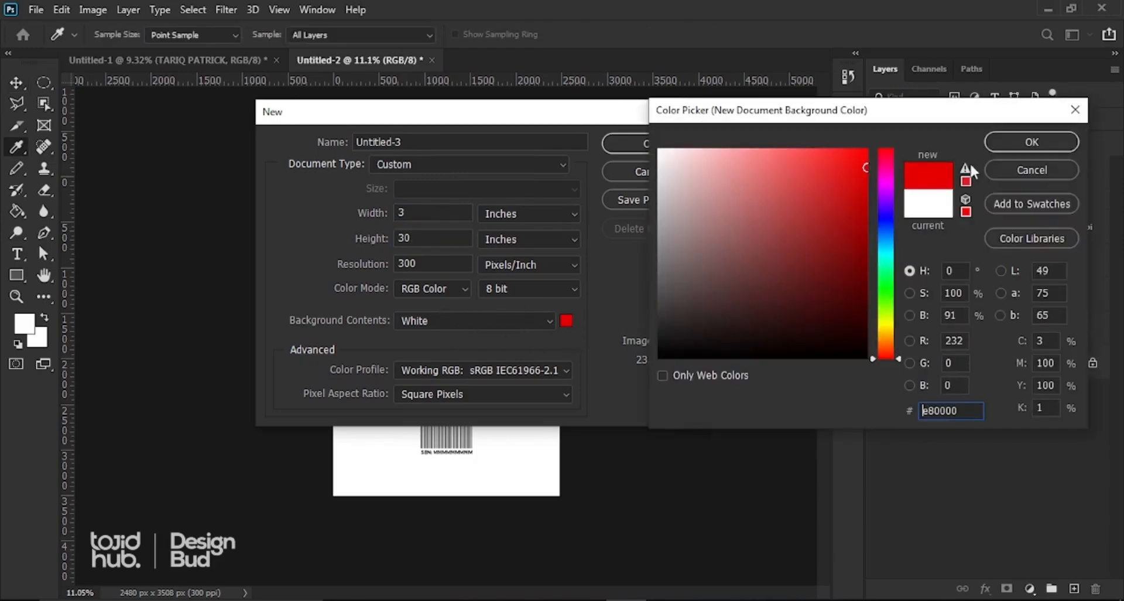
pyautogui.click(999, 142)
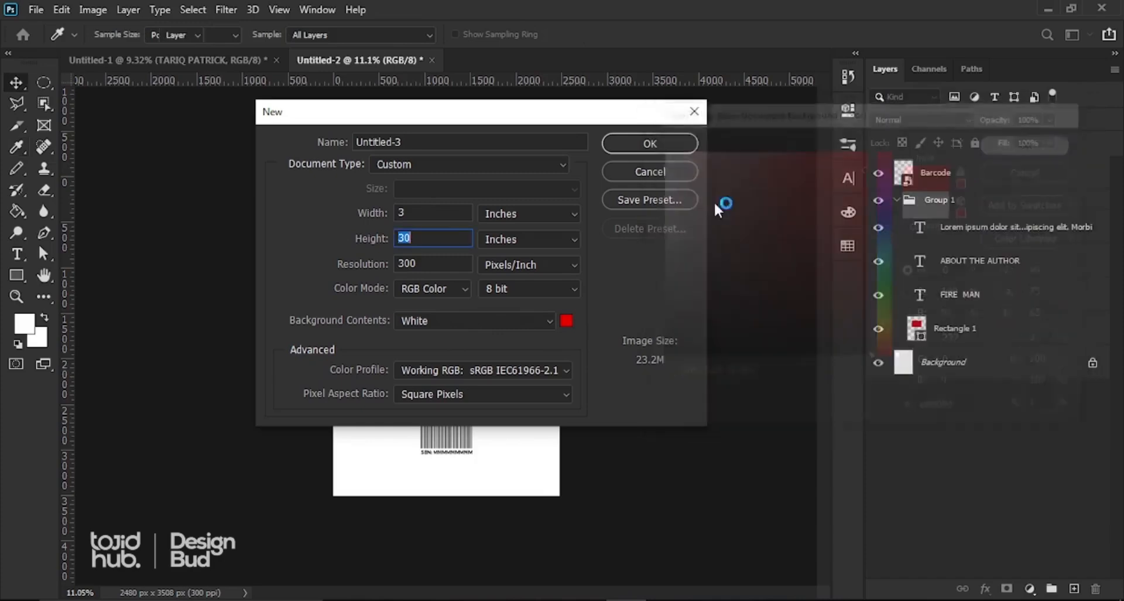
pyautogui.click(650, 144)
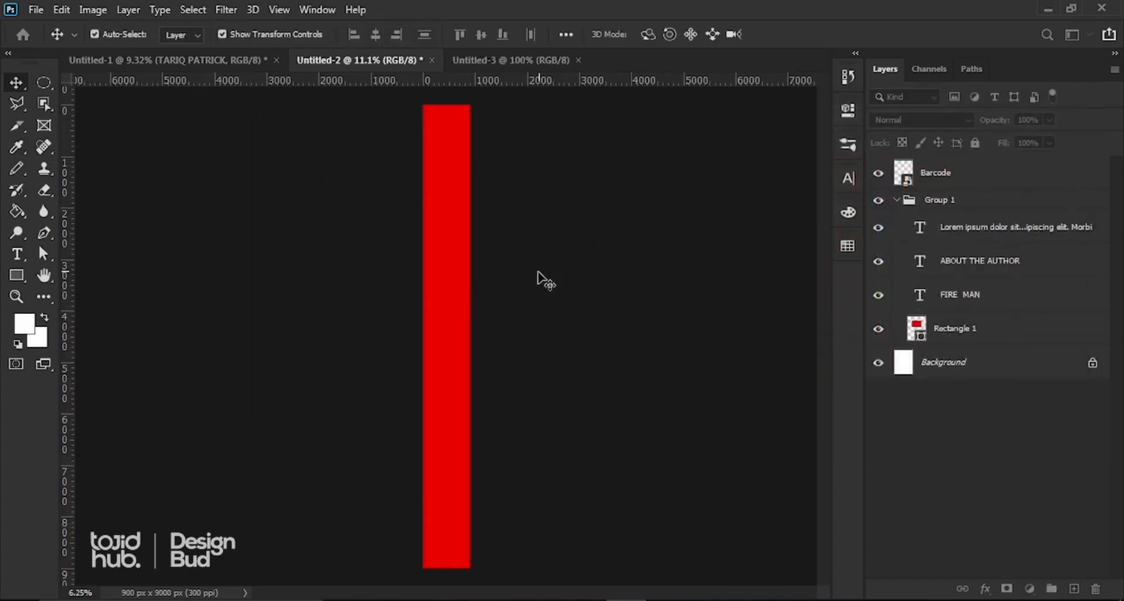
pyautogui.scroll(-3, 432, 297)
pyautogui.scroll(2, 432, 298)
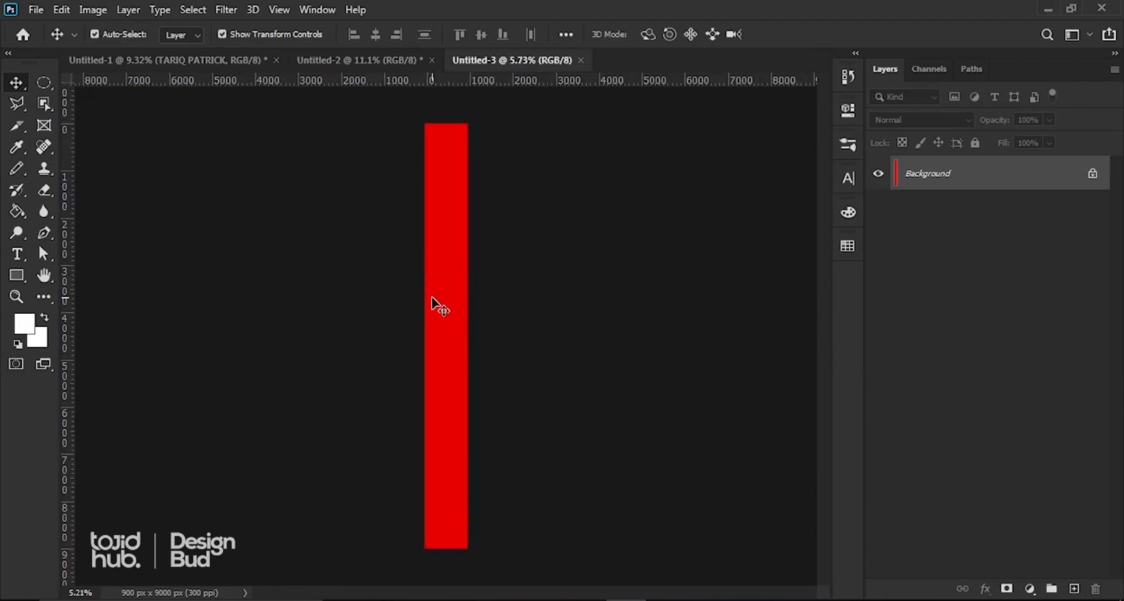
# Step: Drag the FIRE MAN title layer from the Untitled-1 front cover into the red Untitled-3 spine document
pyautogui.scroll(-1, 432, 297)
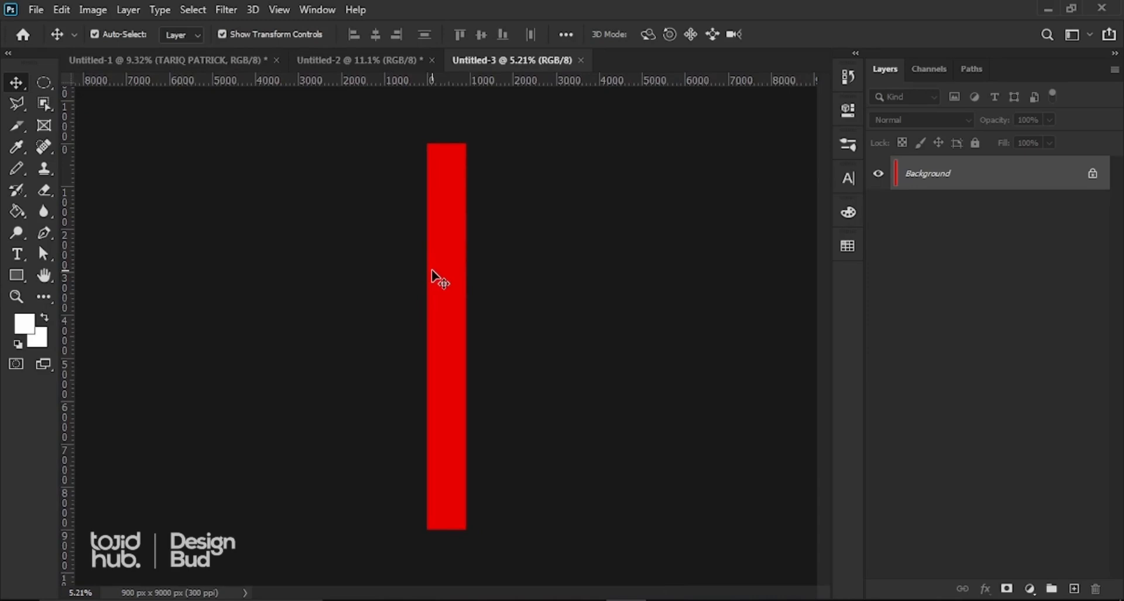
pyautogui.click(212, 58)
pyautogui.click(459, 289)
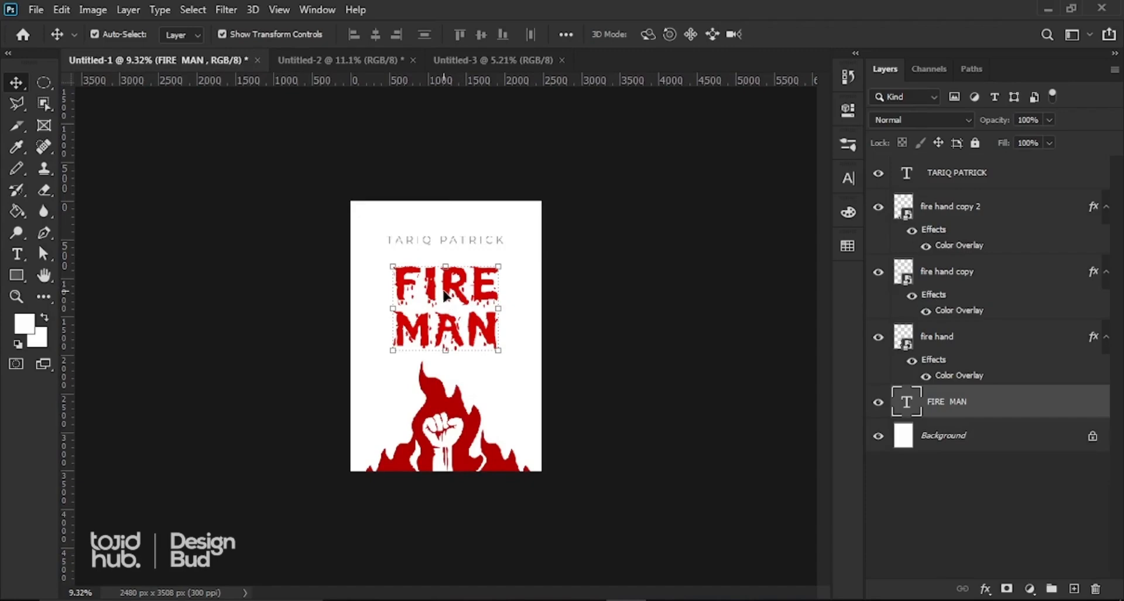
pyautogui.moveTo(446, 299); pyautogui.dragTo(443, 277)
pyautogui.scroll(5, 448, 287)
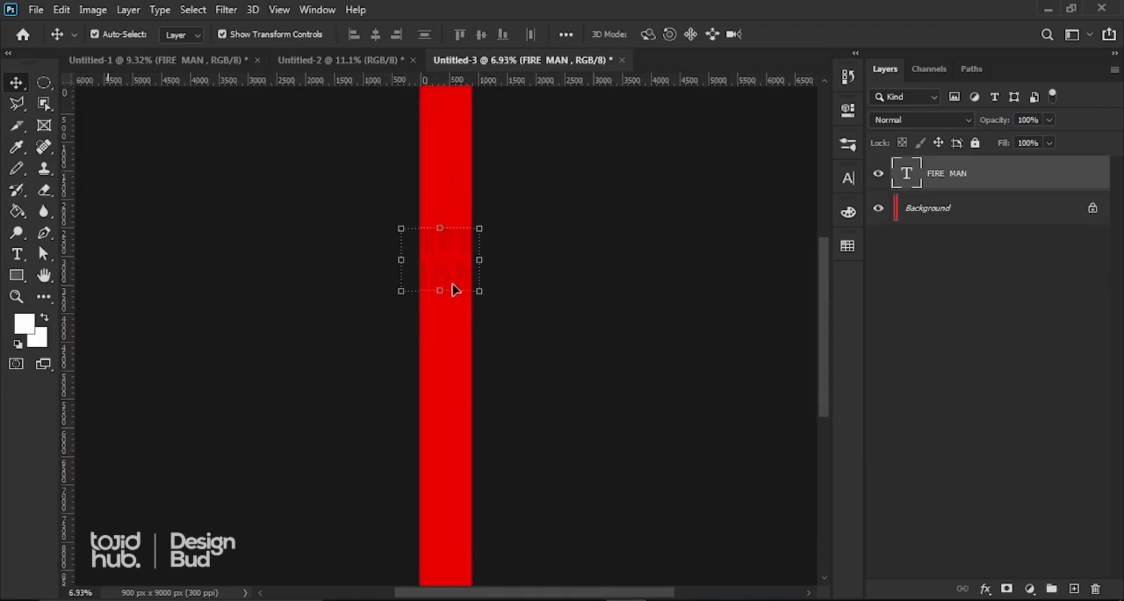
pyautogui.scroll(2, 440, 240)
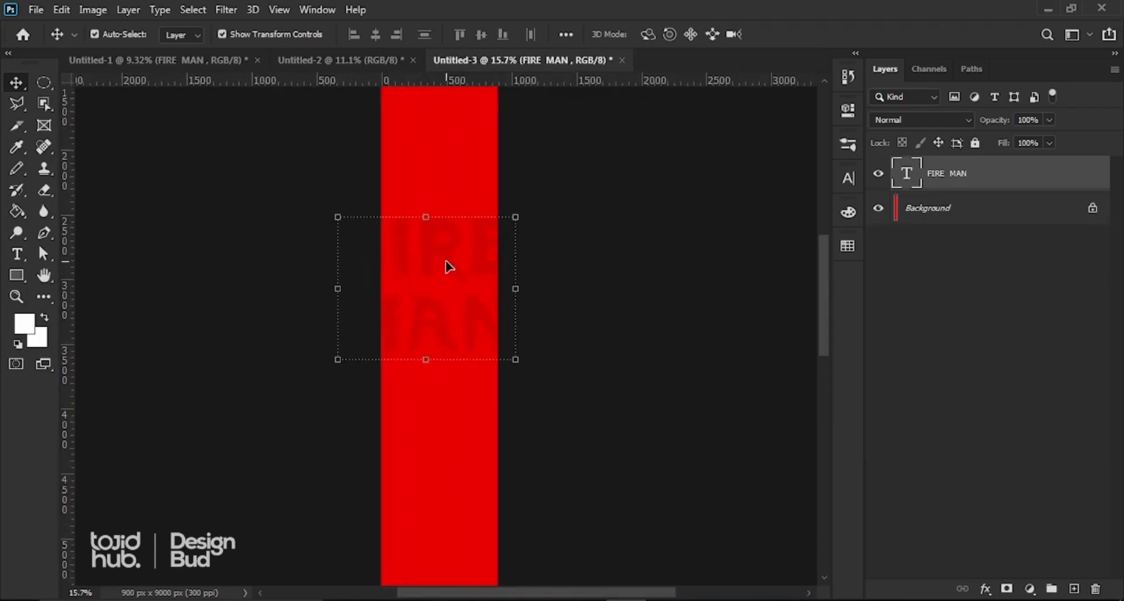
pyautogui.moveTo(449, 266); pyautogui.dragTo(454, 252)
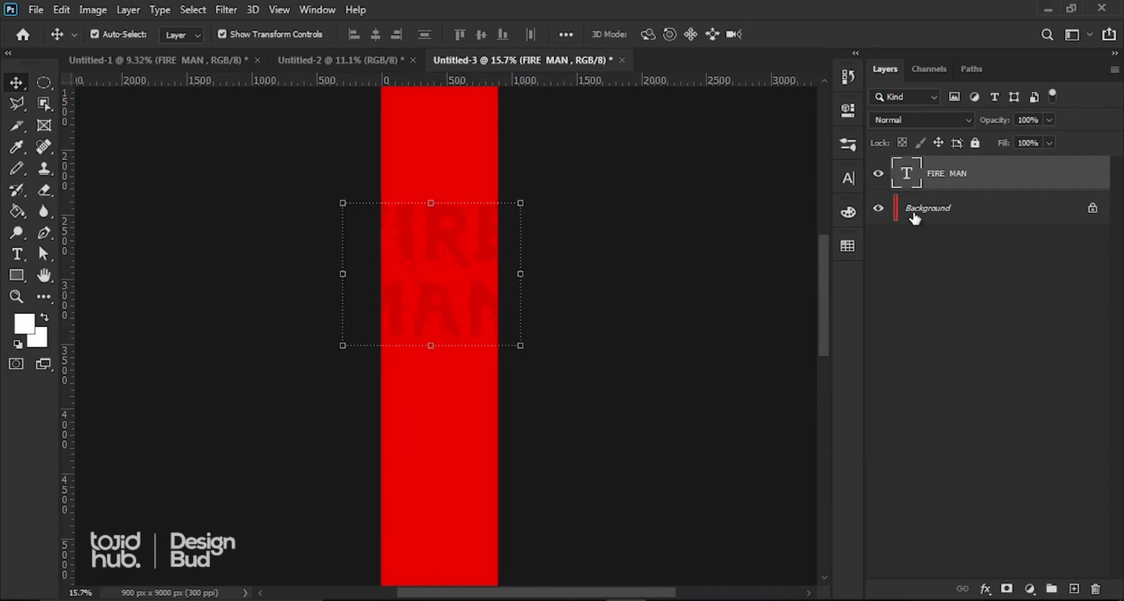
pyautogui.click(847, 178)
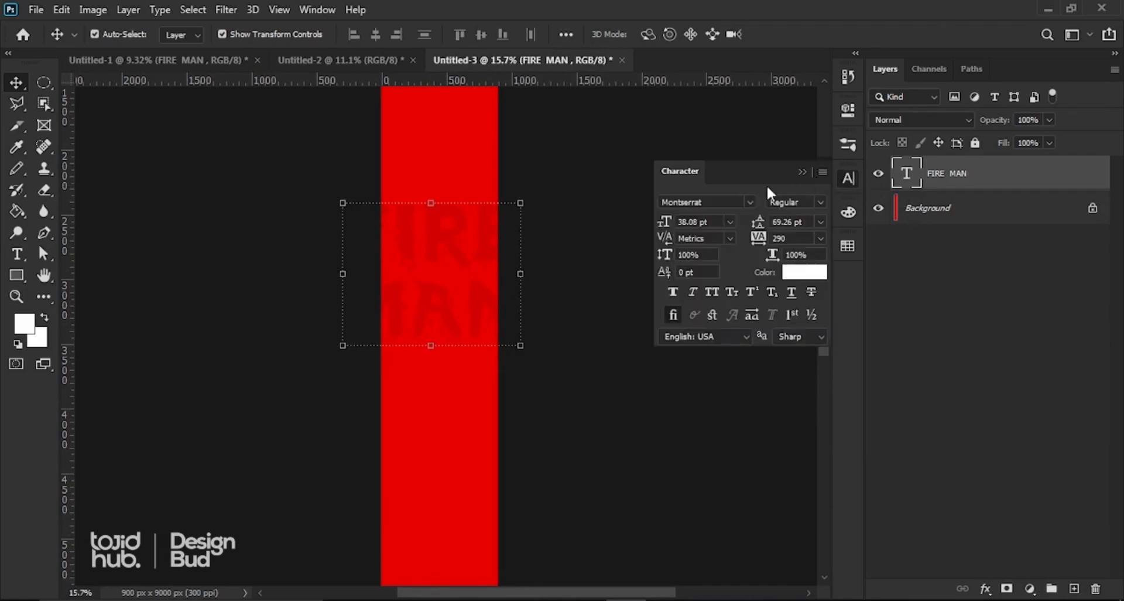
# Step: Set the FIRE MAN spine title to 40 pt and nudge it slightly right
pyautogui.click(710, 222)
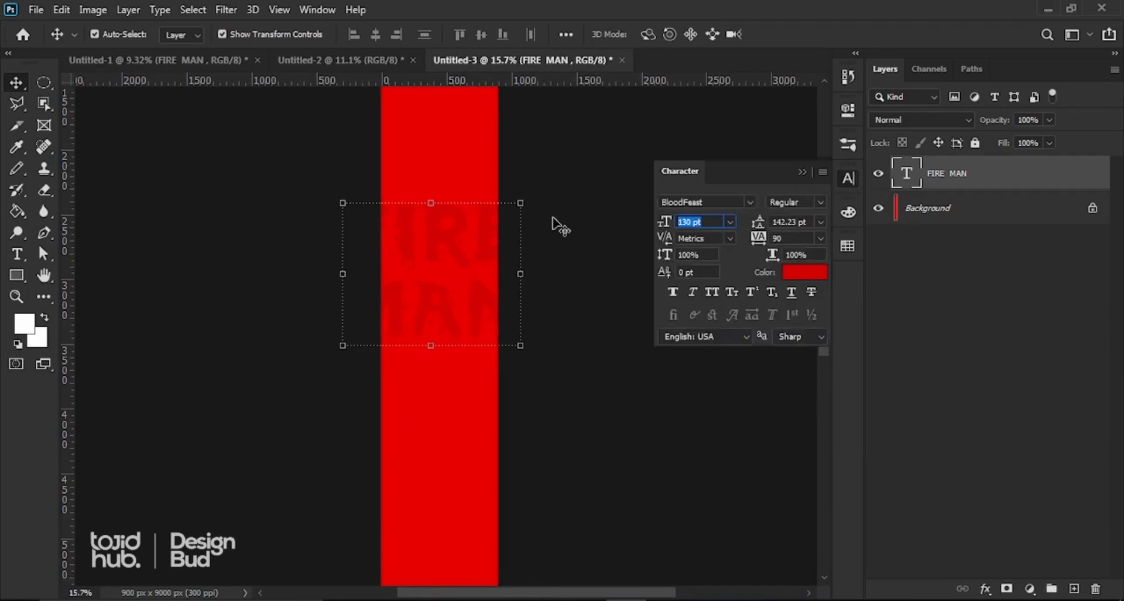
pyautogui.write('5')
pyautogui.write('4')
pyautogui.write('0')
pyautogui.press('Return')
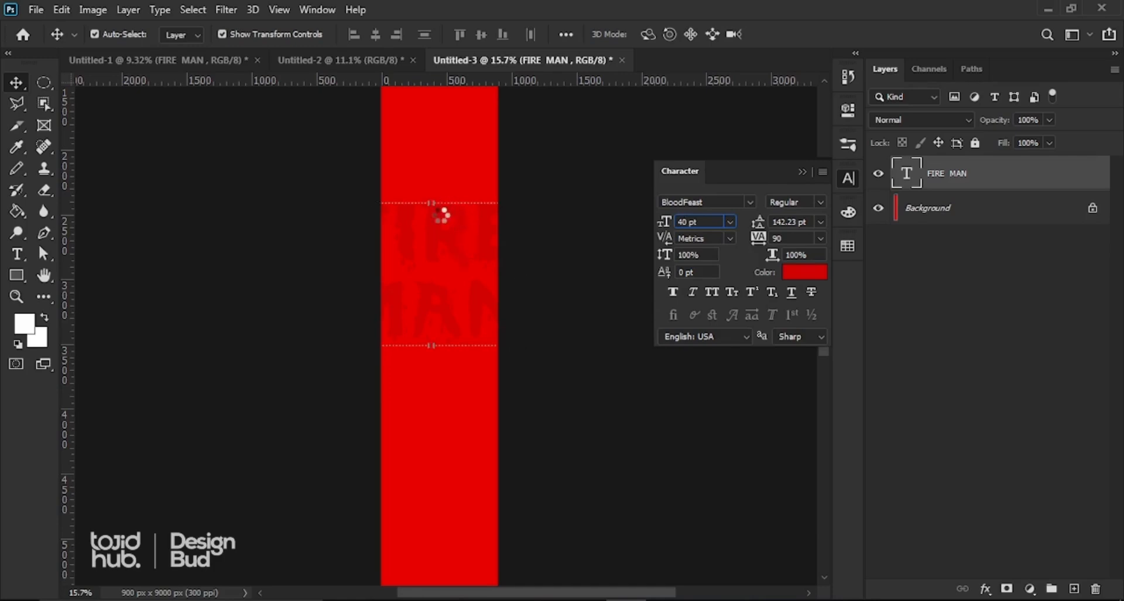
pyautogui.moveTo(389, 258); pyautogui.dragTo(453, 248)
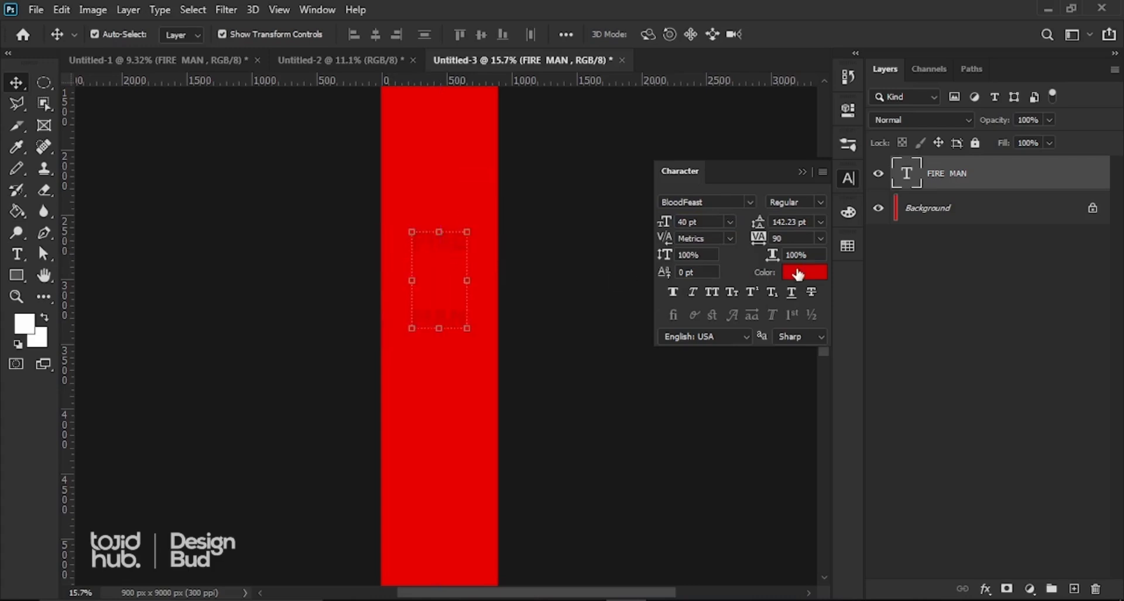
# Step: Colour the title white (ffffff) and scale it down to about 79%, roughly 31.67 pt
pyautogui.click(804, 273)
pyautogui.write('ffffff')
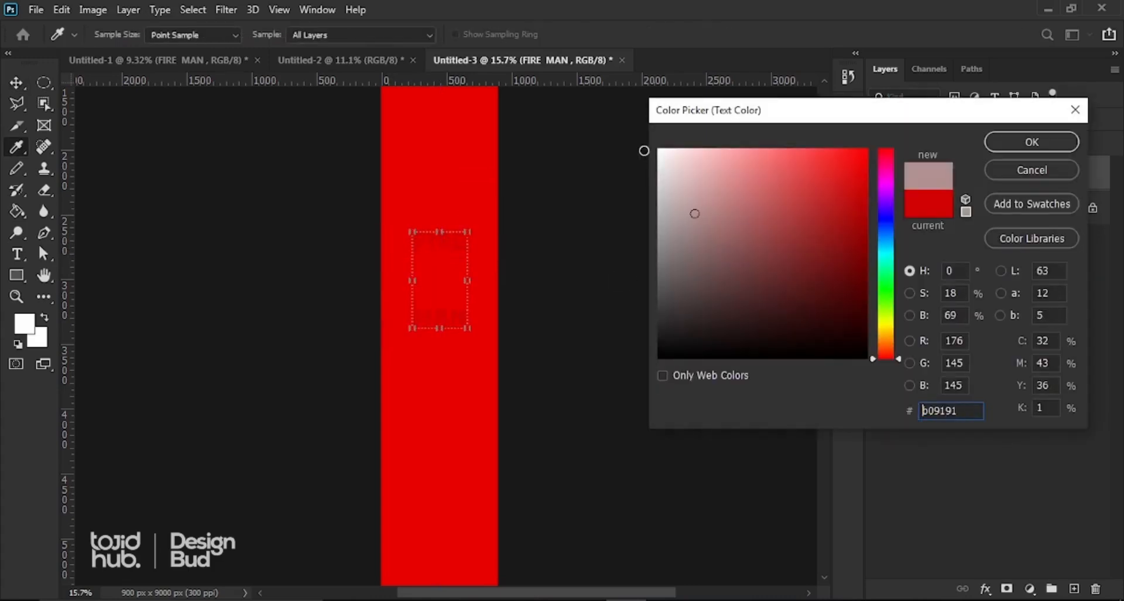
pyautogui.click(1032, 142)
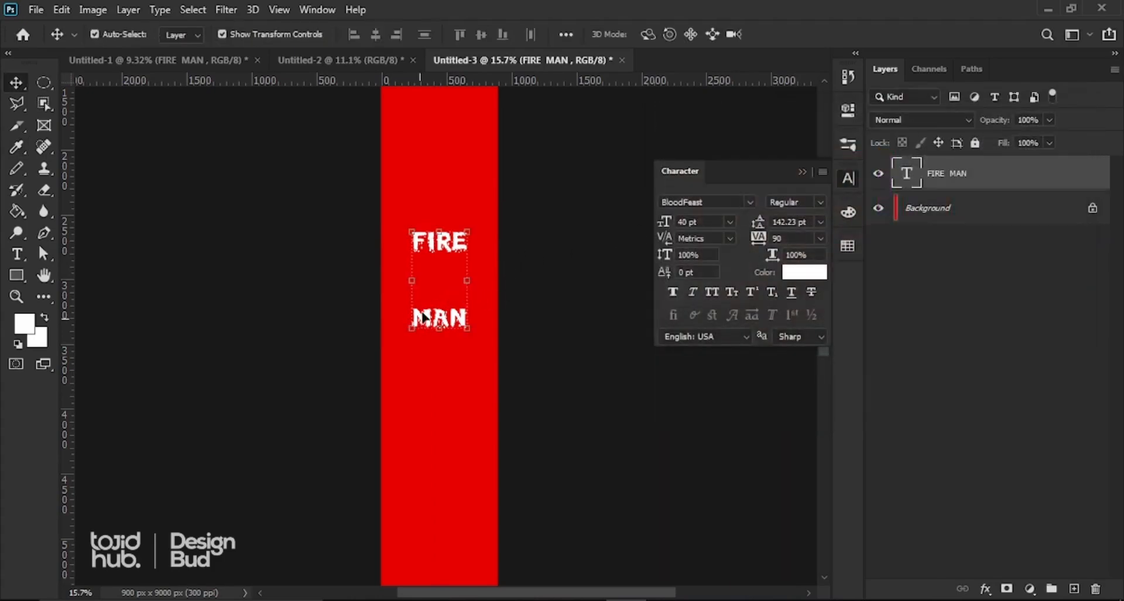
pyautogui.moveTo(415, 325); pyautogui.dragTo(428, 304)
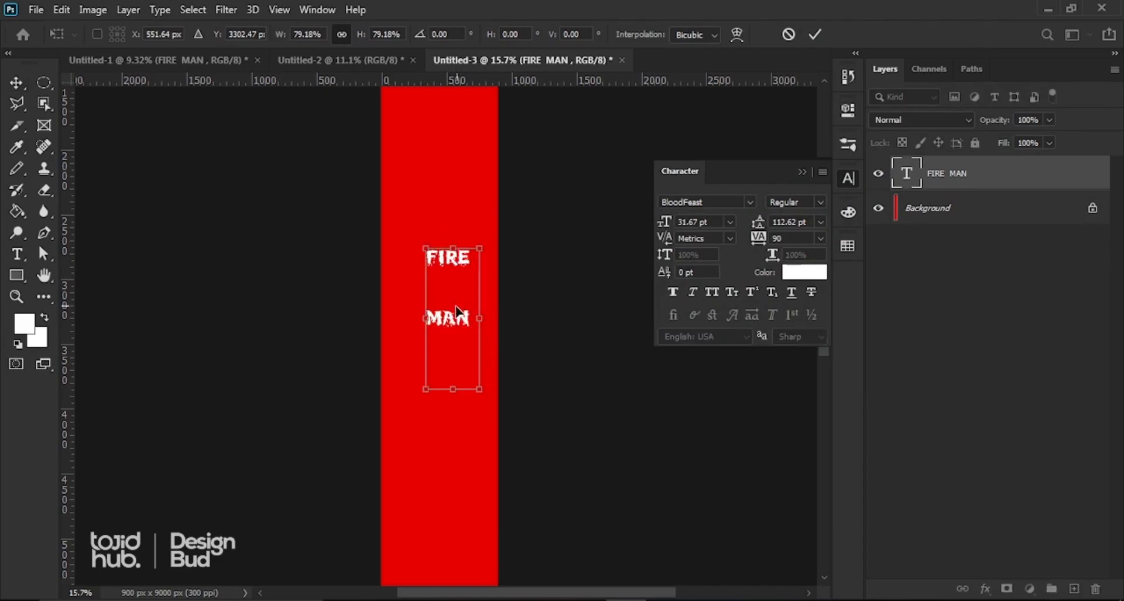
pyautogui.click(811, 35)
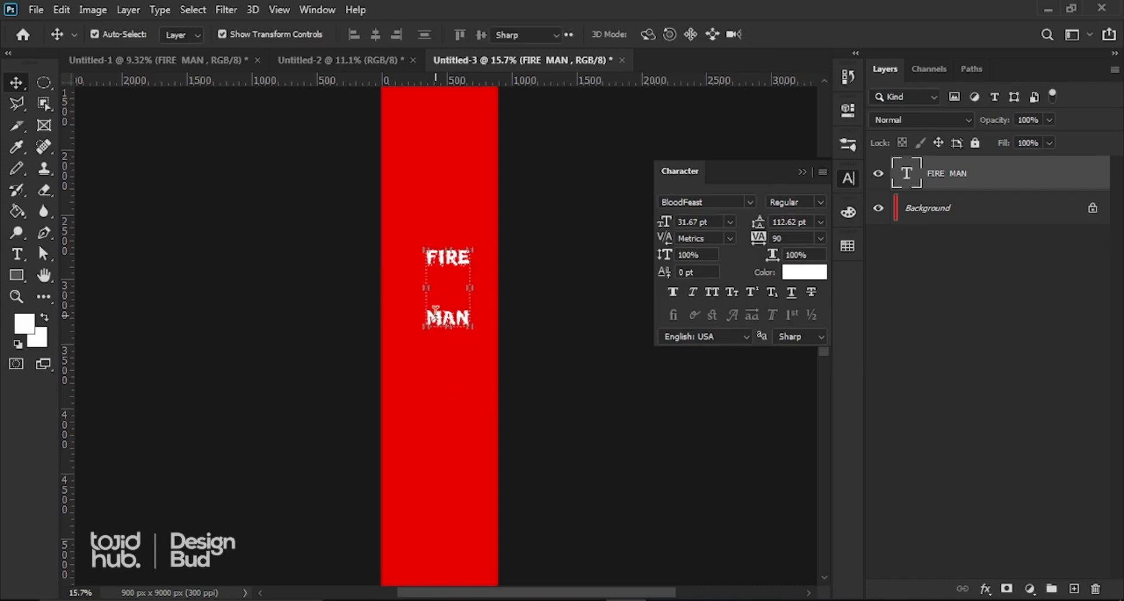
# Step: Join FIRE MAN onto a single line and move it onto the red strip
pyautogui.doubleClick(436, 309)
pyautogui.click(428, 318)
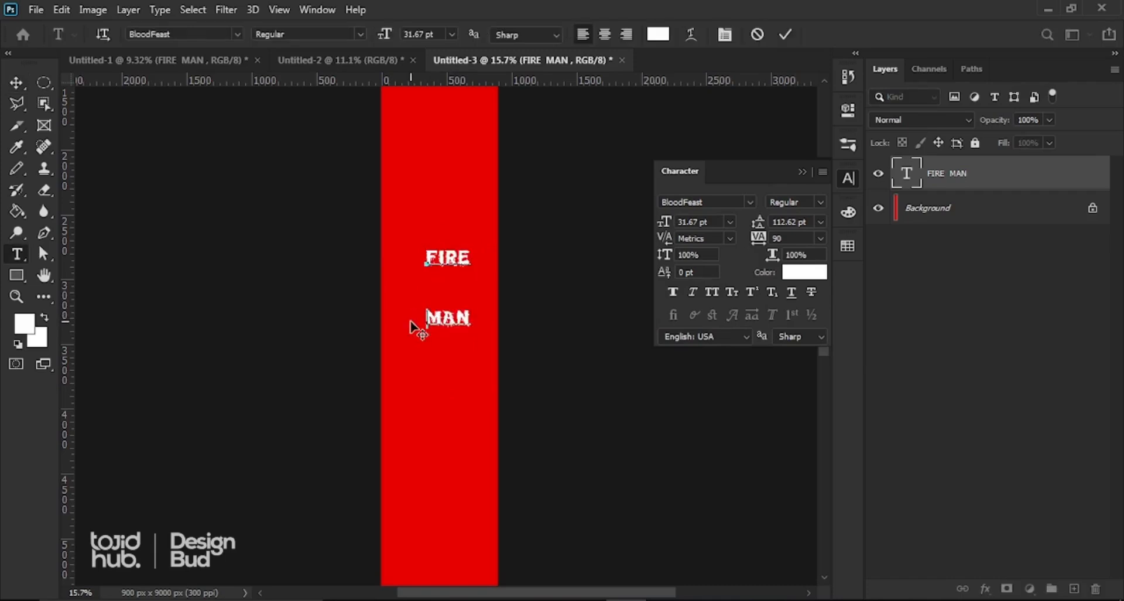
pyautogui.press('BackSpace')
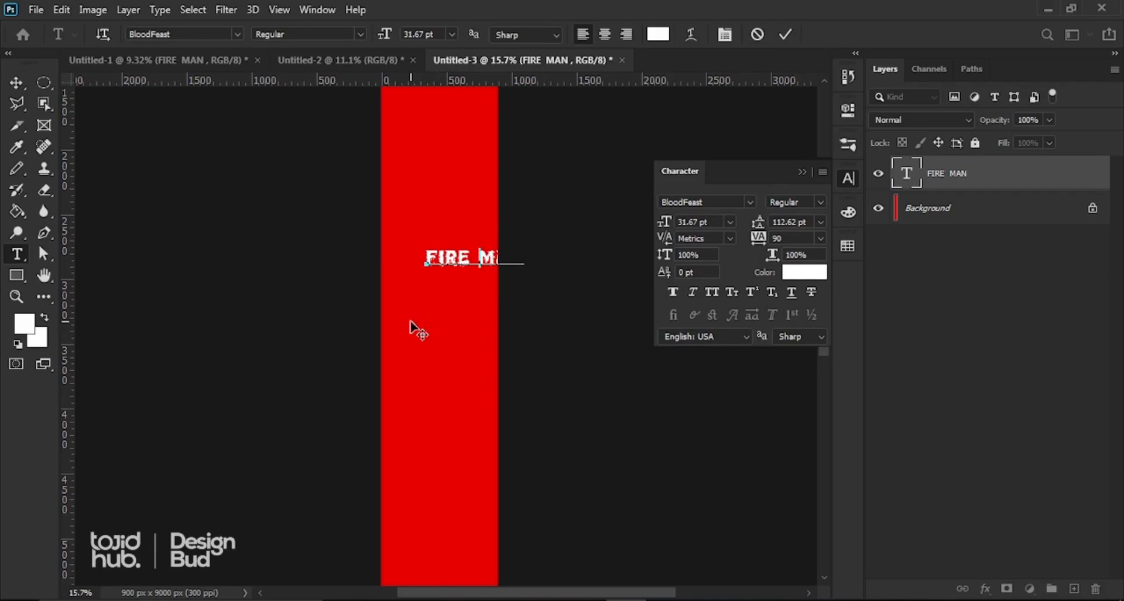
pyautogui.click(785, 35)
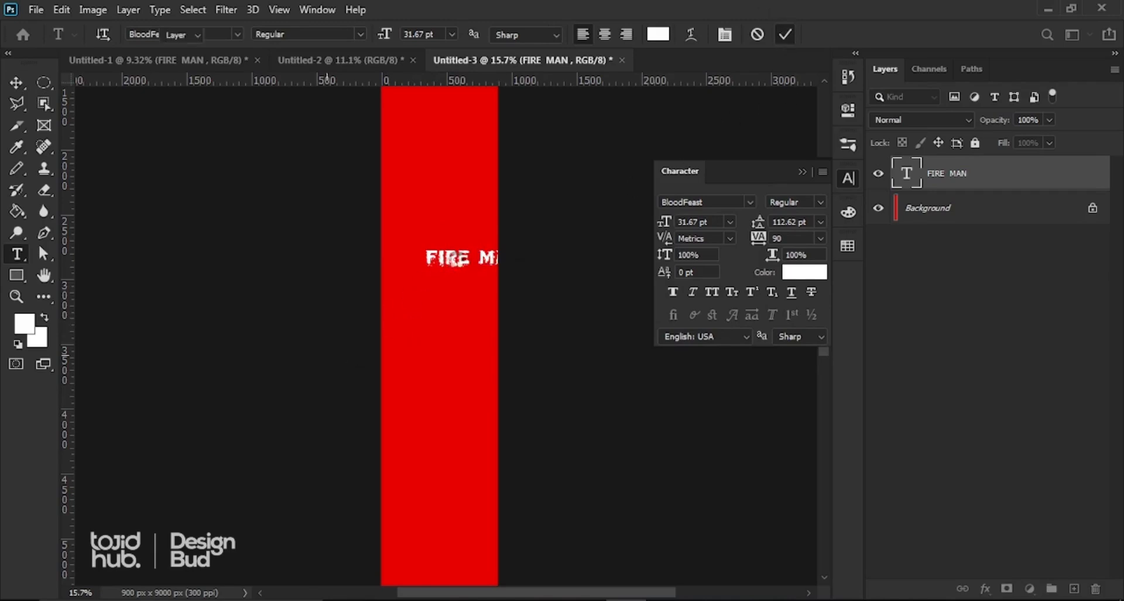
pyautogui.moveTo(459, 267); pyautogui.dragTo(426, 266)
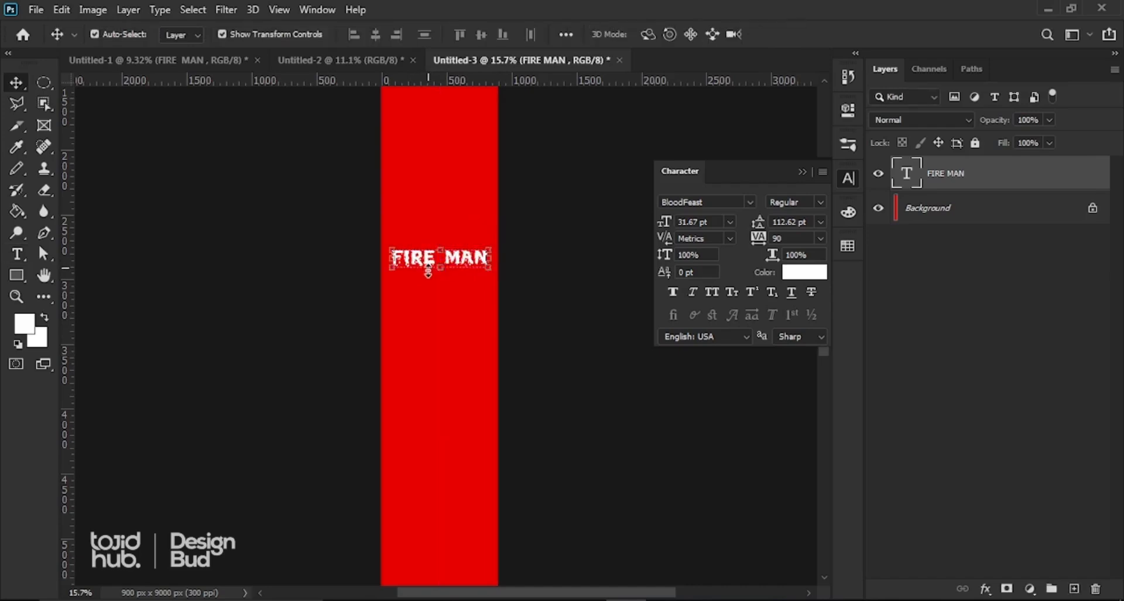
# Step: Rotate the title 90° and centre it vertically on the red strip
pyautogui.hotkey('ctrl', 't')
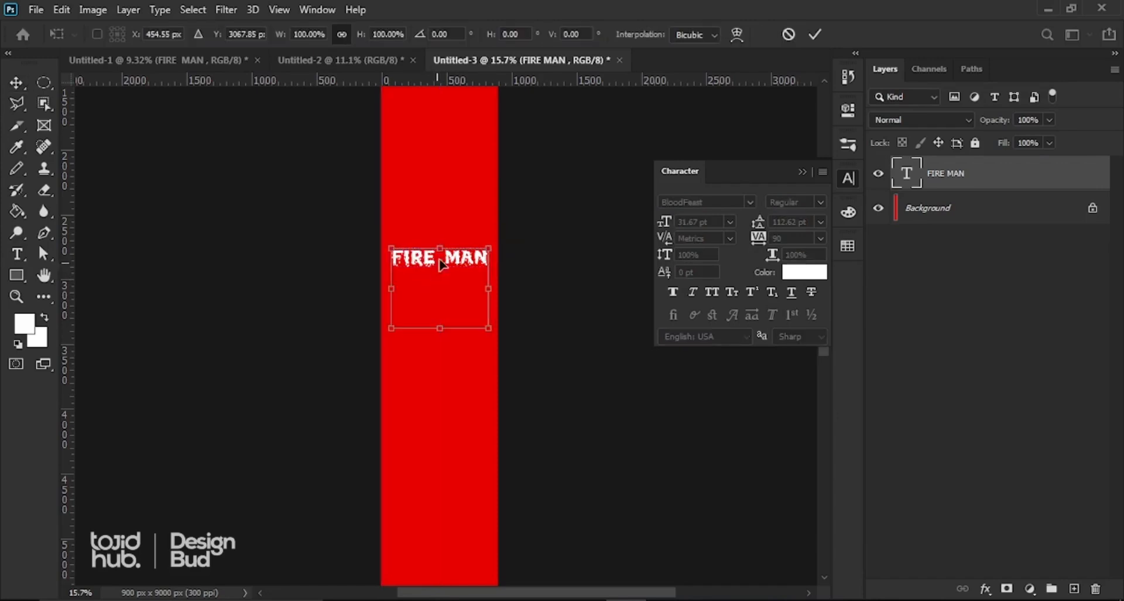
pyautogui.click(456, 34)
pyautogui.write('9')
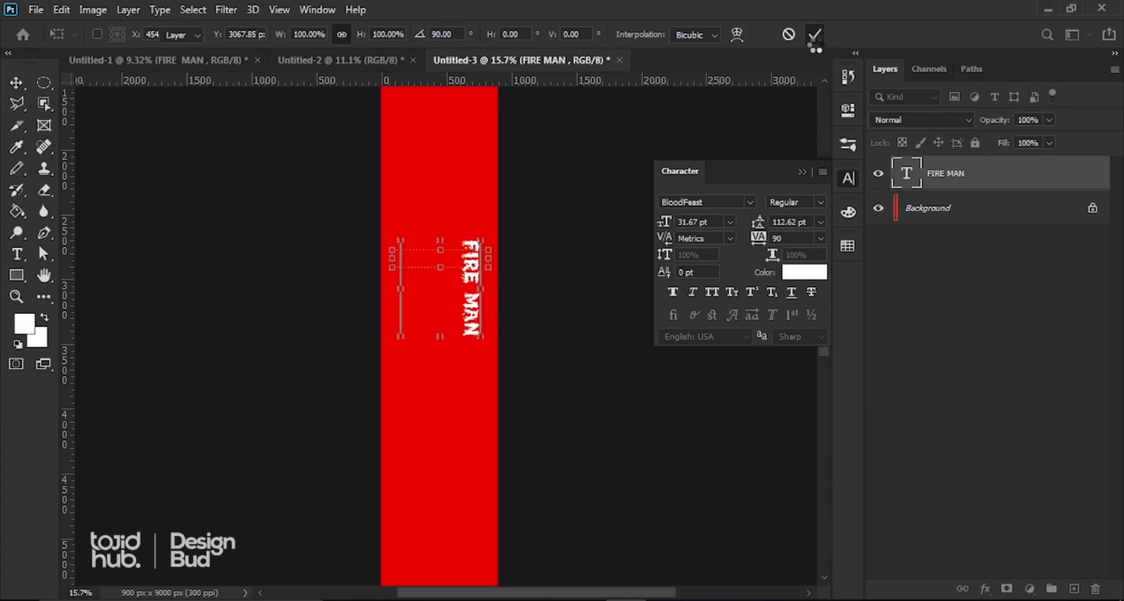
pyautogui.click(816, 34)
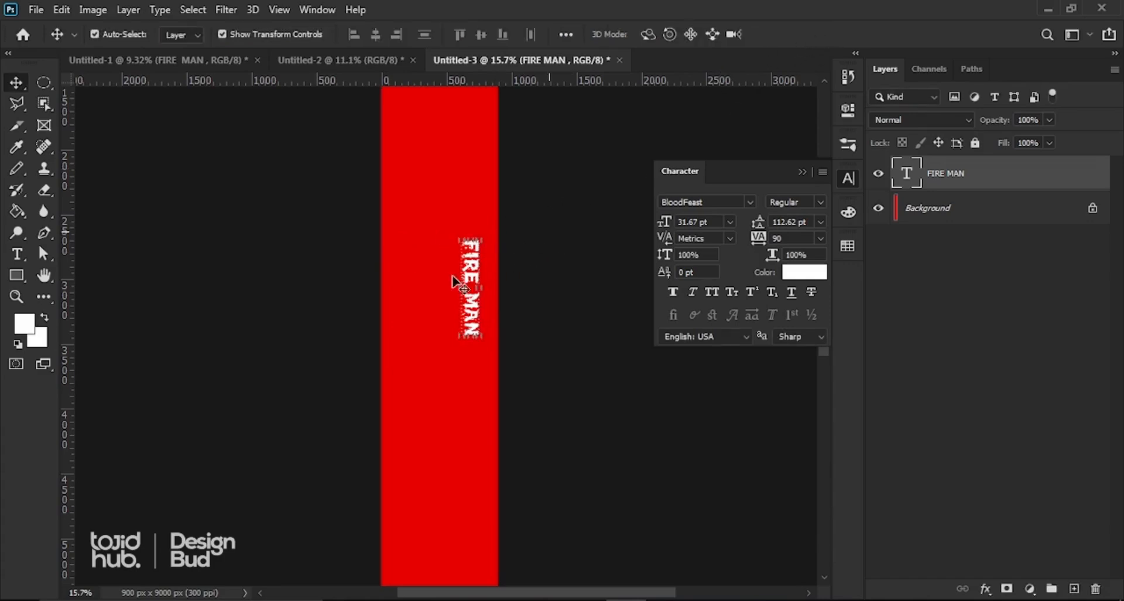
pyautogui.moveTo(457, 281); pyautogui.dragTo(440, 226)
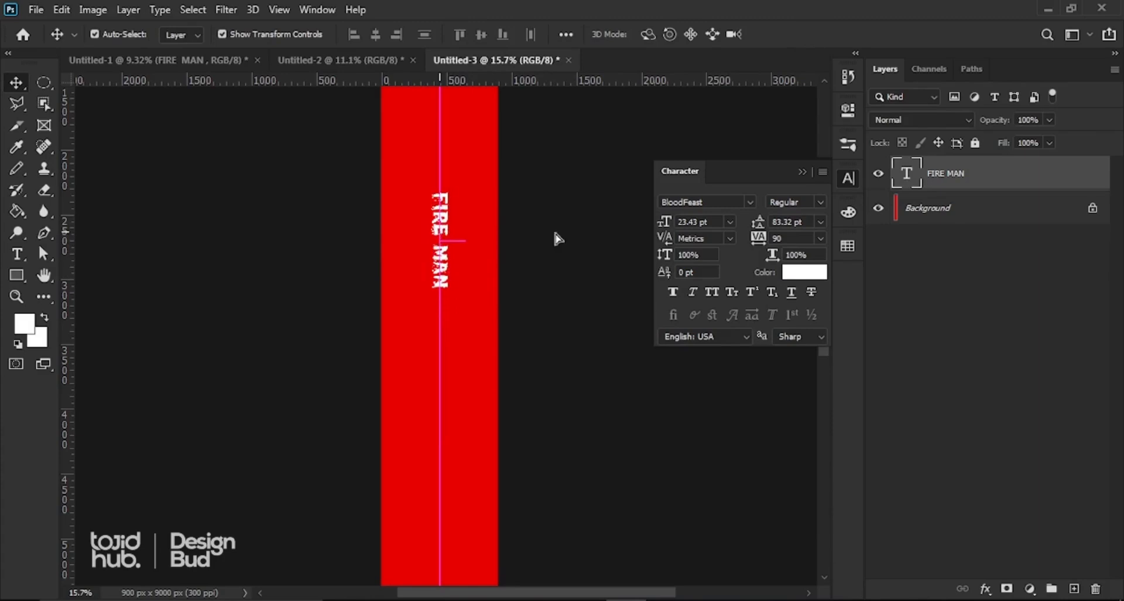
pyautogui.click(716, 223)
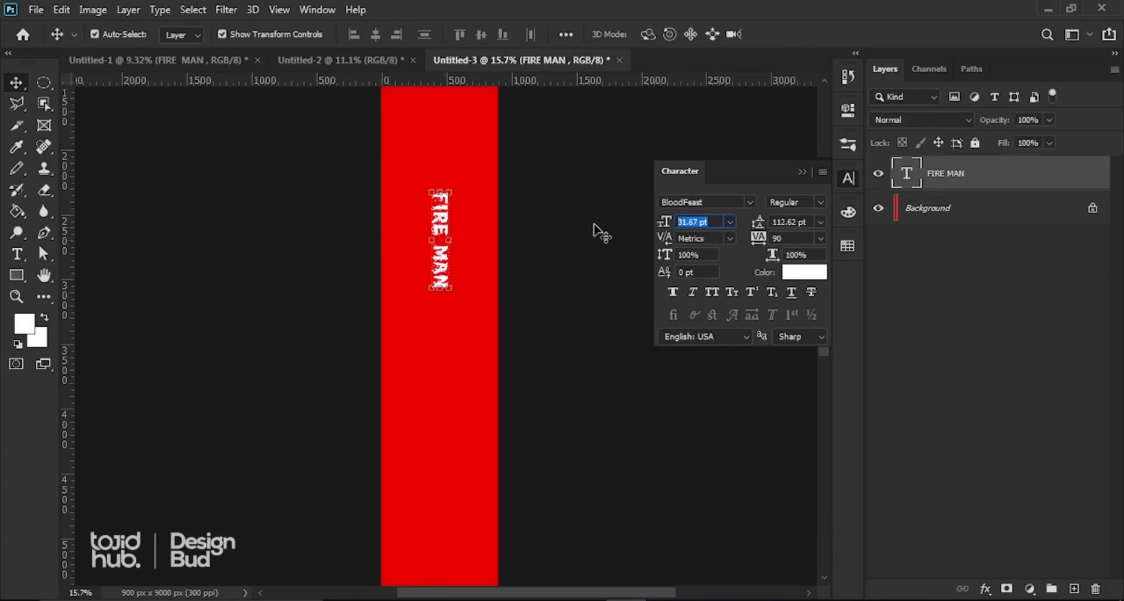
# Step: Enlarge the vertical FIRE MAN title to 90 pt and move it toward the strip's top
pyautogui.write('90')
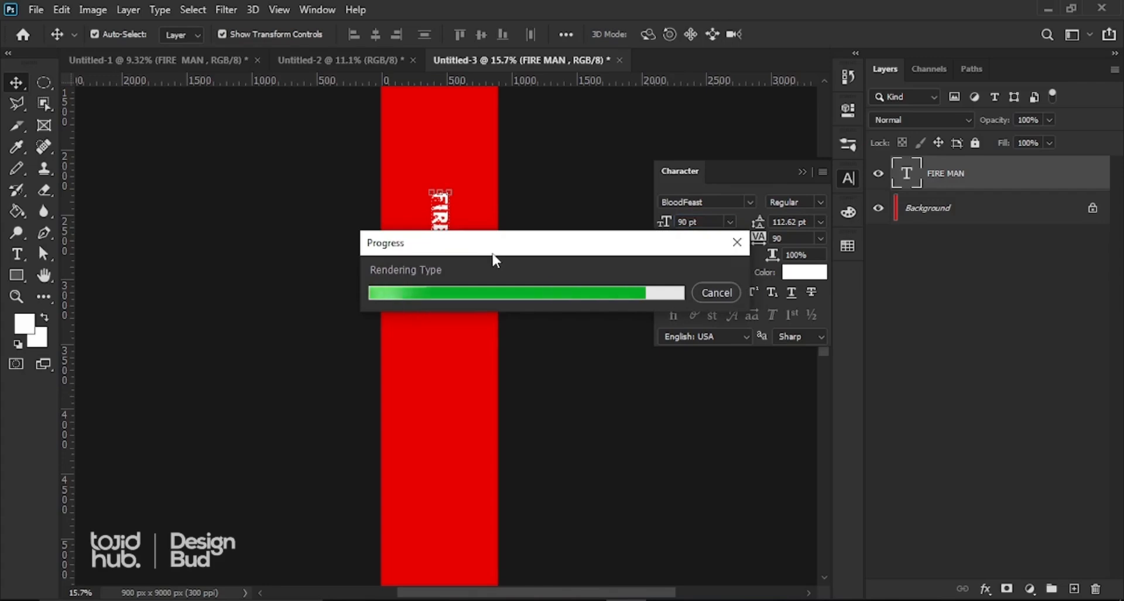
pyautogui.hotkey('ctrl', 't')
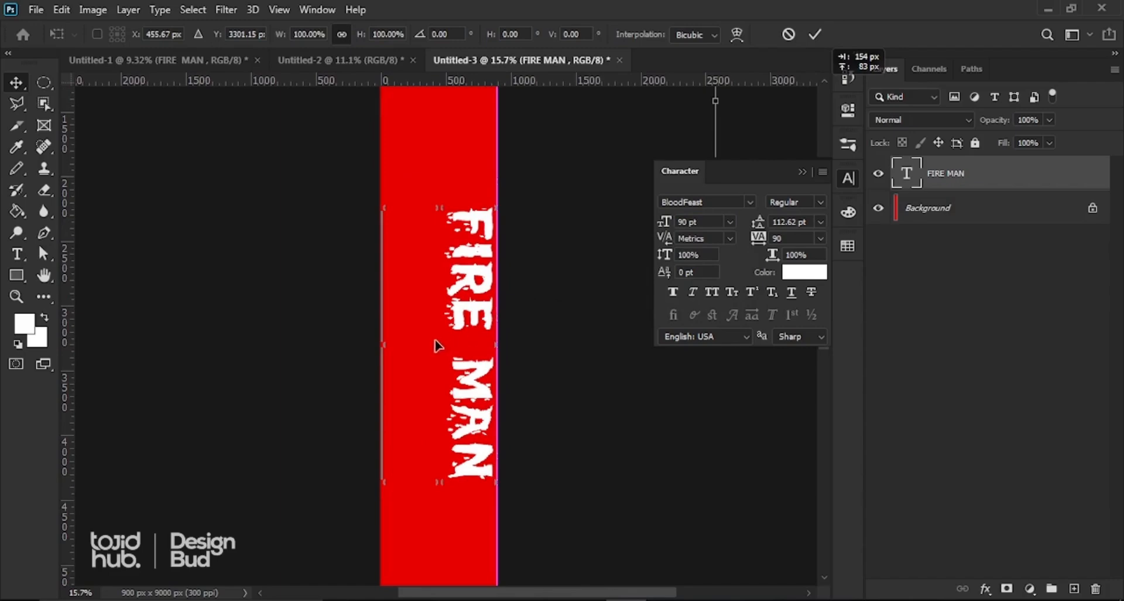
pyautogui.moveTo(437, 346); pyautogui.dragTo(495, 226)
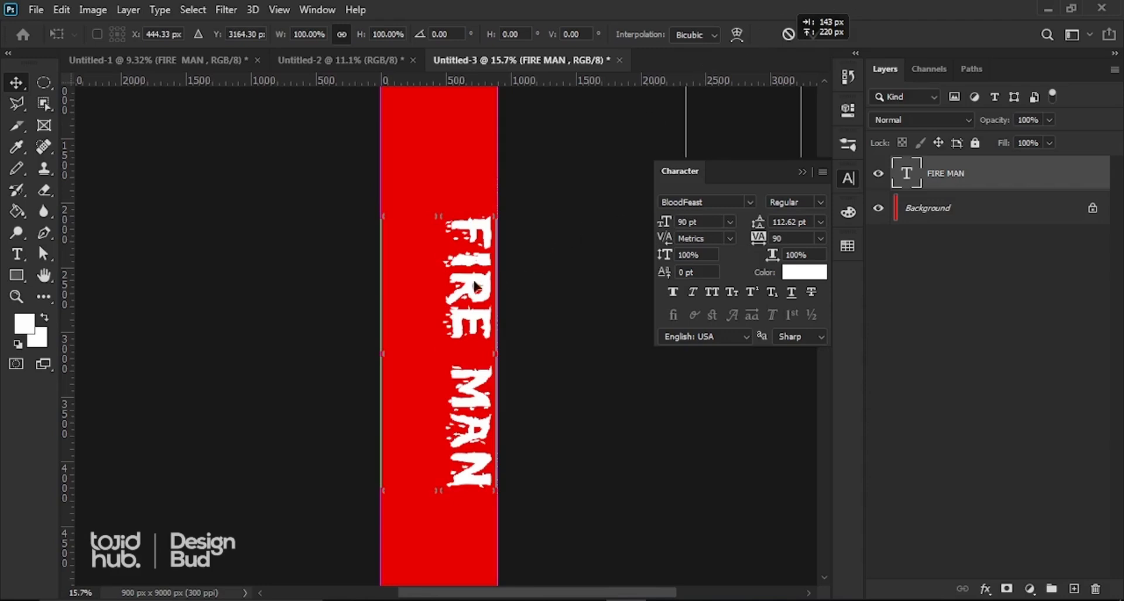
pyautogui.moveTo(472, 297)
pyautogui.mouseDown()
pyautogui.moveTo(469, 246)
pyautogui.moveTo(459, 290)
pyautogui.mouseUp()
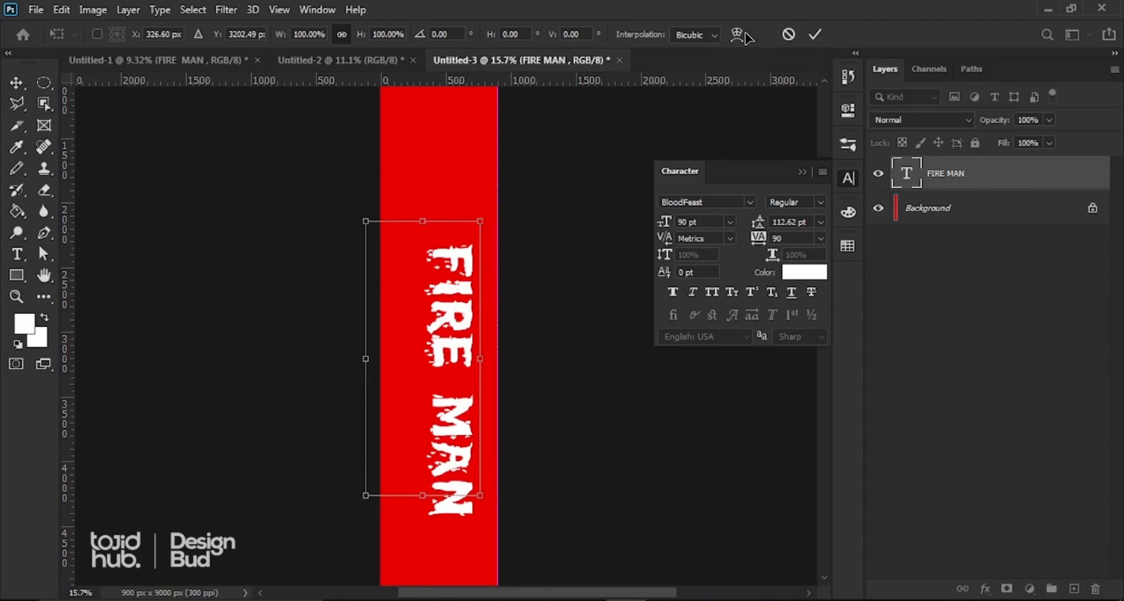
pyautogui.click(815, 34)
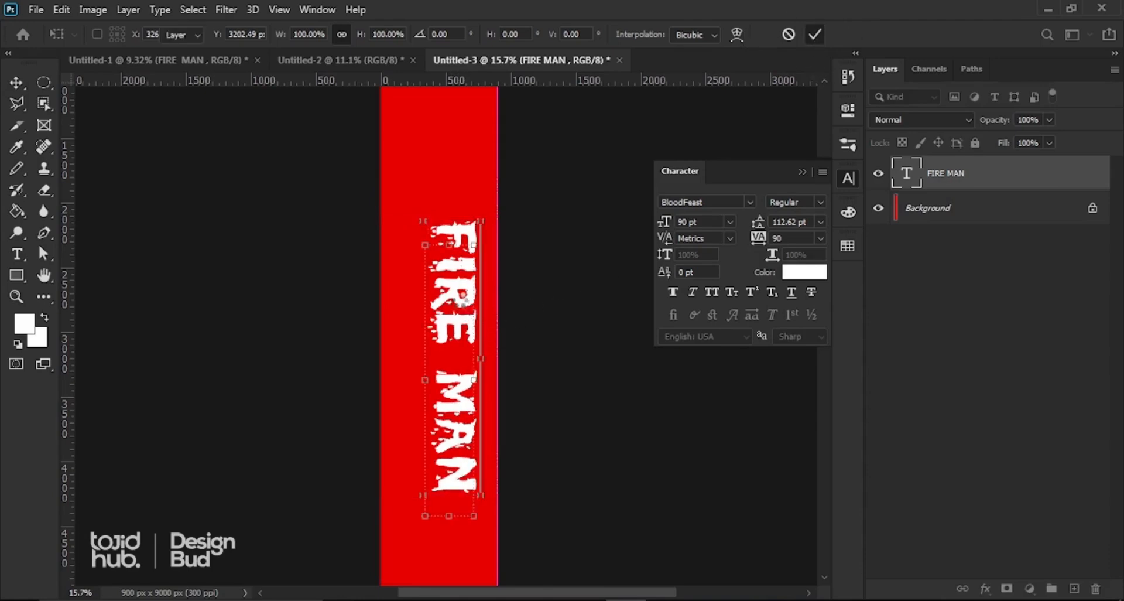
pyautogui.moveTo(462, 298); pyautogui.dragTo(452, 232)
pyautogui.scroll(-5, 445, 243)
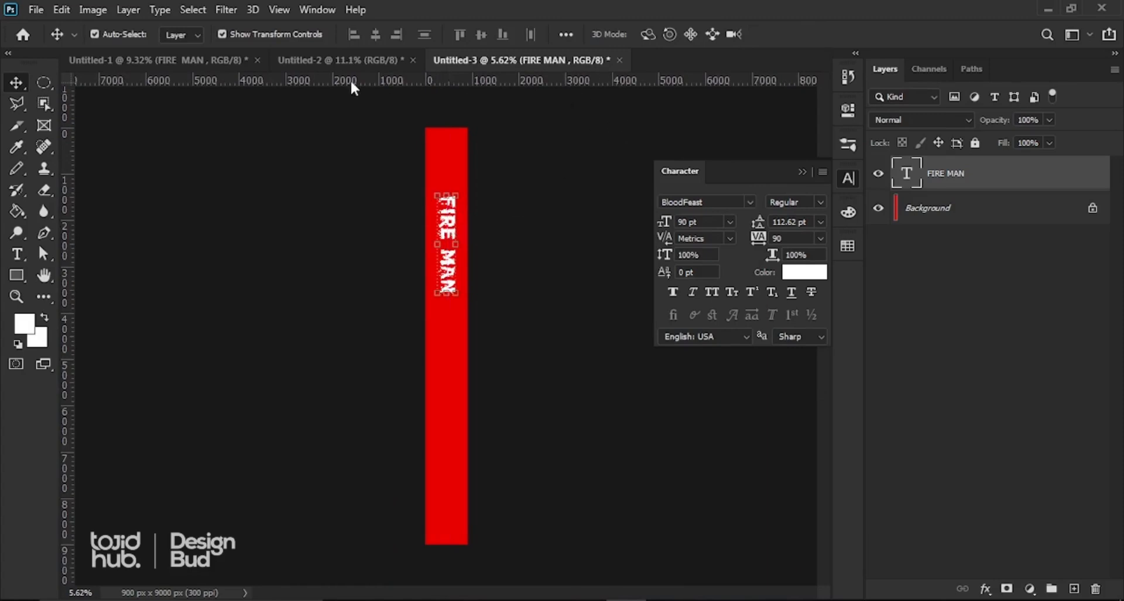
pyautogui.click(193, 61)
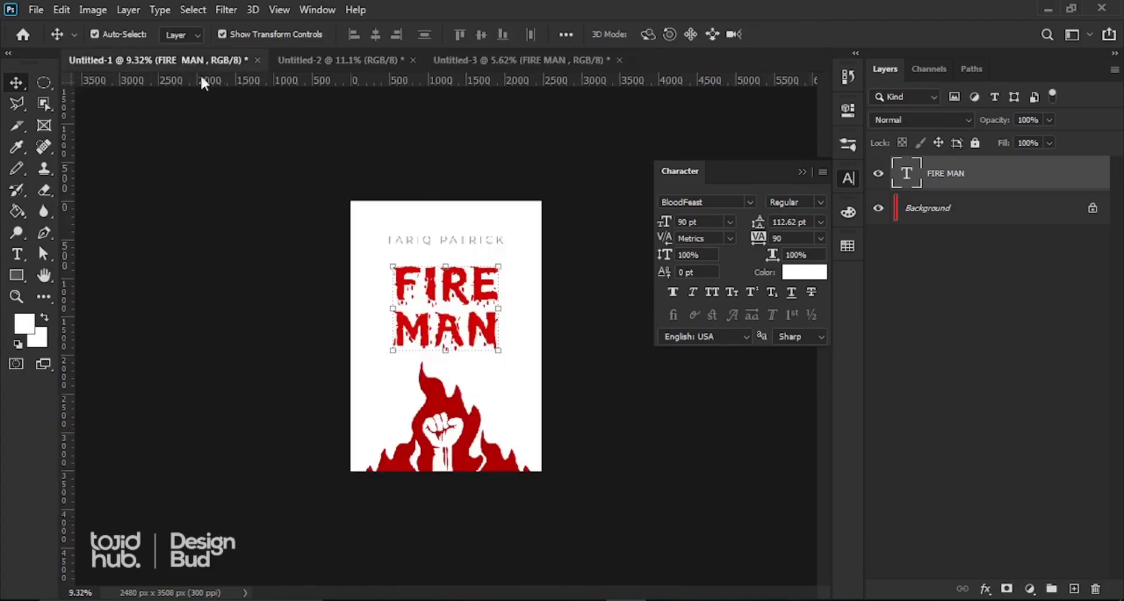
pyautogui.click(452, 240)
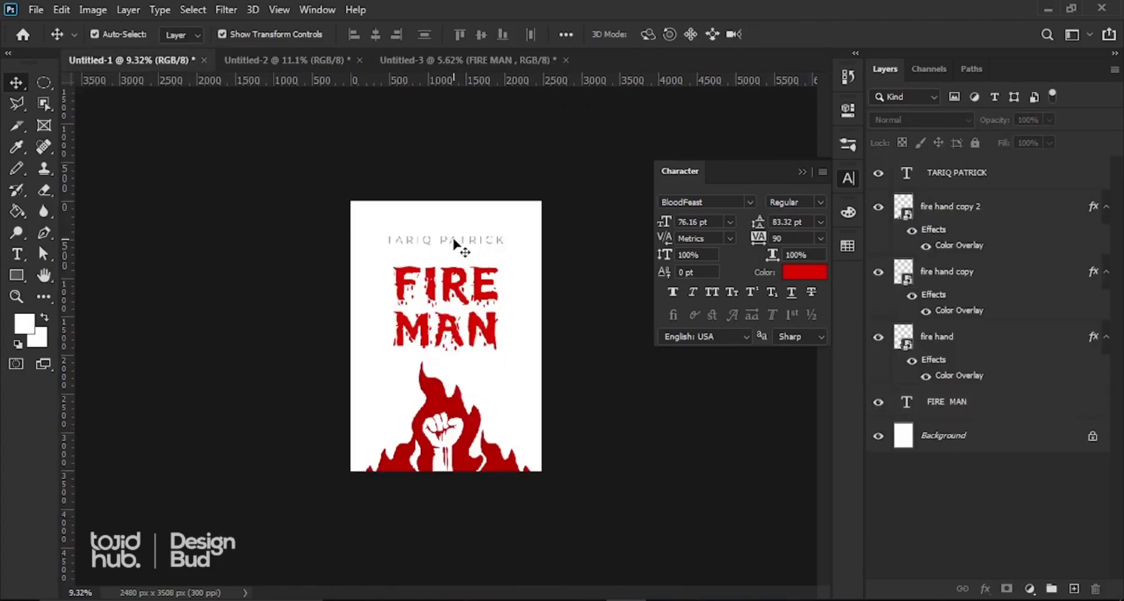
pyautogui.moveTo(454, 242); pyautogui.dragTo(443, 381)
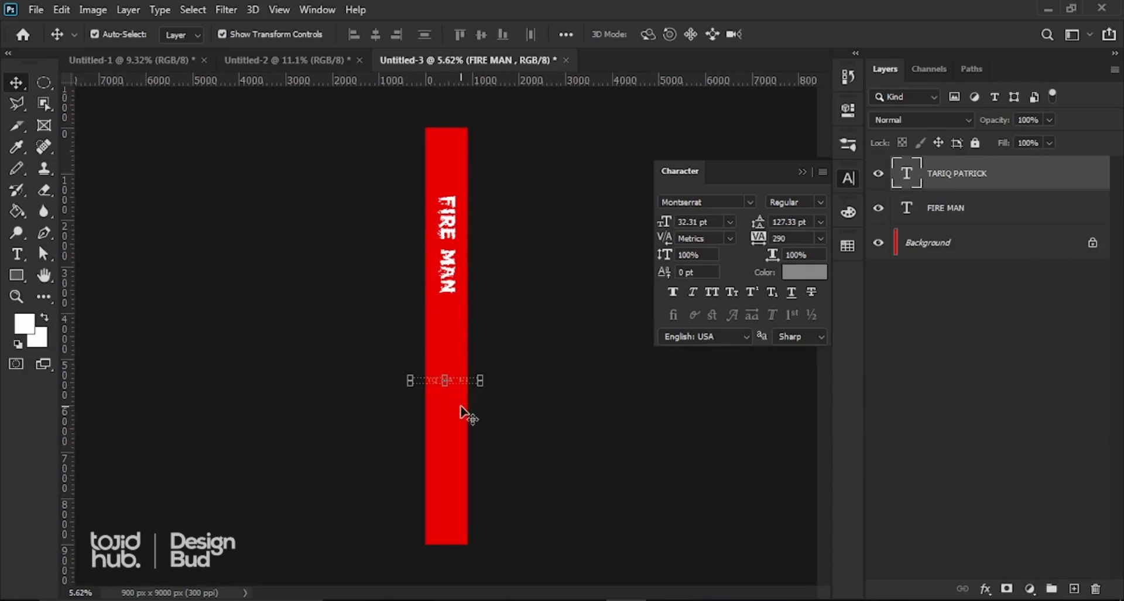
pyautogui.scroll(5, 460, 415)
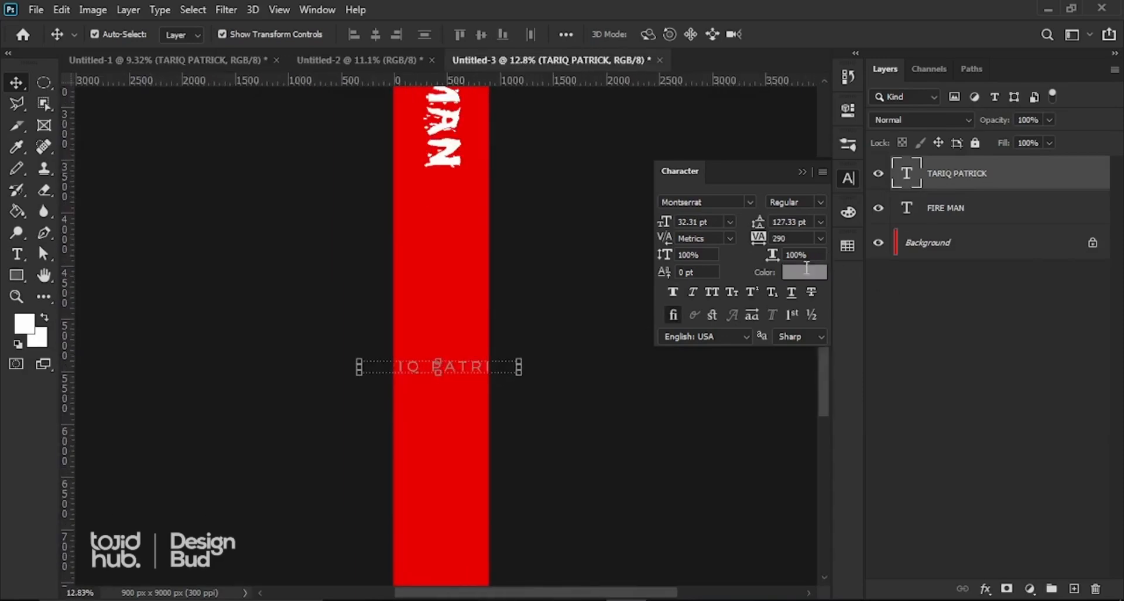
# Step: Change the author text colour to white (#ffffff)
pyautogui.click(802, 275)
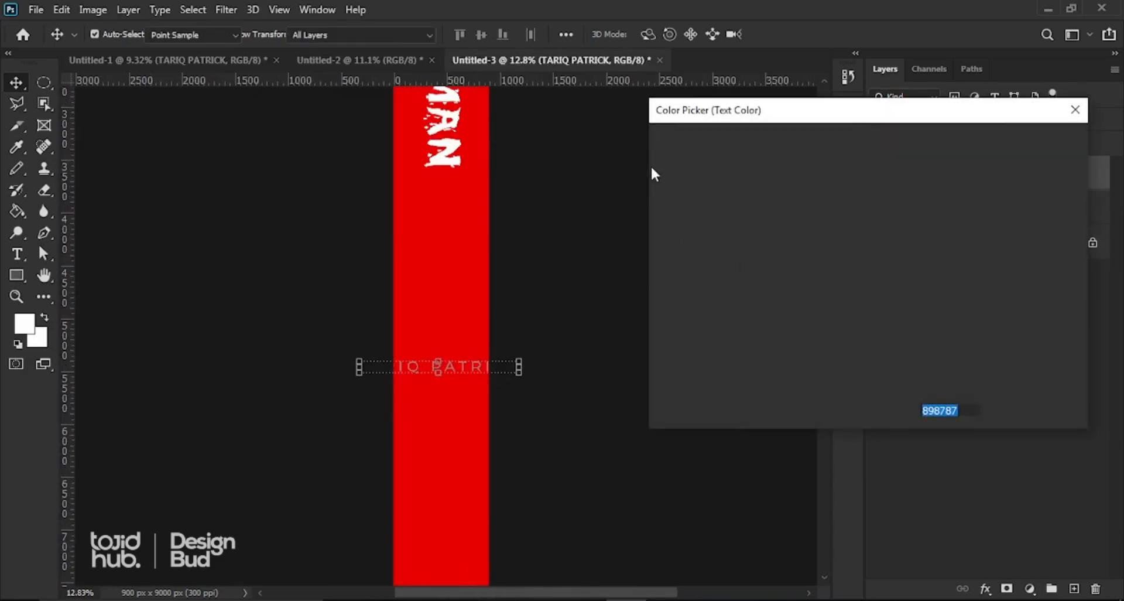
pyautogui.moveTo(666, 171); pyautogui.dragTo(648, 145)
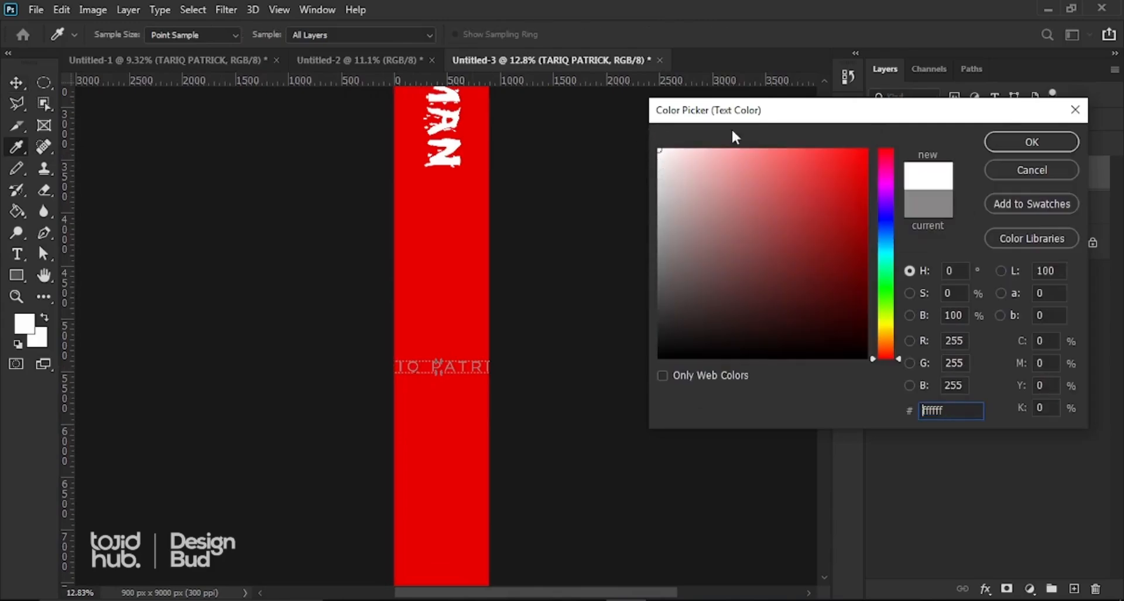
pyautogui.click(1032, 141)
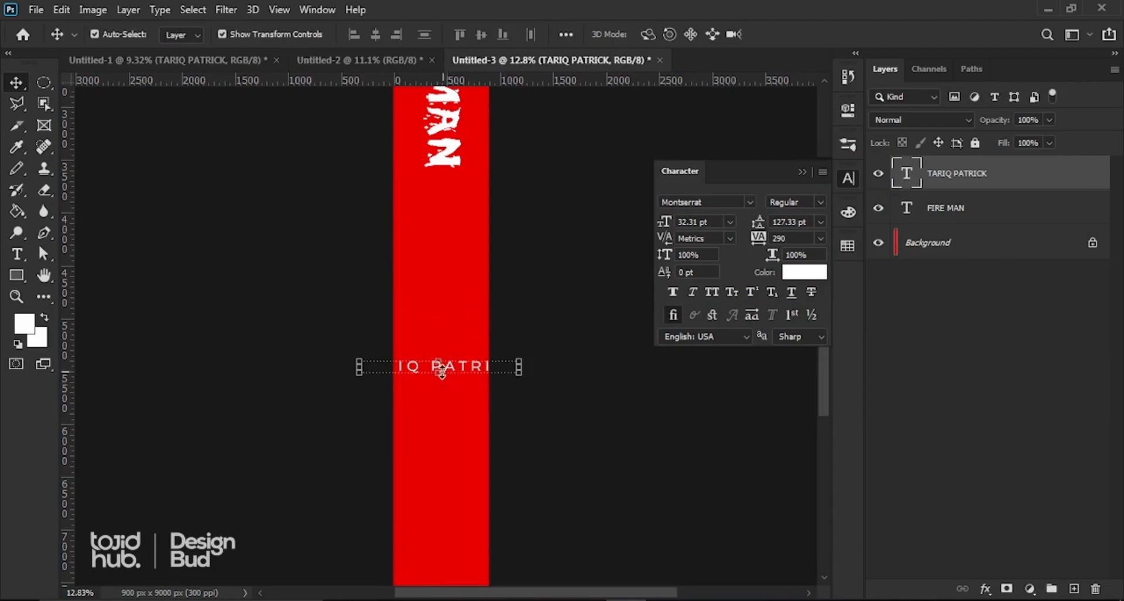
pyautogui.scroll(-2, 435, 369)
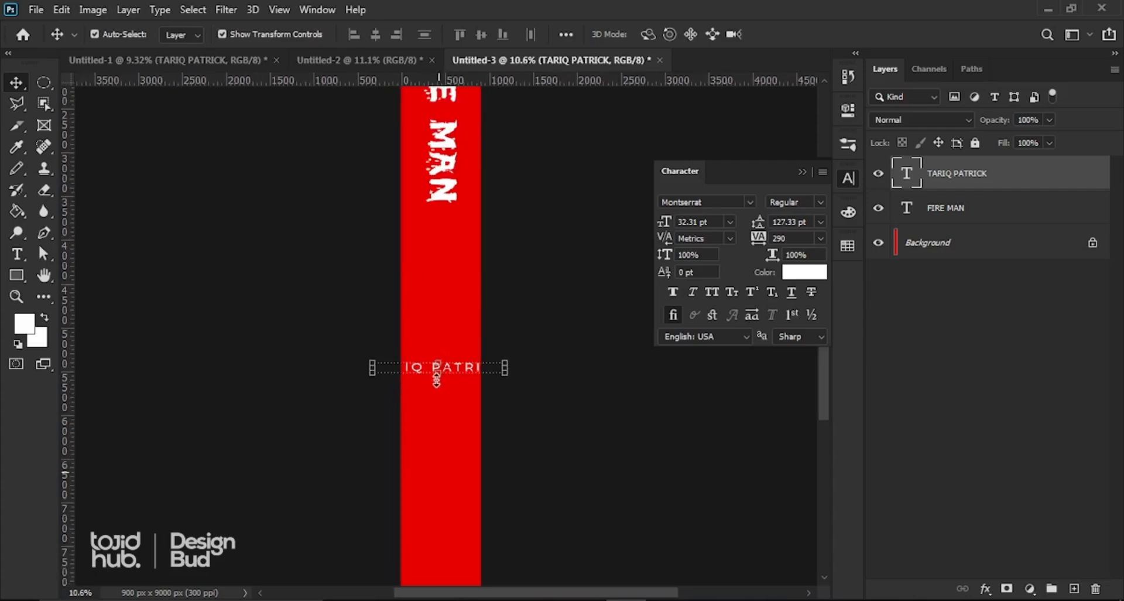
pyautogui.scroll(3, 438, 374)
pyautogui.scroll(1, 438, 358)
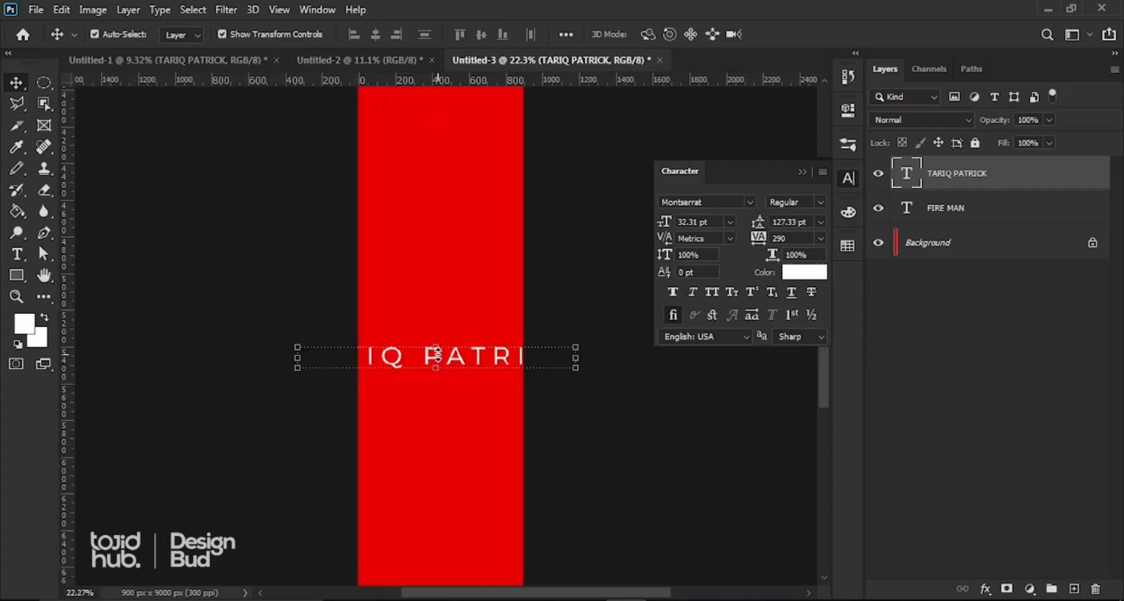
pyautogui.scroll(-1, 433, 358)
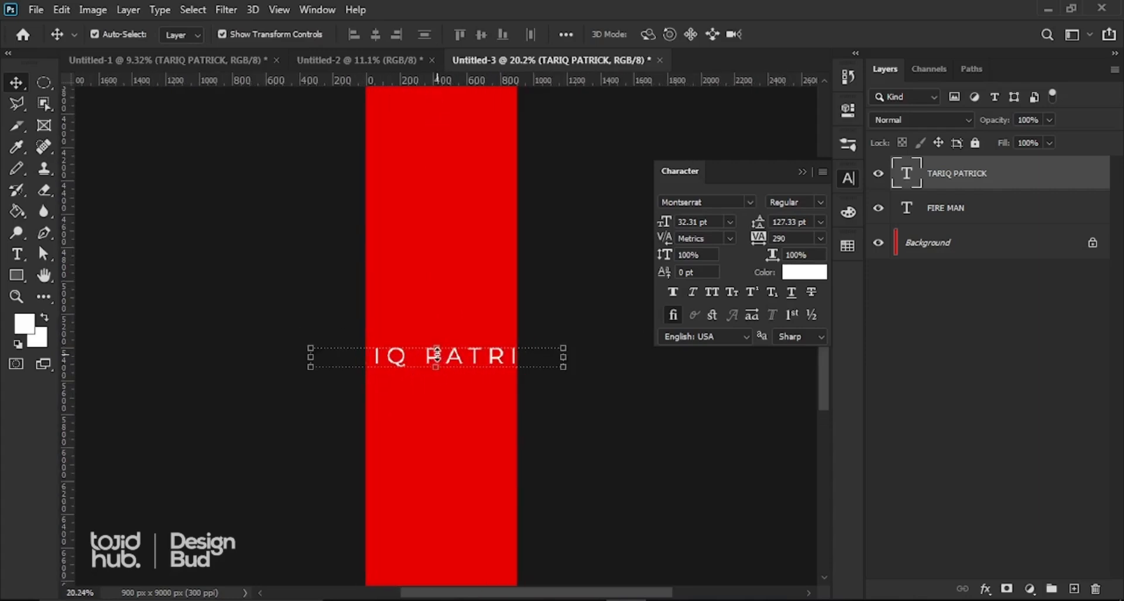
pyautogui.click(62, 10)
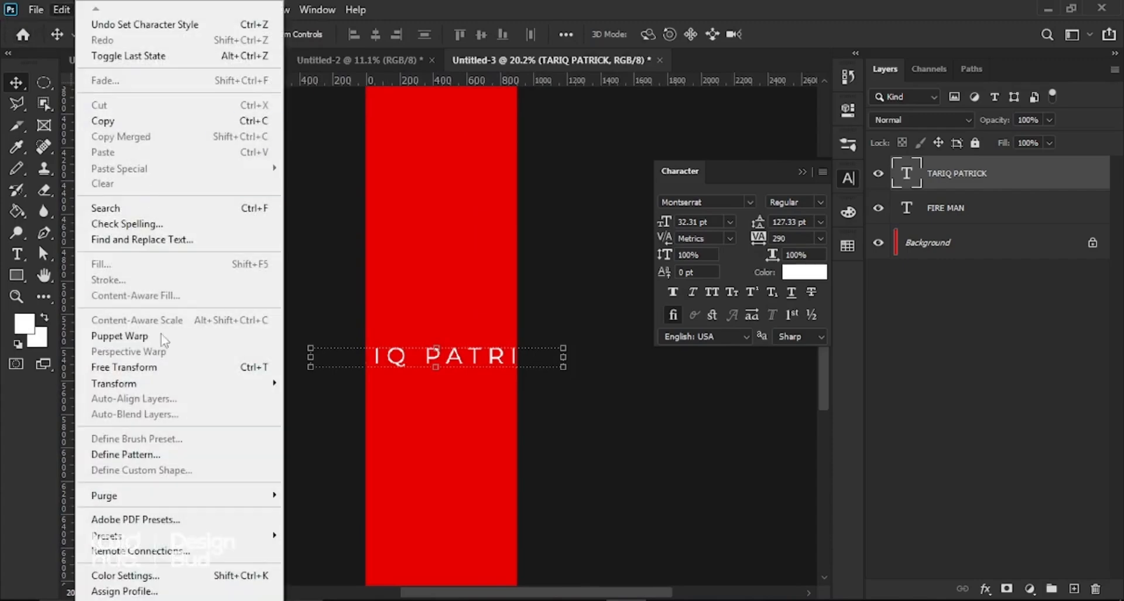
pyautogui.click(142, 367)
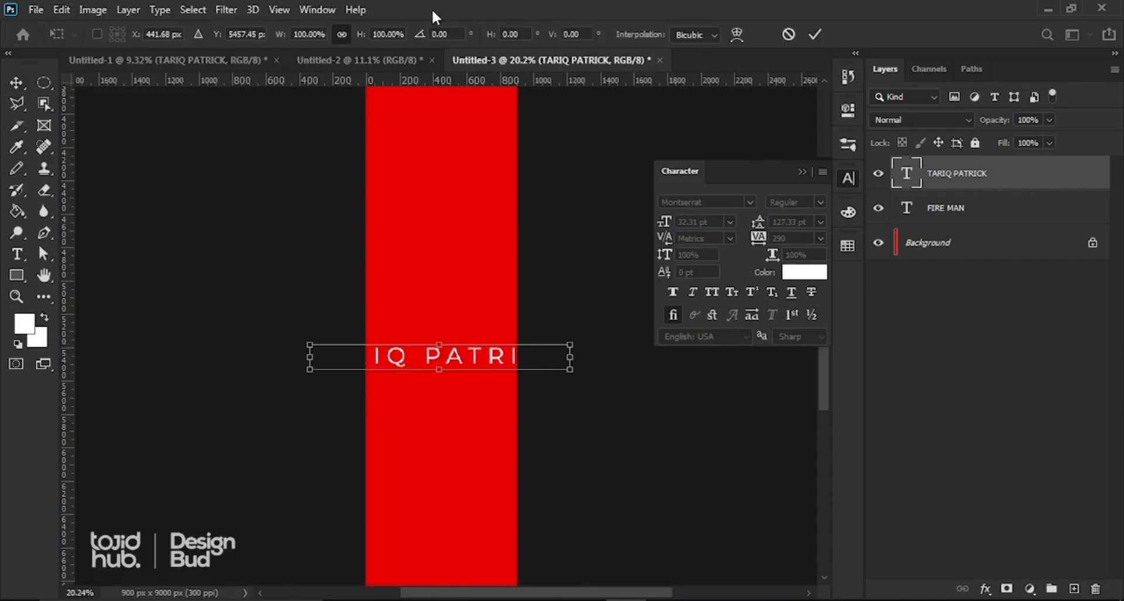
pyautogui.click(452, 32)
pyautogui.hotkey('shift', 'Up')
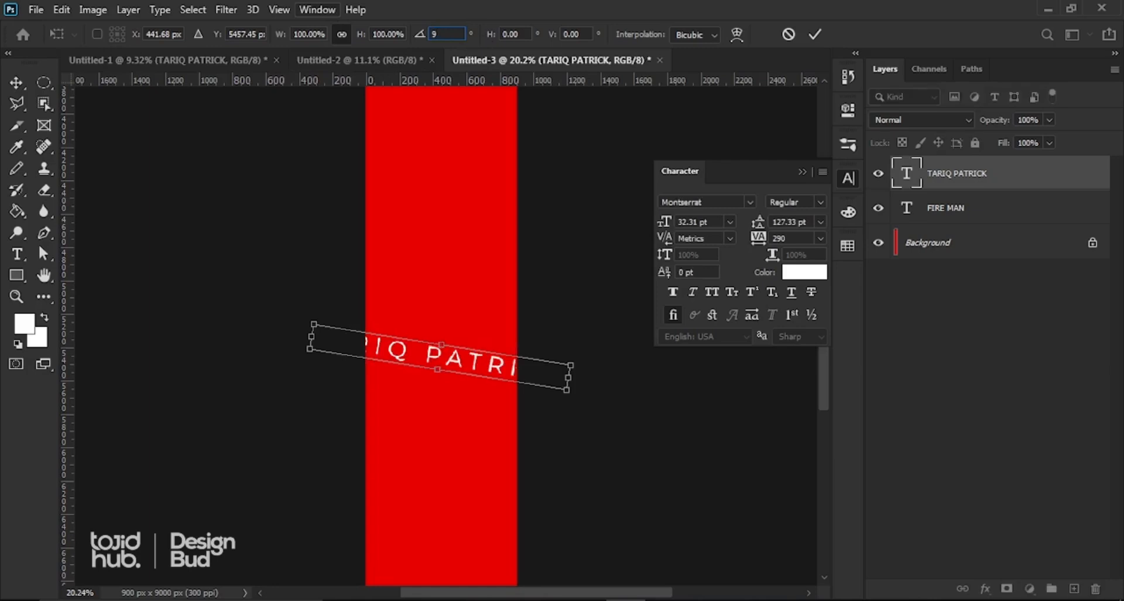
pyautogui.write('0')
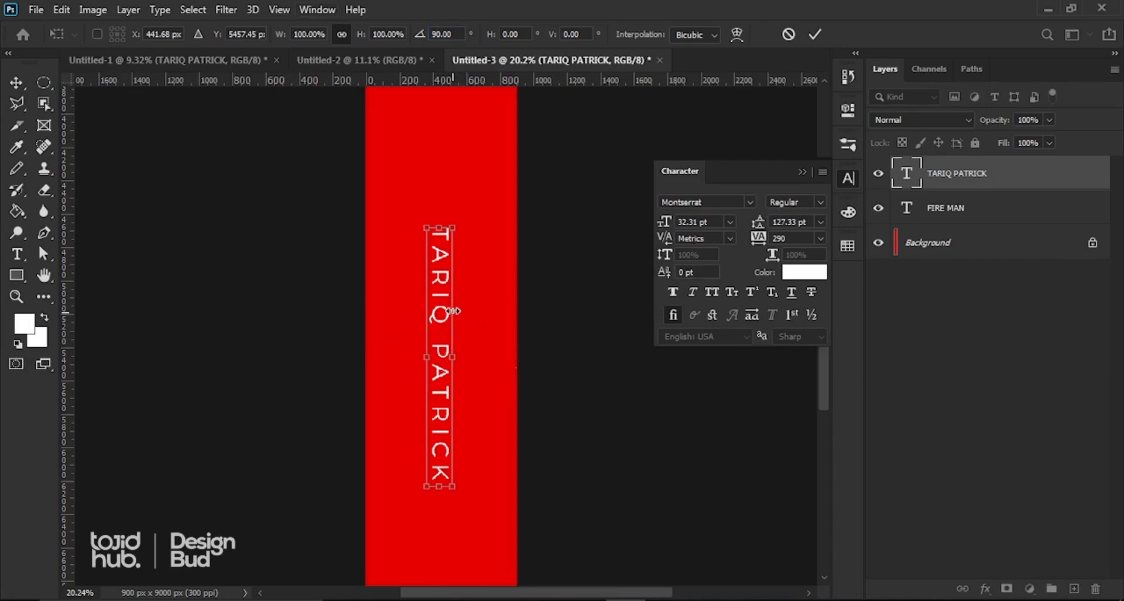
pyautogui.click(814, 37)
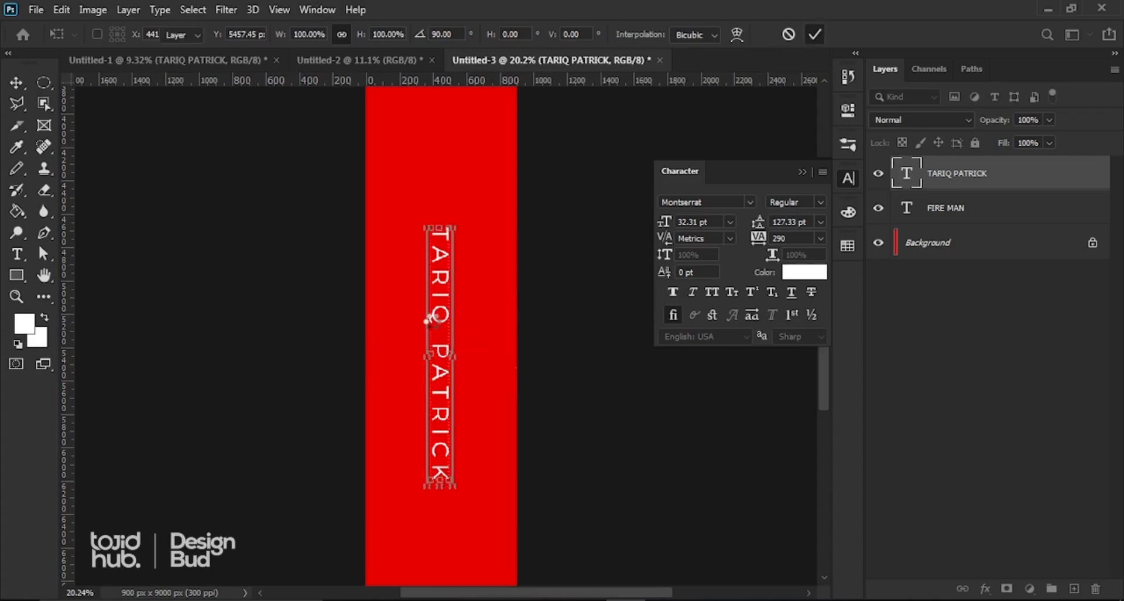
pyautogui.scroll(-5, 428, 329)
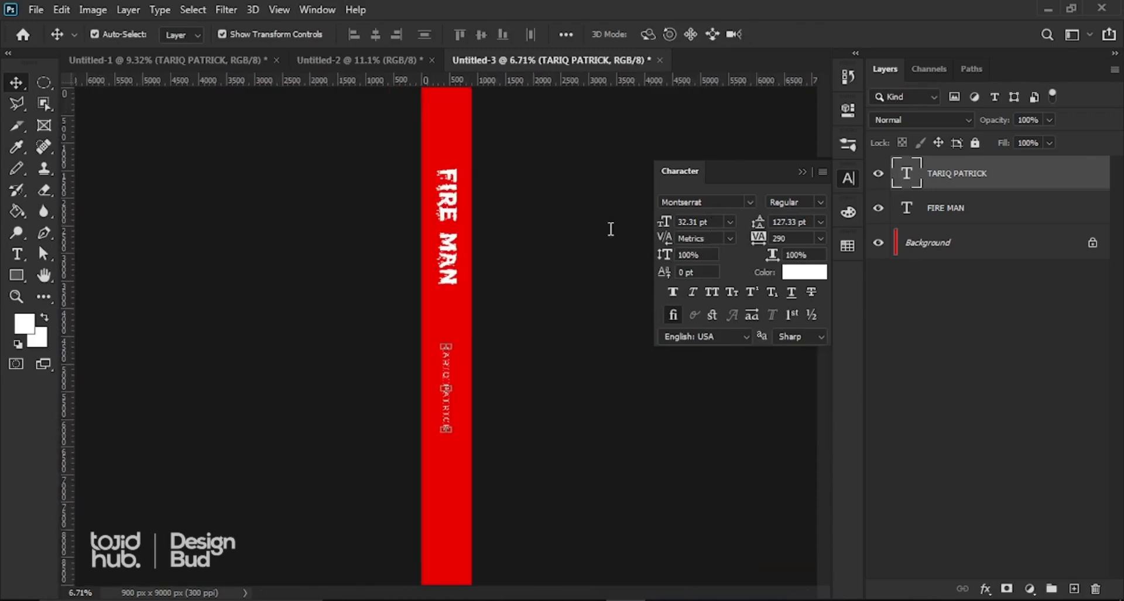
# Step: Set the vertical author name to 60 pt and collapse the Character panel
pyautogui.click(697, 222)
pyautogui.write('60')
pyautogui.press('Return')
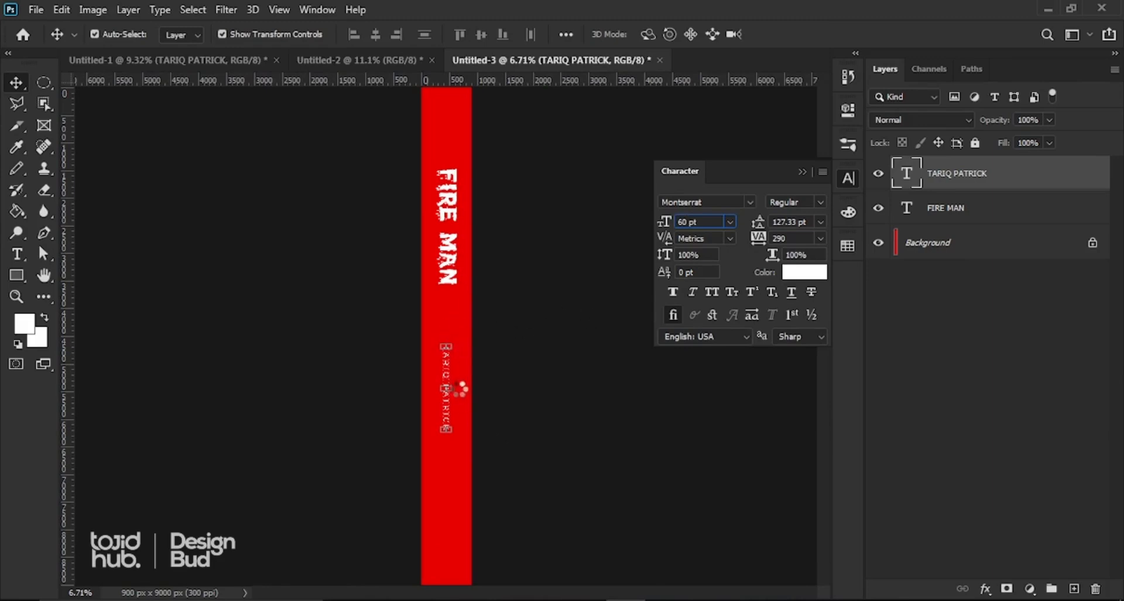
pyautogui.hotkey('ctrl', '-')
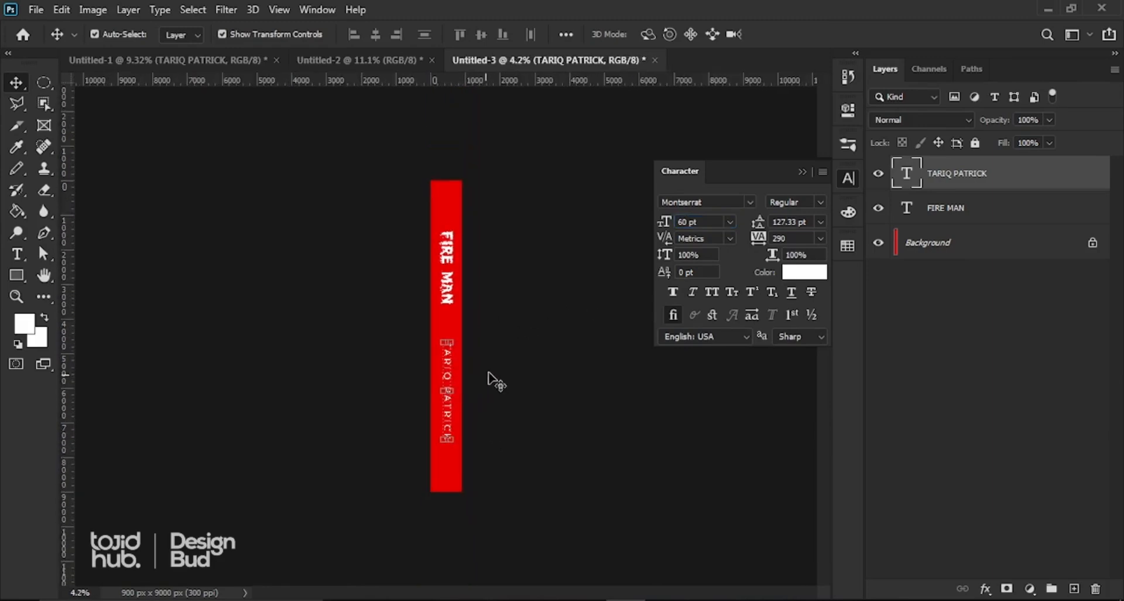
pyautogui.hotkey('ctrl', '+')
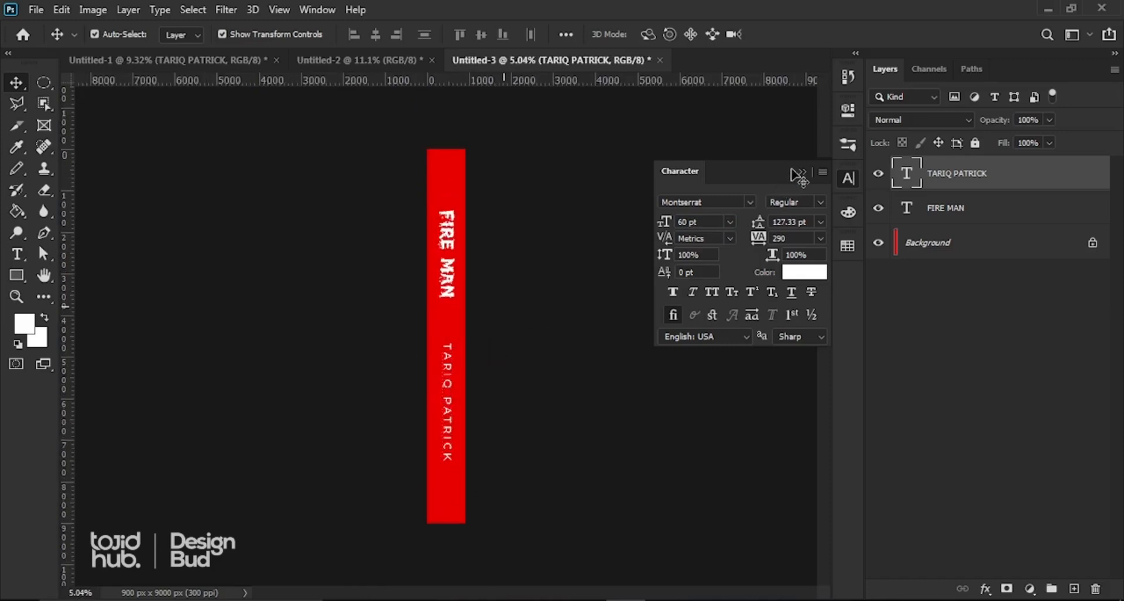
pyautogui.click(798, 171)
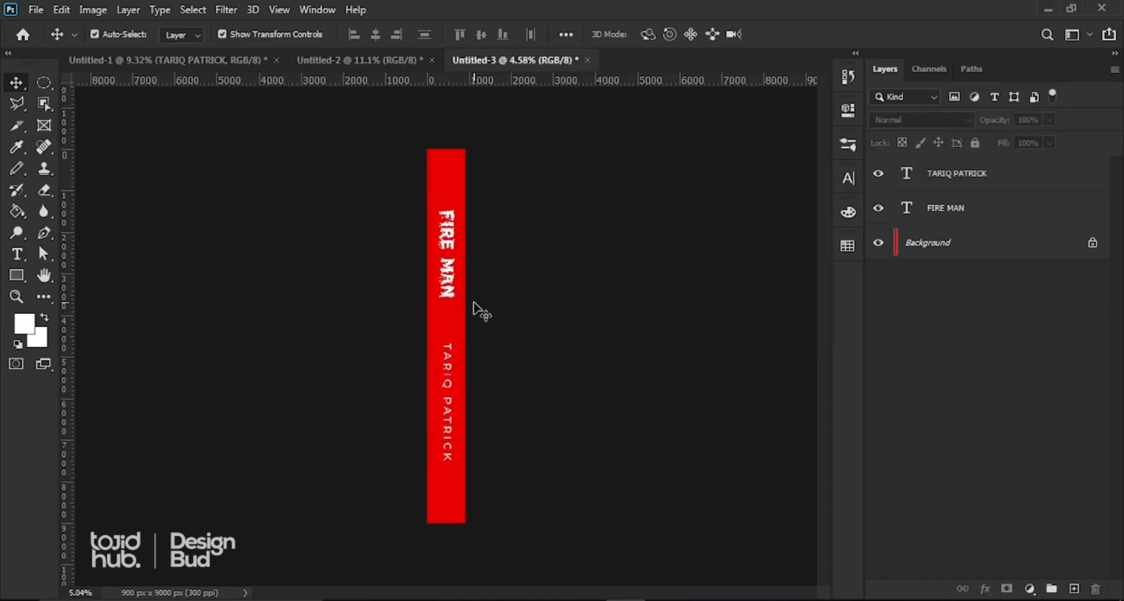
pyautogui.hotkey('ctrl', '+')
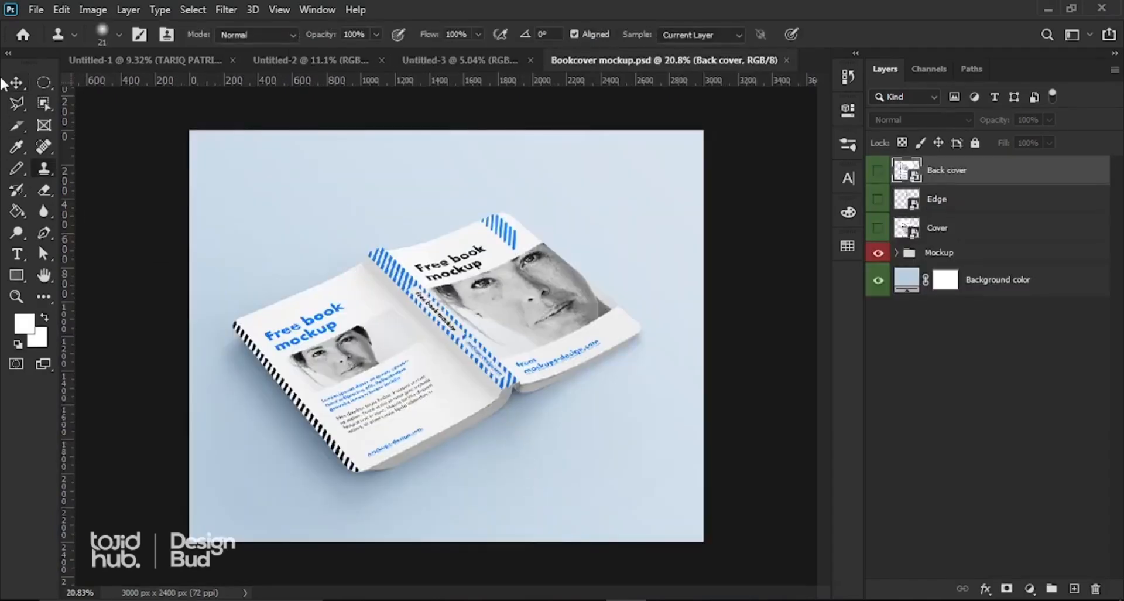
# Step: Look over Bookcover mockup.psd, then return to the Untitled-1 front cover
pyautogui.click(15, 82)
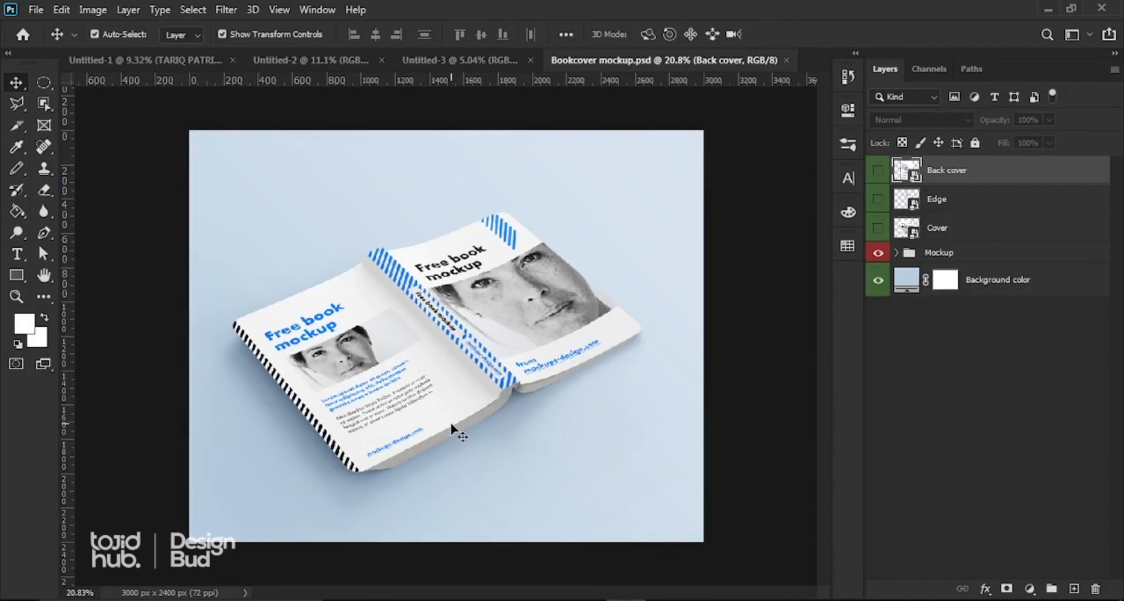
pyautogui.scroll(-2, 475, 425)
pyautogui.scroll(3, 467, 421)
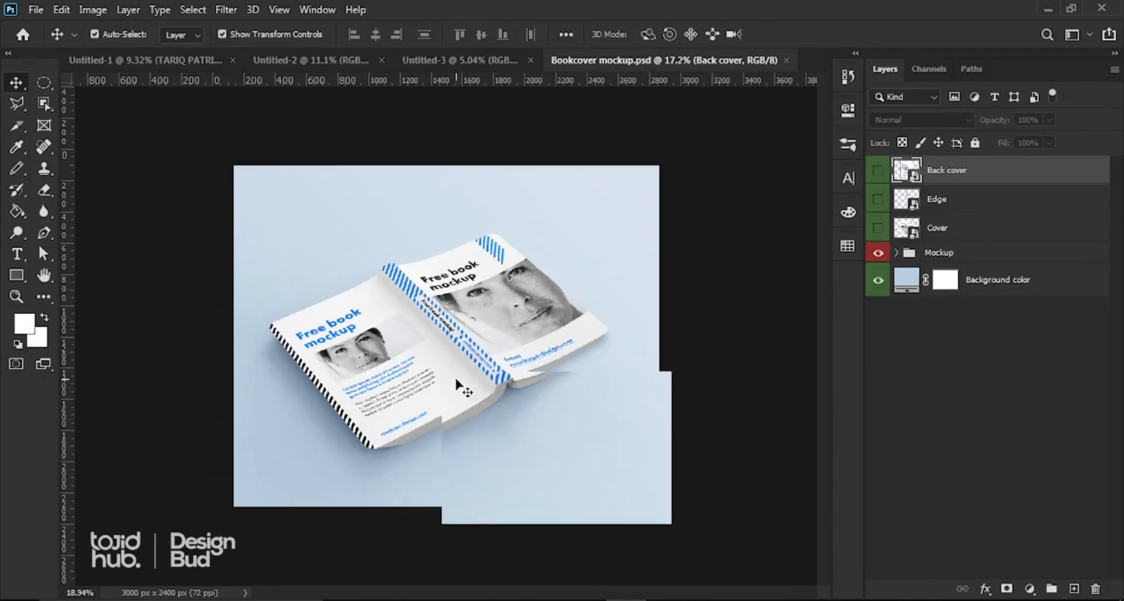
pyautogui.scroll(2, 433, 363)
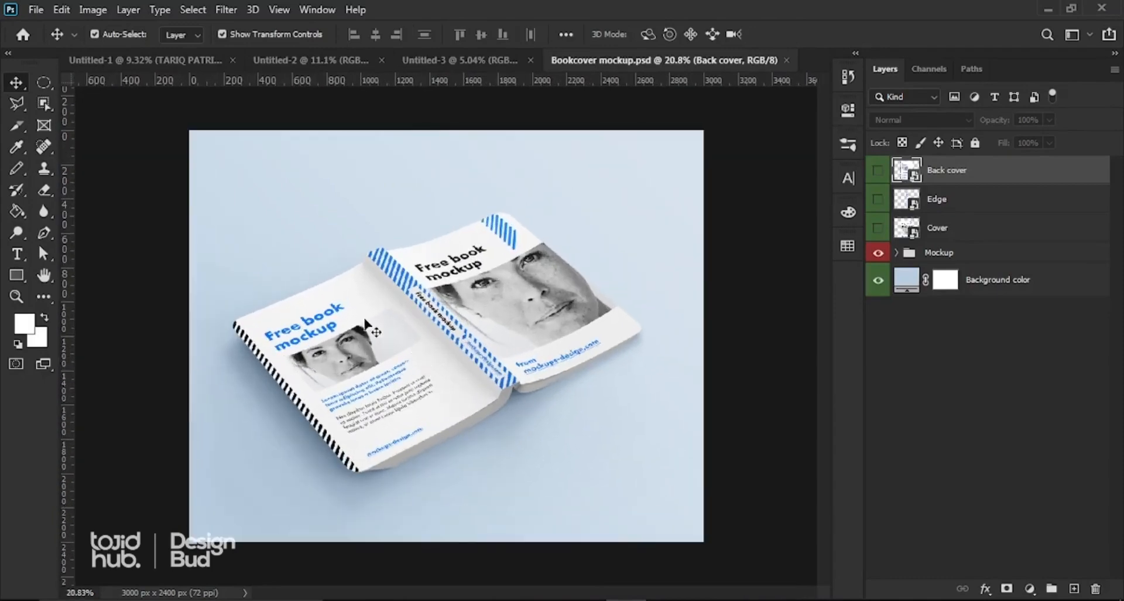
pyautogui.click(143, 59)
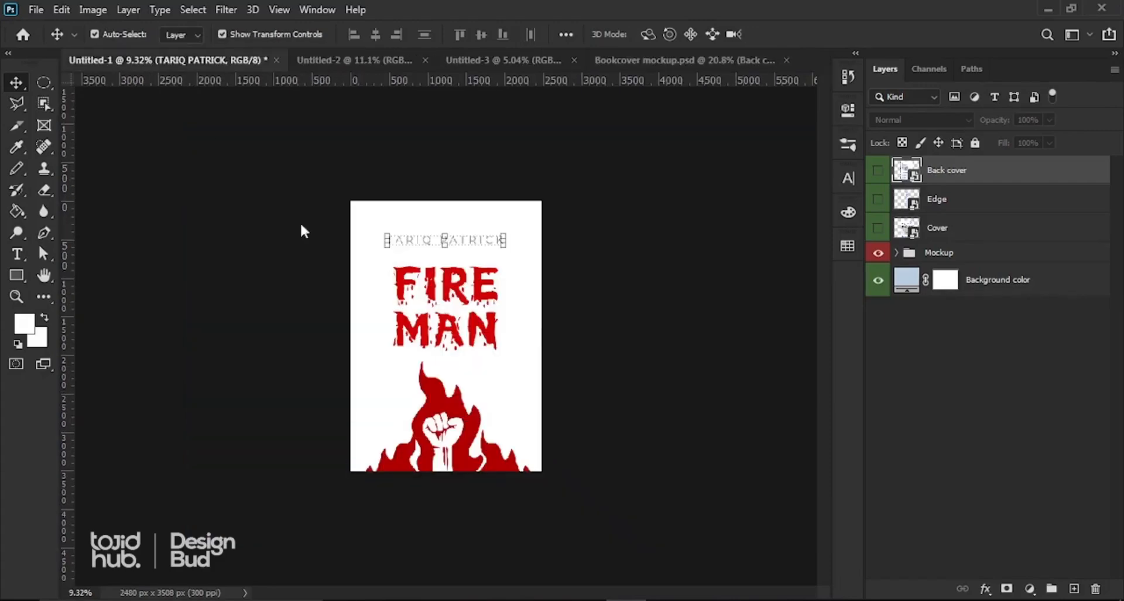
pyautogui.scroll(2, 466, 366)
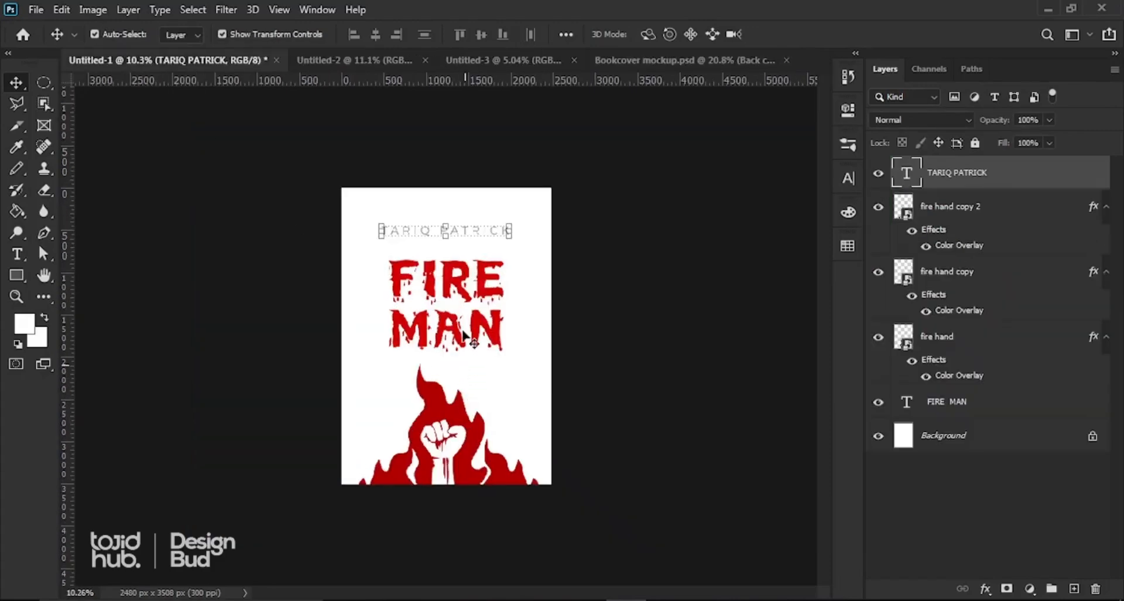
# Step: Start a Save As of the front cover to the Desktop in JPEG format
pyautogui.click(628, 341)
pyautogui.click(36, 10)
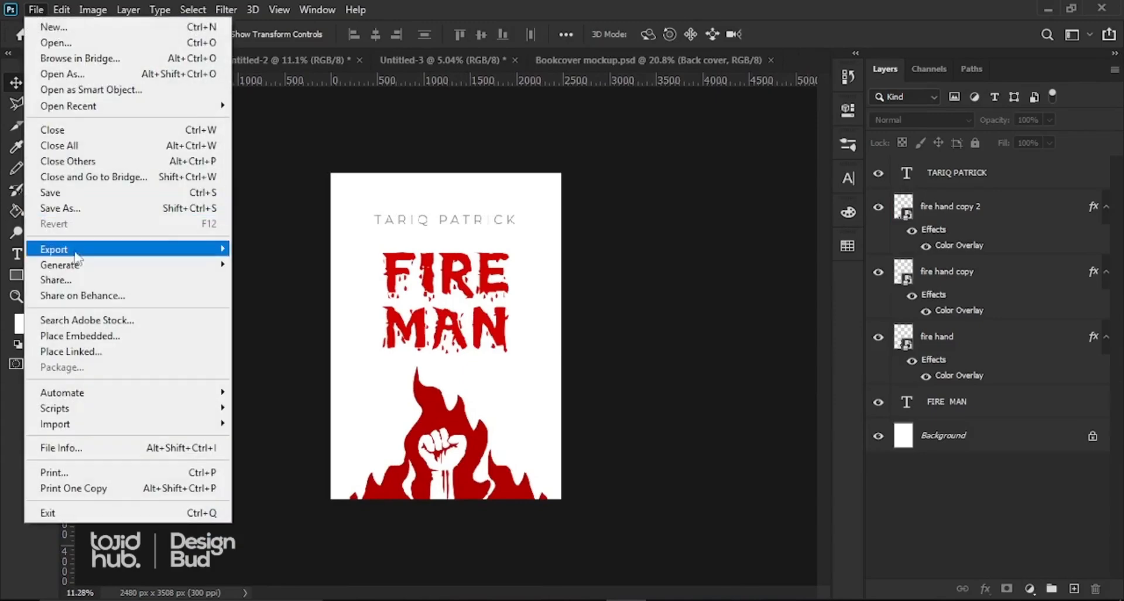
pyautogui.click(68, 210)
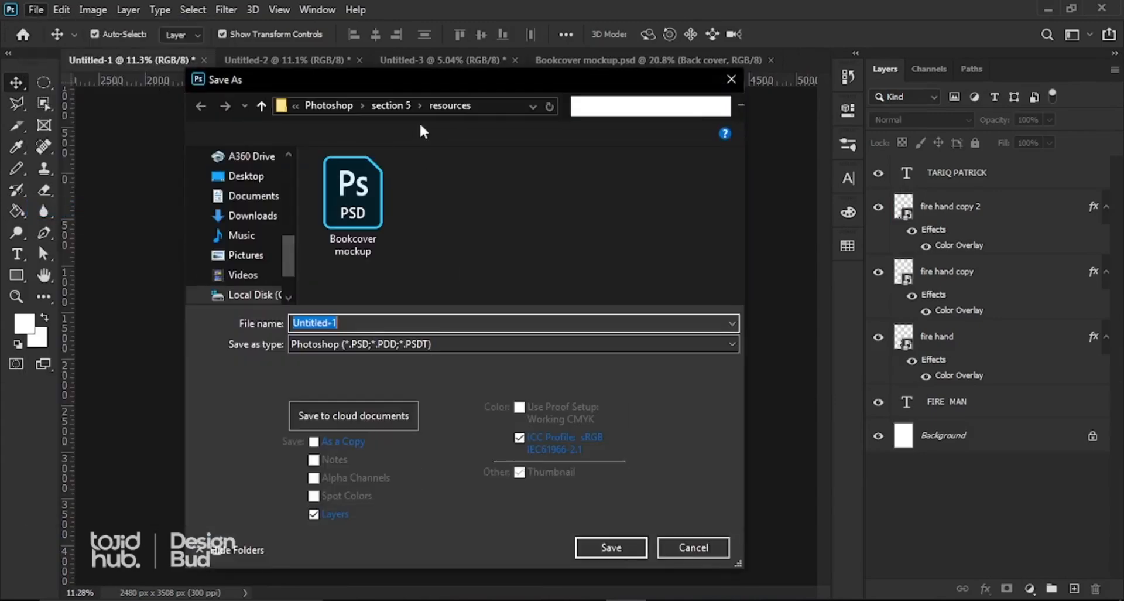
pyautogui.click(249, 179)
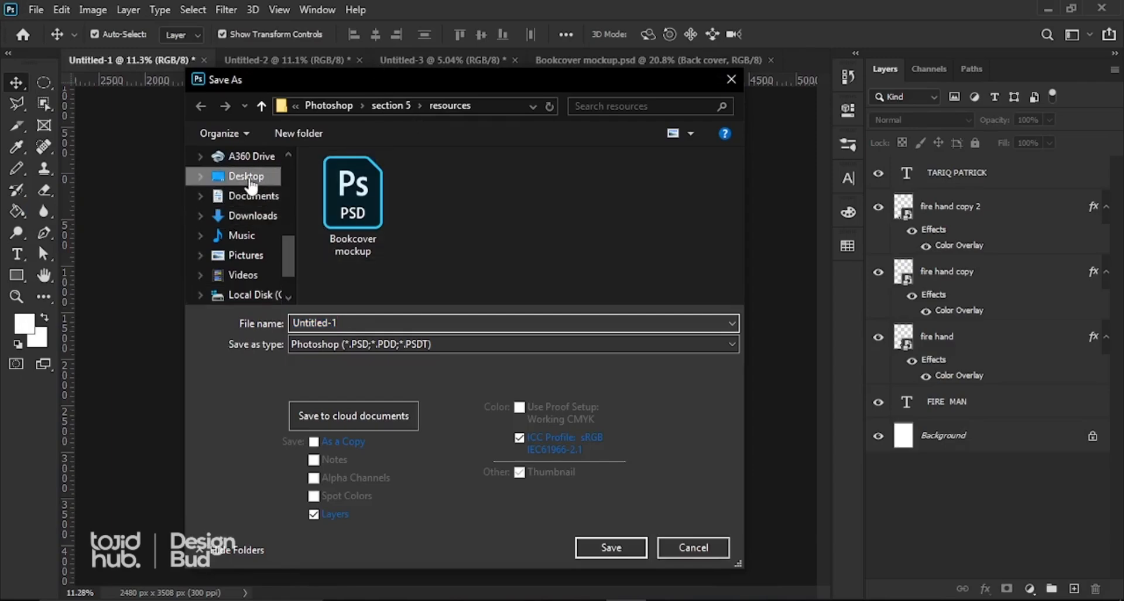
pyautogui.click(386, 344)
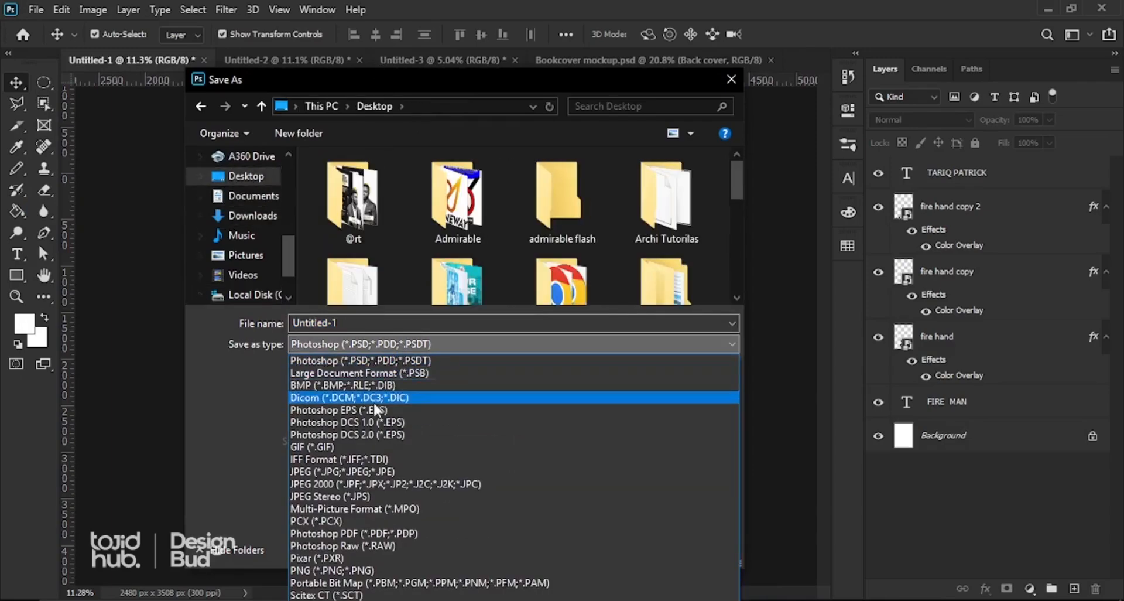
pyautogui.click(348, 471)
# Step: Name the file 'fIRE 1' and save it at High JPEG quality
pyautogui.click(356, 322)
pyautogui.moveTo(356, 323); pyautogui.dragTo(264, 319)
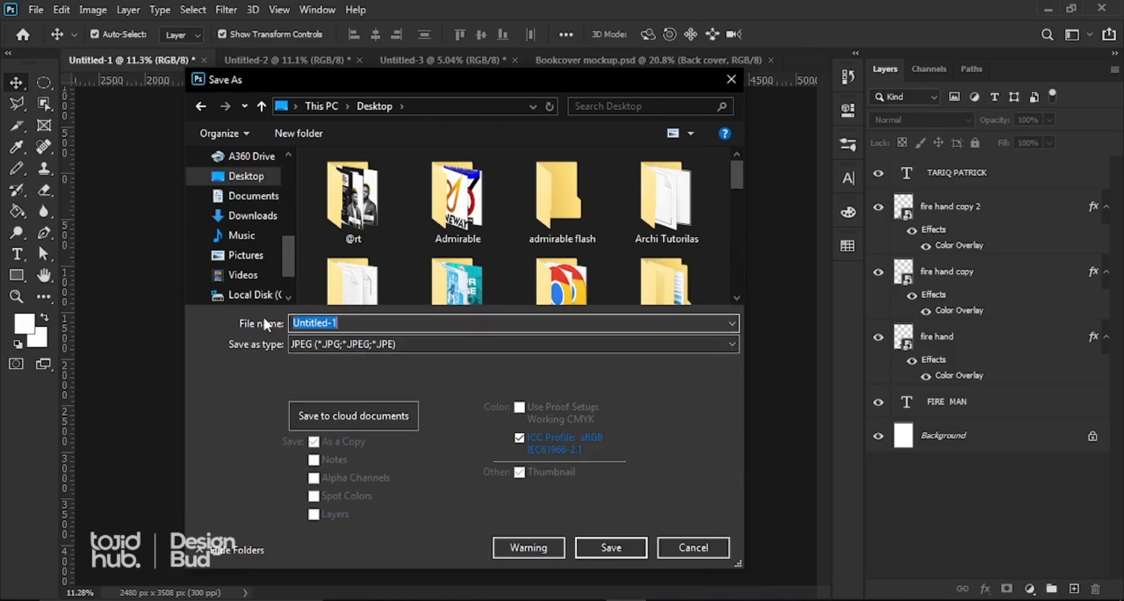
pyautogui.write('FRE')
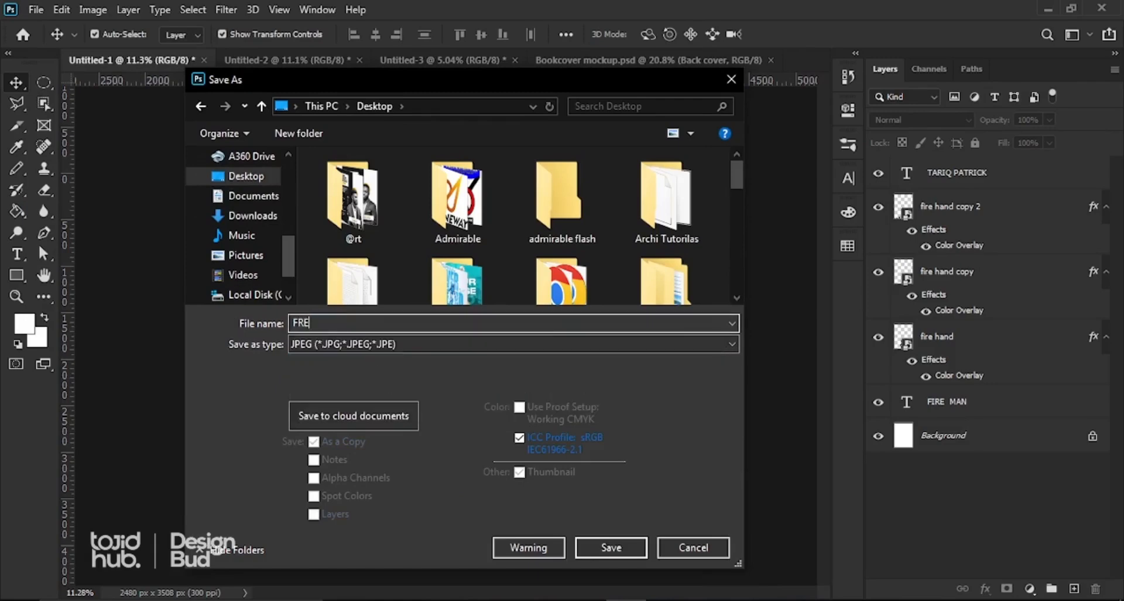
pyautogui.press('BackSpace')
pyautogui.press('BackSpace')
pyautogui.press('BackSpace')
pyautogui.write('fre')
pyautogui.press('BackSpace')
pyautogui.press('BackSpace')
pyautogui.write('l')
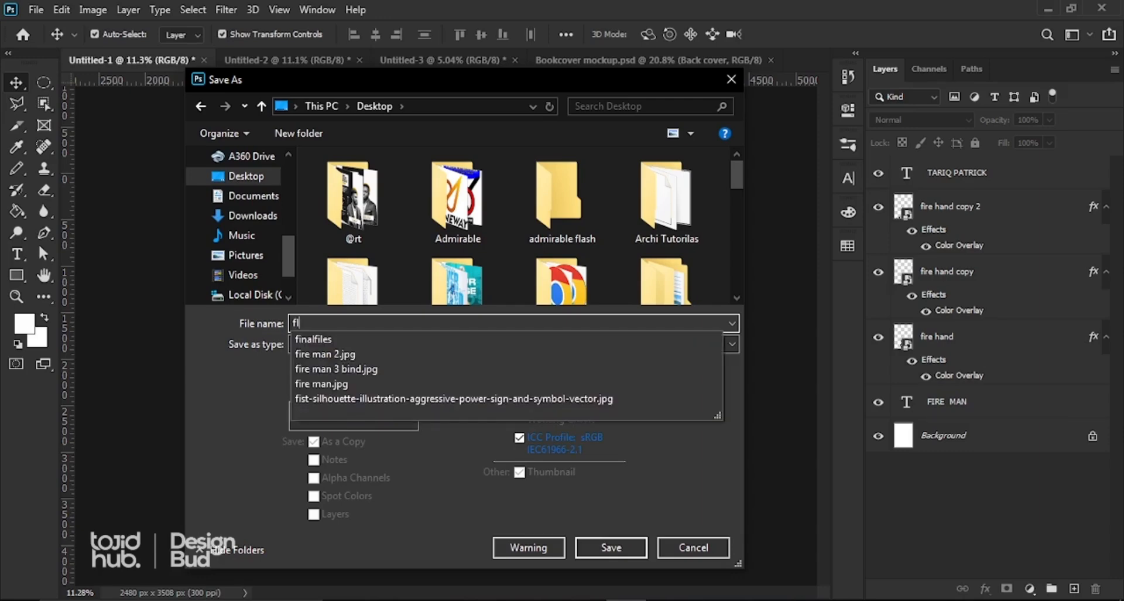
pyautogui.write('RE ')
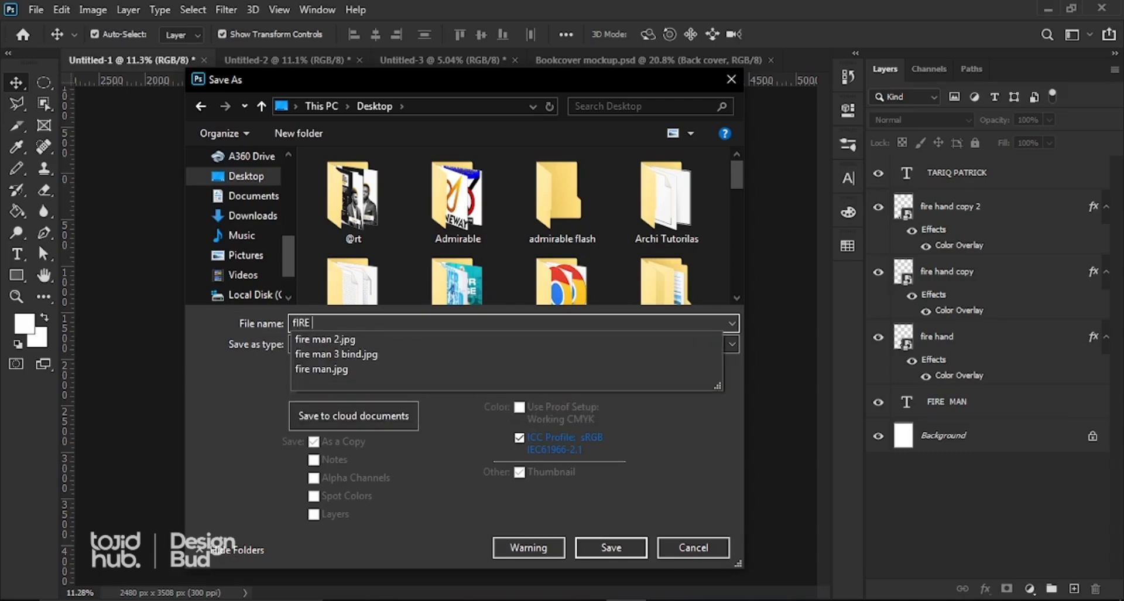
pyautogui.write('1')
pyautogui.click(603, 546)
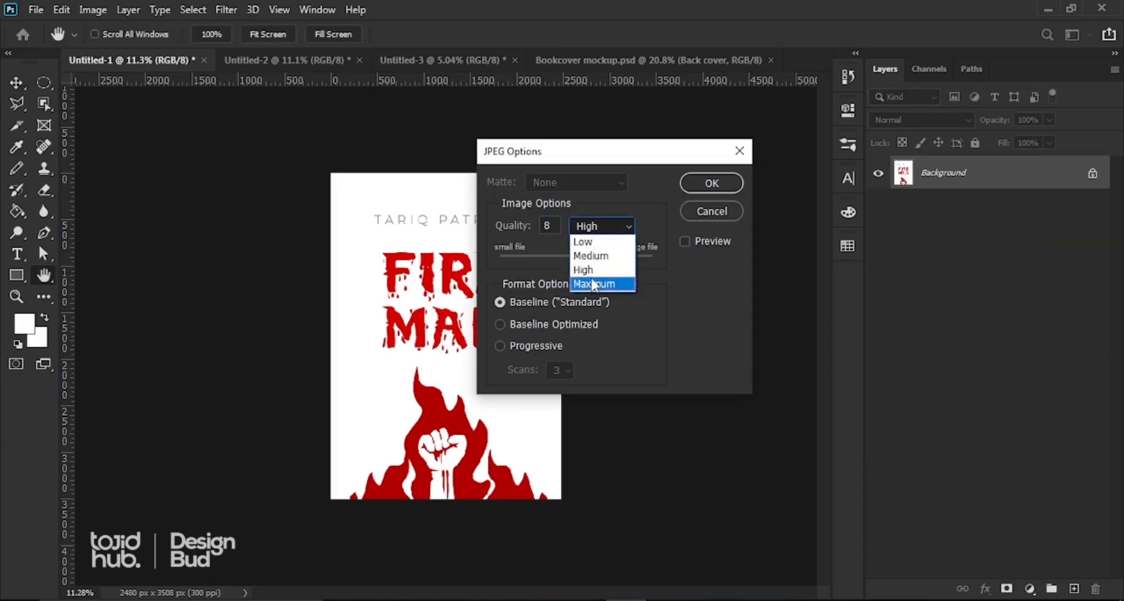
pyautogui.click(591, 271)
pyautogui.click(709, 184)
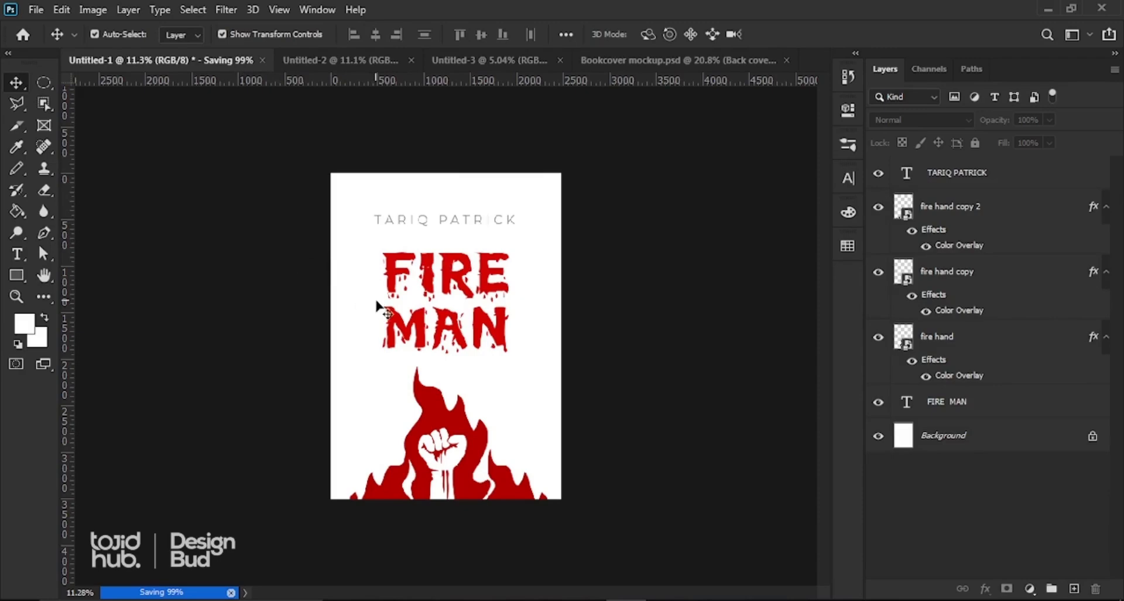
# Step: Switch to the Untitled-2 back cover and start a Save As in JPEG format
pyautogui.click(261, 61)
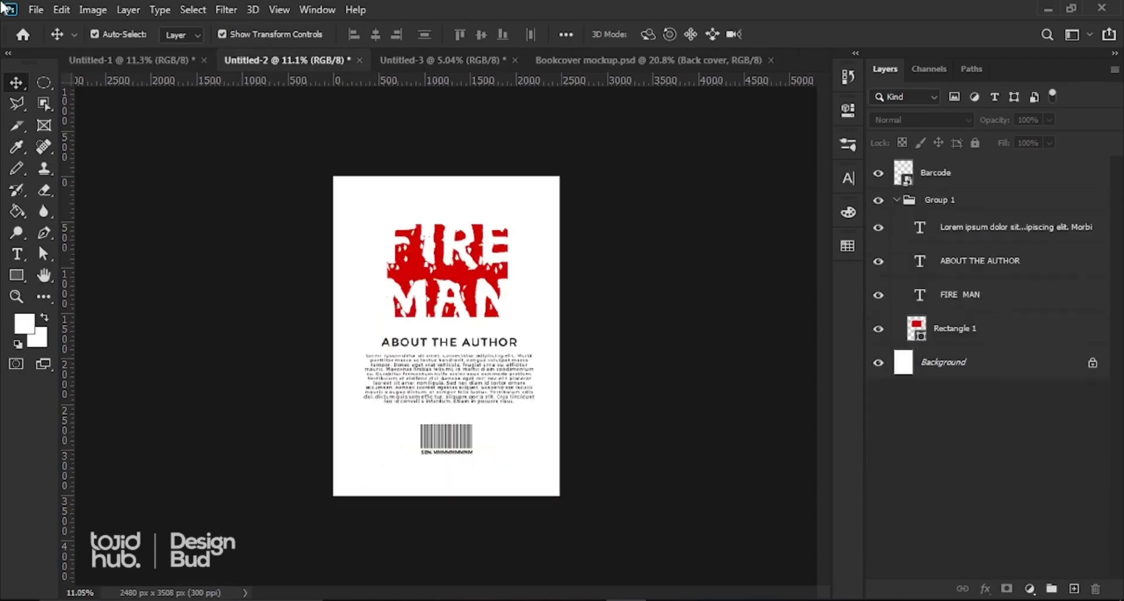
pyautogui.click(37, 9)
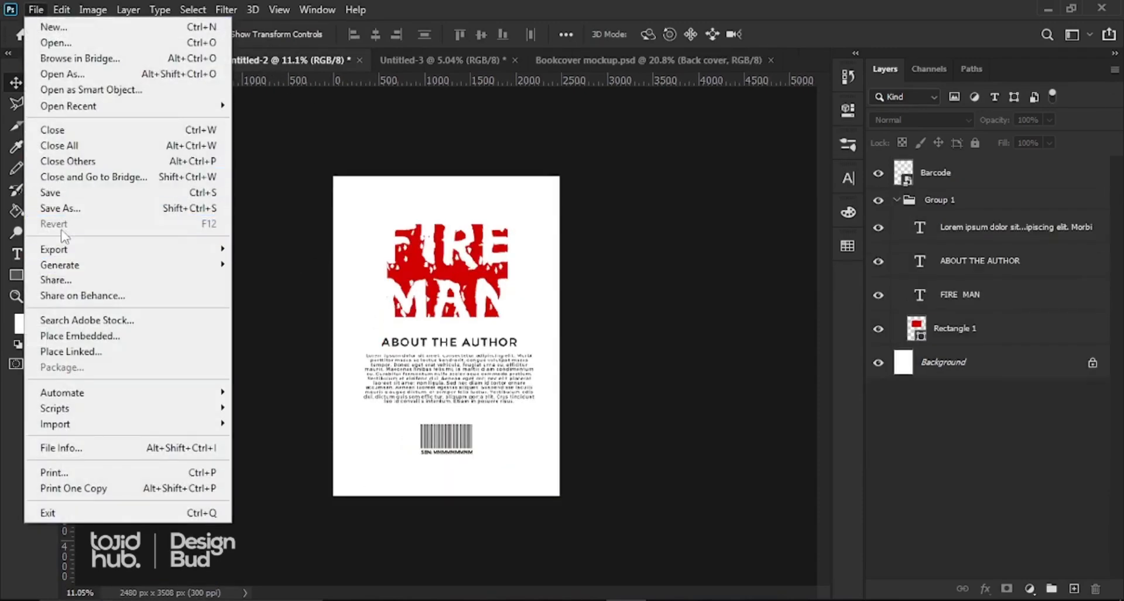
pyautogui.click(65, 209)
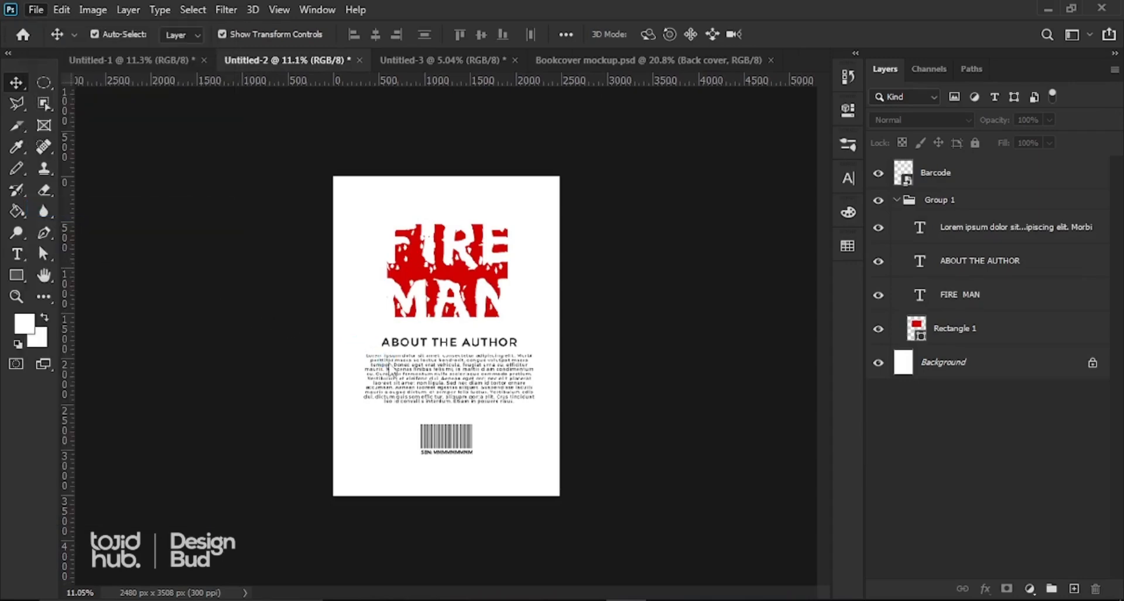
pyautogui.click(325, 342)
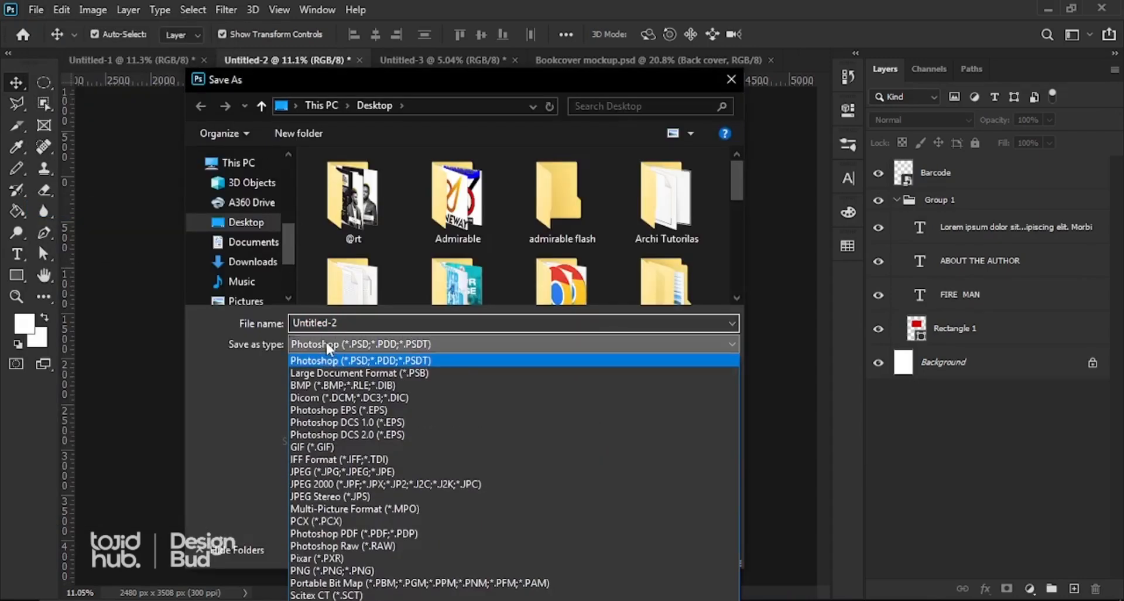
pyautogui.click(326, 470)
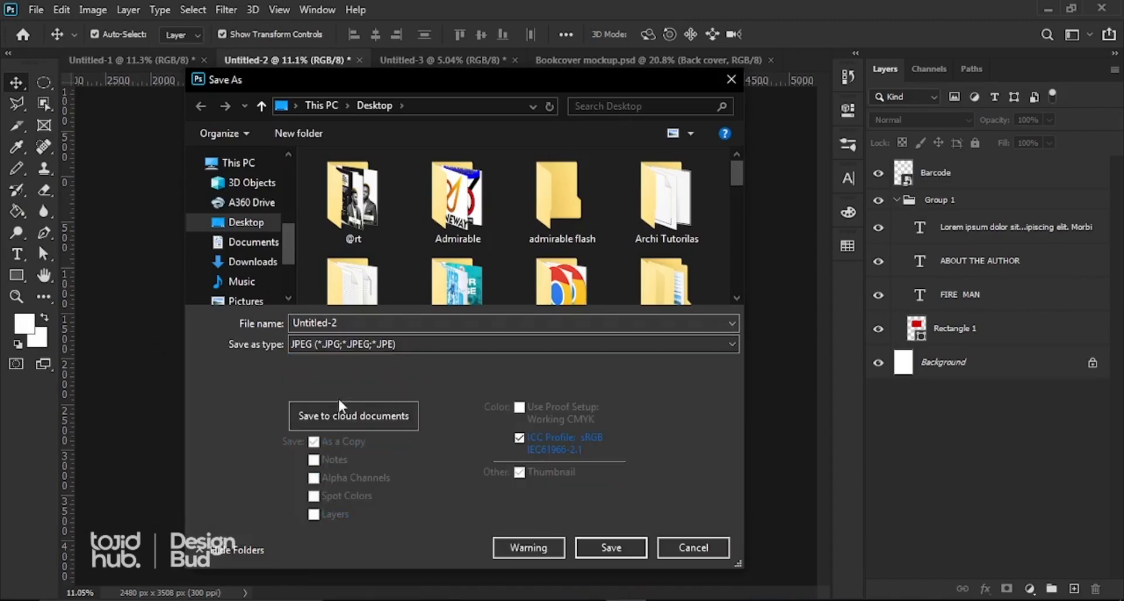
# Step: Name it 'fIRE 2' and save it, accepting the JPEG options
pyautogui.click(449, 286)
pyautogui.scroll(-1, 449, 290)
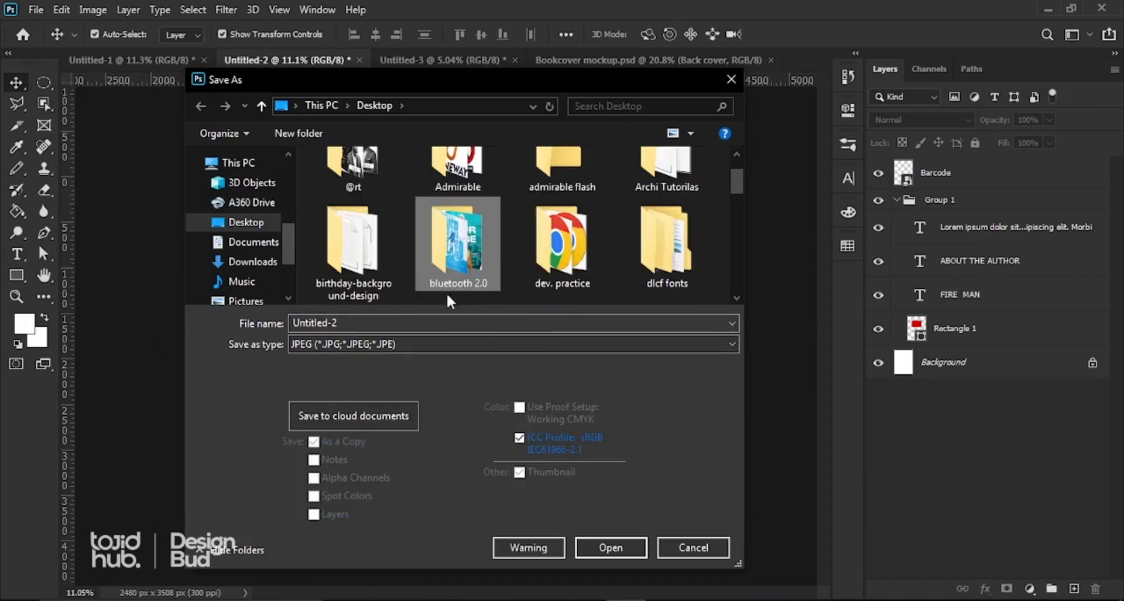
pyautogui.scroll(-3, 447, 293)
pyautogui.press('f')
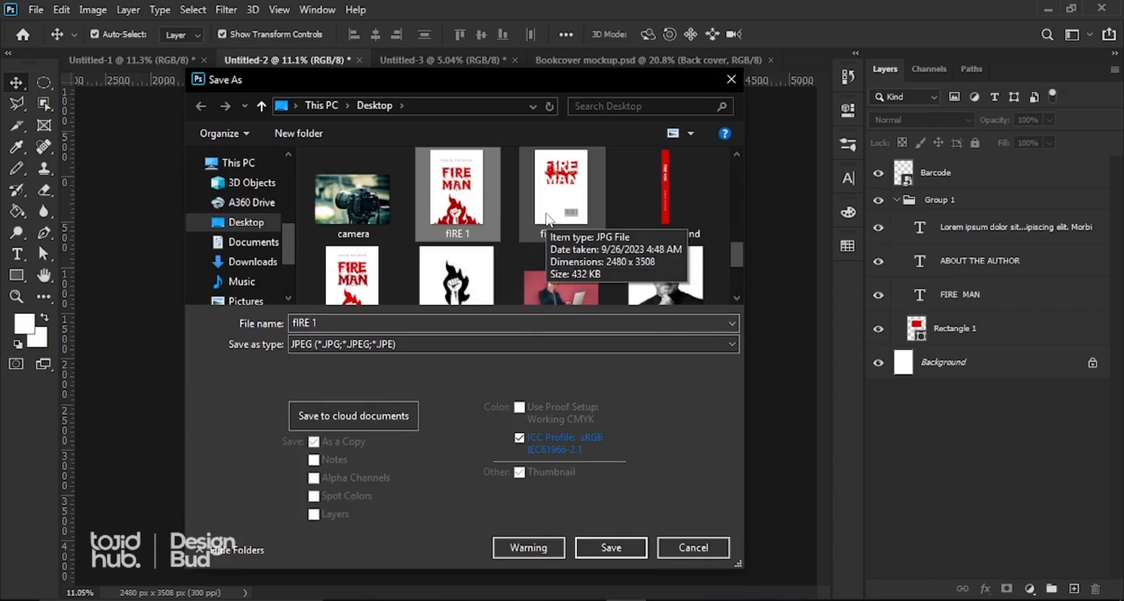
pyautogui.click(322, 324)
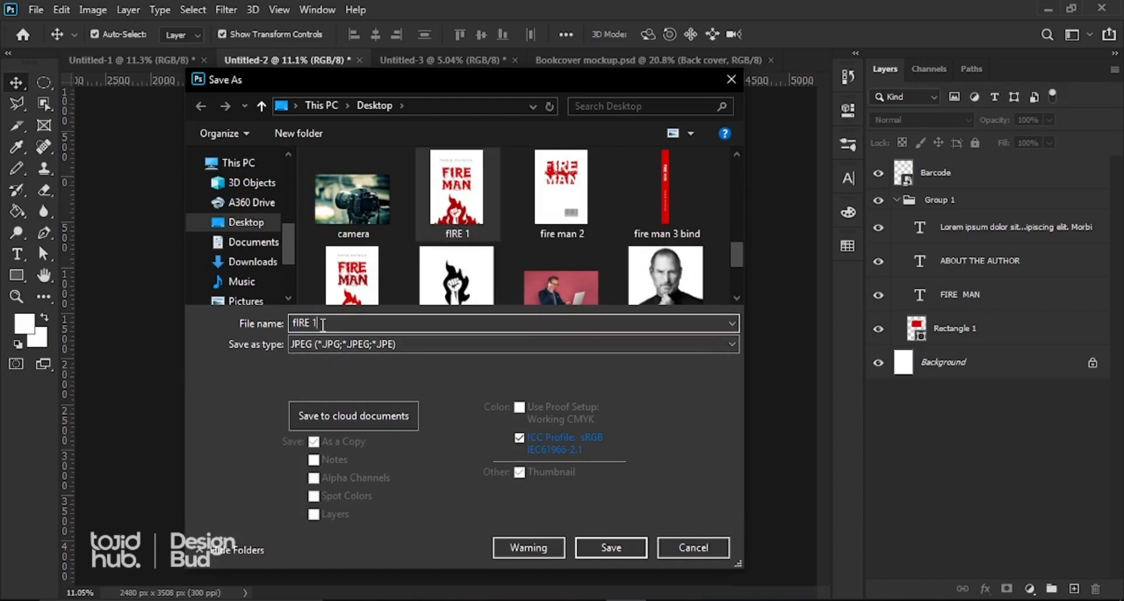
pyautogui.press('BackSpace')
pyautogui.write('2')
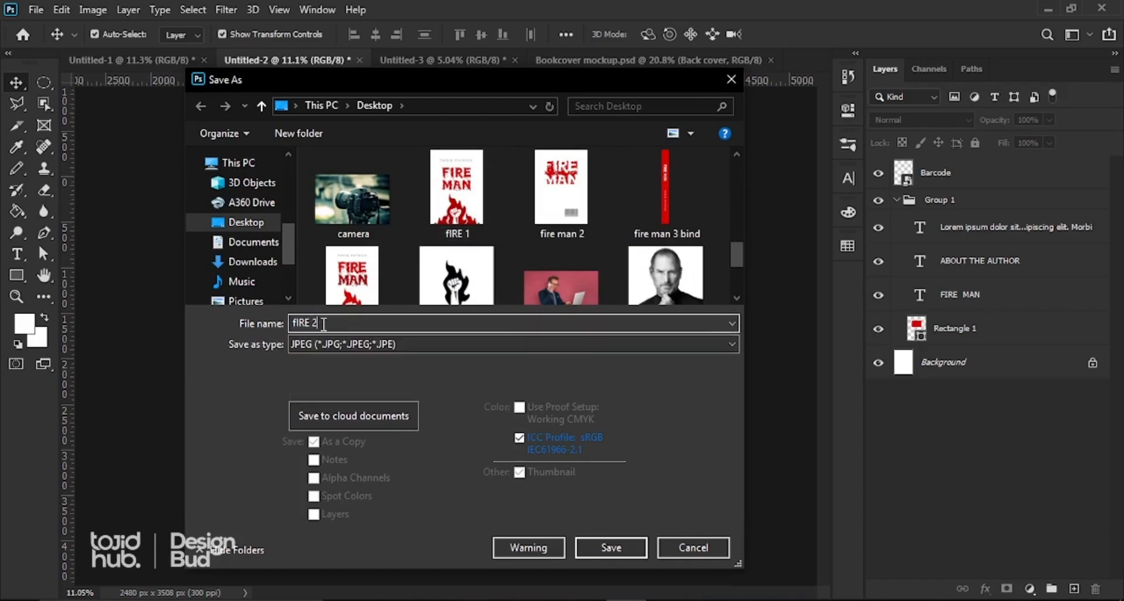
pyautogui.click(603, 545)
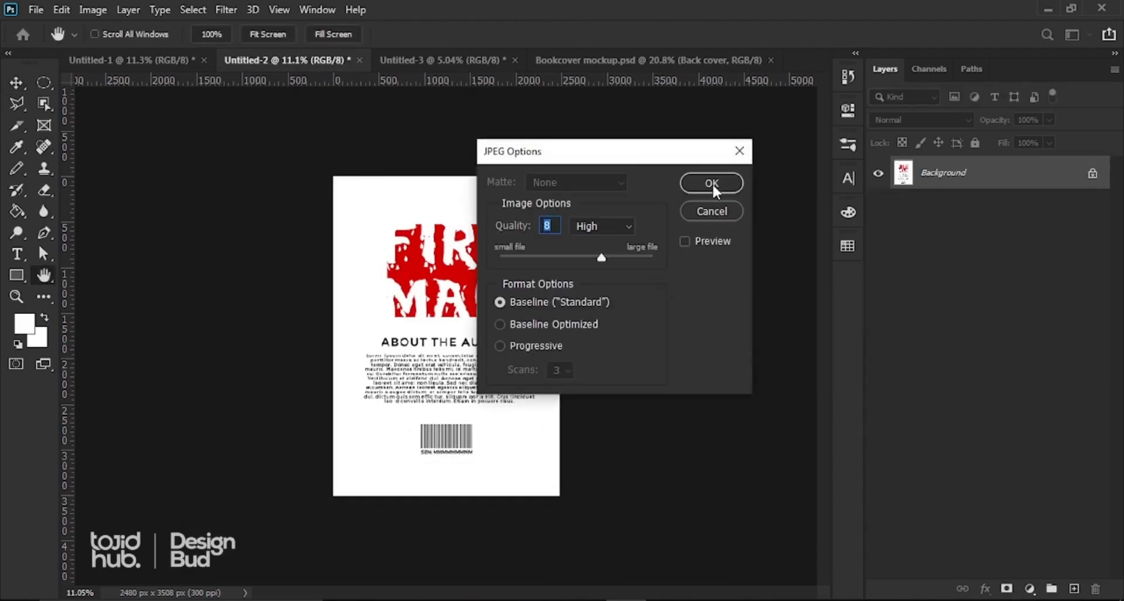
pyautogui.click(712, 183)
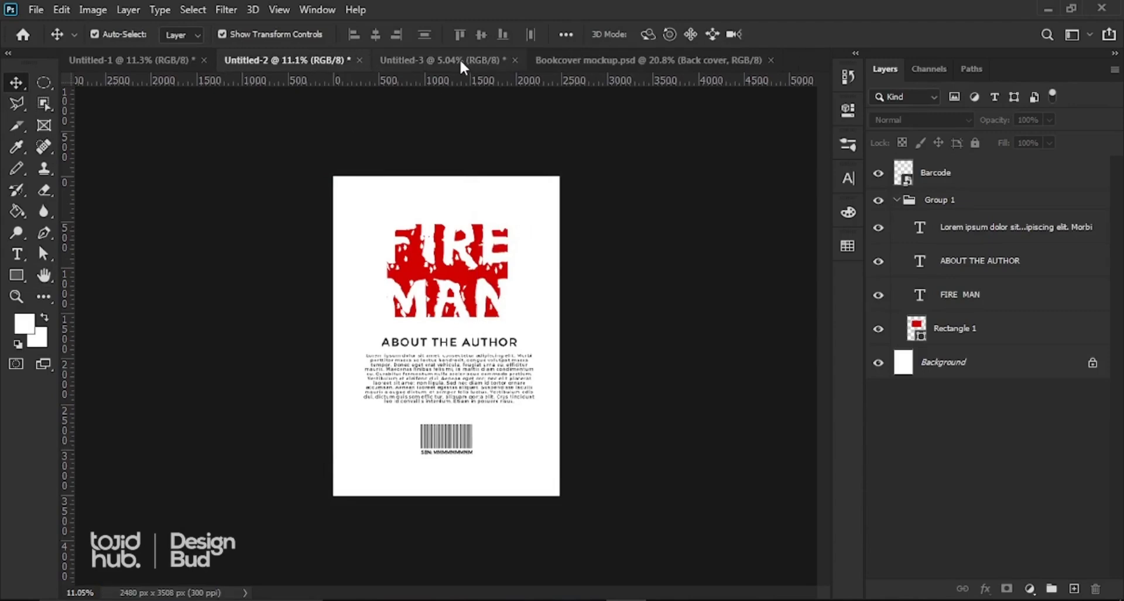
# Step: Switch to the Untitled-3 spine and start a Save As named 'fIRE 3'
pyautogui.click(422, 61)
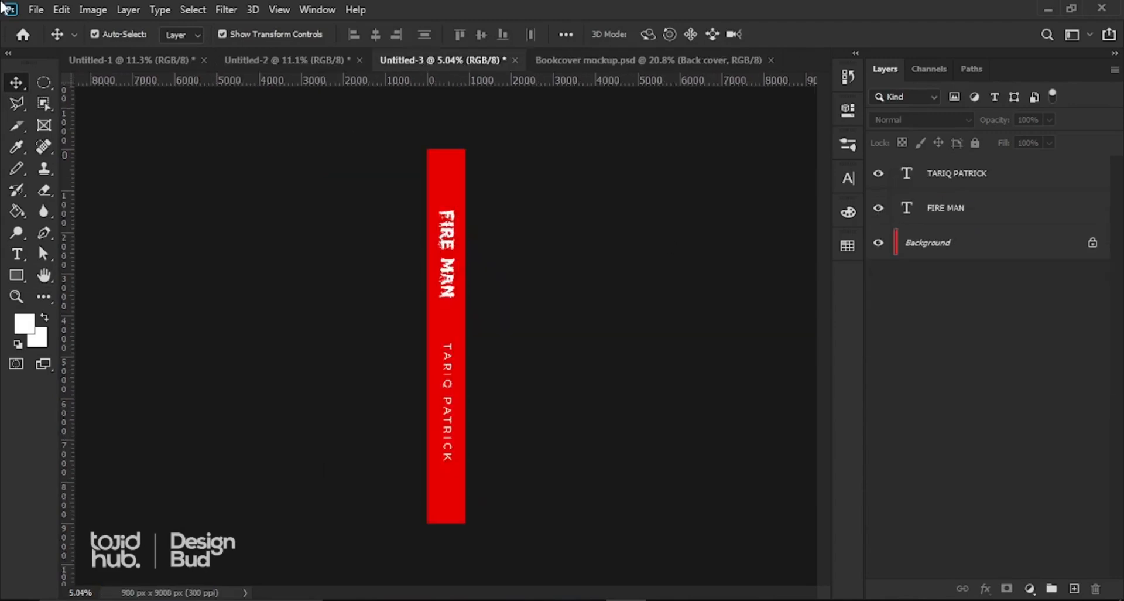
pyautogui.click(38, 10)
pyautogui.click(62, 209)
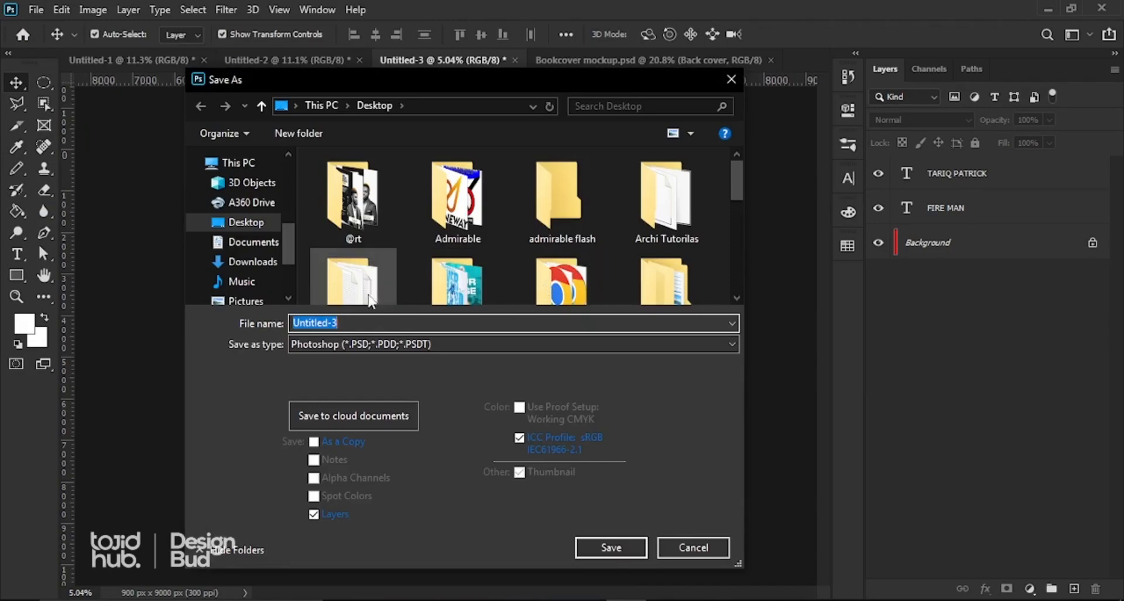
pyautogui.write('F')
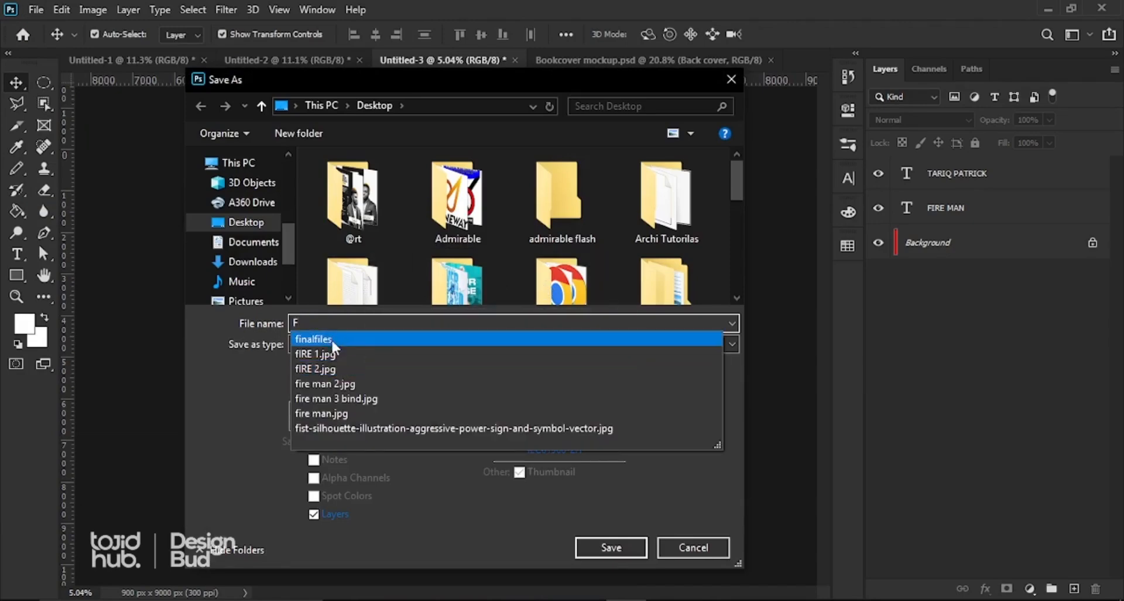
pyautogui.click(328, 369)
pyautogui.click(342, 323)
pyautogui.press('BackSpace')
pyautogui.press('BackSpace')
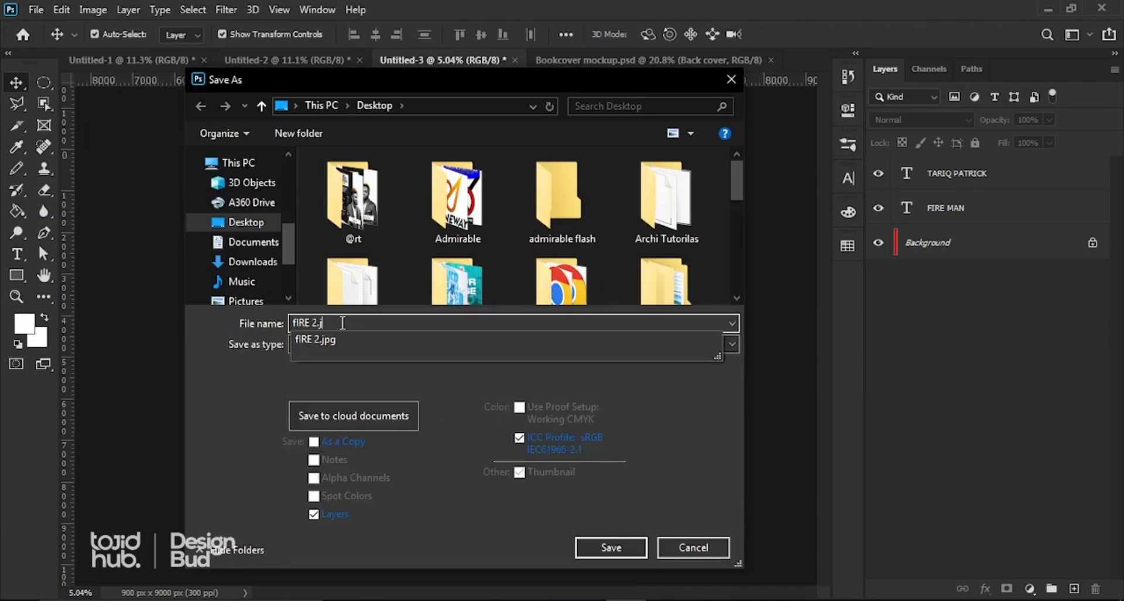
pyautogui.press('BackSpace')
pyautogui.write('3')
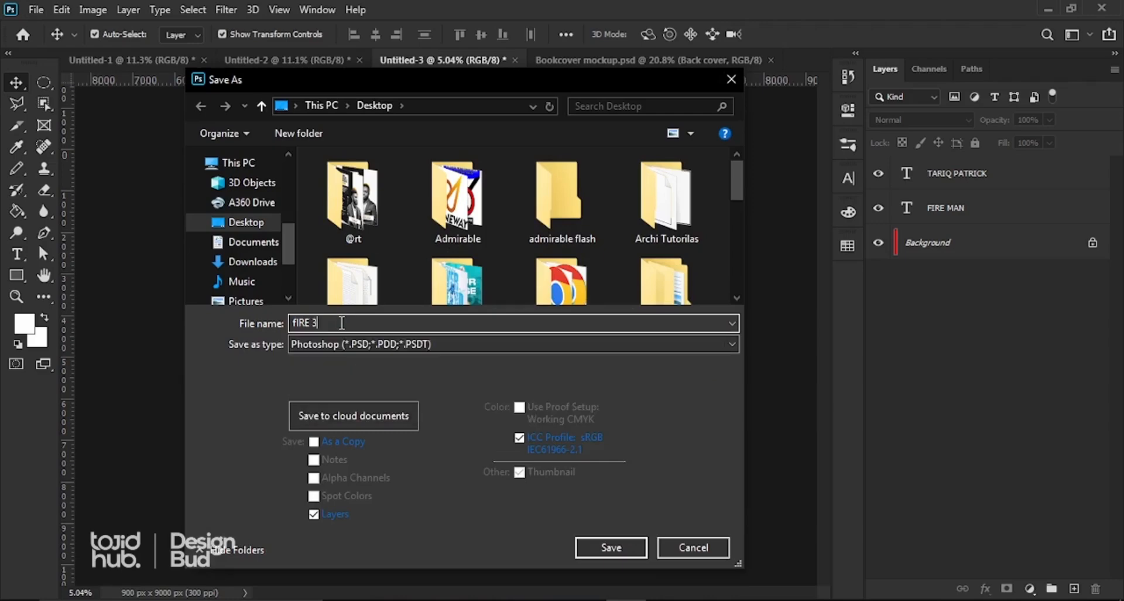
# Step: Choose JPEG as the format and save, accepting the JPEG options
pyautogui.click(455, 350)
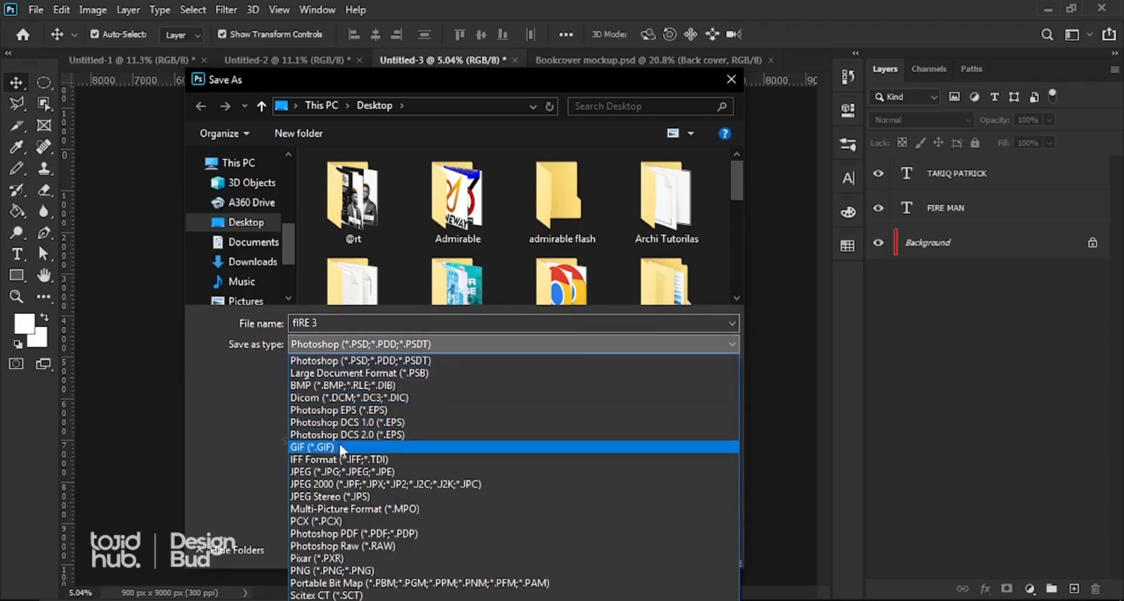
pyautogui.click(336, 472)
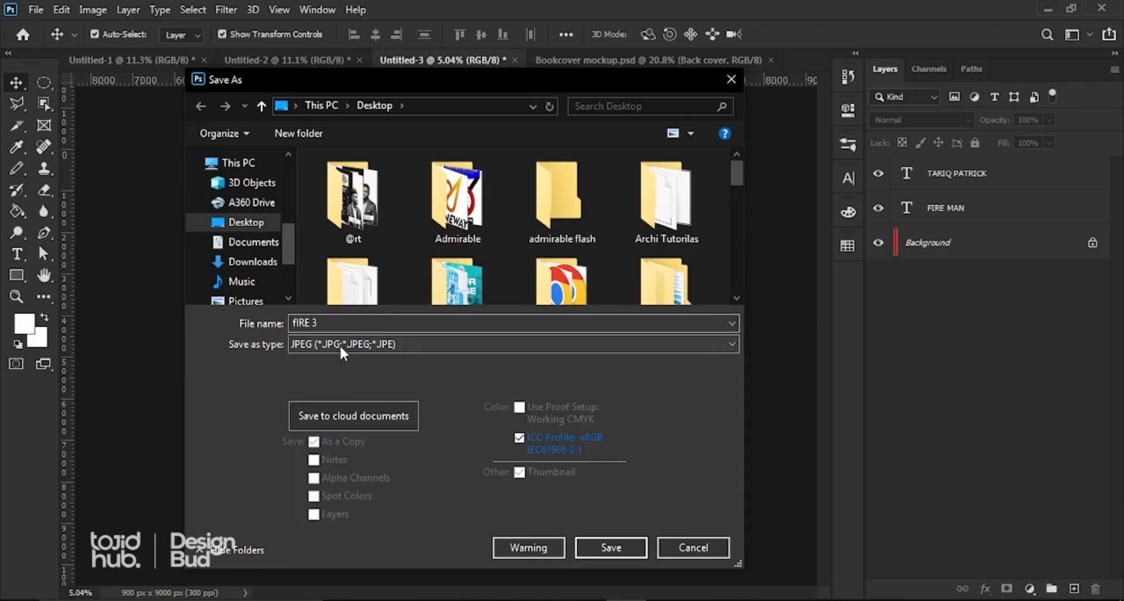
pyautogui.click(600, 548)
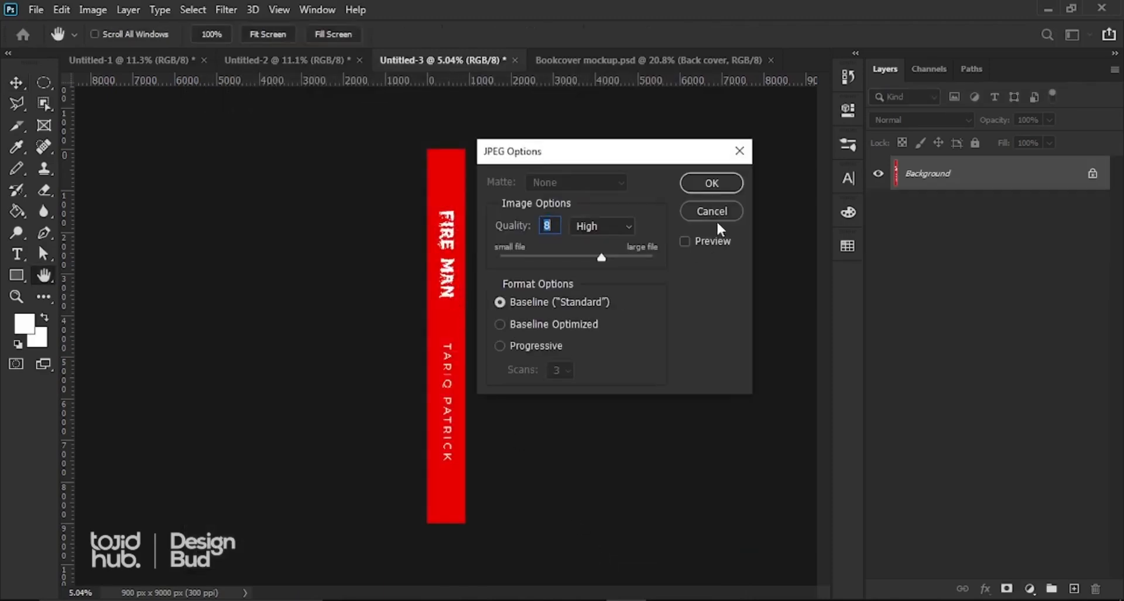
pyautogui.click(711, 183)
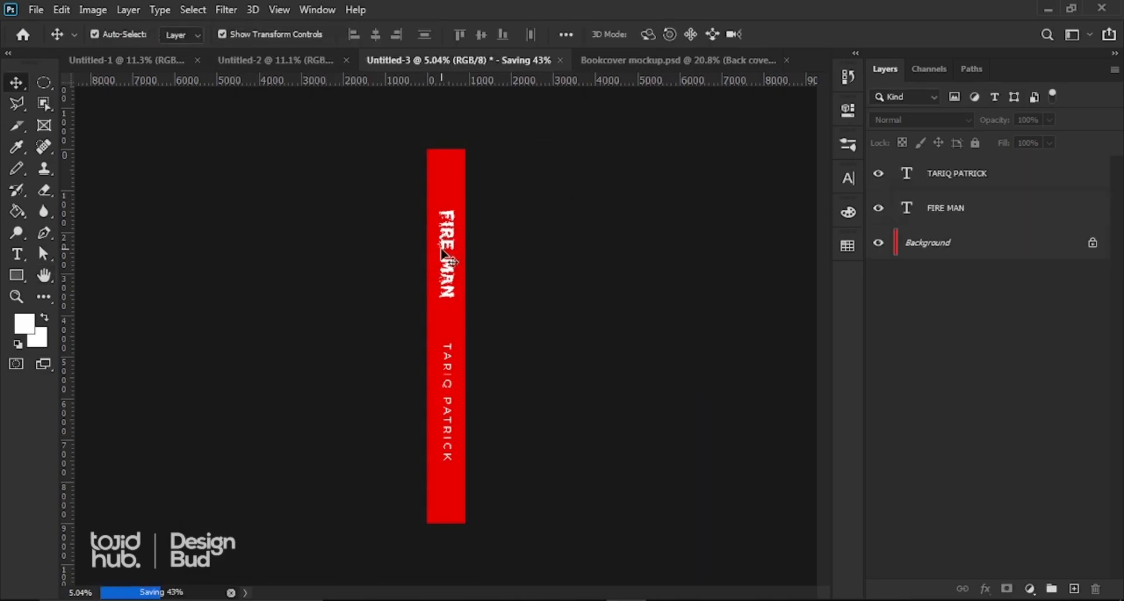
pyautogui.scroll(-3, 457, 269)
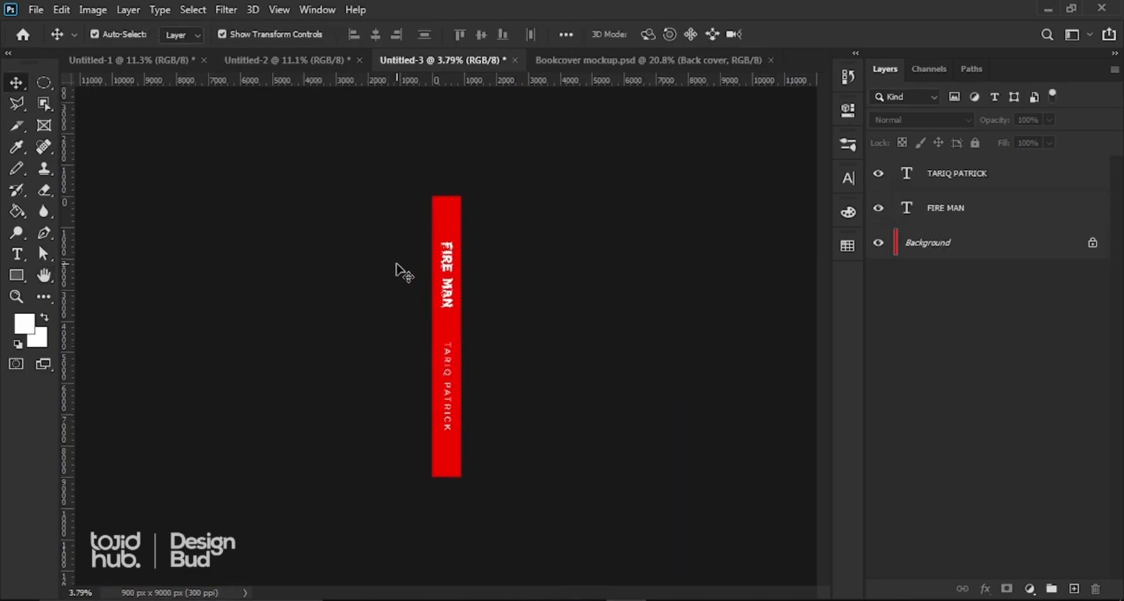
pyautogui.scroll(2, 498, 253)
# Step: Open the mockup's Cover smart object as Cover1.psb to edit the front cover artwork
pyautogui.click(623, 62)
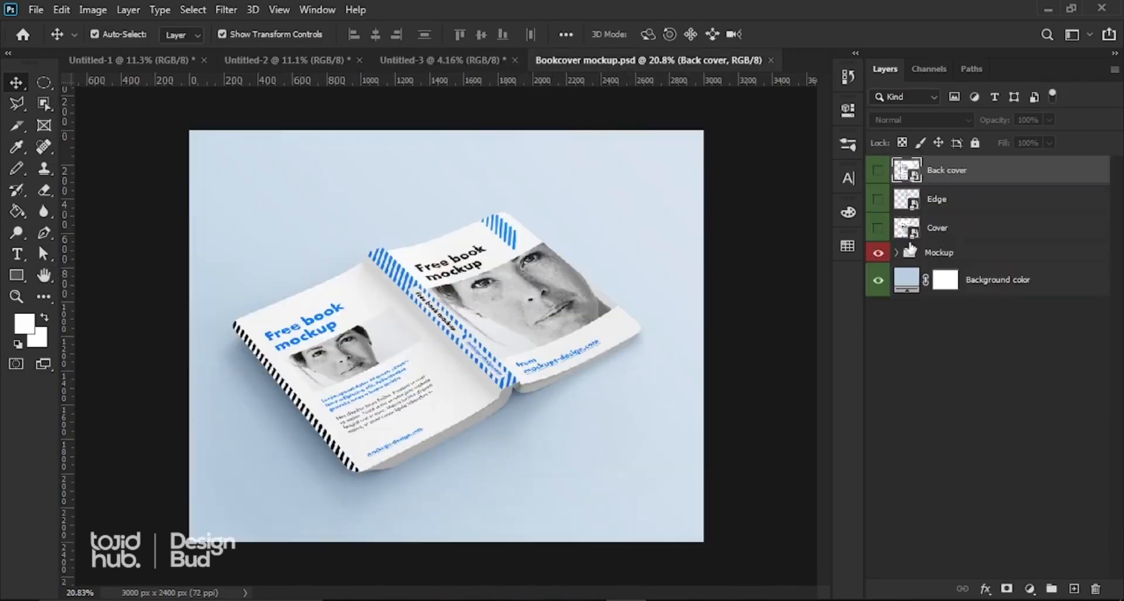
pyautogui.click(922, 234)
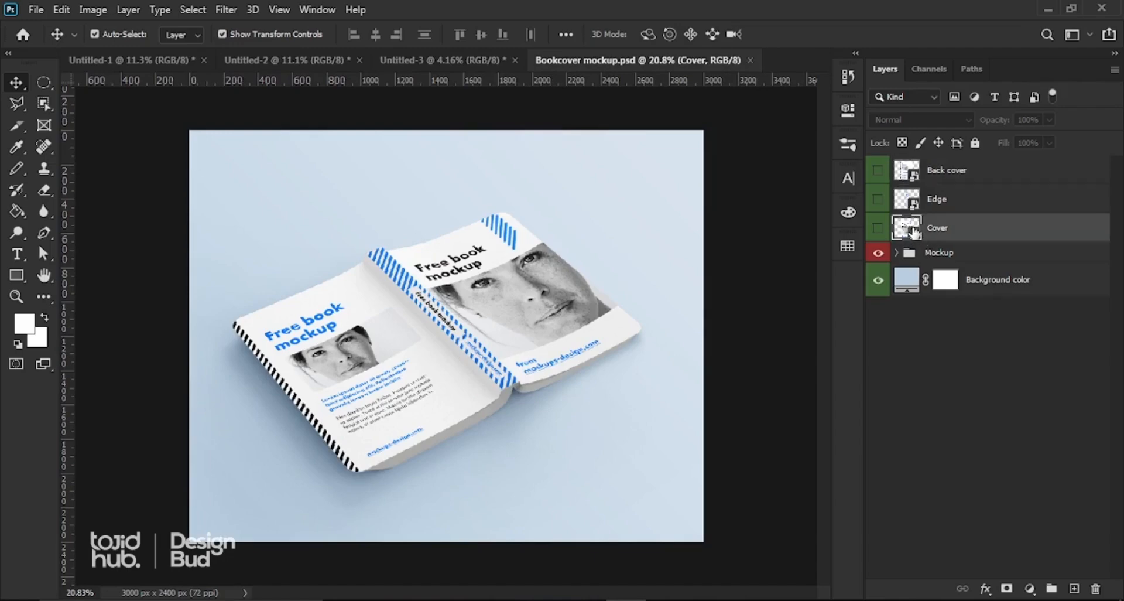
pyautogui.doubleClick(914, 231)
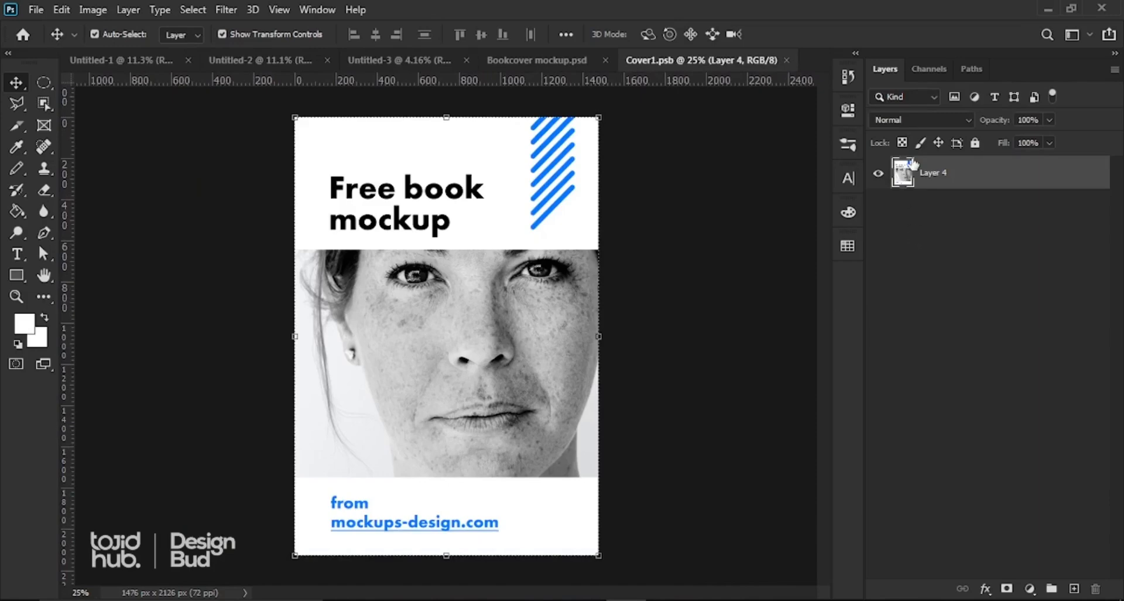
pyautogui.click(504, 60)
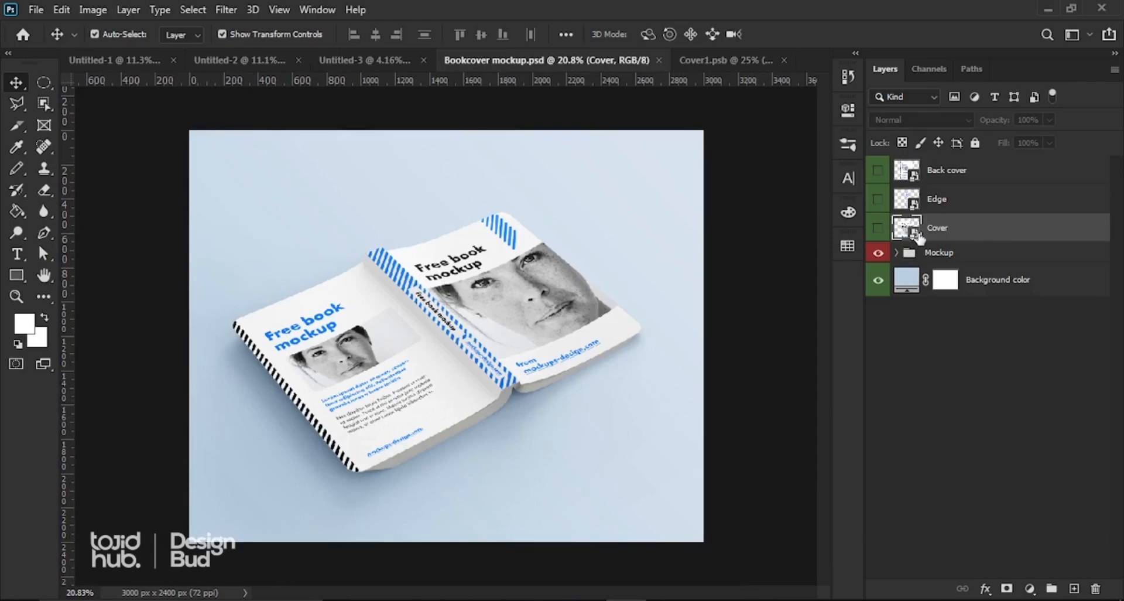
pyautogui.doubleClick(917, 232)
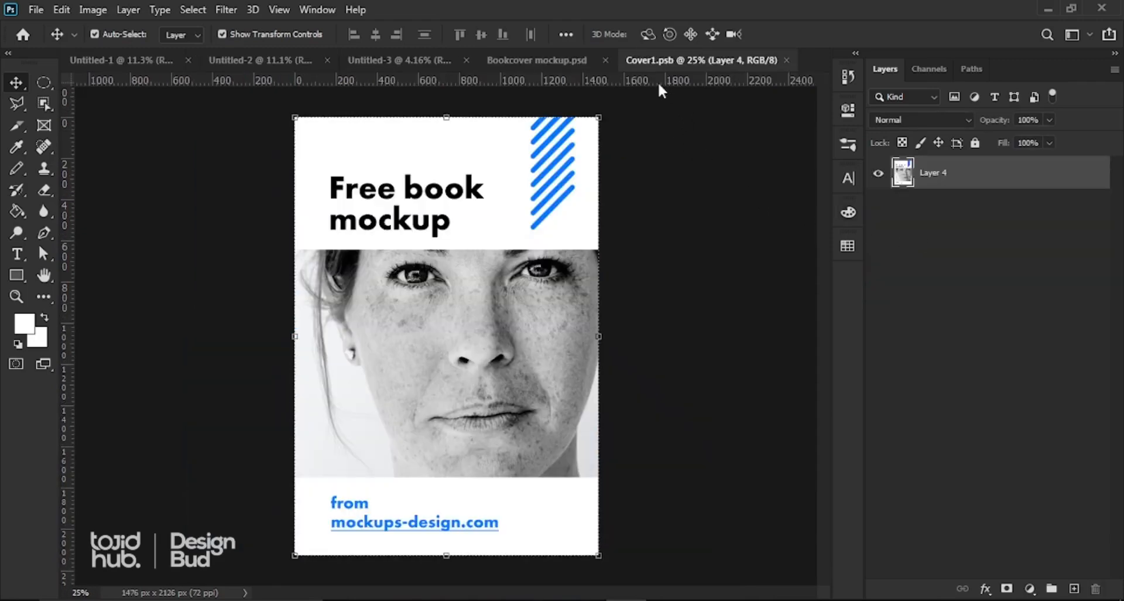
# Step: Hide the placeholder cover layer and place-embed the 'fIRE 1' image into Cover1.psb
pyautogui.click(877, 178)
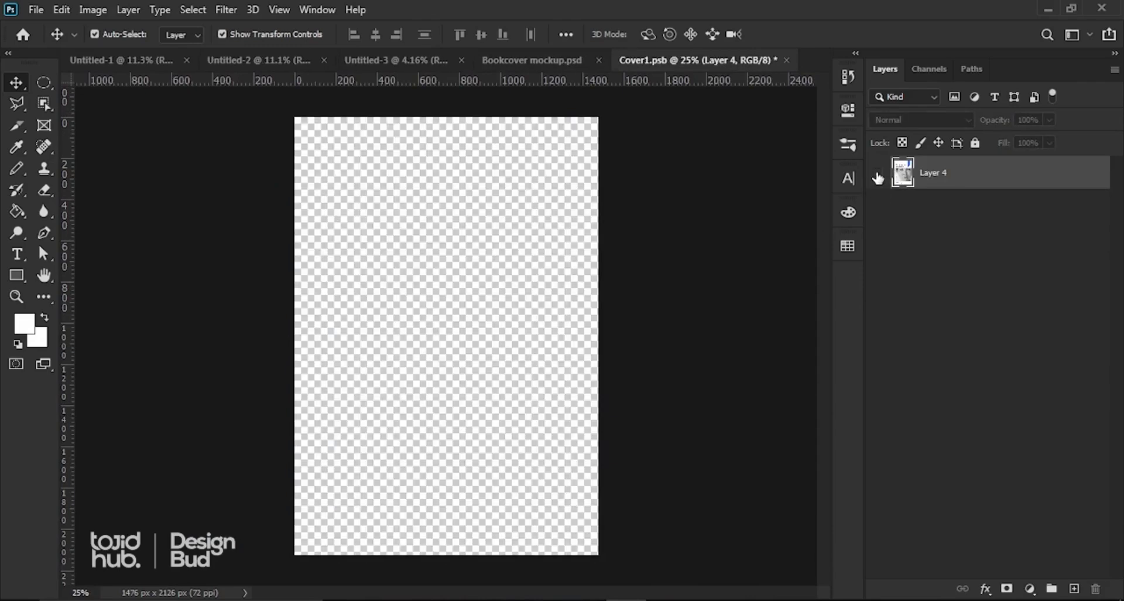
pyautogui.click(34, 10)
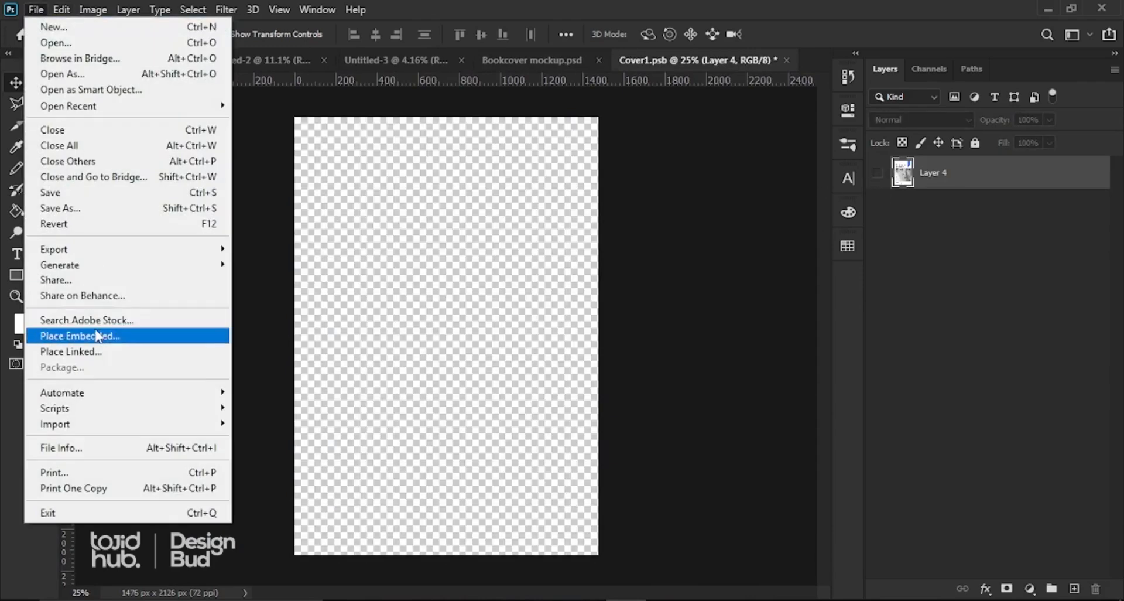
pyautogui.click(99, 332)
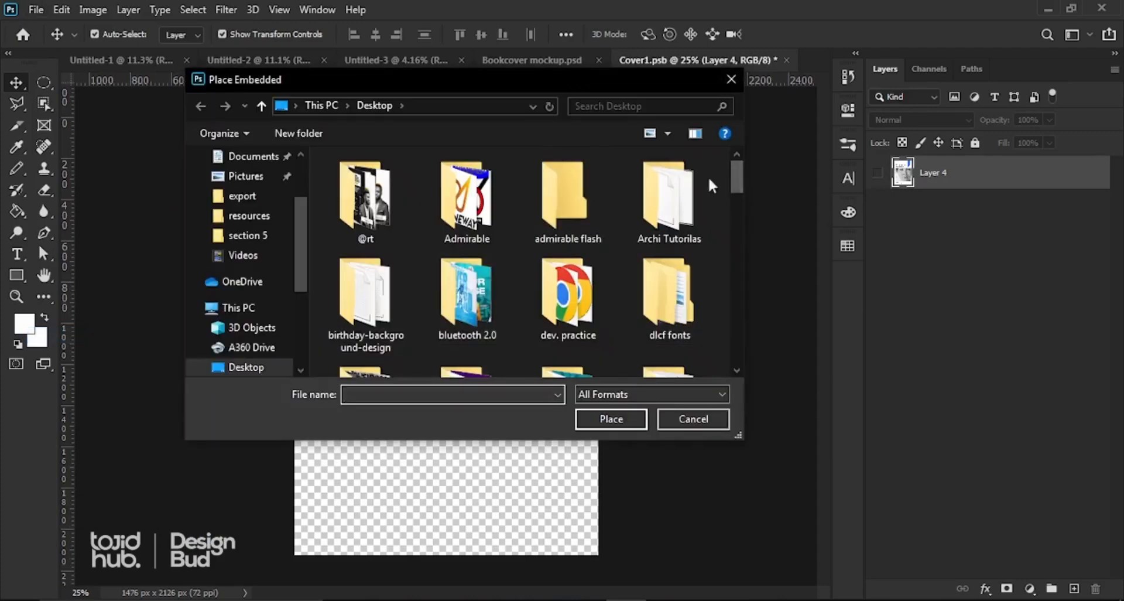
pyautogui.scroll(-3, 515, 311)
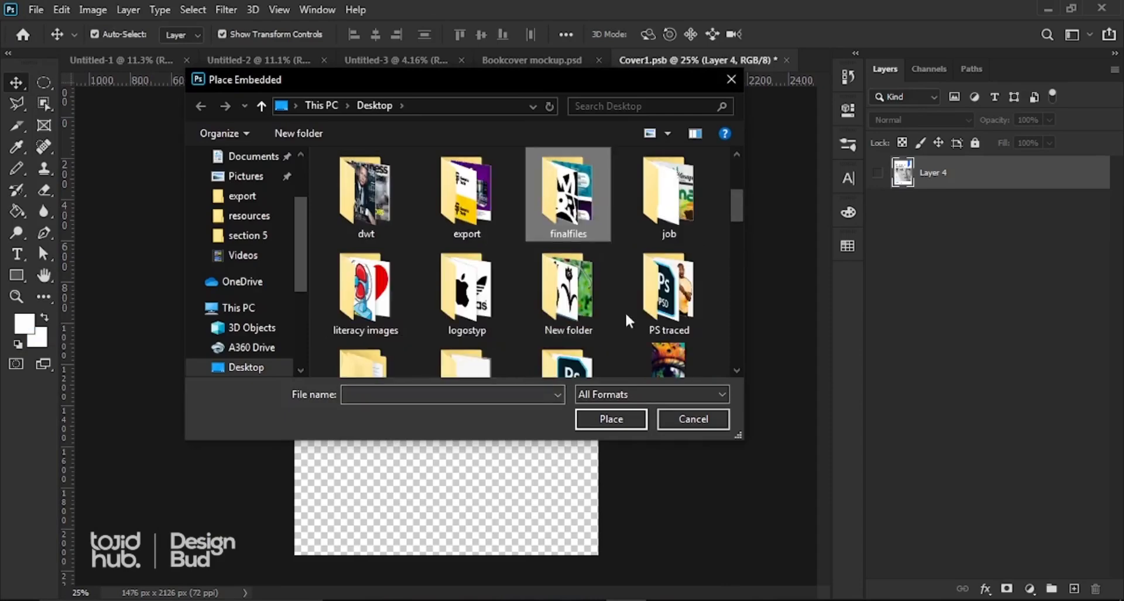
pyautogui.scroll(-3, 564, 332)
pyautogui.click(568, 231)
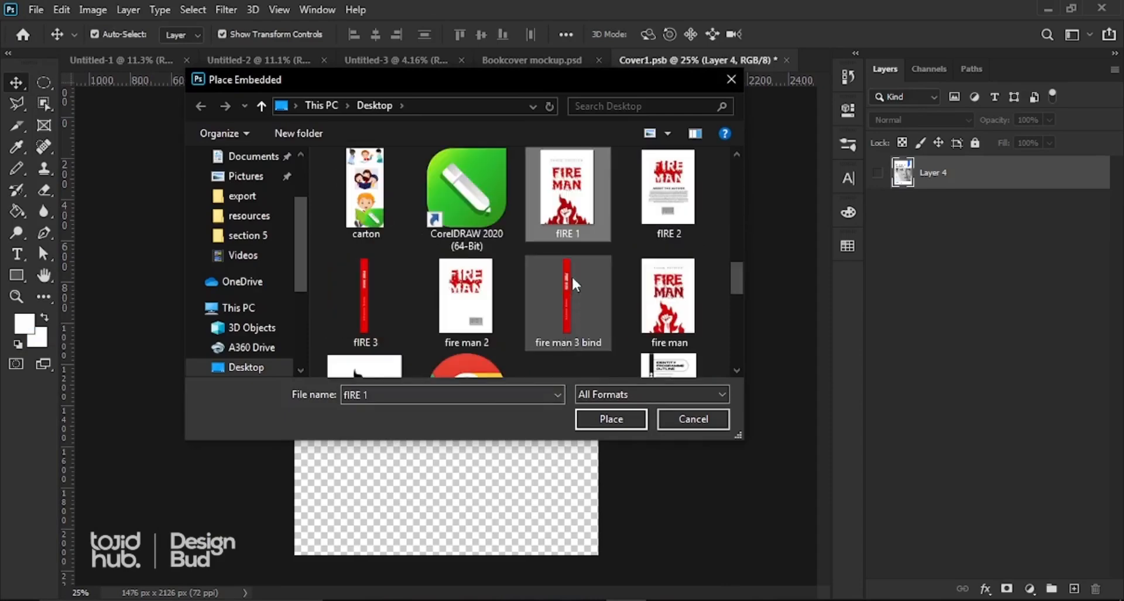
pyautogui.doubleClick(575, 209)
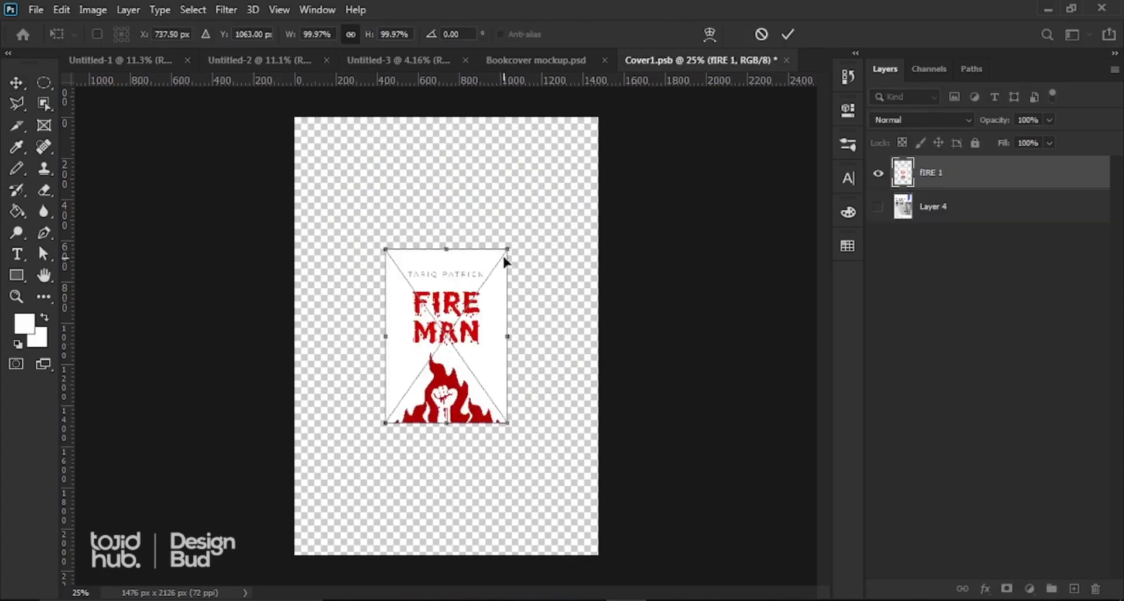
# Step: Scale the FIRE MAN front image to about 257% to fill the cover, then save
pyautogui.moveTo(510, 240); pyautogui.dragTo(637, 137)
pyautogui.moveTo(386, 425); pyautogui.dragTo(277, 550)
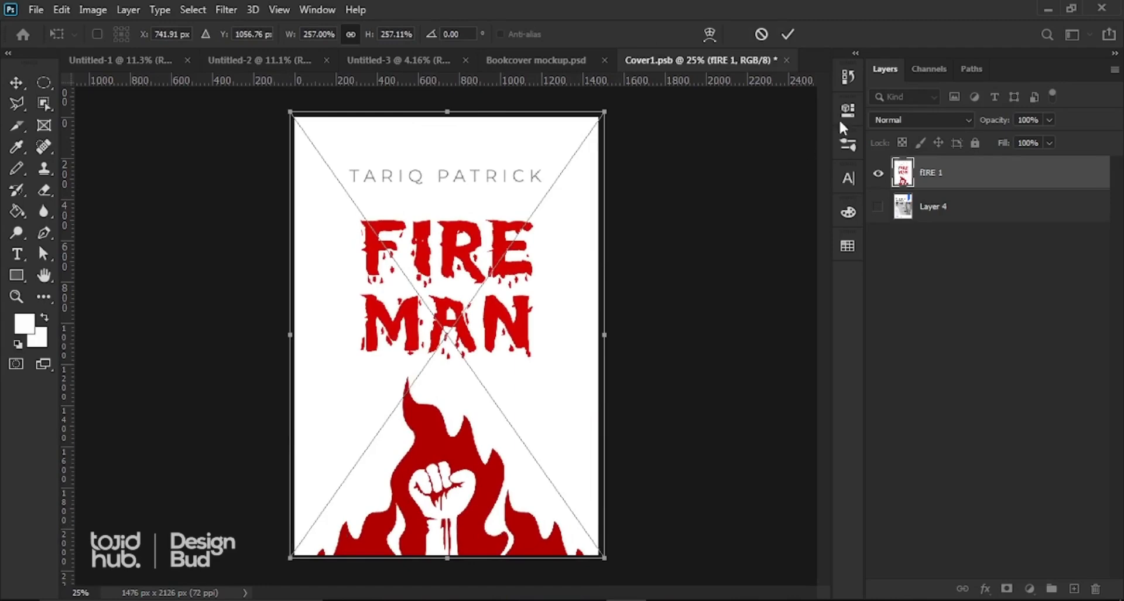
pyautogui.click(789, 34)
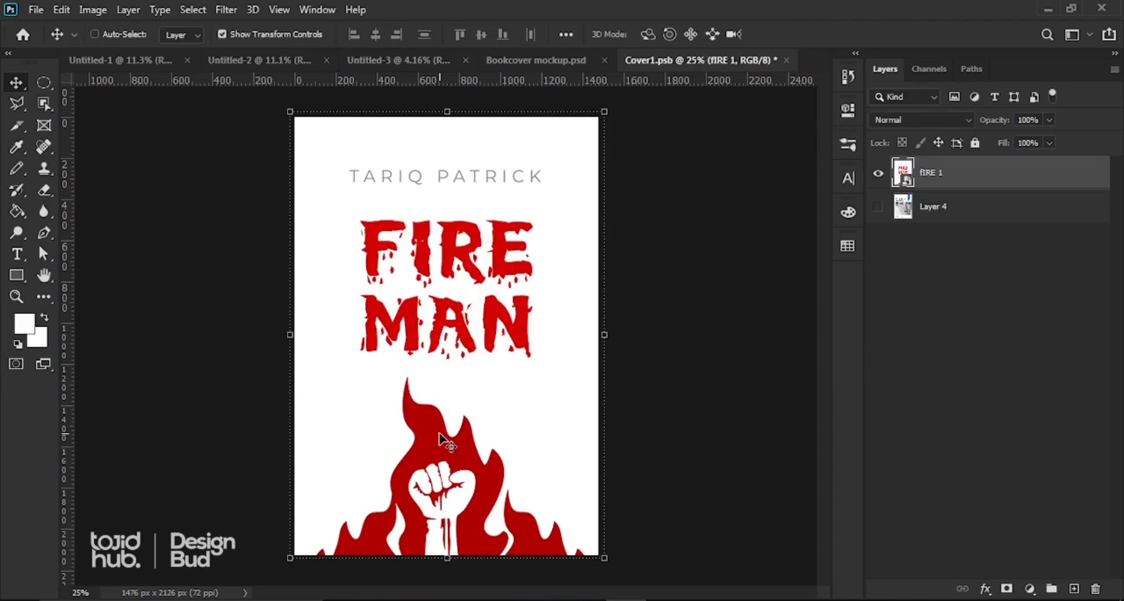
pyautogui.hotkey('ctrl', 's')
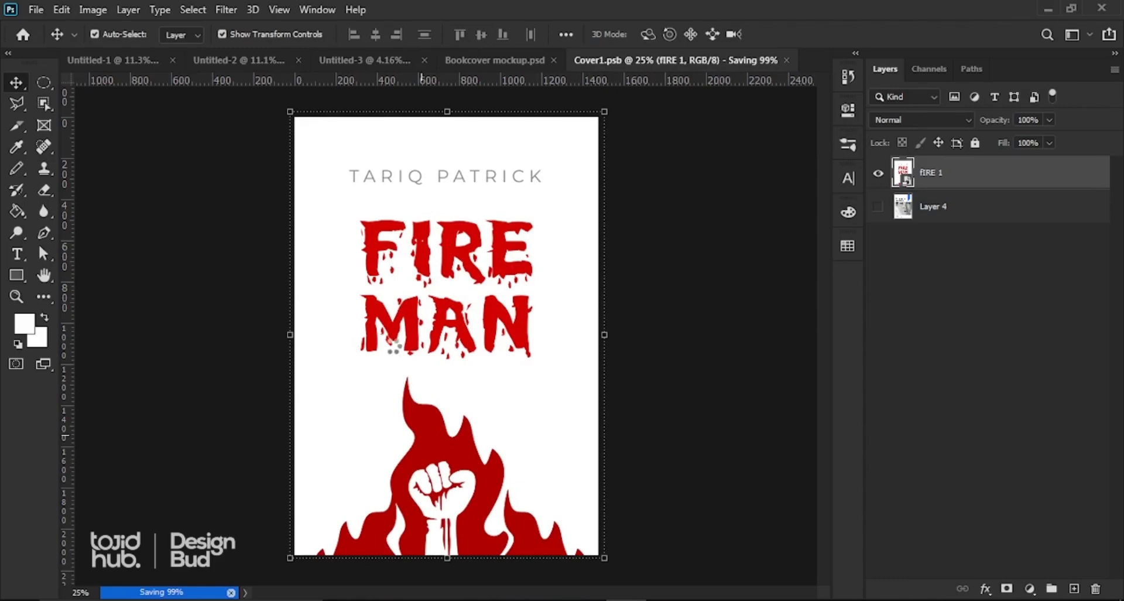
# Step: Open the Back cover smart object, hide its artwork, and place-embed 'fIRE 2'
pyautogui.click(507, 59)
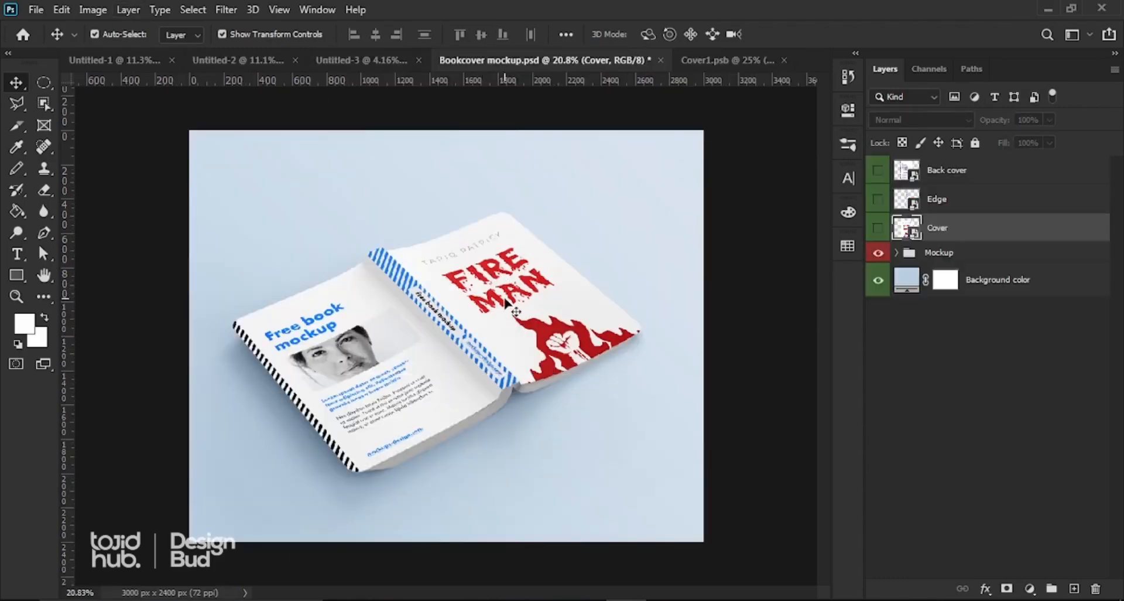
pyautogui.doubleClick(914, 177)
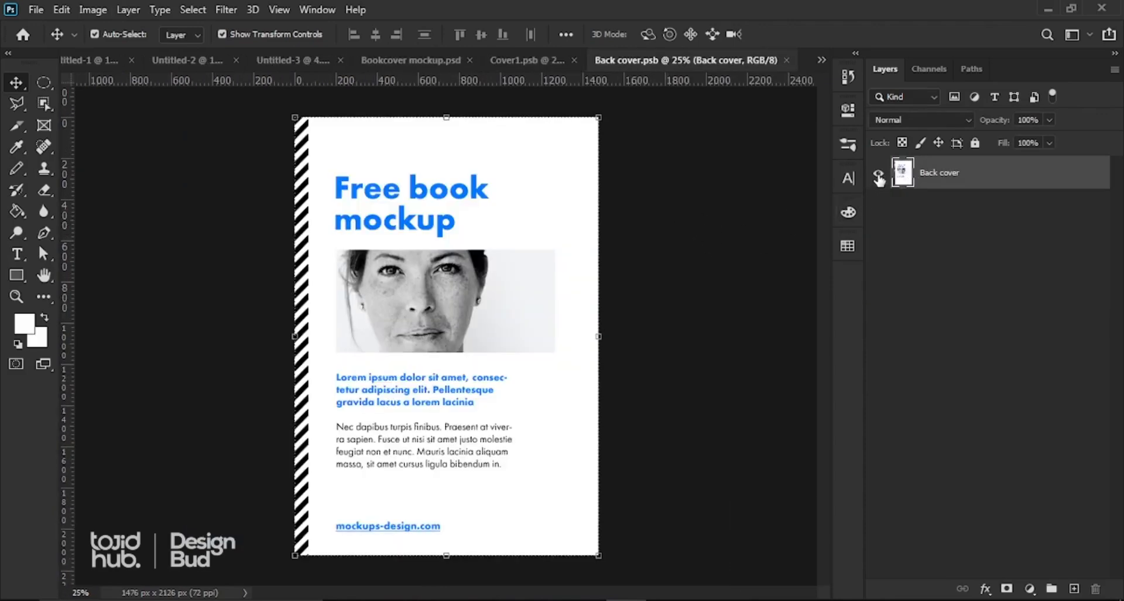
pyautogui.click(879, 176)
pyautogui.click(37, 11)
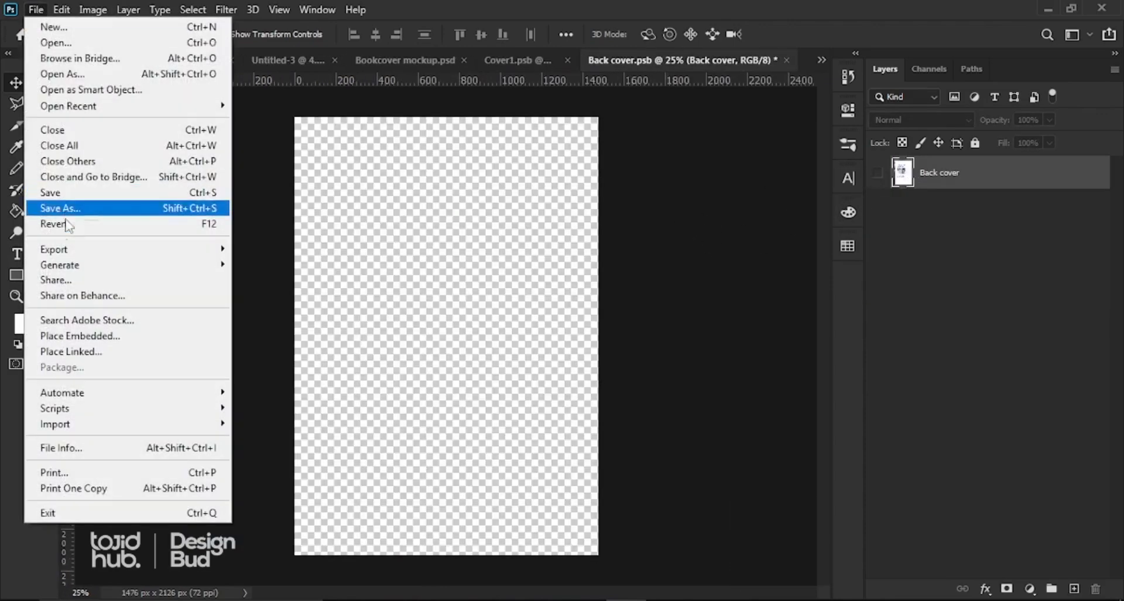
pyautogui.click(78, 336)
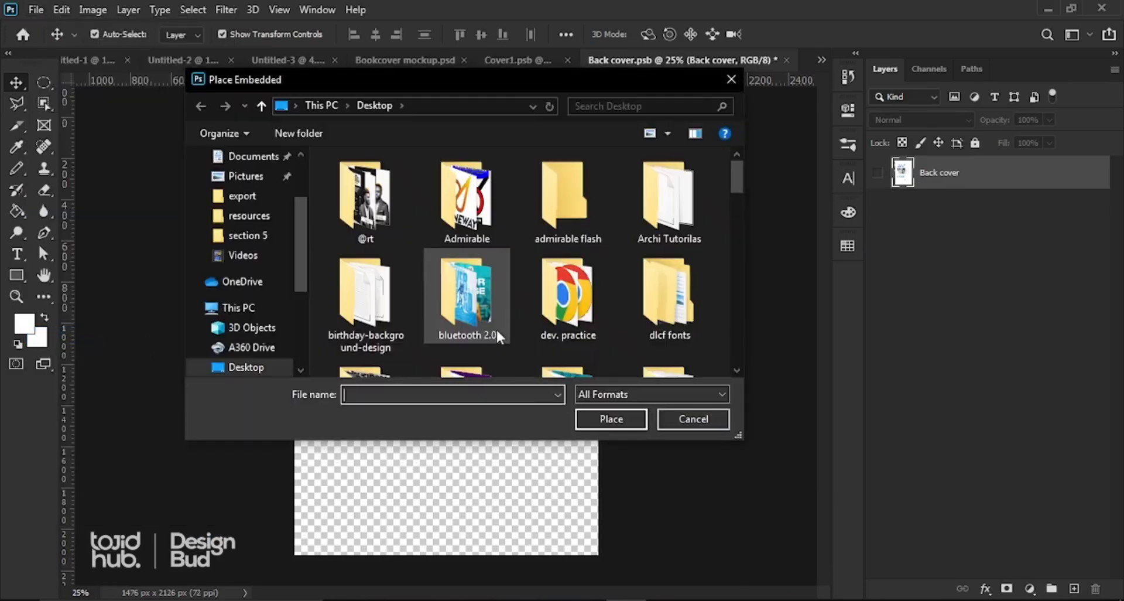
pyautogui.scroll(-2, 553, 327)
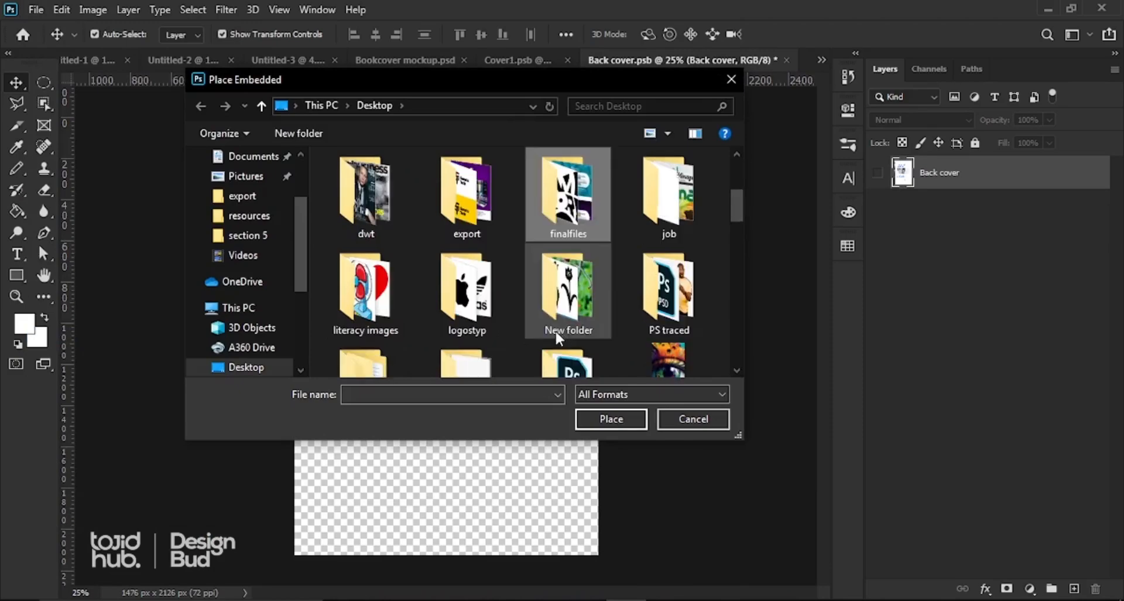
pyautogui.scroll(-5, 555, 329)
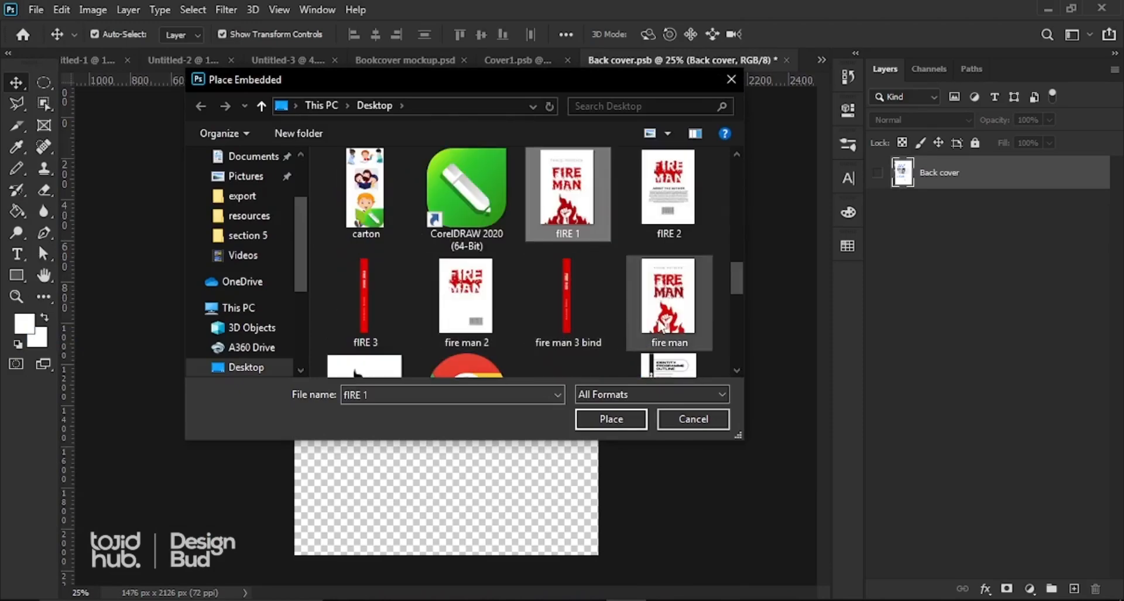
pyautogui.doubleClick(668, 193)
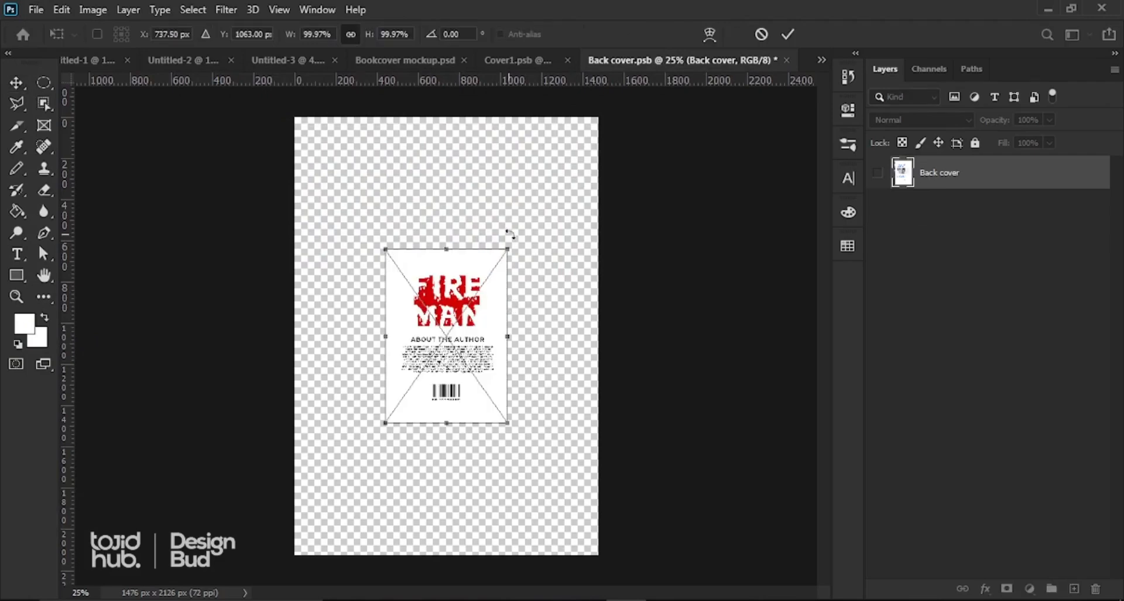
# Step: Scale 'fIRE 2' to about 258% to fill the back cover, save, and return to the mockup
pyautogui.moveTo(517, 250); pyautogui.dragTo(616, 126)
pyautogui.moveTo(384, 430); pyautogui.dragTo(257, 547)
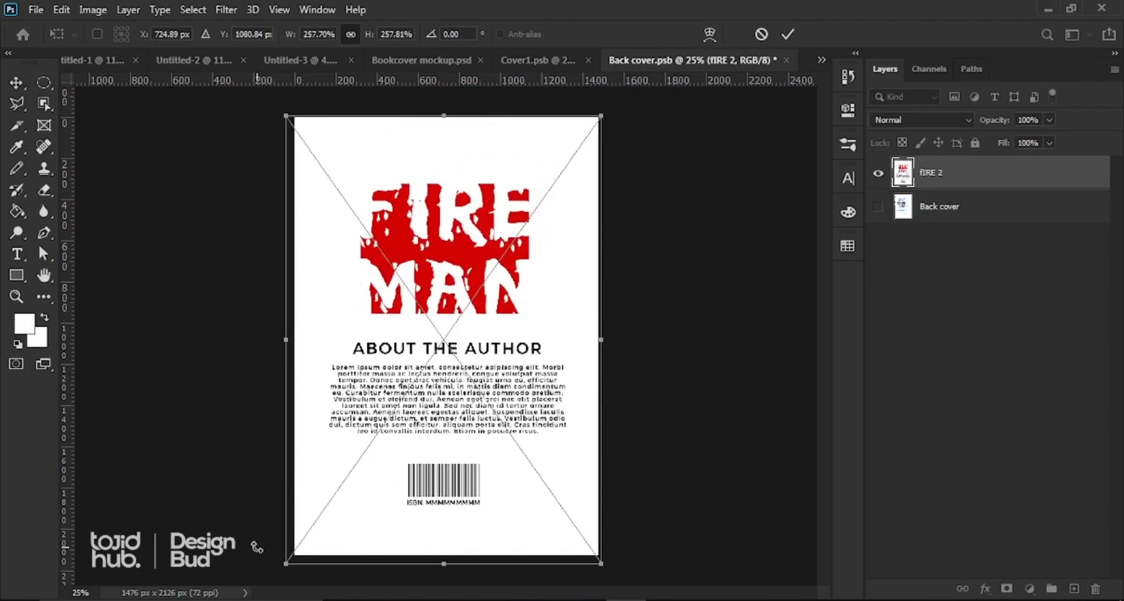
pyautogui.press('Return')
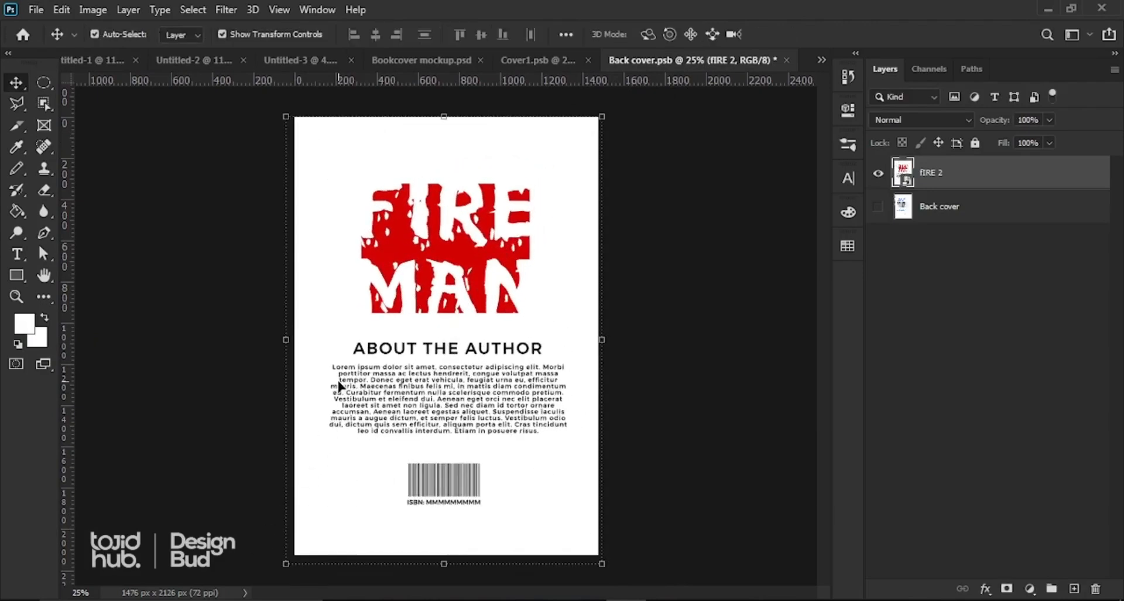
pyautogui.hotkey('ctrl', 's')
pyautogui.click(432, 60)
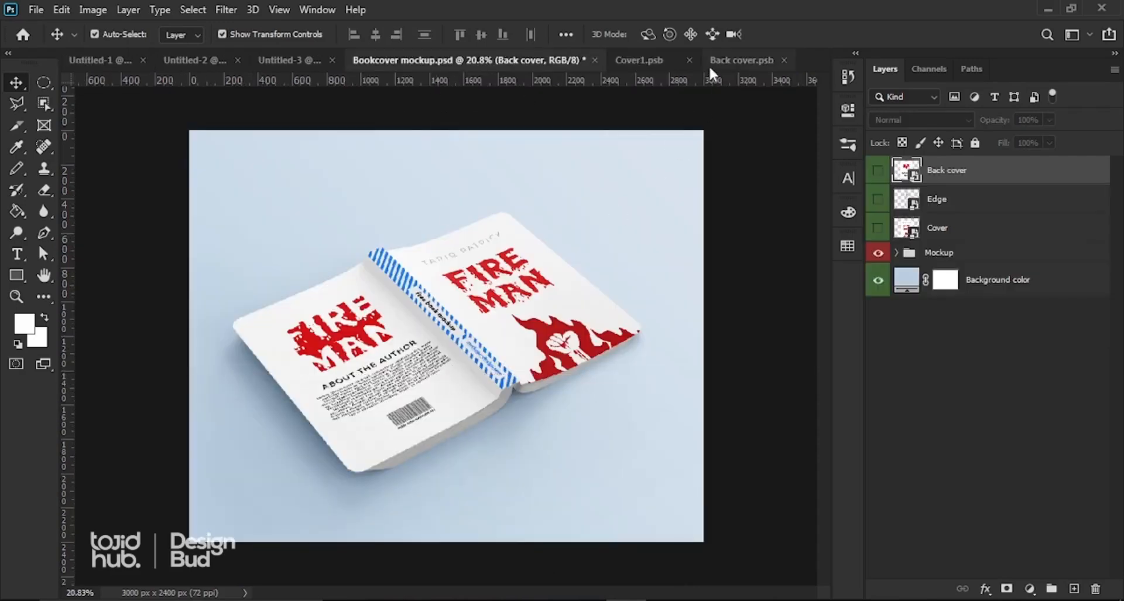
# Step: Open the Edge spine smart object, hide Layer 1, and place-embed 'fIRE 3'
pyautogui.doubleClick(913, 202)
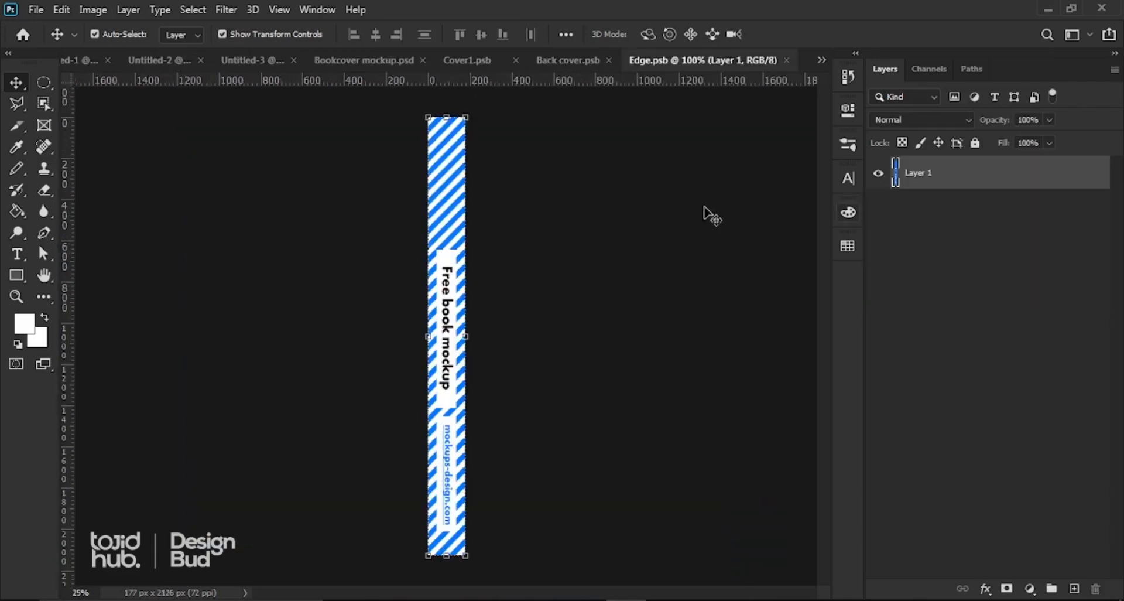
pyautogui.click(878, 174)
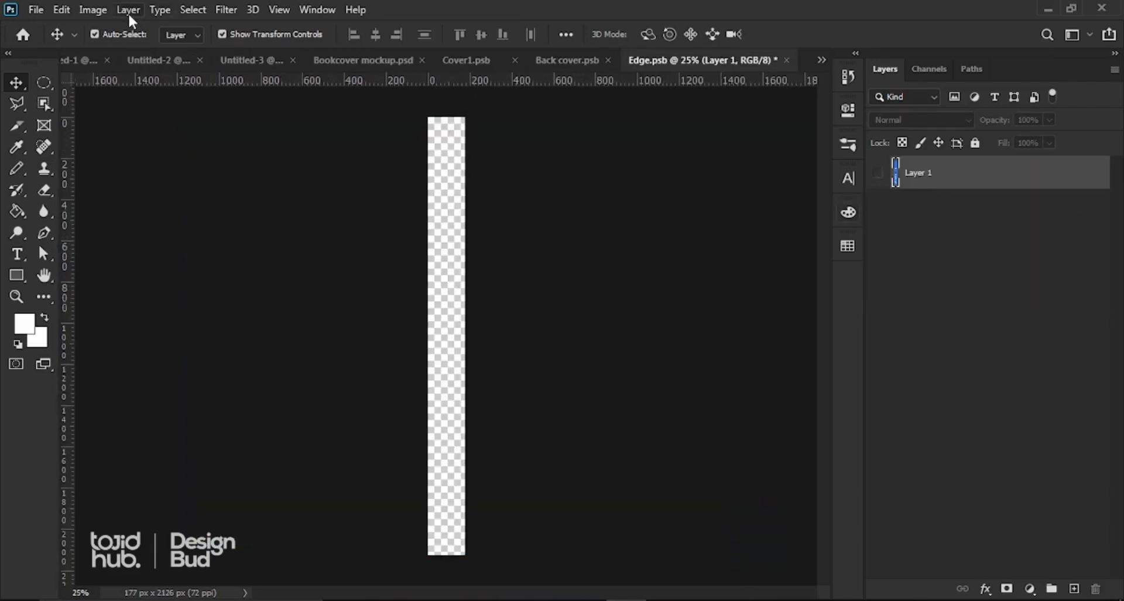
pyautogui.click(36, 13)
pyautogui.click(79, 335)
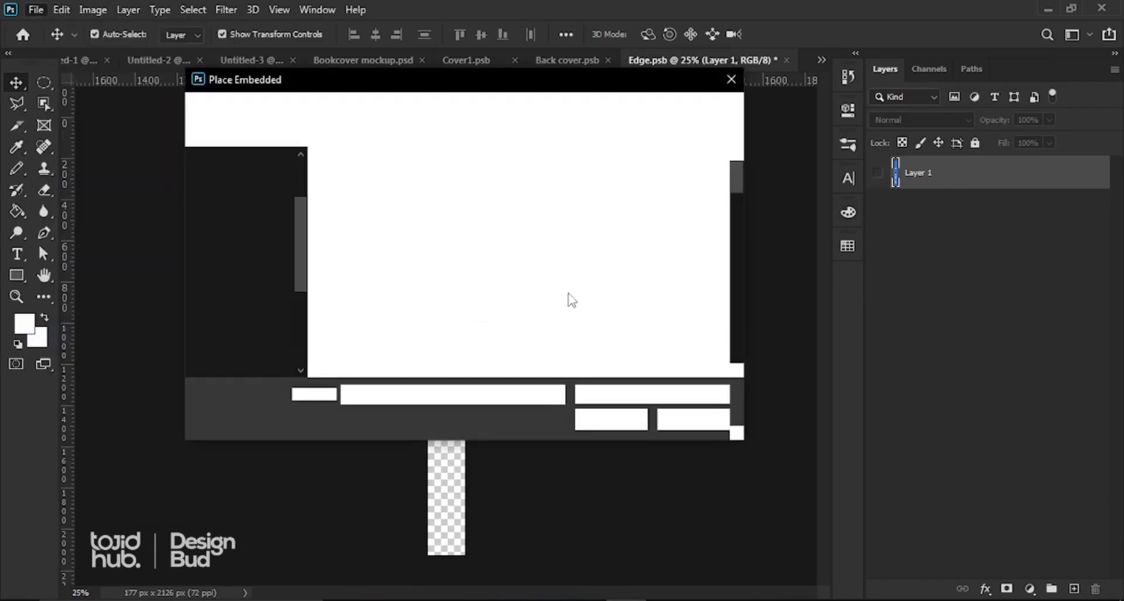
pyautogui.click(555, 318)
pyautogui.press('f')
pyautogui.click(557, 317)
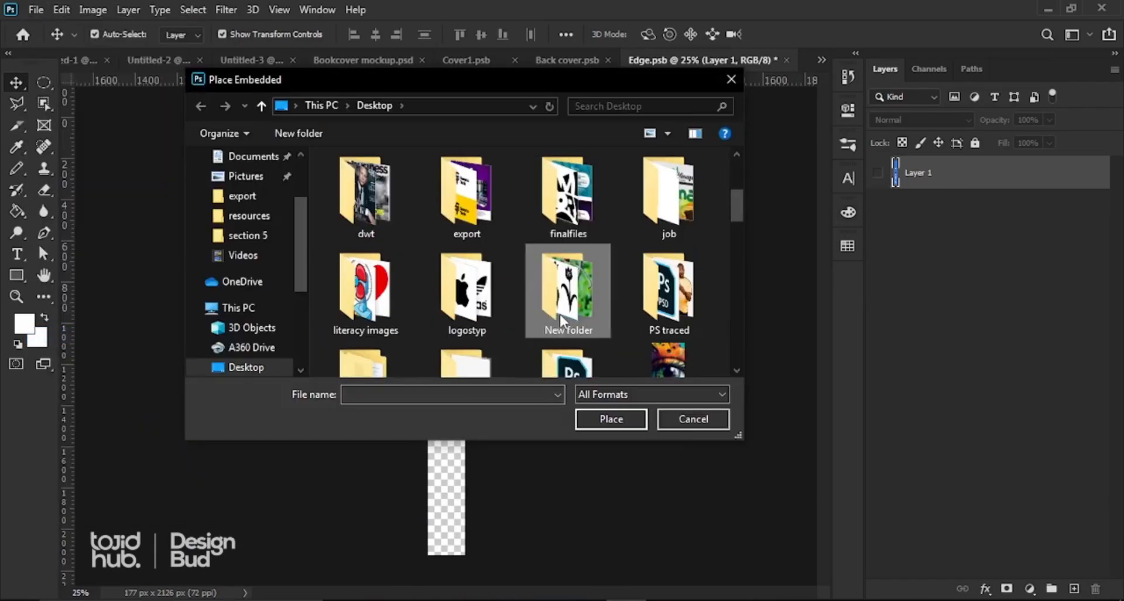
pyautogui.press('f')
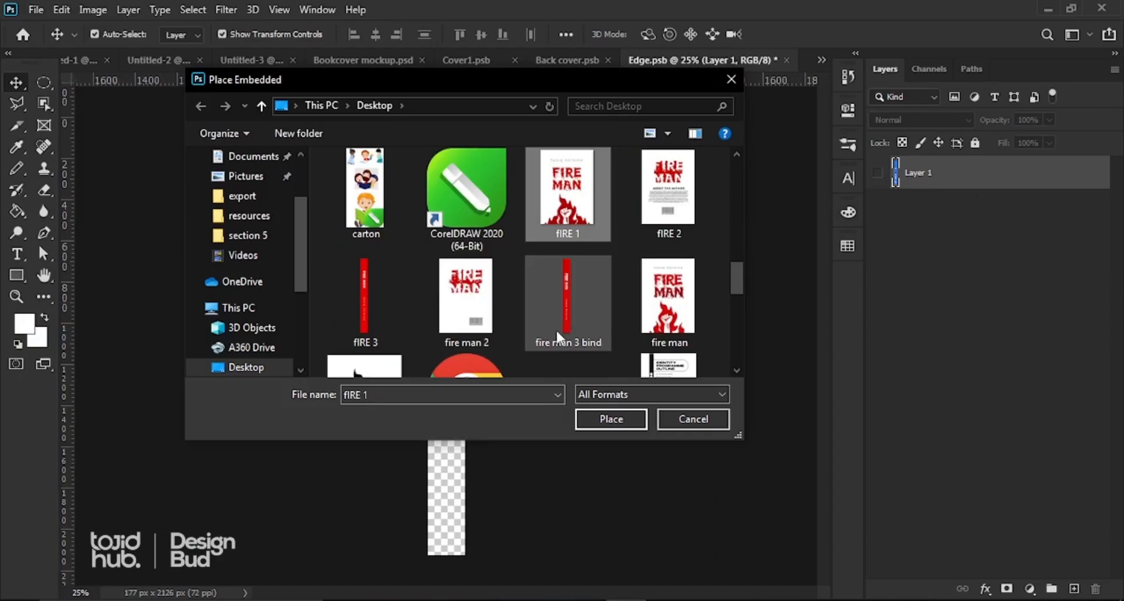
pyautogui.doubleClick(366, 316)
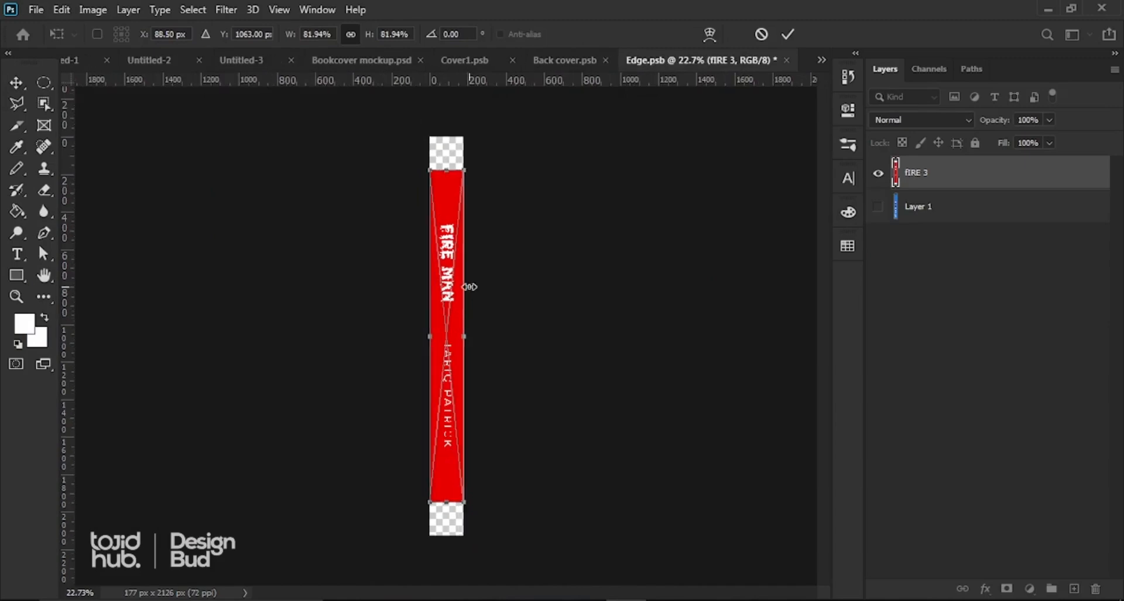
# Step: Stretch the red spine image to about 102.73% to fill the full height, save, and return to the mockup
pyautogui.moveTo(476, 151); pyautogui.dragTo(482, 137)
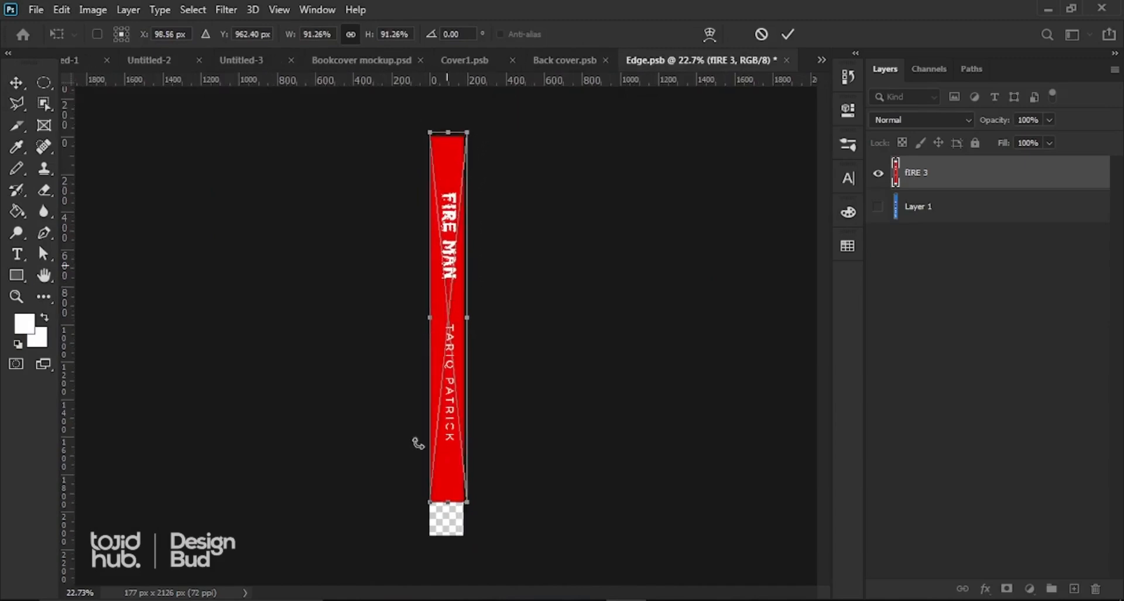
pyautogui.moveTo(425, 503); pyautogui.dragTo(400, 547)
pyautogui.press('Return')
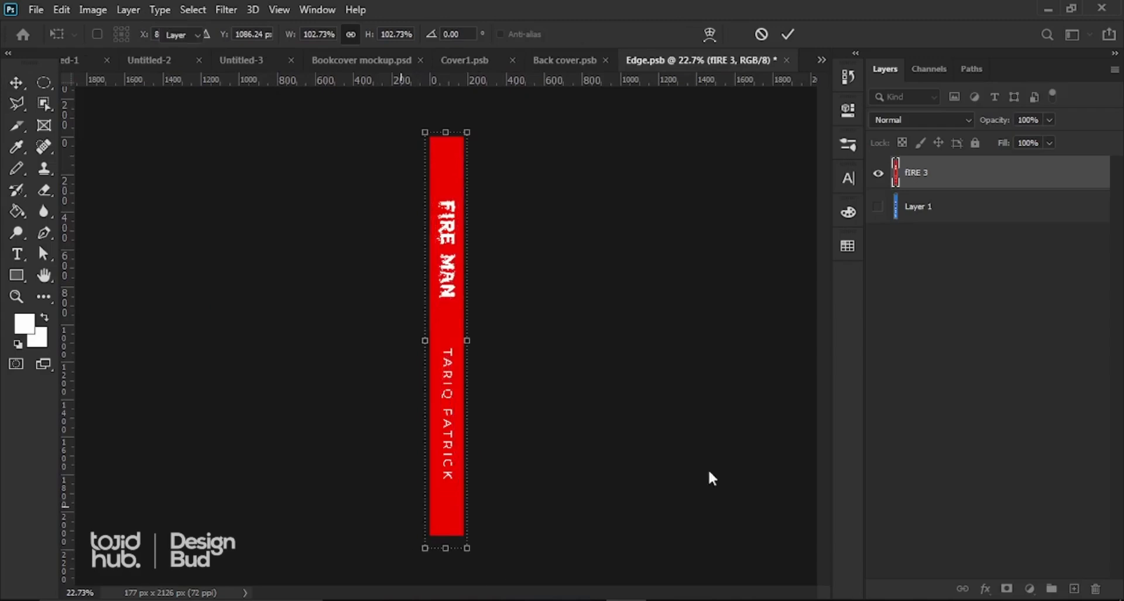
pyautogui.press('ctrl')
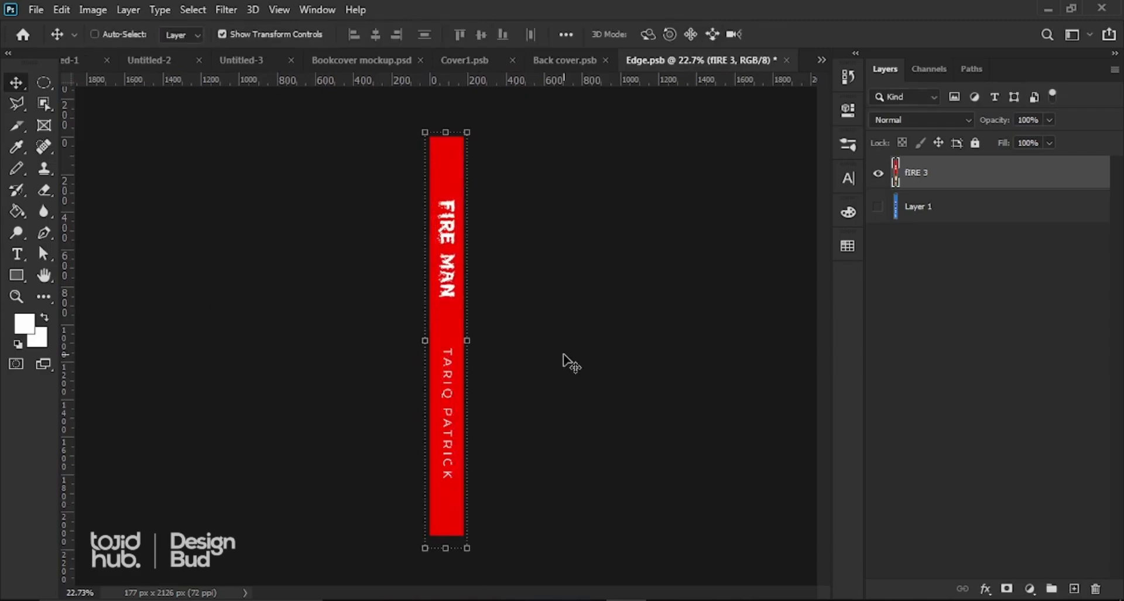
pyautogui.hotkey('ctrl', 's')
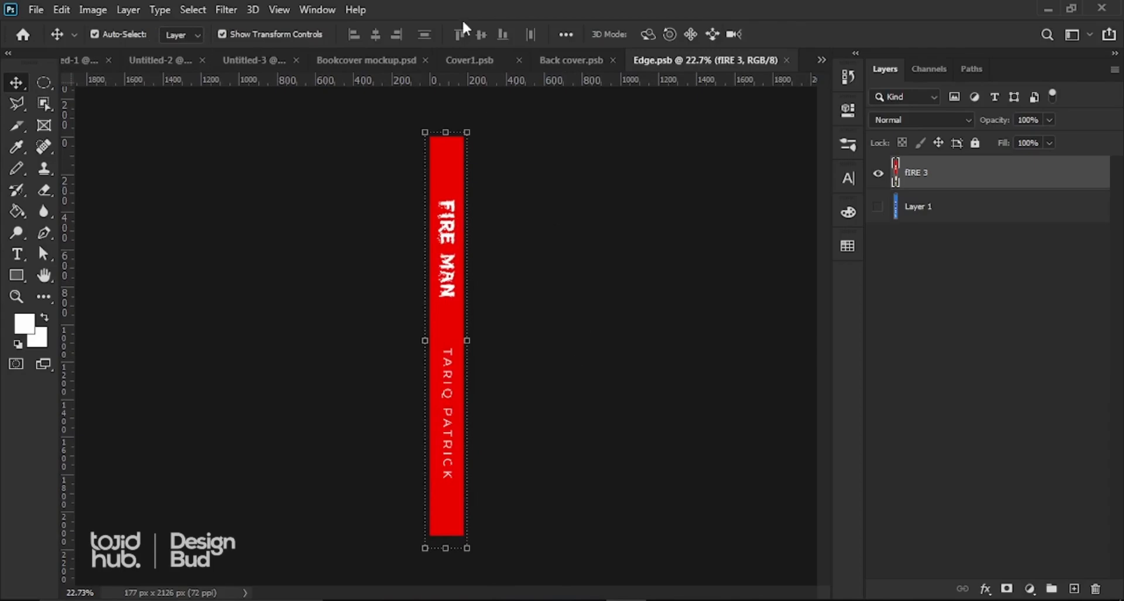
pyautogui.click(375, 60)
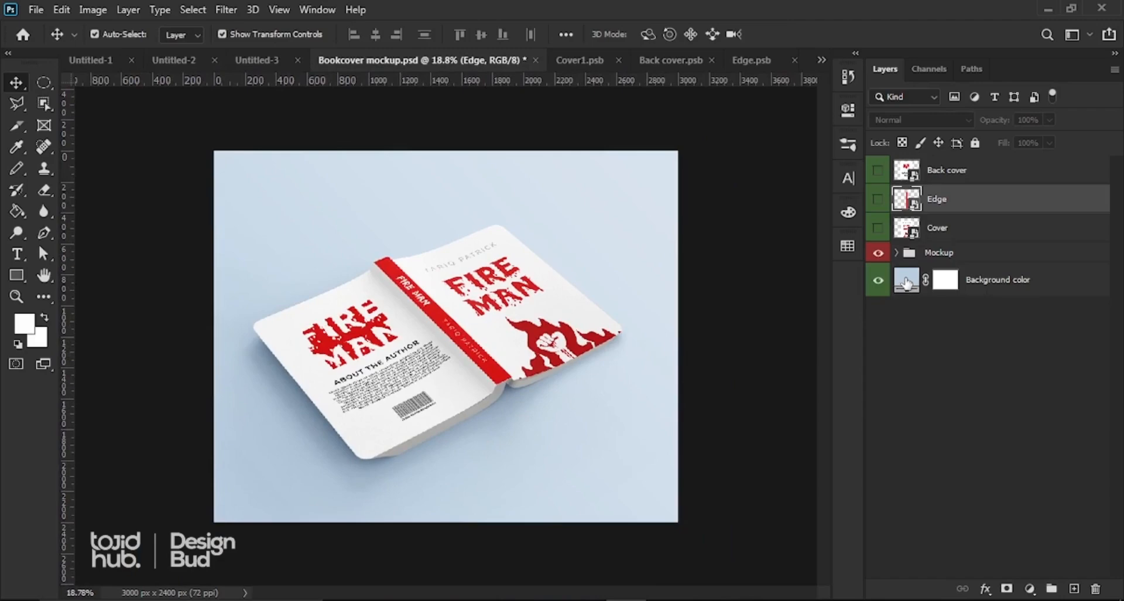
# Step: Set the Background color fill layer to mid grey 6d6e6e instead of pale blue
pyautogui.doubleClick(906, 283)
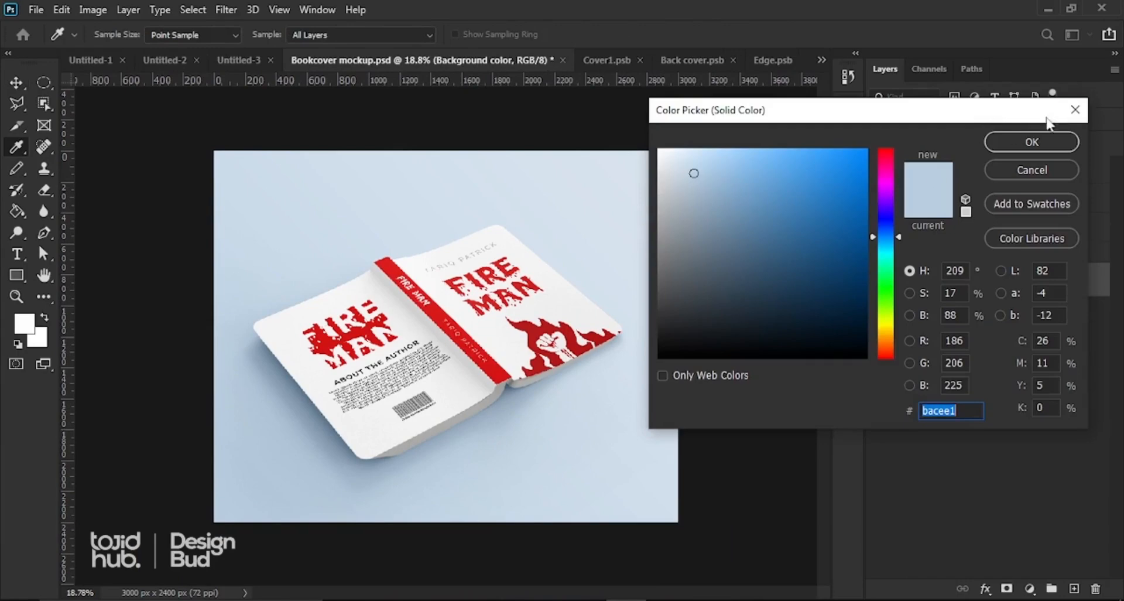
pyautogui.click(1075, 112)
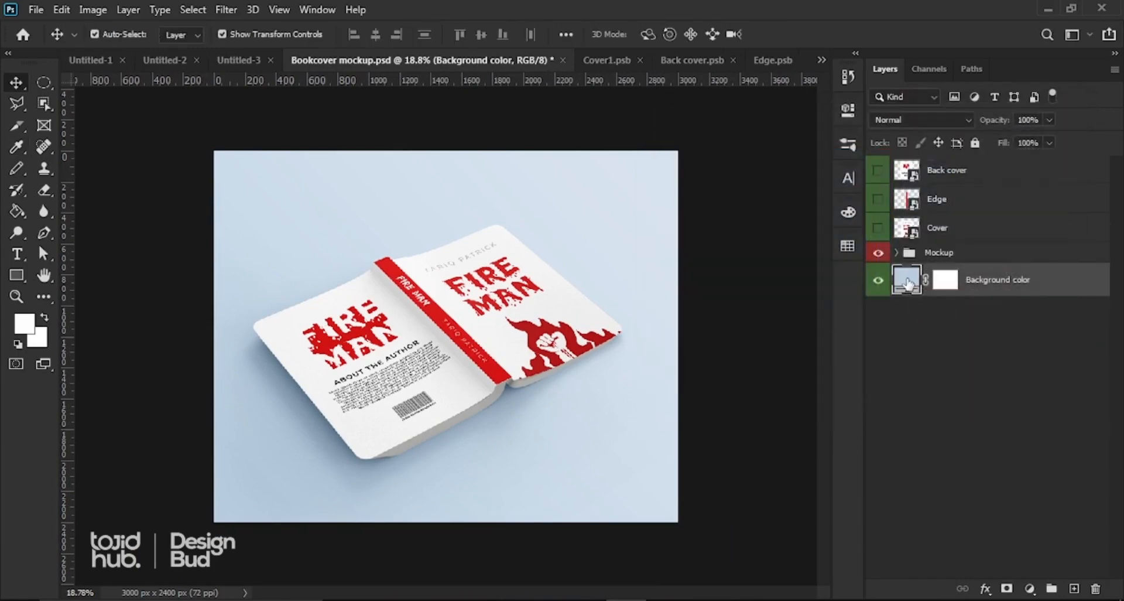
pyautogui.doubleClick(907, 283)
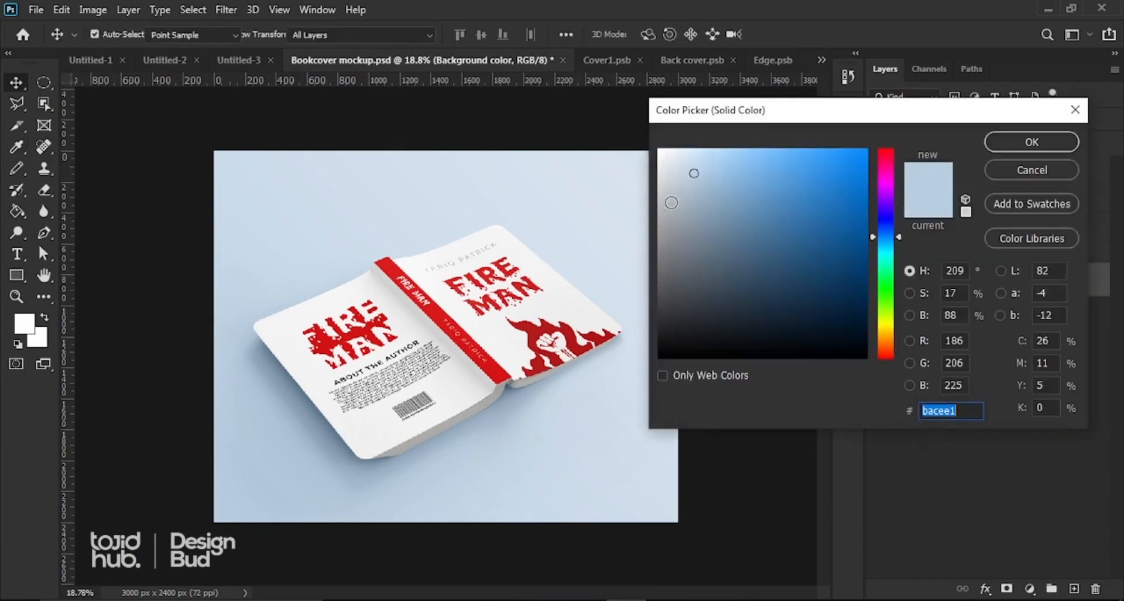
pyautogui.click(656, 198)
pyautogui.moveTo(657, 197); pyautogui.dragTo(660, 267)
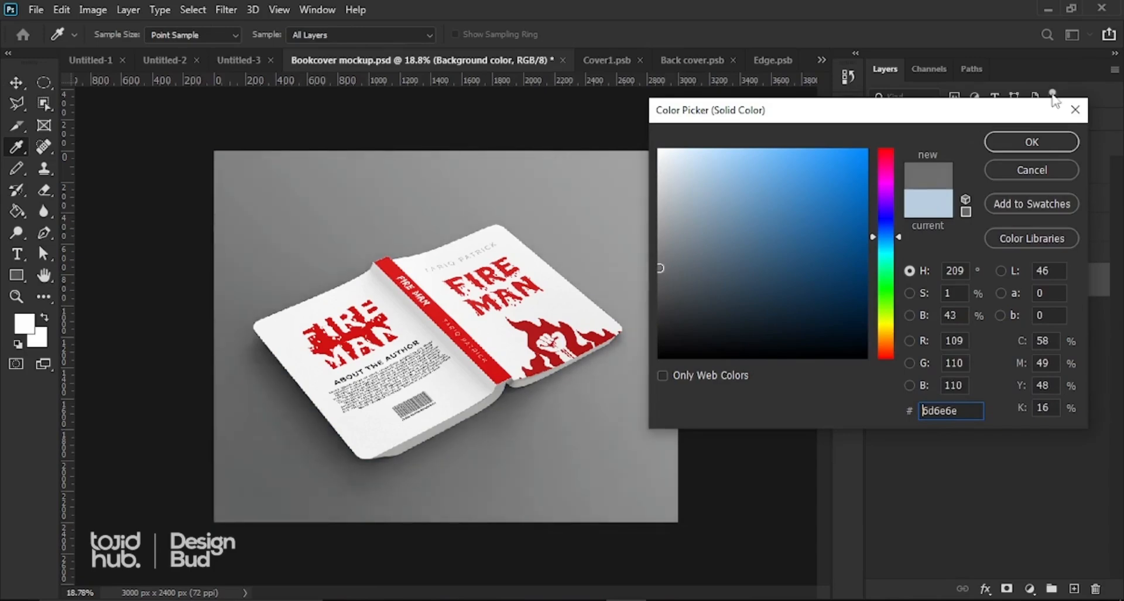
pyautogui.click(1020, 142)
pyautogui.scroll(-2, 443, 391)
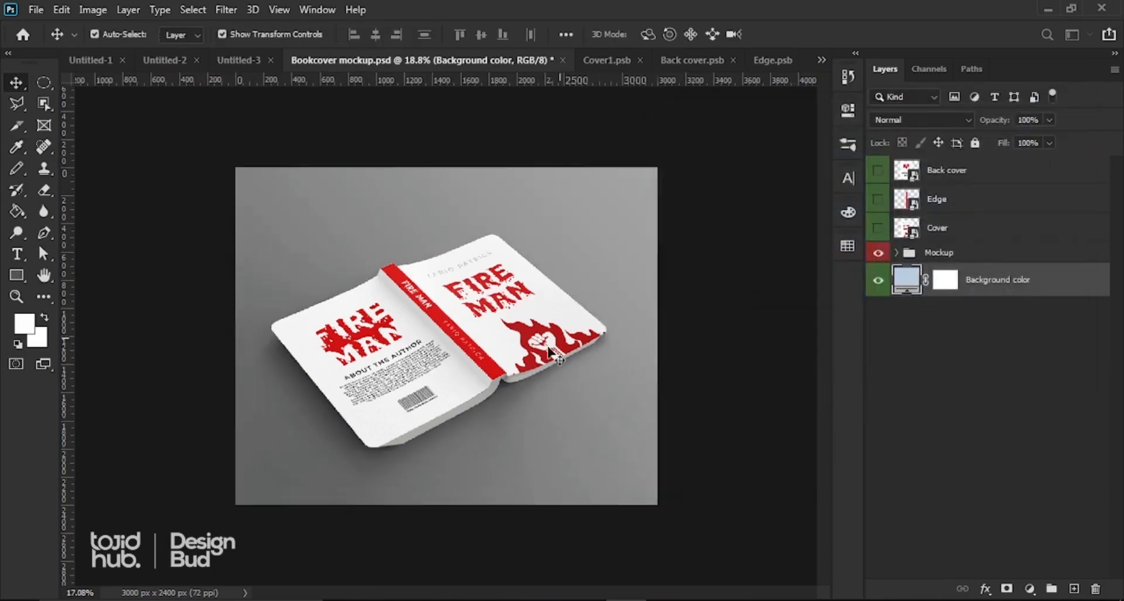
pyautogui.scroll(2, 443, 391)
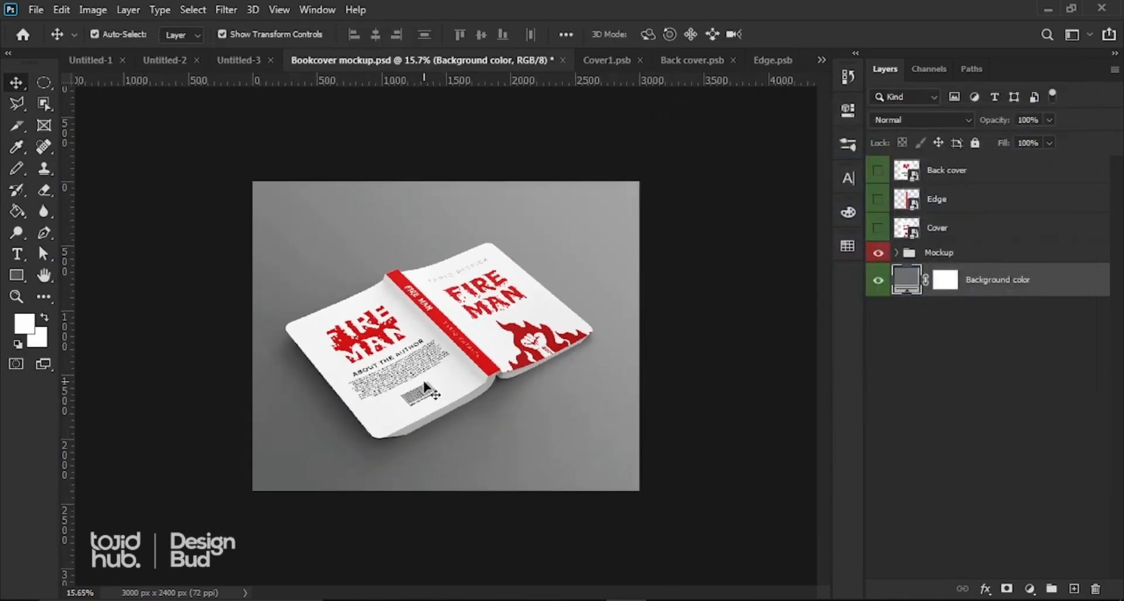
pyautogui.scroll(3, 431, 378)
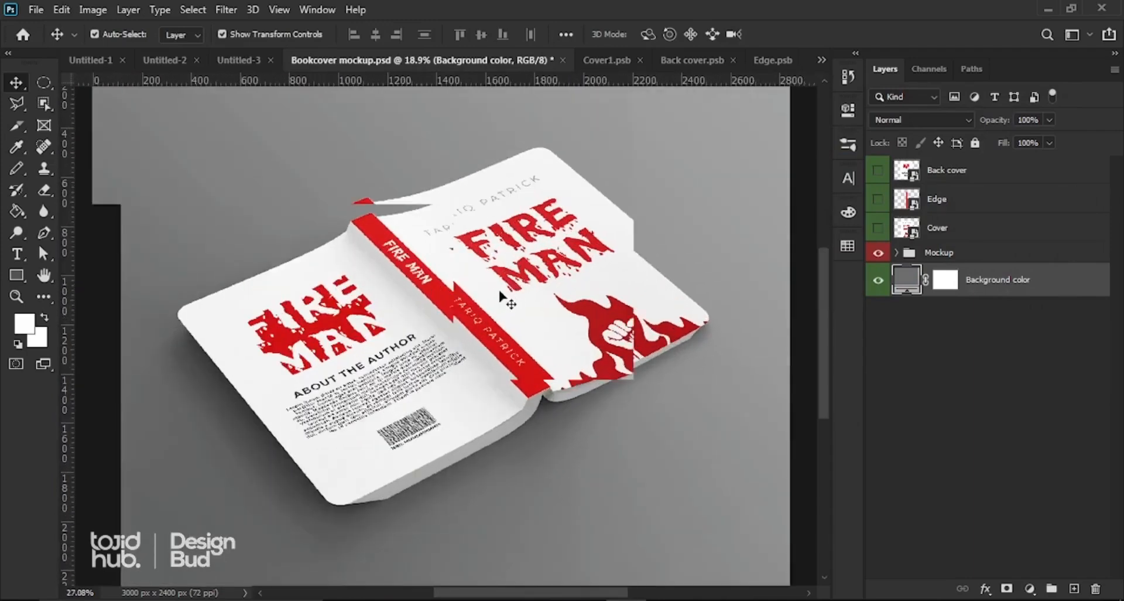
pyautogui.scroll(5, 502, 296)
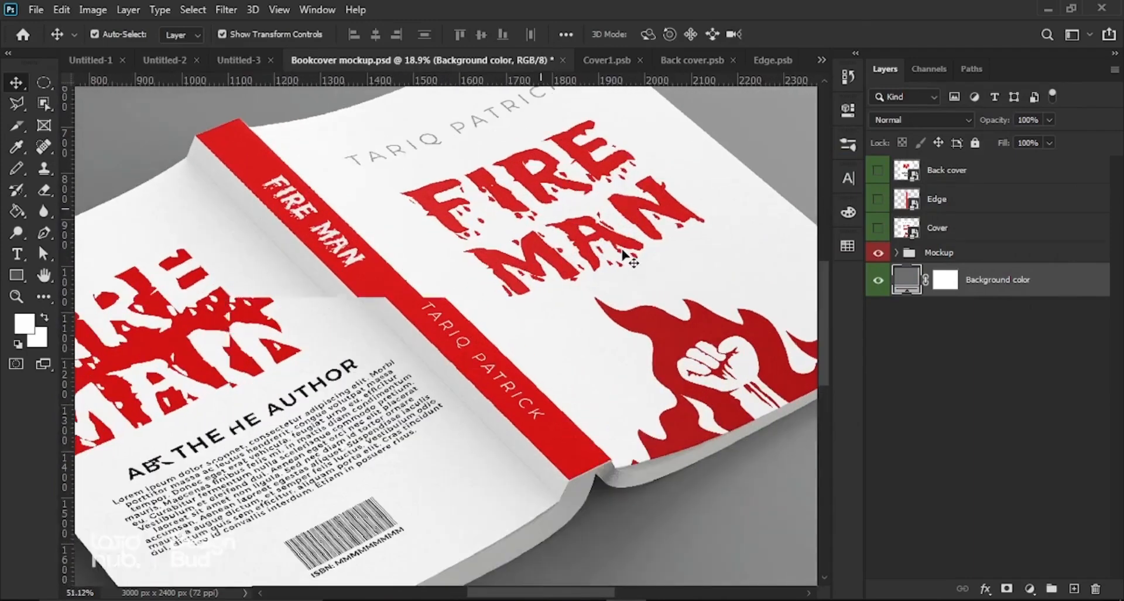
pyautogui.scroll(-3, 623, 251)
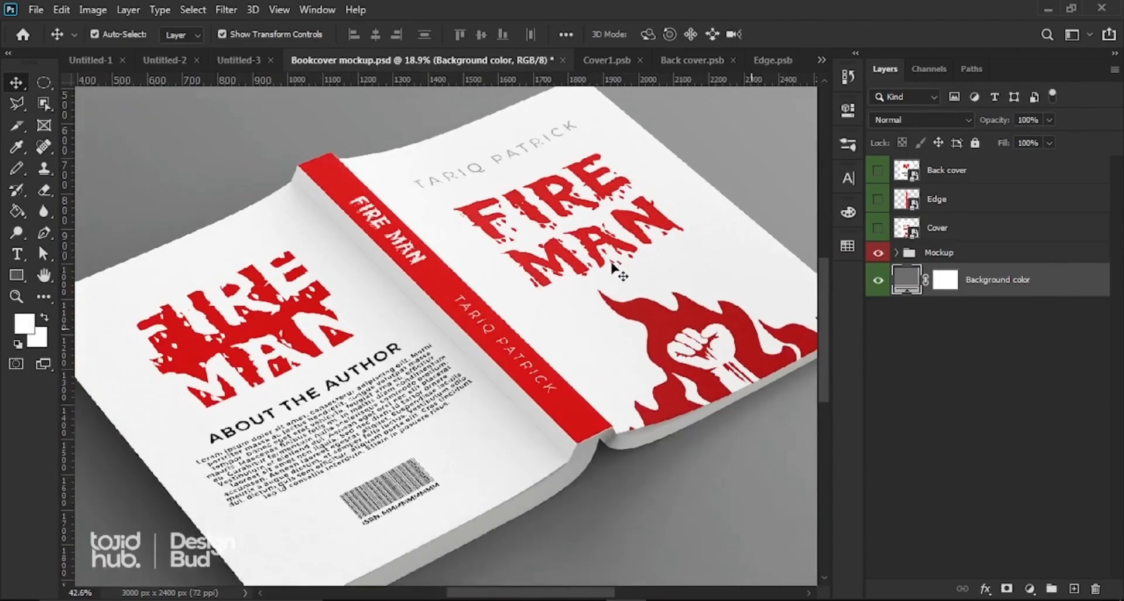
pyautogui.scroll(-4, 612, 265)
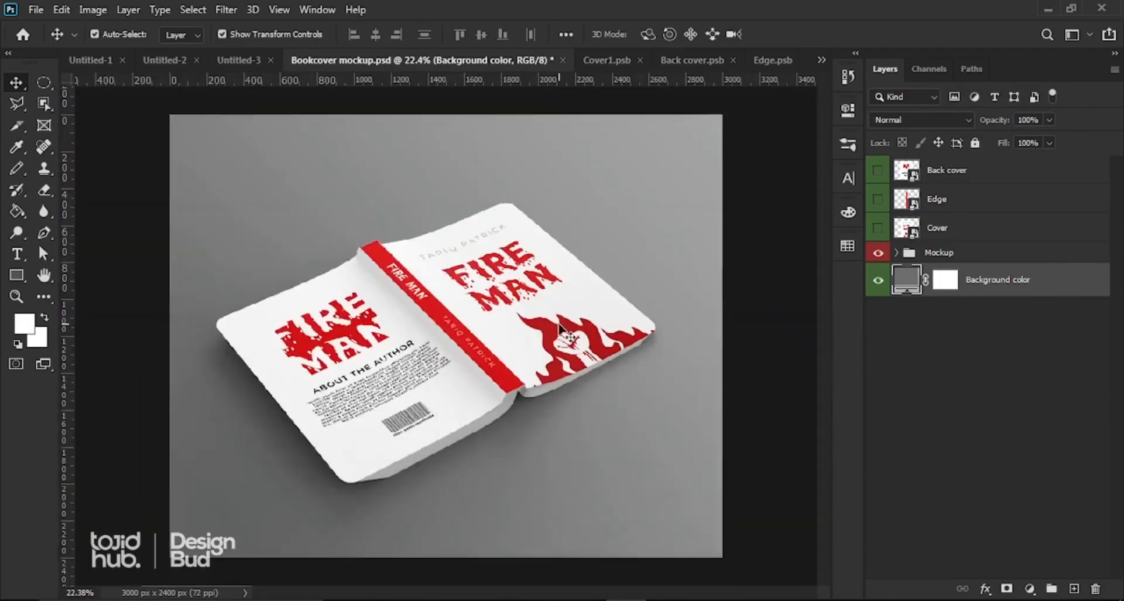
pyautogui.scroll(-1, 497, 386)
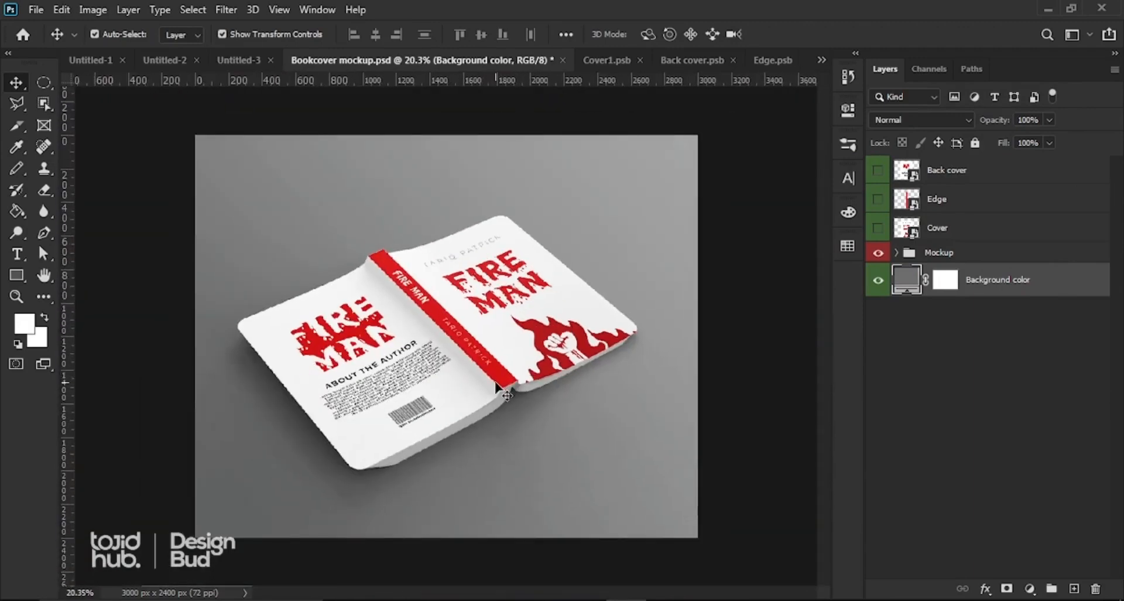
pyautogui.scroll(-2, 496, 387)
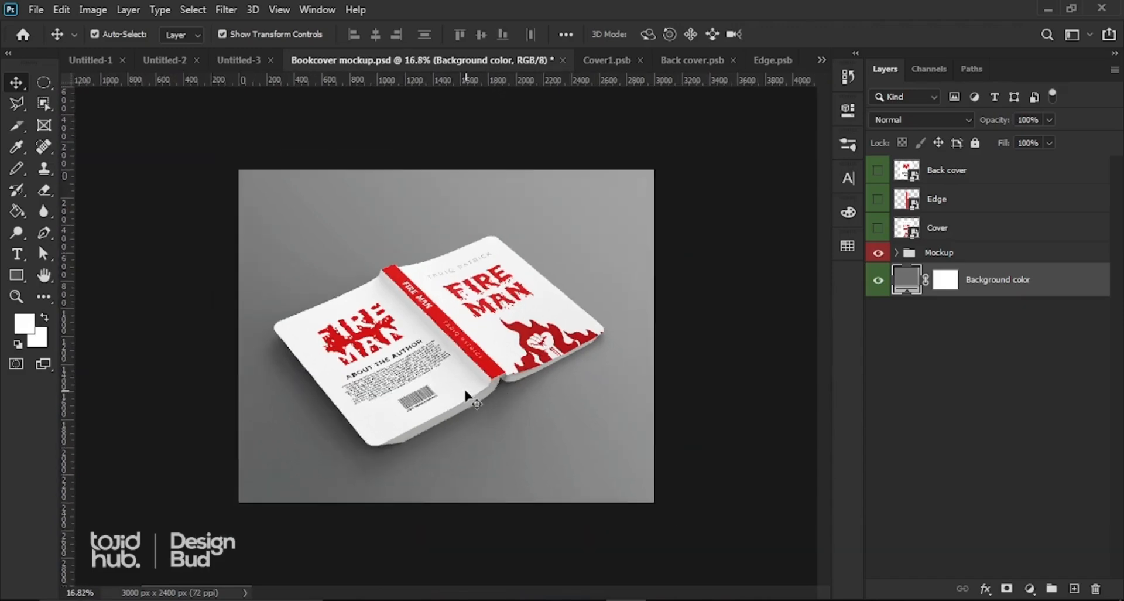
pyautogui.scroll(2, 480, 391)
pyautogui.scroll(-1, 463, 396)
pyautogui.scroll(2, 457, 396)
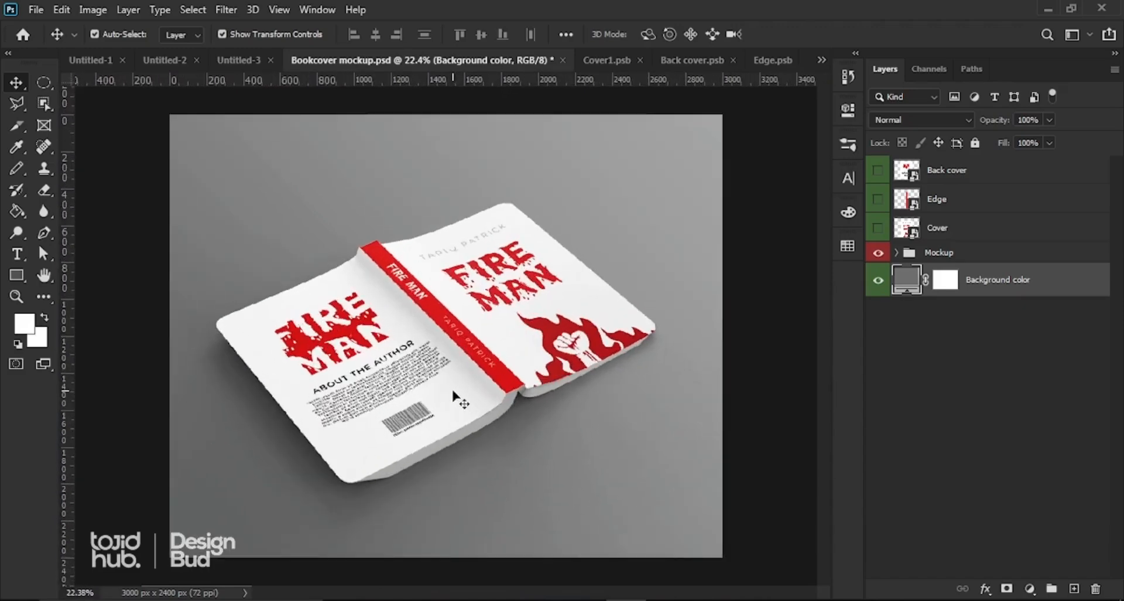
pyautogui.scroll(-1, 450, 391)
pyautogui.scroll(4, 442, 375)
pyautogui.scroll(2, 436, 366)
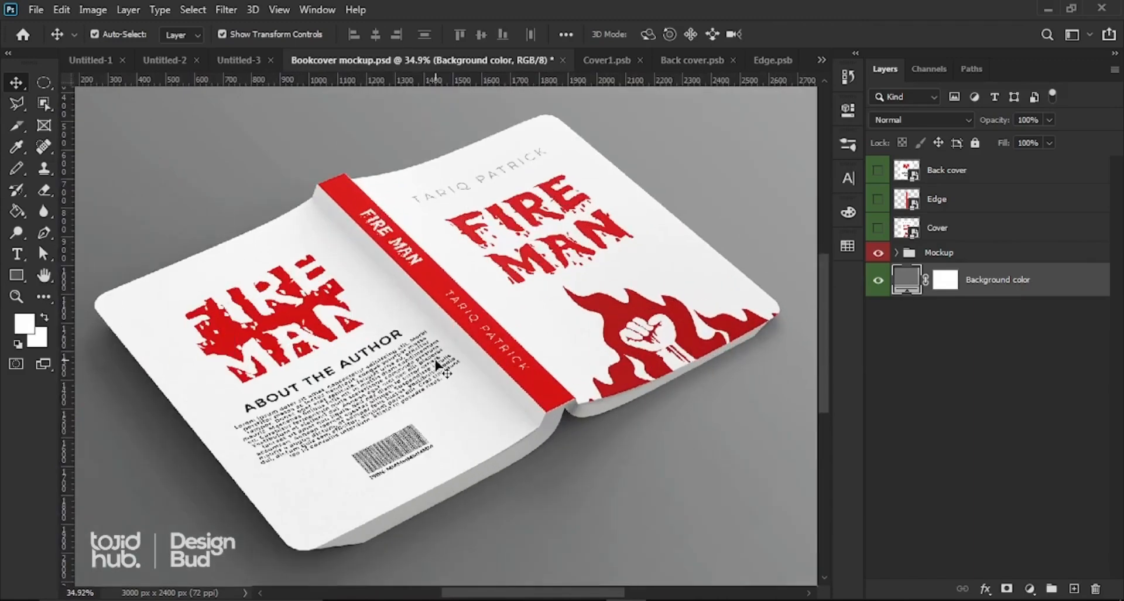
pyautogui.scroll(-3, 436, 366)
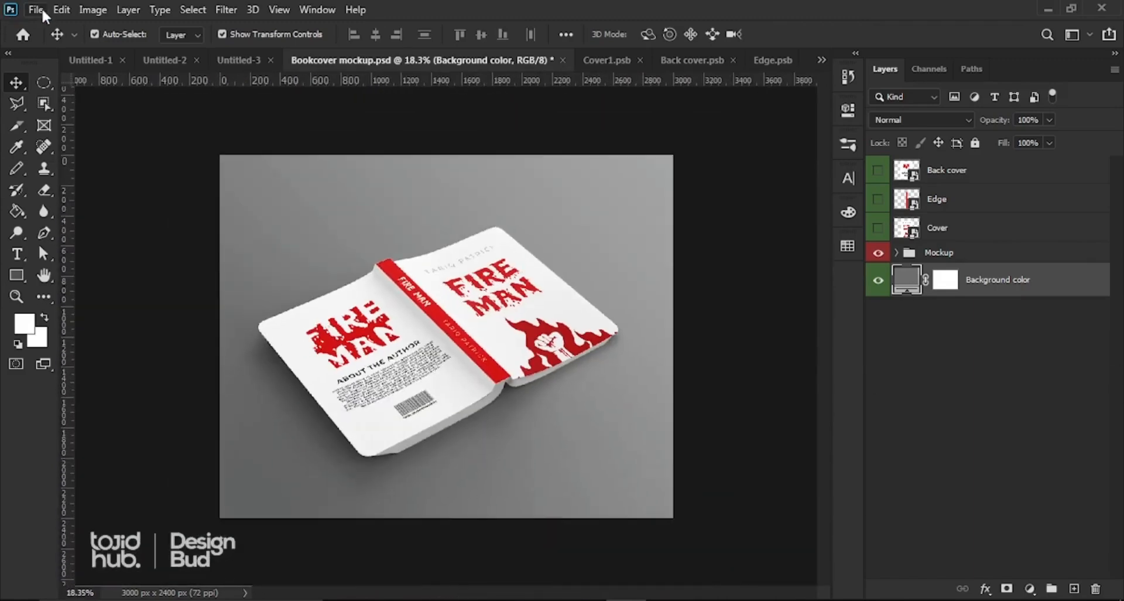
# Step: Save a copy to the Desktop as JPEG named 'FIRE MAN Bookcover mockup'
pyautogui.click(41, 9)
pyautogui.click(55, 209)
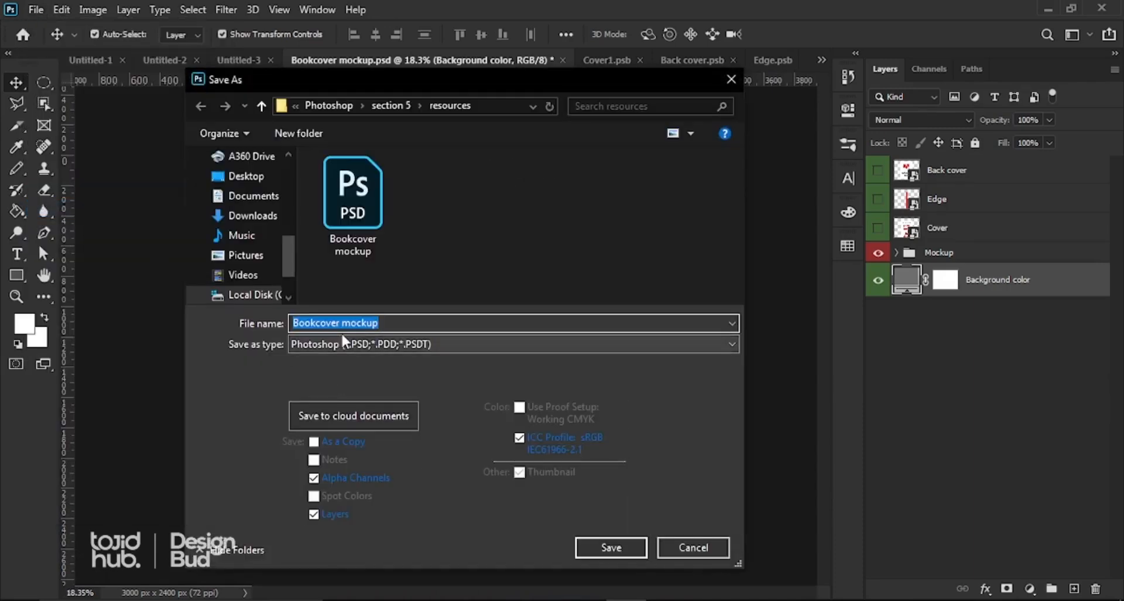
pyautogui.click(233, 176)
pyautogui.click(353, 344)
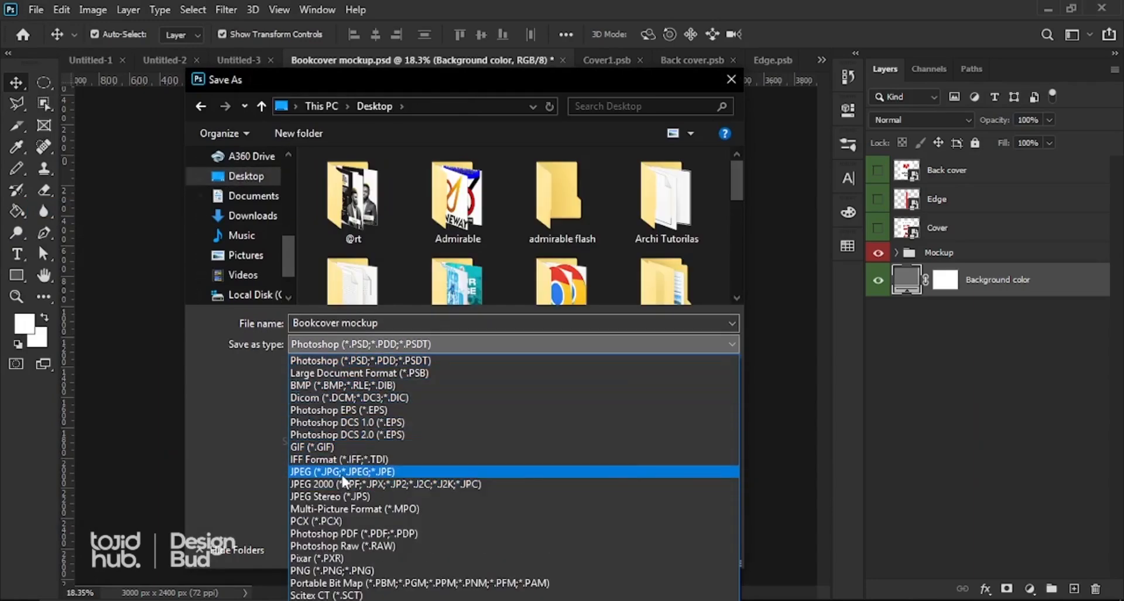
pyautogui.click(339, 471)
pyautogui.click(314, 322)
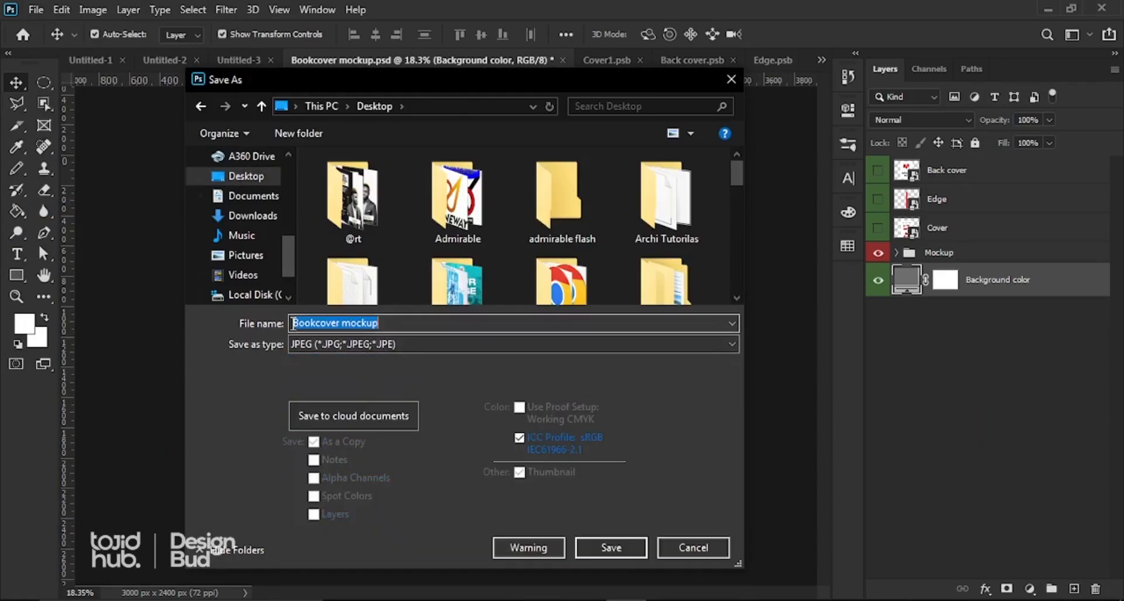
pyautogui.click(292, 323)
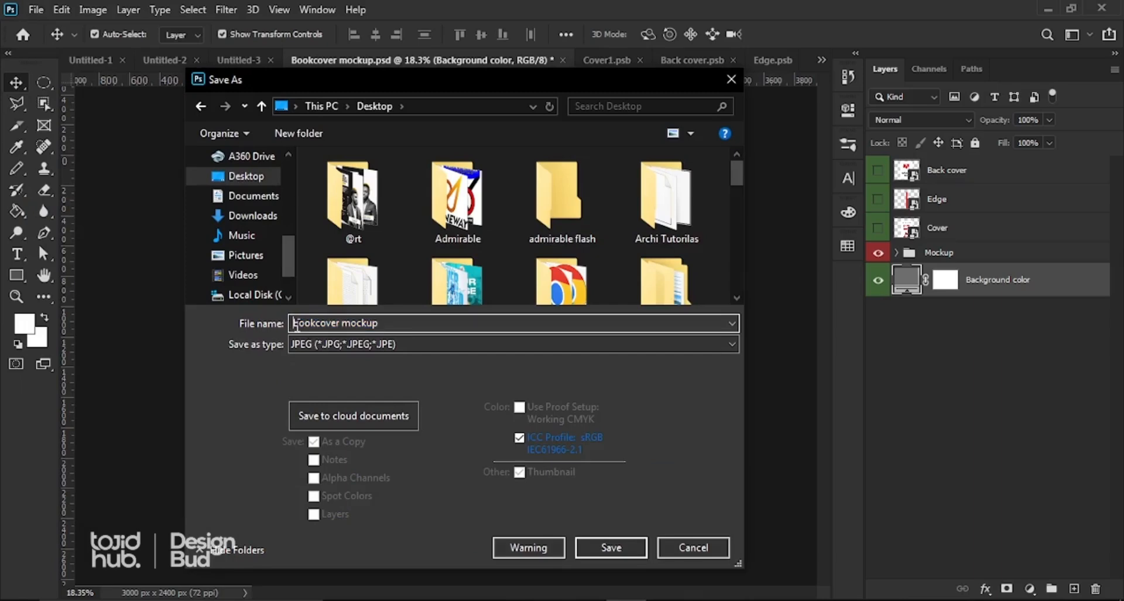
pyautogui.write('FIRE AN')
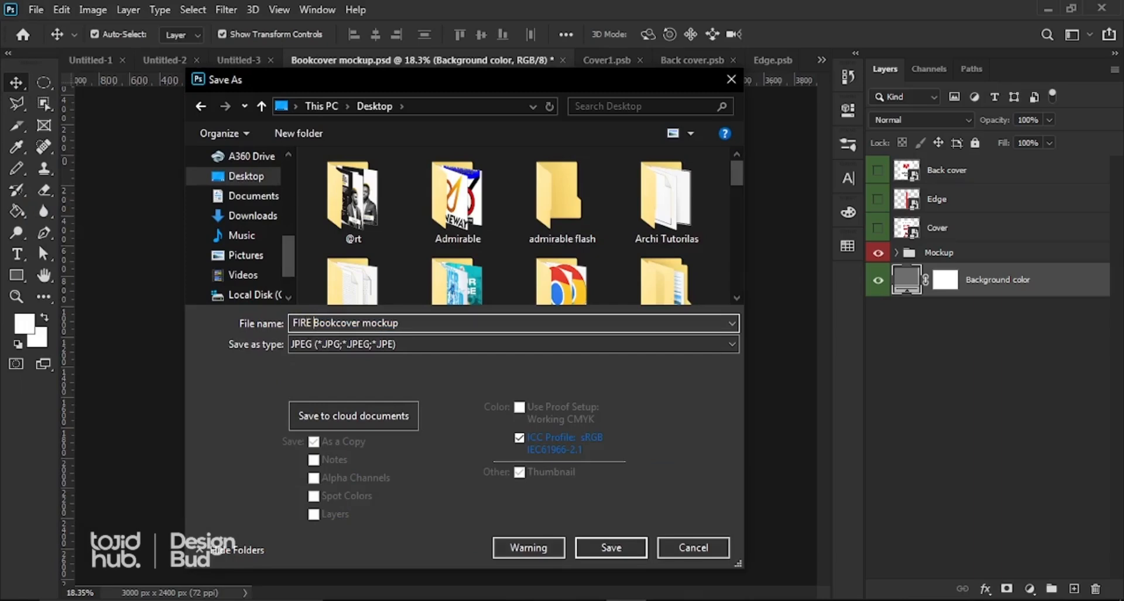
pyautogui.press('BackSpace')
pyautogui.press('BackSpace')
pyautogui.write('MAN')
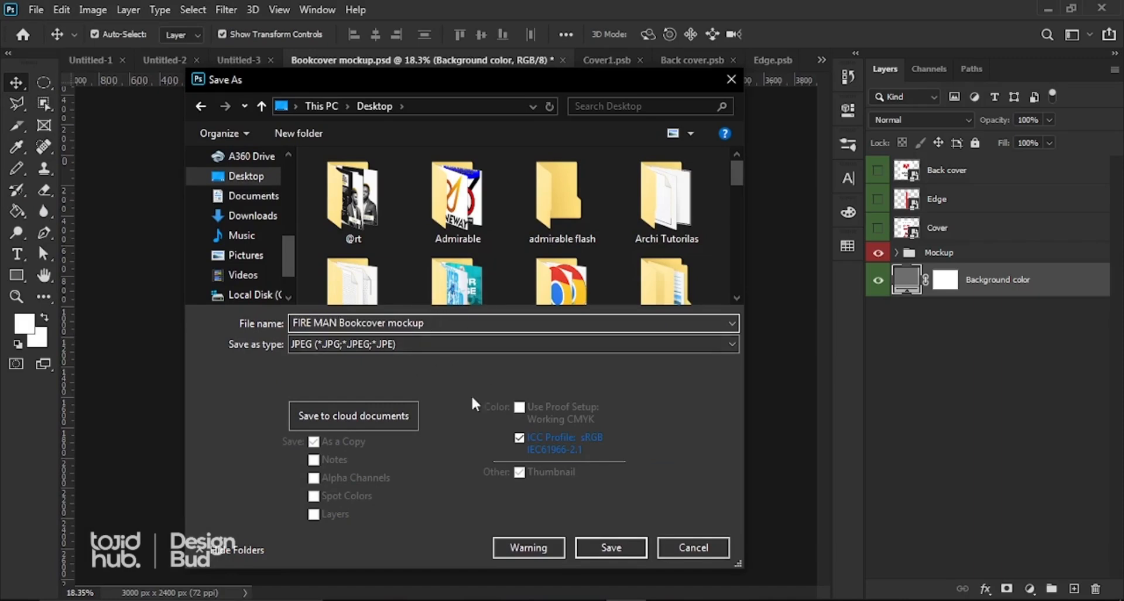
pyautogui.click(621, 551)
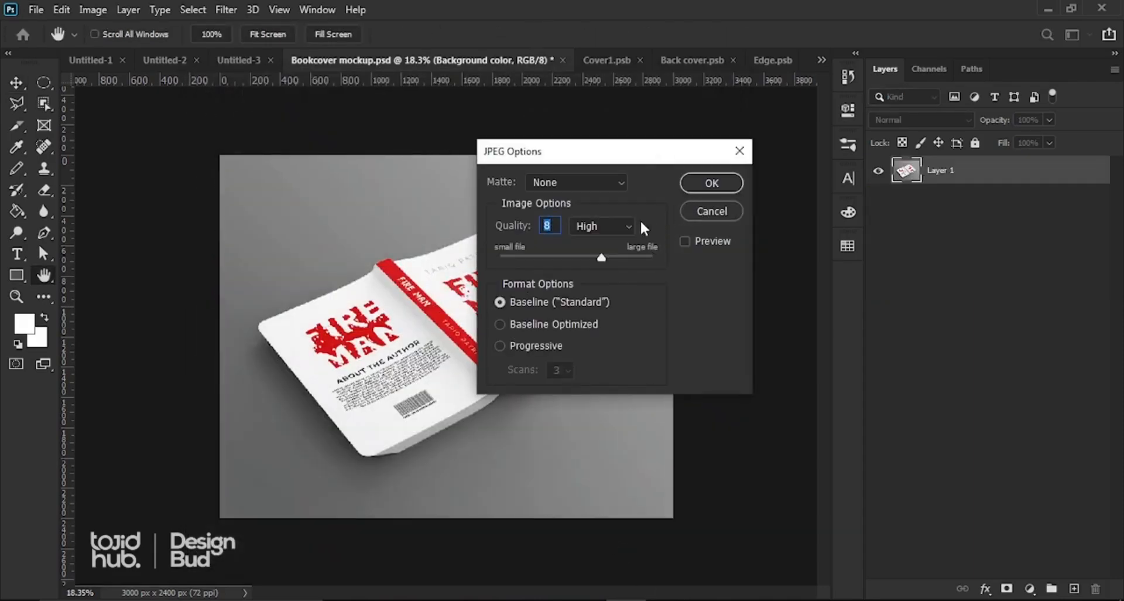
# Step: Set the JPEG quality to Maximum (10) and confirm the export
pyautogui.click(600, 225)
pyautogui.click(599, 281)
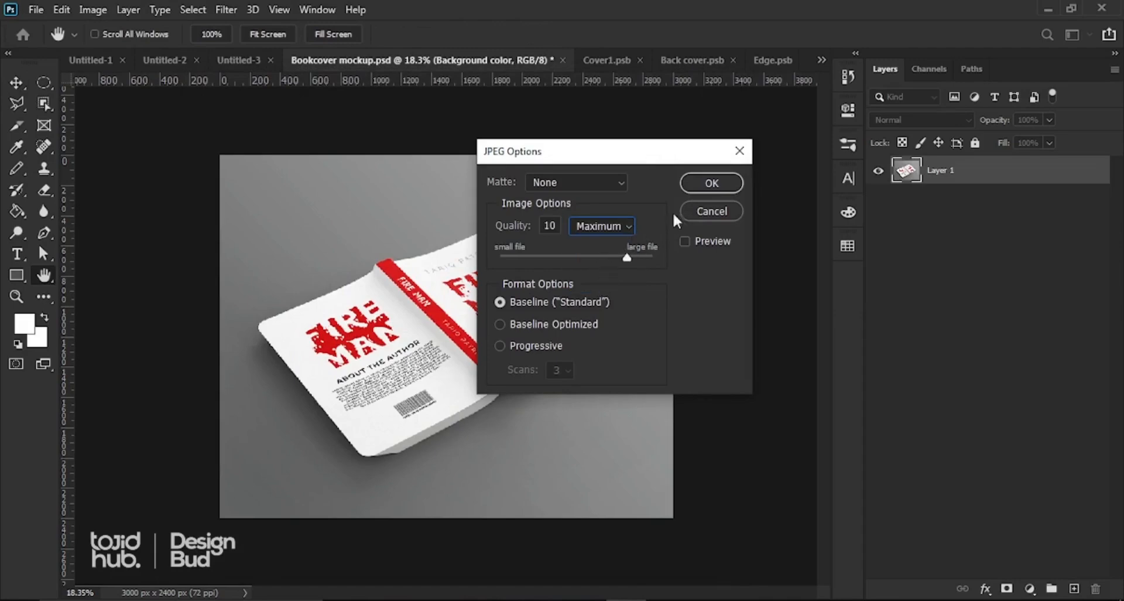
pyautogui.click(697, 184)
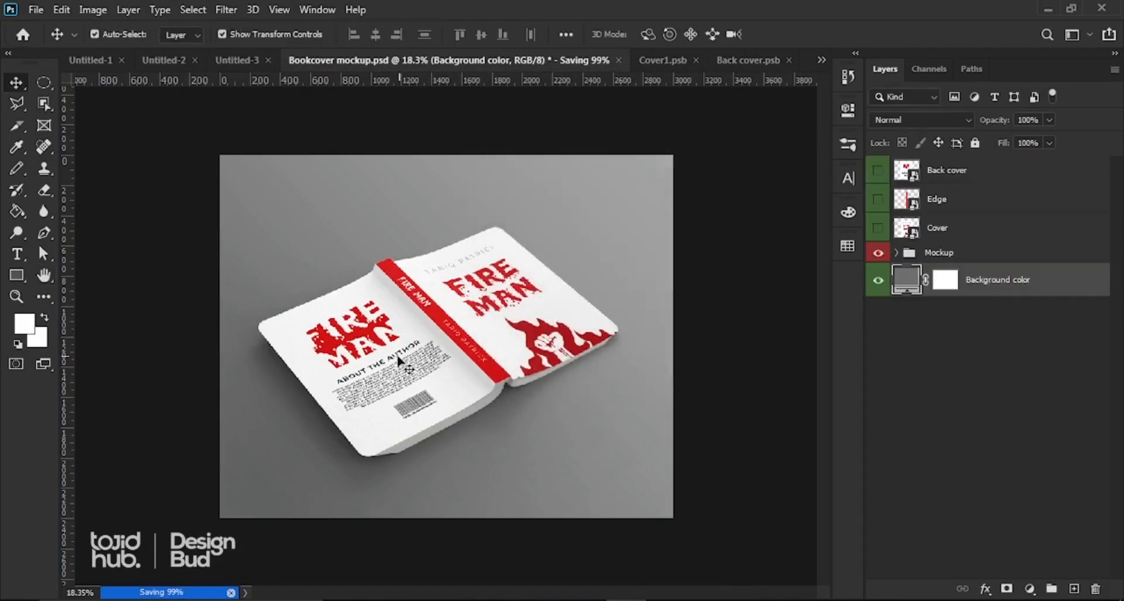
pyautogui.scroll(-2, 389, 358)
pyautogui.scroll(3, 403, 358)
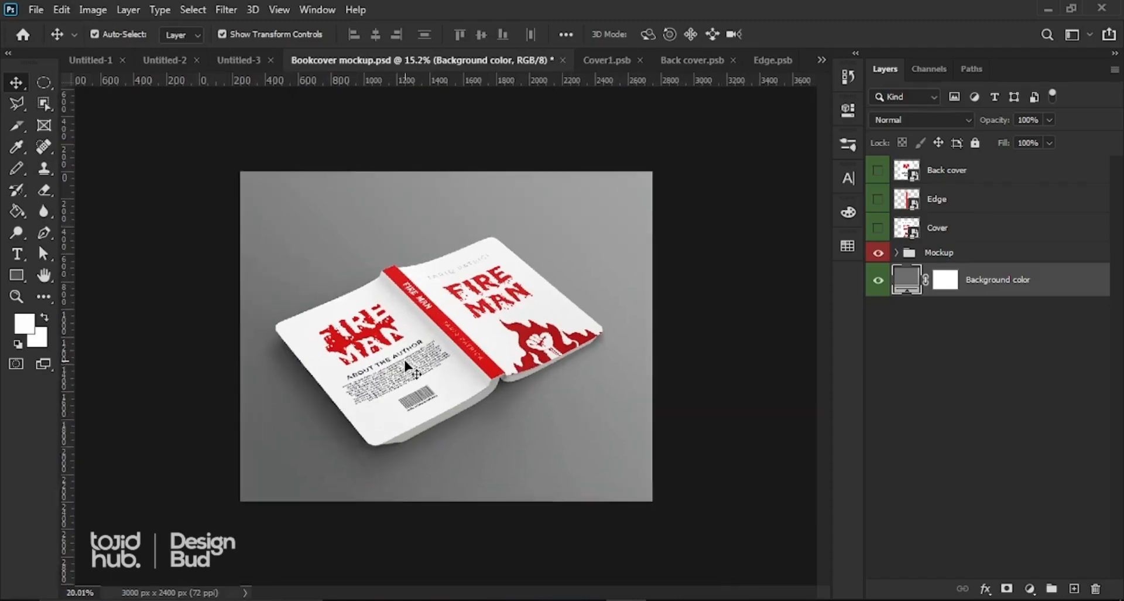